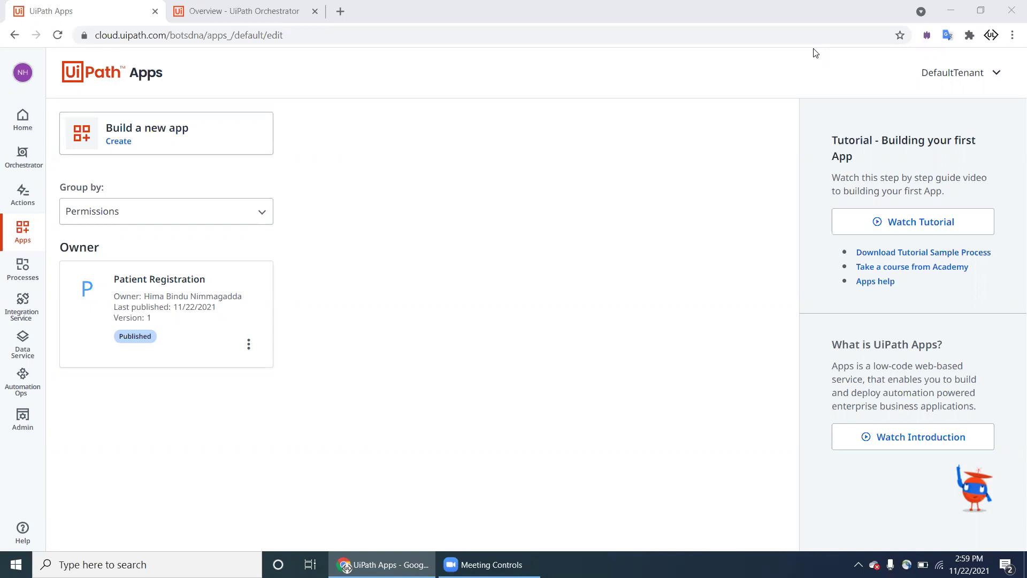
Step: Look through the sample AADHAR card images in the desktop AADHAR folder
key(super+d)
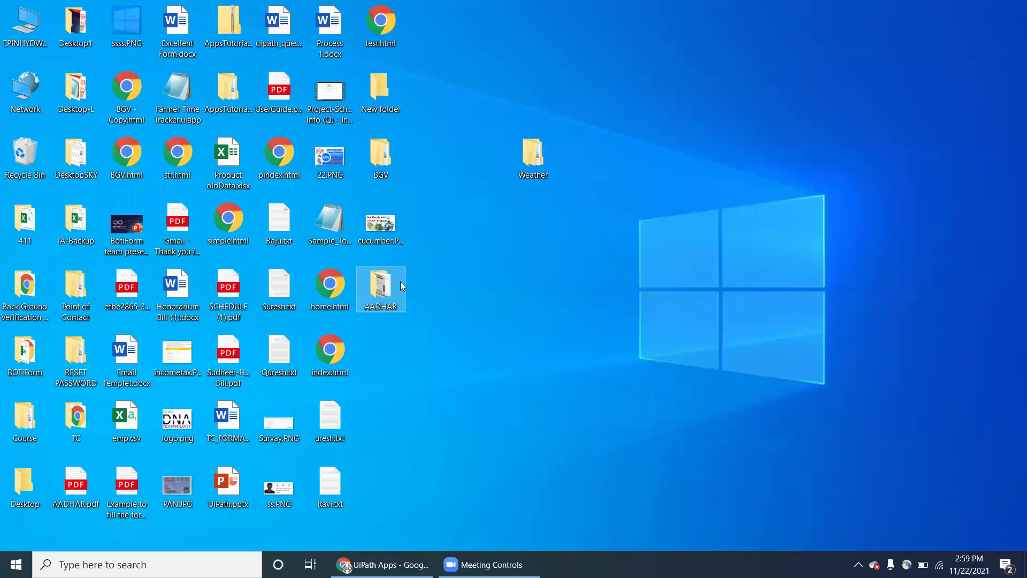
double_click(400, 283)
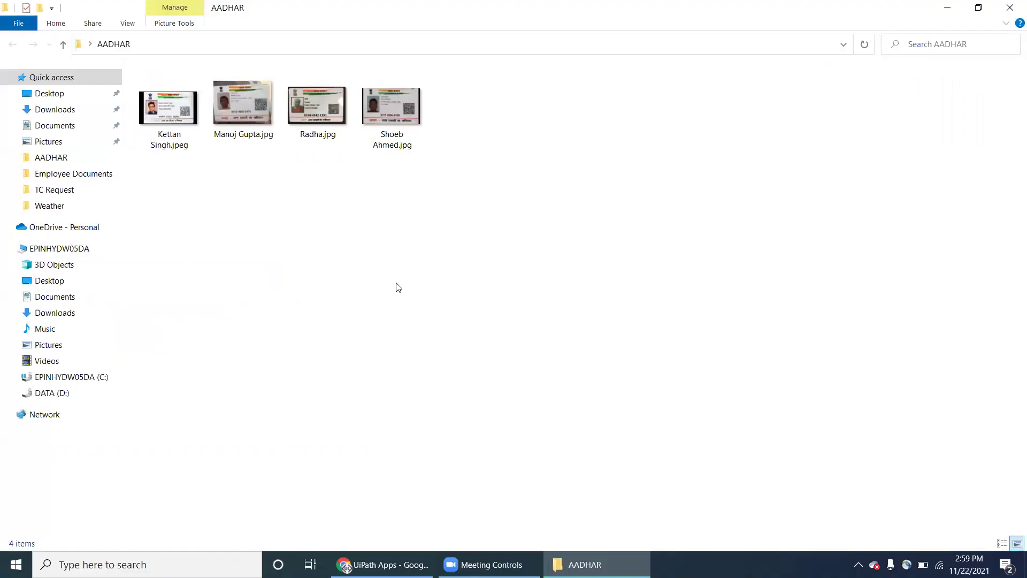
double_click(156, 114)
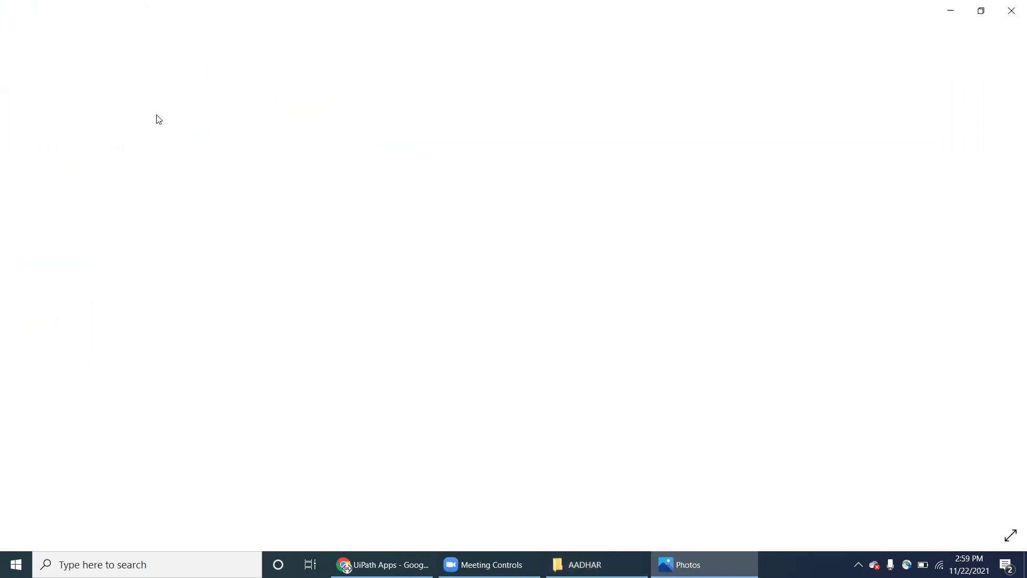
key(Right)
key(Right)
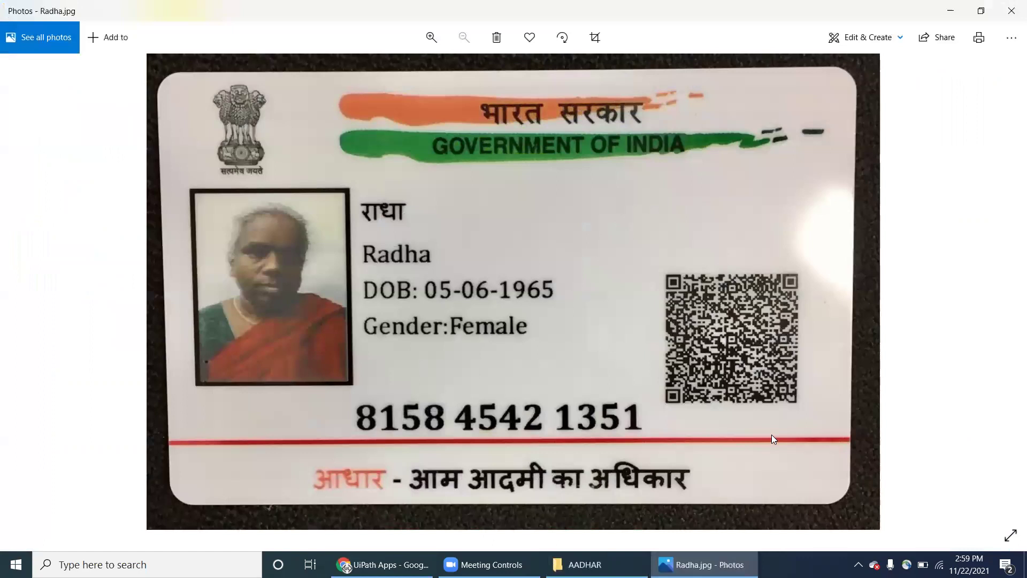
key(Right)
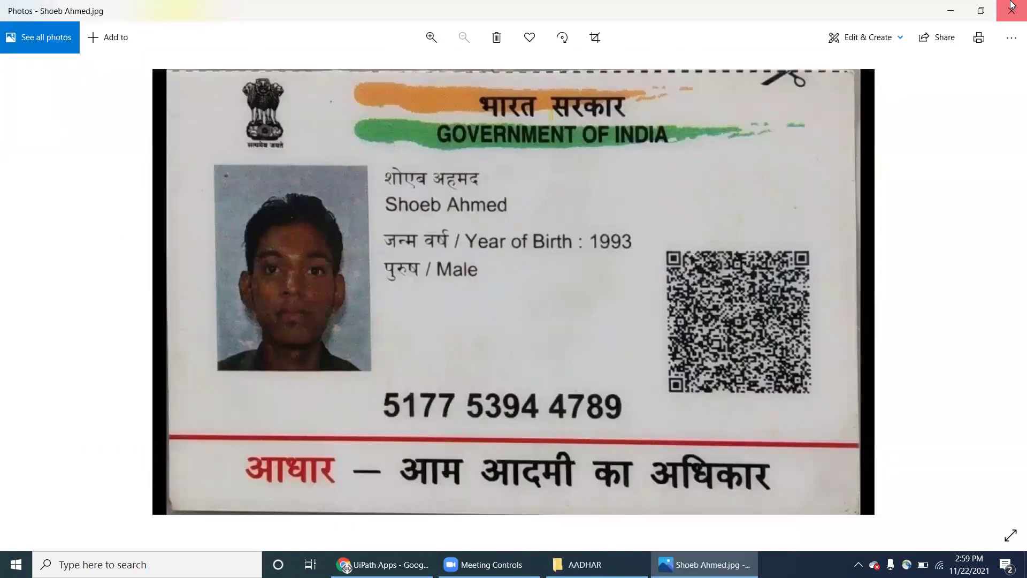
click(1012, 11)
Step: Create a new UiPath app named 'AADHAR Update'
click(347, 566)
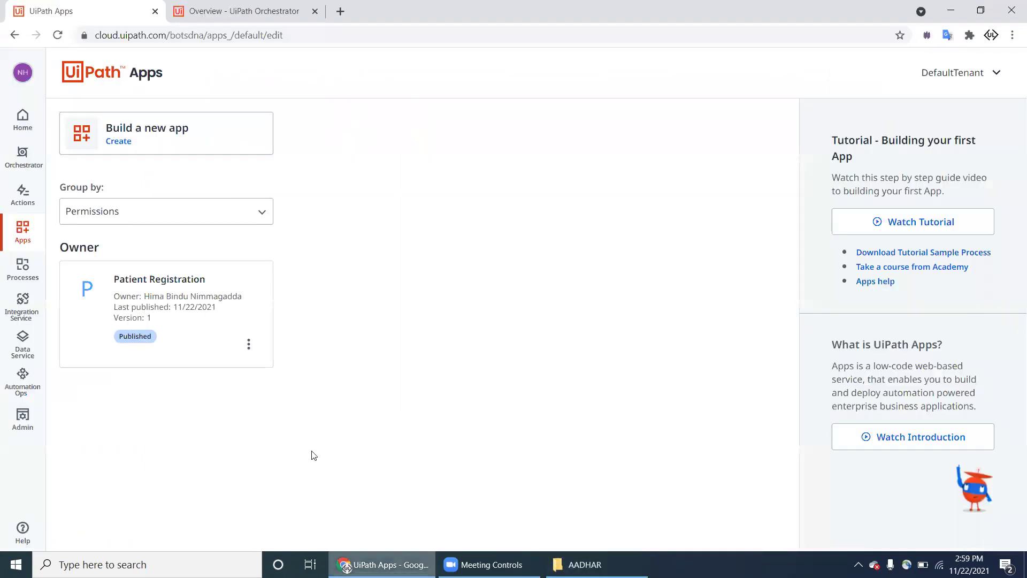
click(164, 140)
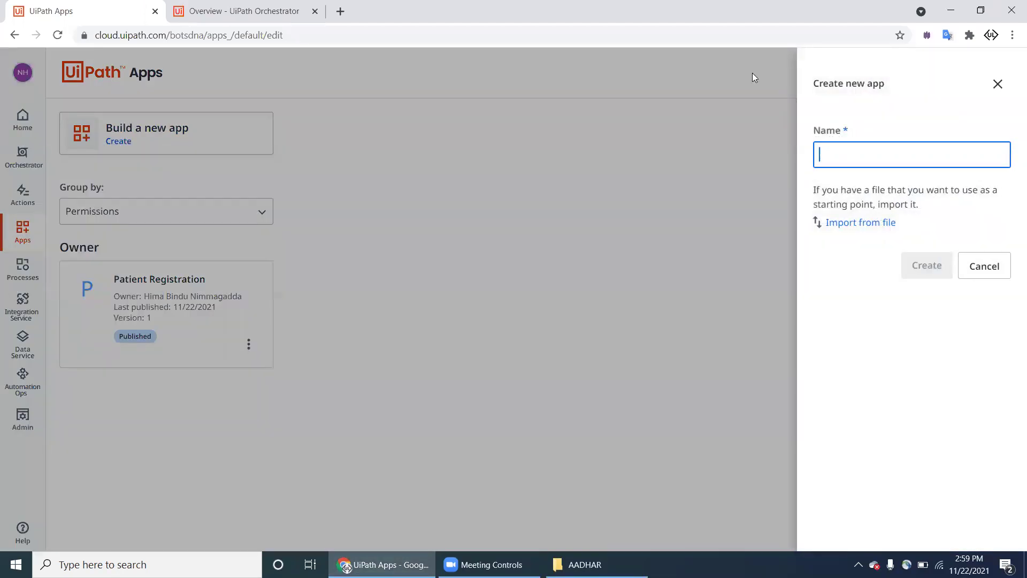
text(AADHA)
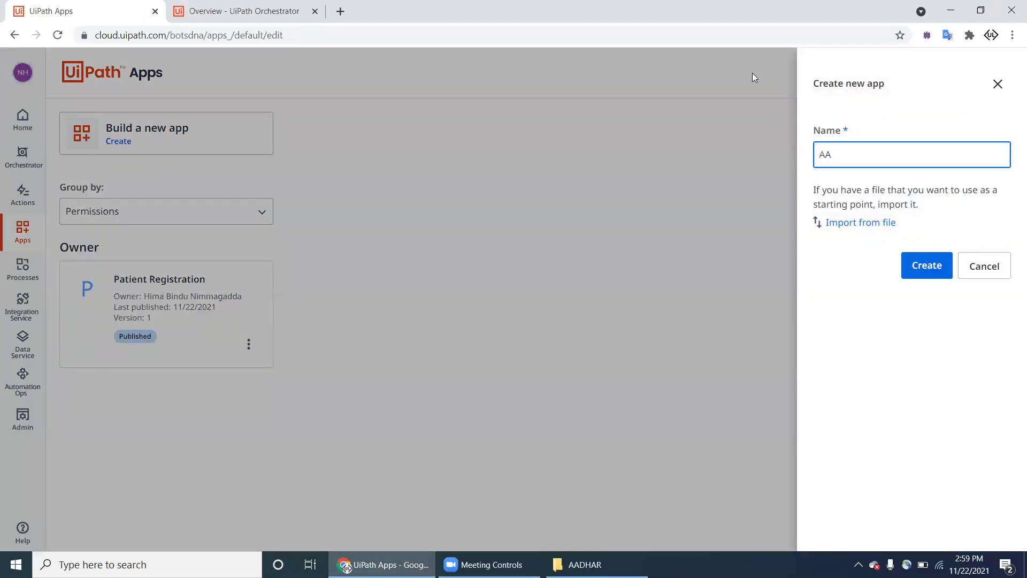
text(R Update)
click(919, 263)
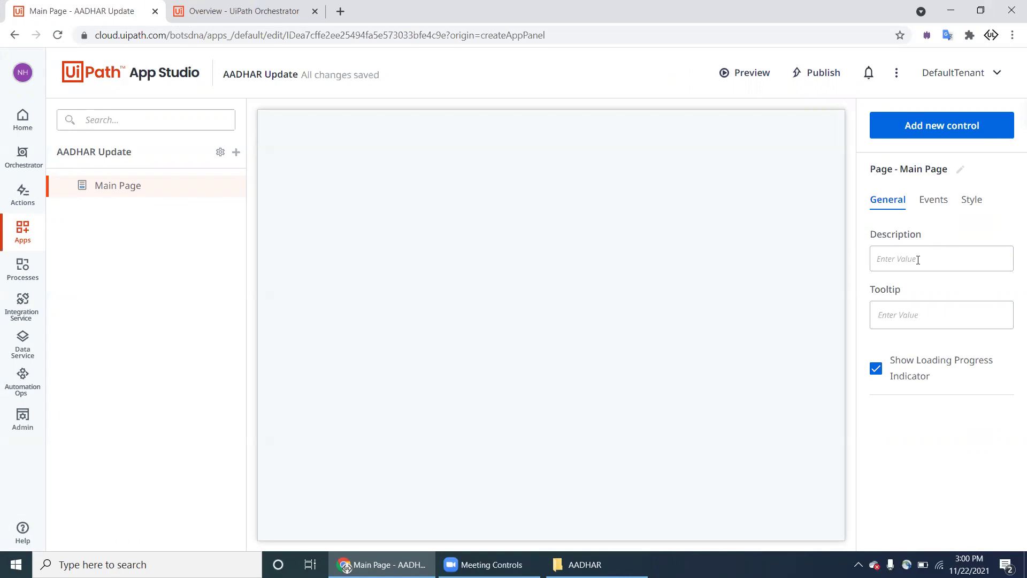
Step: Add a label reading 'AADHAR NUMBER' at the top of the main page
click(977, 125)
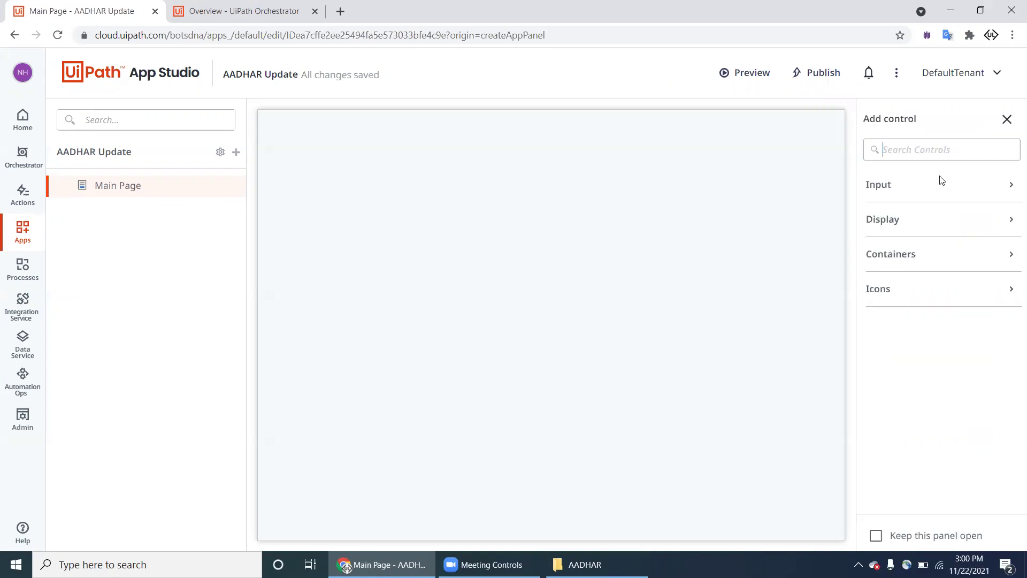
click(913, 220)
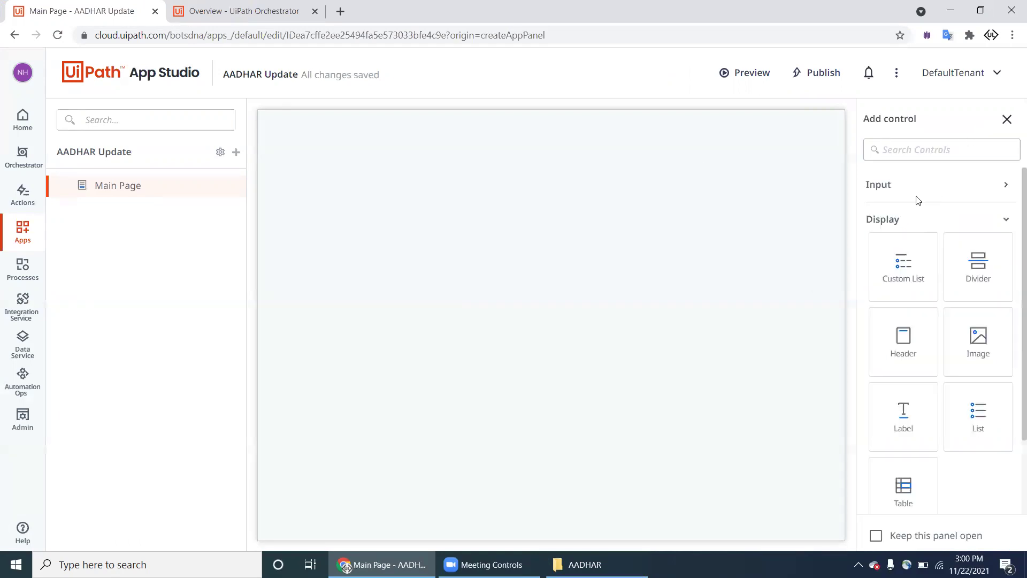
click(917, 196)
scroll(921, 281, down, 8)
drag(895, 329, 661, 152)
click(925, 255)
key(ctrl+a)
text(AADHAR NUMBER)
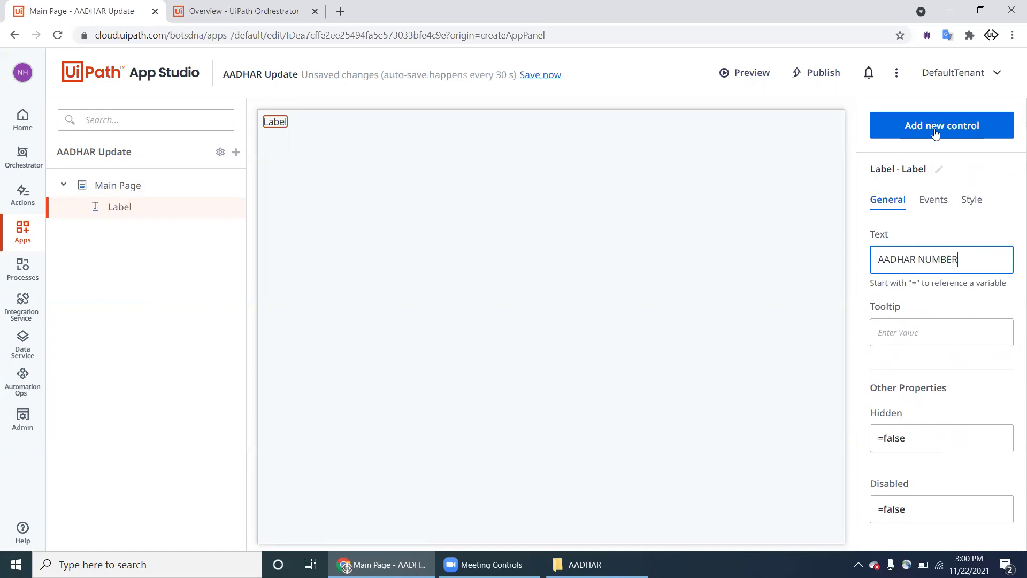
Step: Add a text box below the label, stretched to full page width
click(935, 128)
scroll(934, 372, down, 2)
drag(903, 423, 596, 298)
click(973, 203)
click(993, 244)
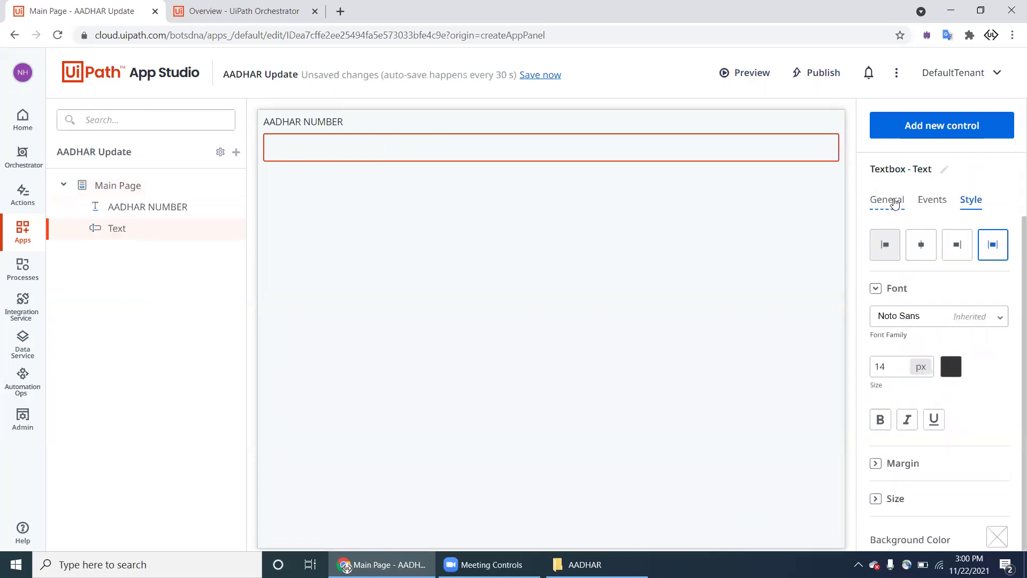
click(887, 200)
Step: Browse the text box's value-binding app variables, leaving it unbound
click(924, 255)
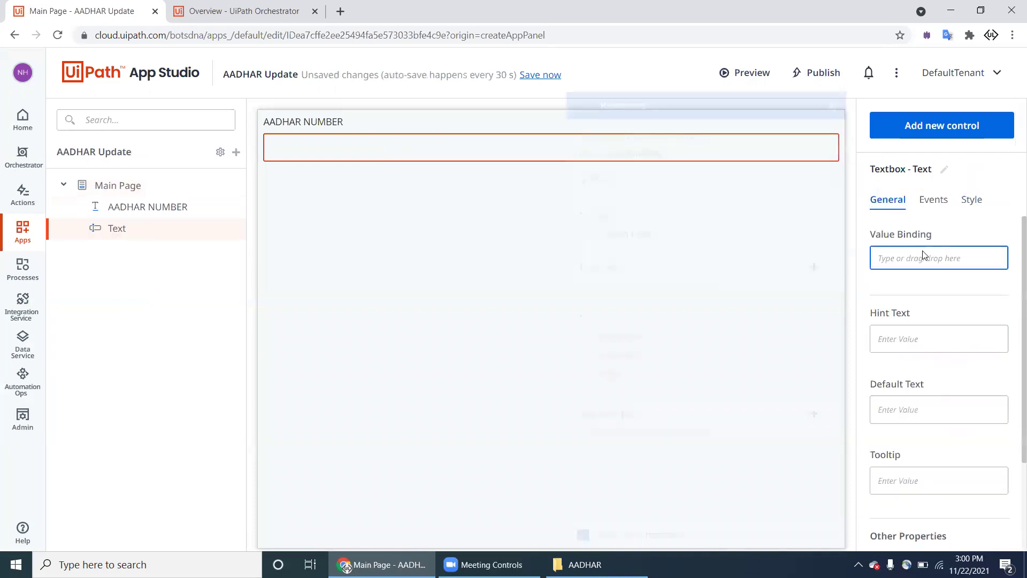
text(=)
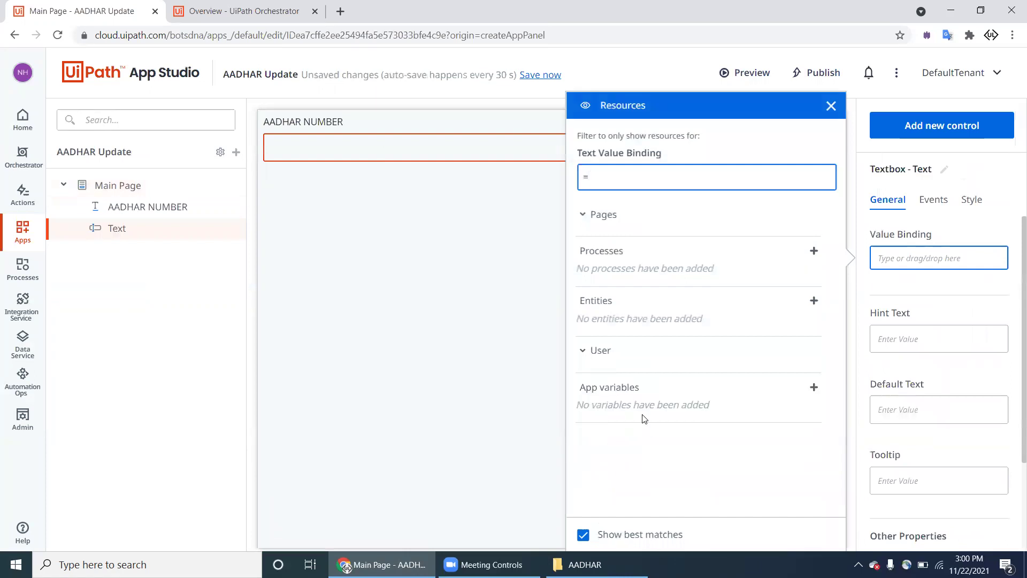
click(814, 387)
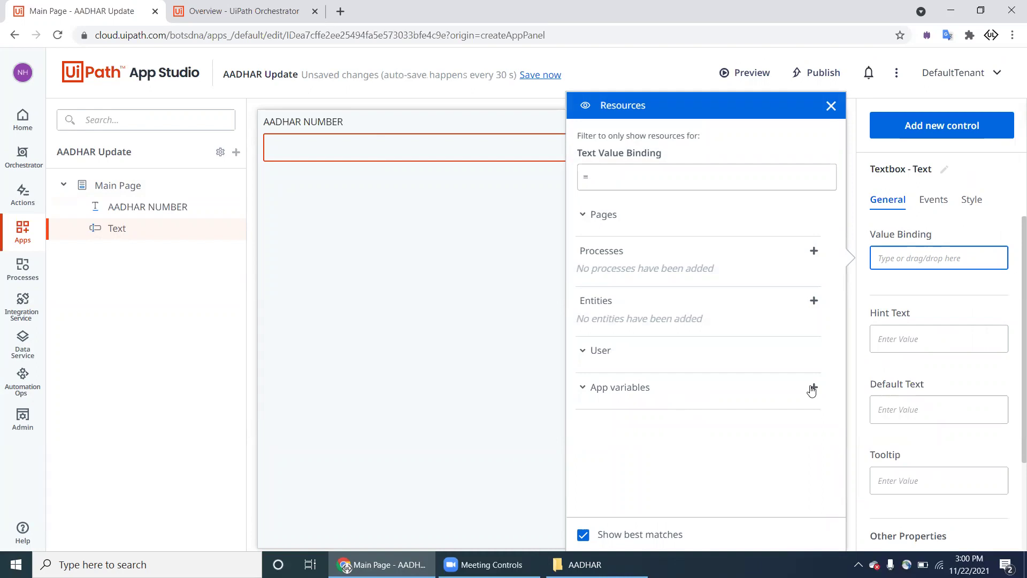
click(589, 391)
click(903, 261)
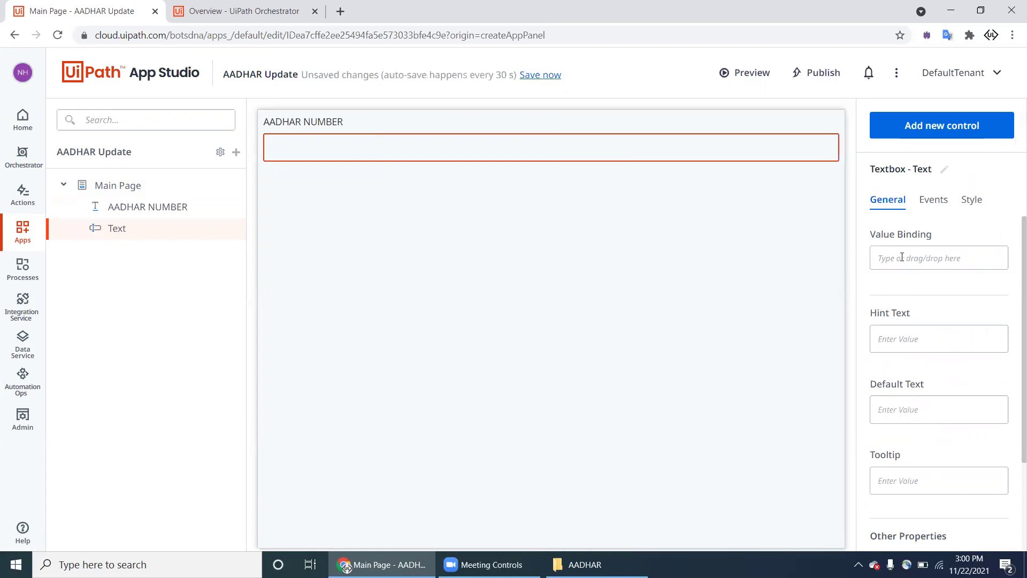
text(=)
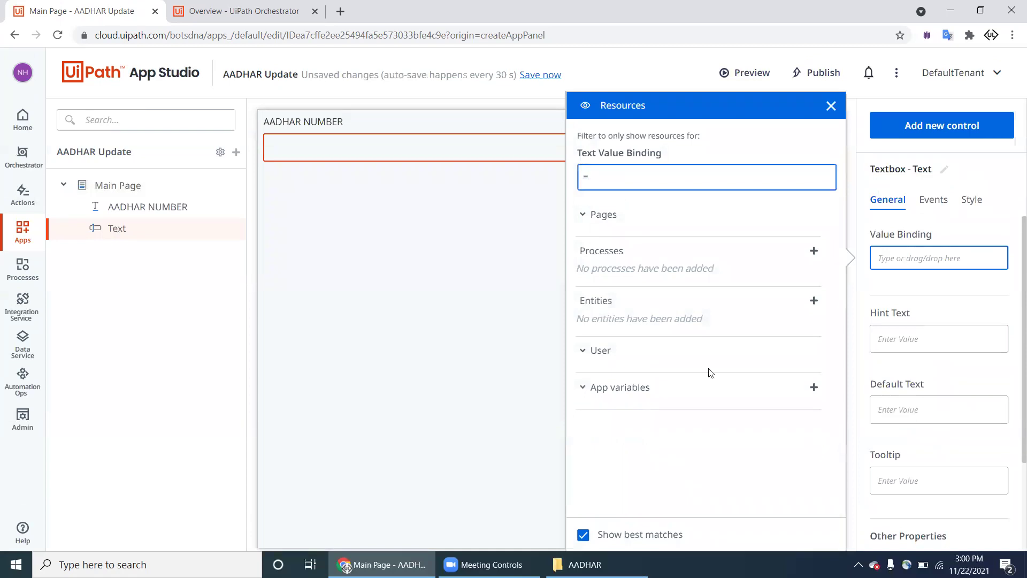
click(813, 391)
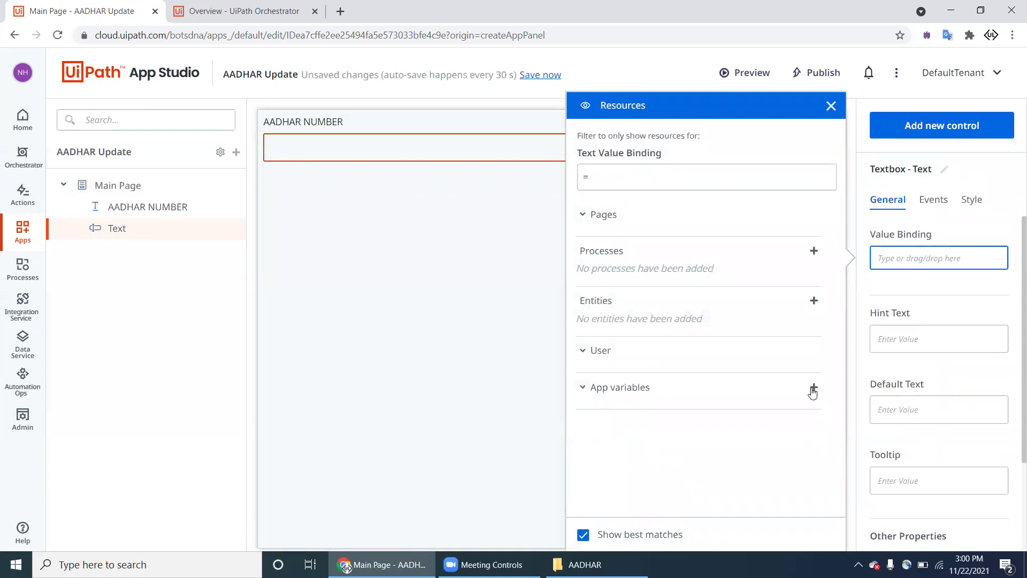
click(831, 105)
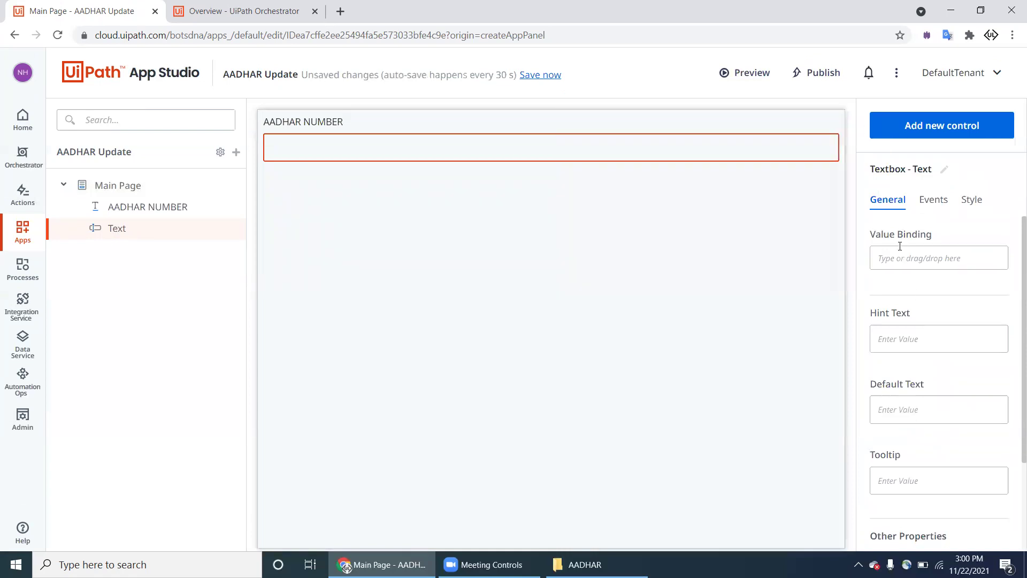
Step: Bring up the Add new control catalogue and scroll its list
click(933, 133)
scroll(931, 429, down, 3)
scroll(932, 430, down, 4)
Step: Add an 'OLD NAME' label below the AADHAR NUMBER box
click(769, 273)
click(949, 132)
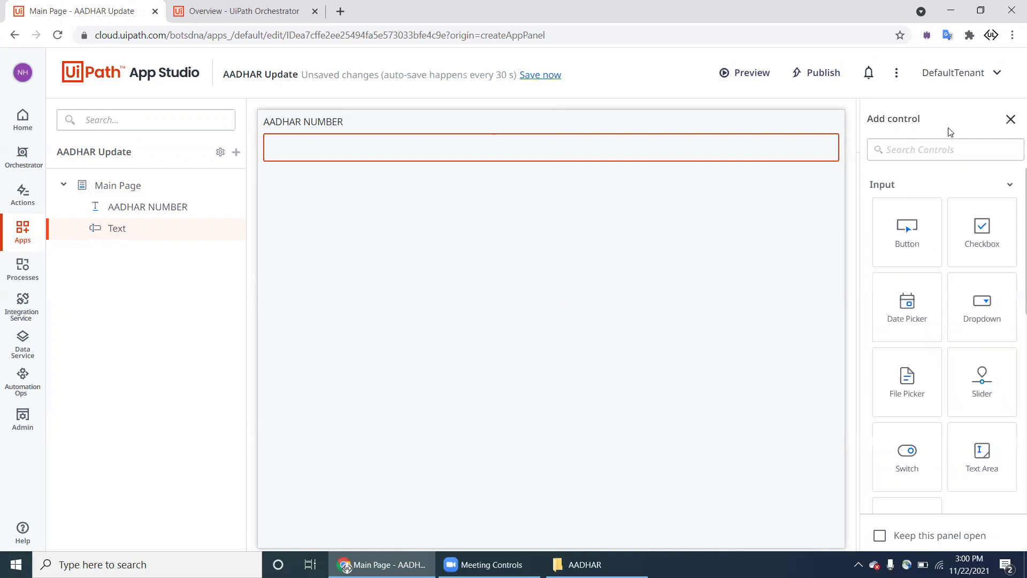
scroll(904, 465, down, 6)
drag(903, 337, 578, 222)
click(912, 267)
key(BackSpace)
key(BackSpace)
key(BackSpace)
key(BackSpace)
key(BackSpace)
text(OLD NAME)
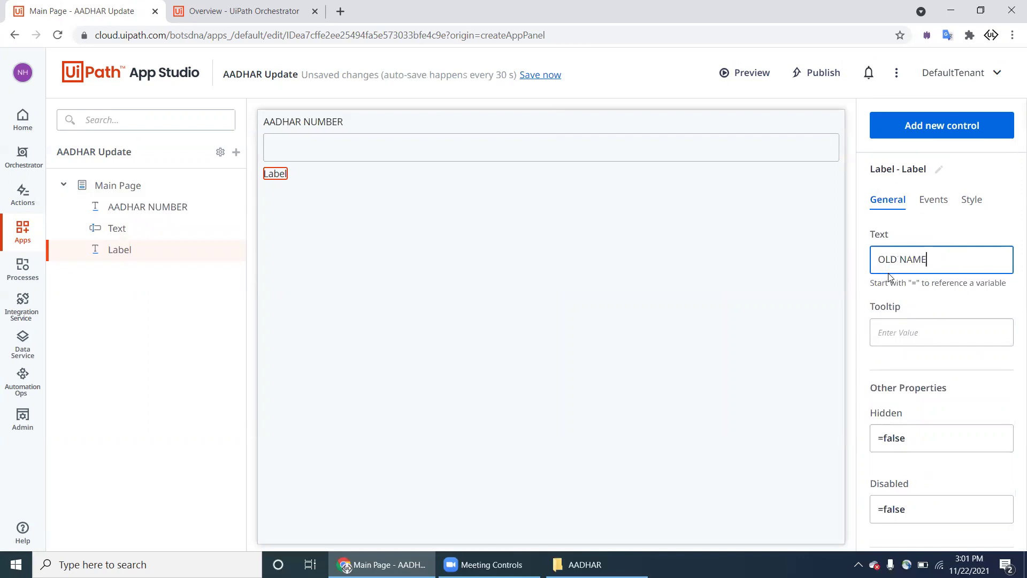
Step: Add a full-width text box under the OLD NAME label
click(949, 126)
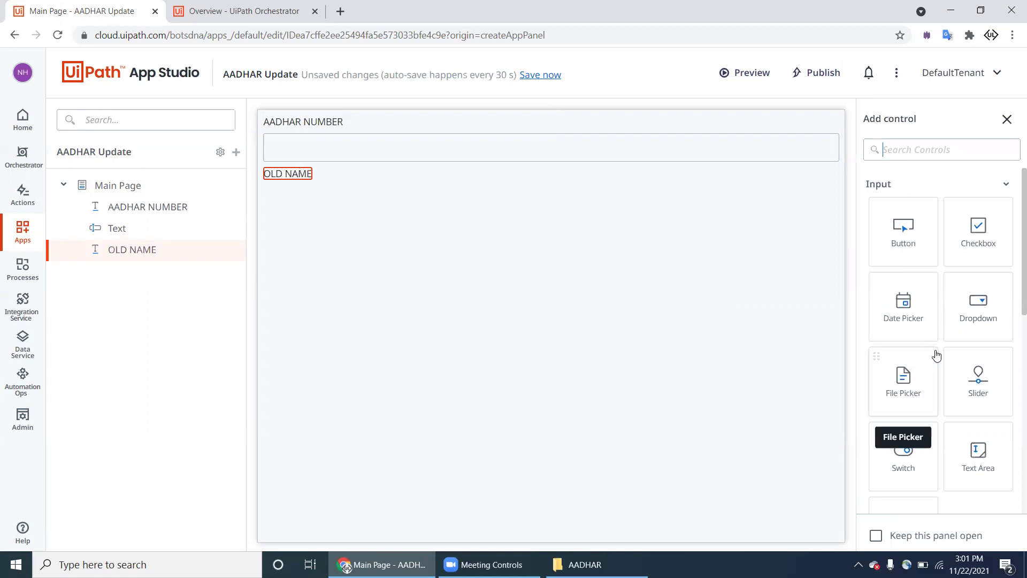
scroll(936, 356, down, 3)
drag(910, 358, 753, 321)
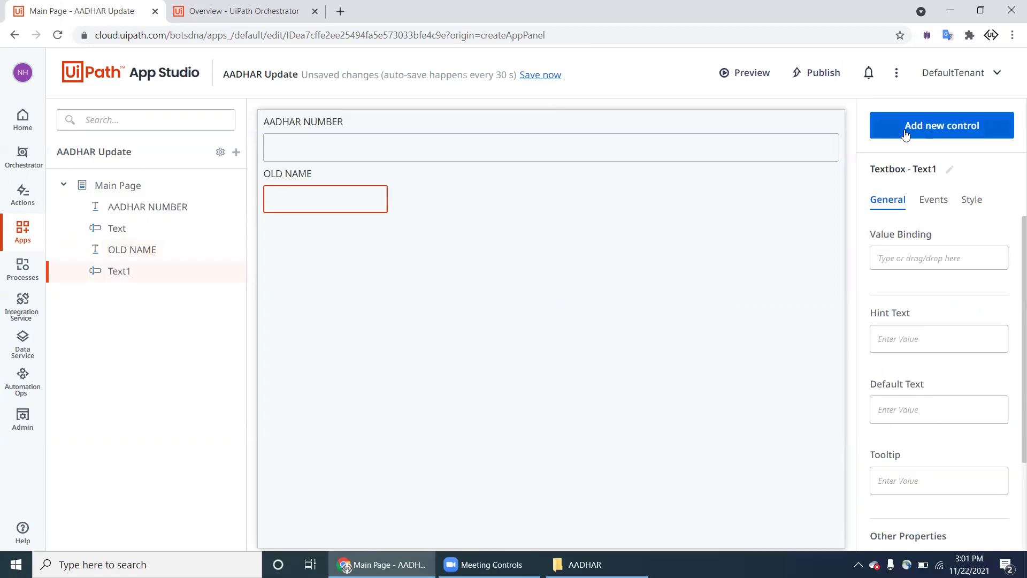
click(971, 202)
click(991, 252)
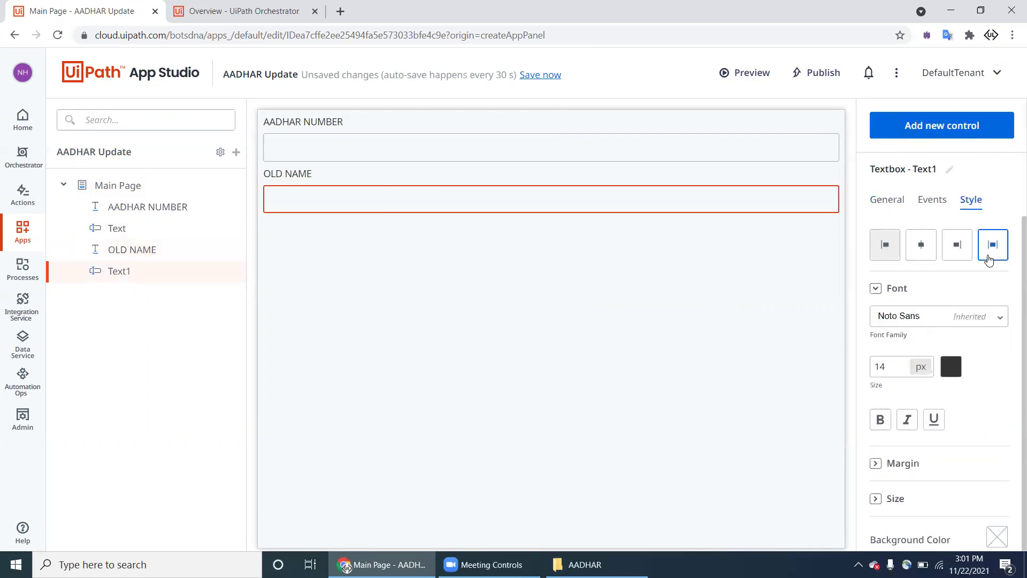
Step: Add a 'New Name' label with a text box below it
click(913, 135)
scroll(915, 348, down, 5)
drag(904, 420, 663, 275)
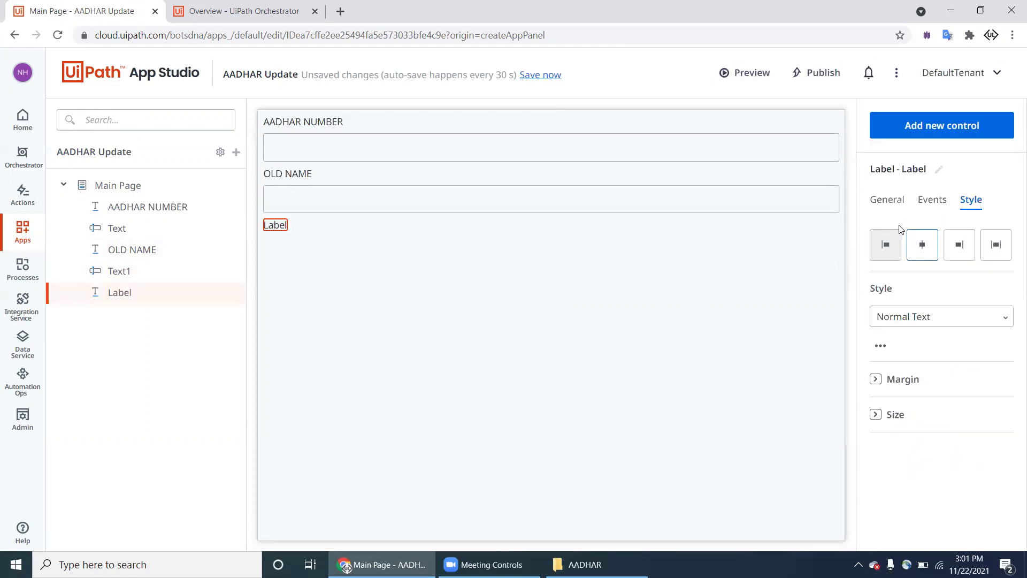
click(890, 200)
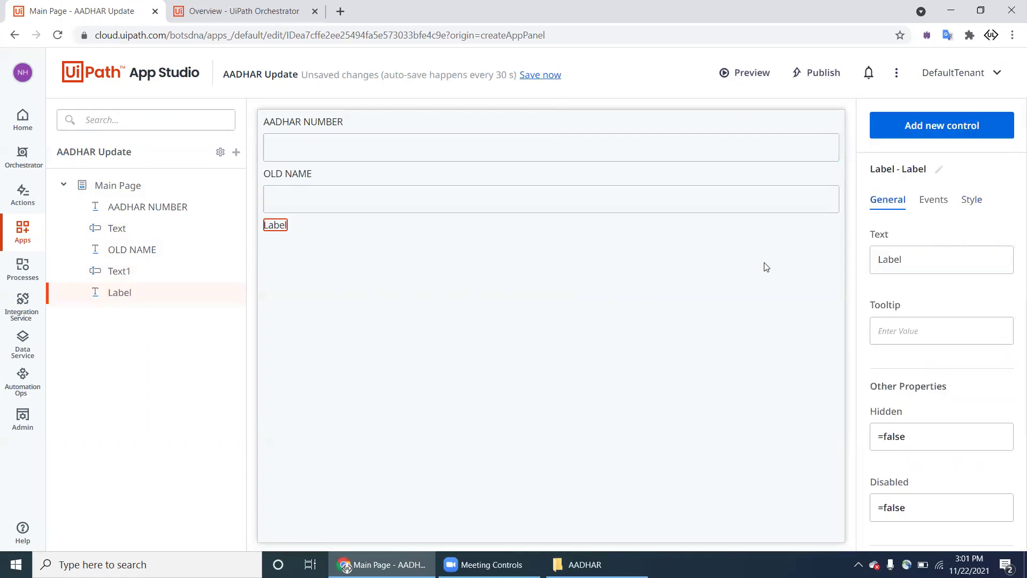
drag(931, 258, 866, 266)
text(New Name)
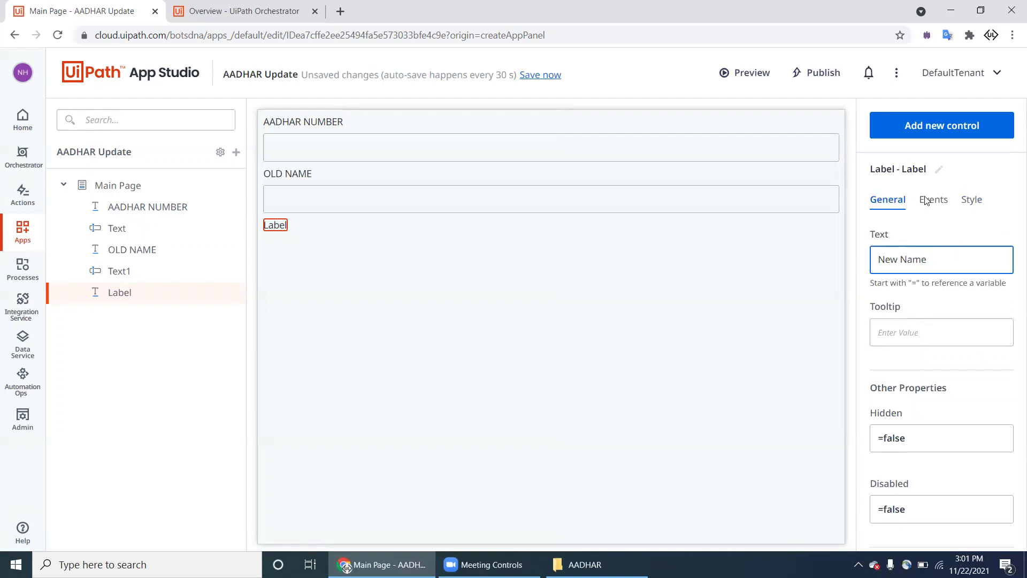
click(933, 130)
scroll(930, 264, down, 5)
drag(906, 236, 688, 275)
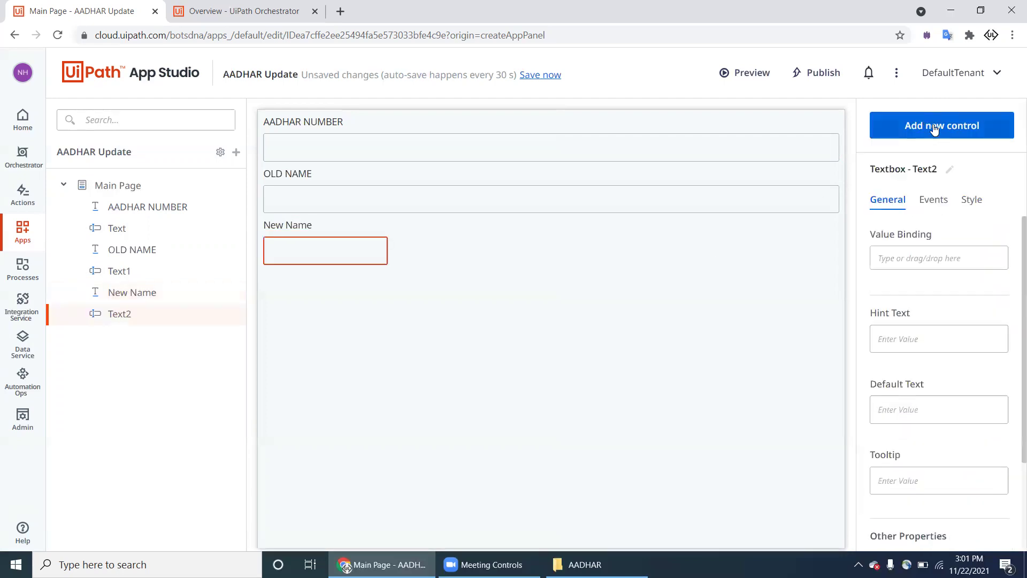
Step: Stretch the New Name text box to full width and add a button below it
click(978, 201)
click(983, 259)
click(963, 125)
scroll(910, 375, down, 5)
scroll(927, 361, up, 6)
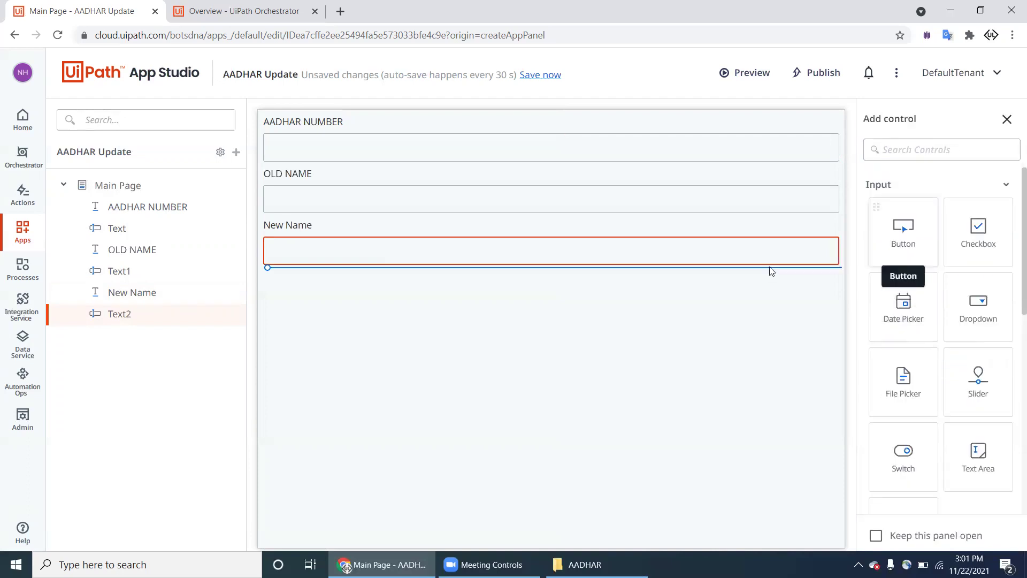
drag(770, 273, 771, 274)
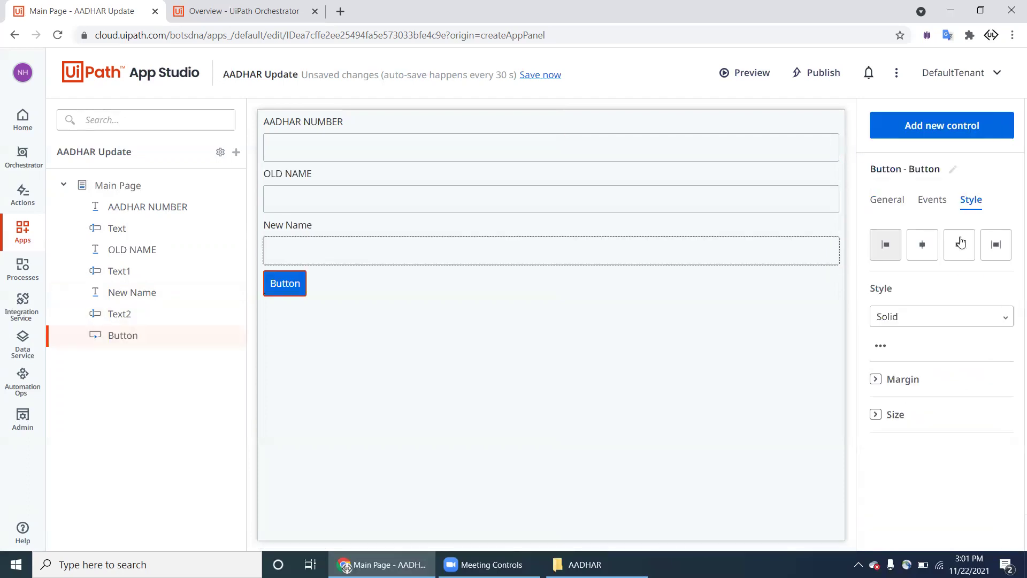
Step: Make the button full-width, green Start style, captioned 'Update My AADHAR'
click(928, 320)
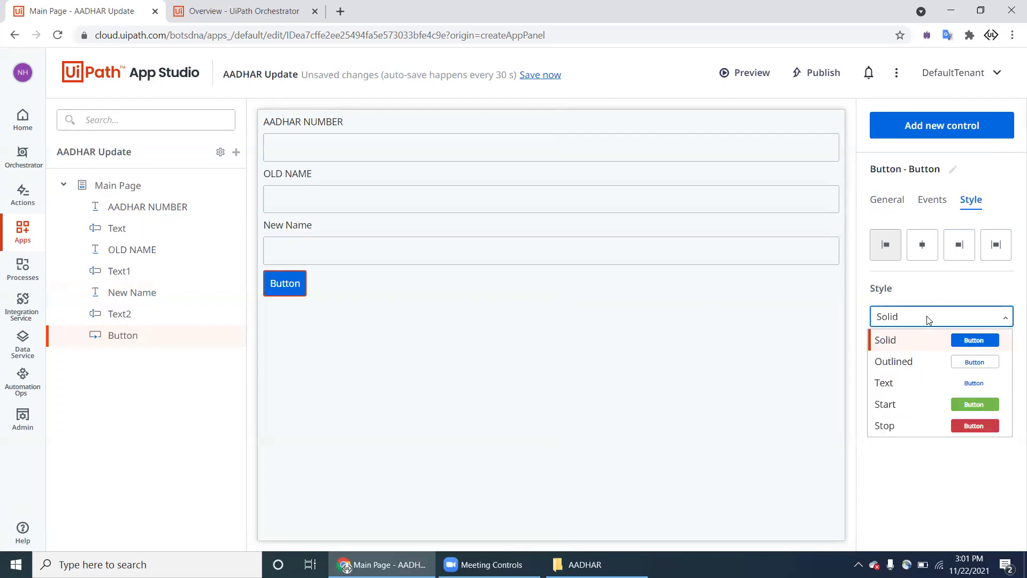
click(959, 408)
click(1002, 248)
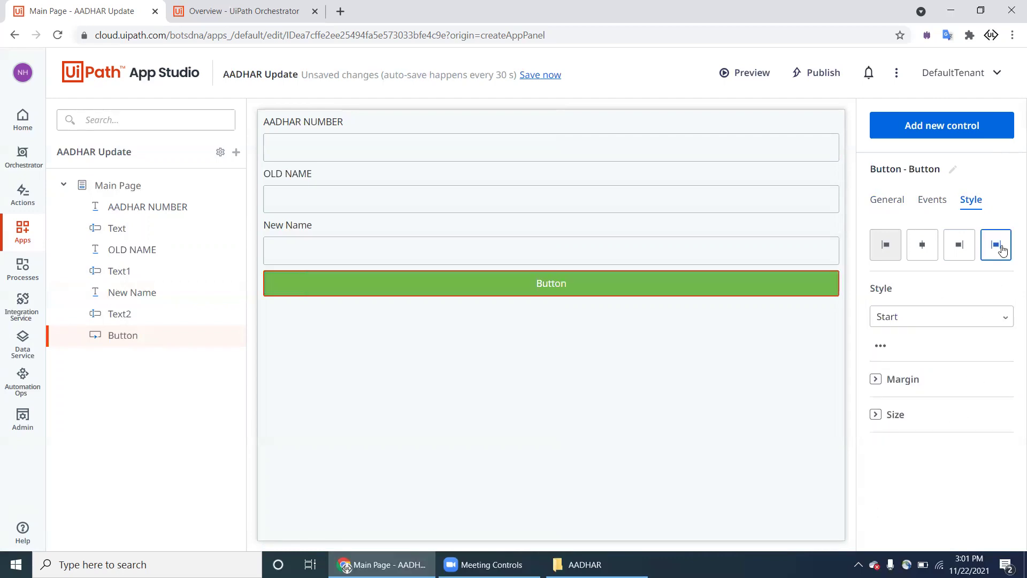
click(898, 201)
click(920, 258)
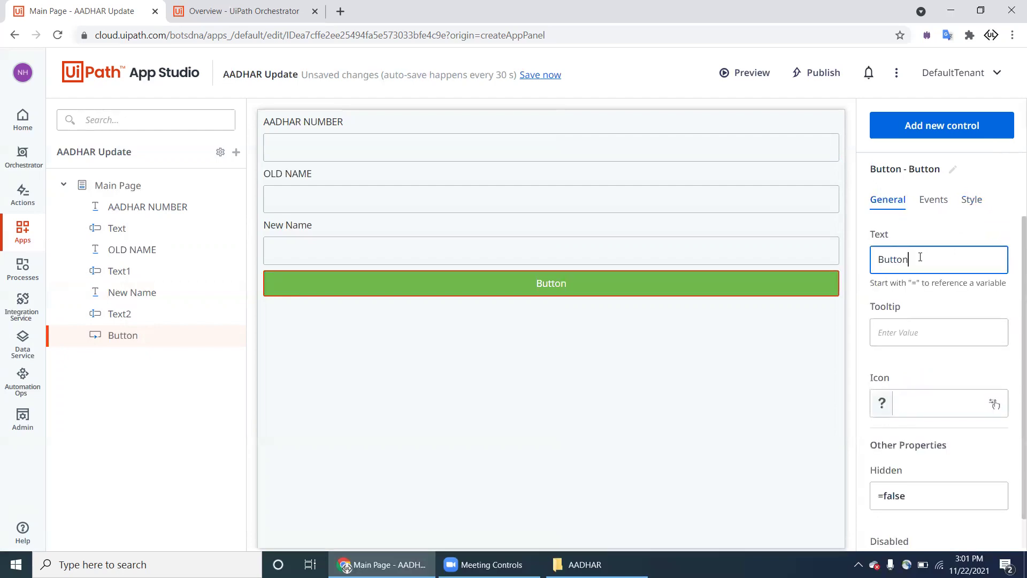
key(ctrl+a)
text(Update My AADHAR)
Step: Assign the credit_card icon, found by searching 'car', to the Update My AADHAR button
click(917, 332)
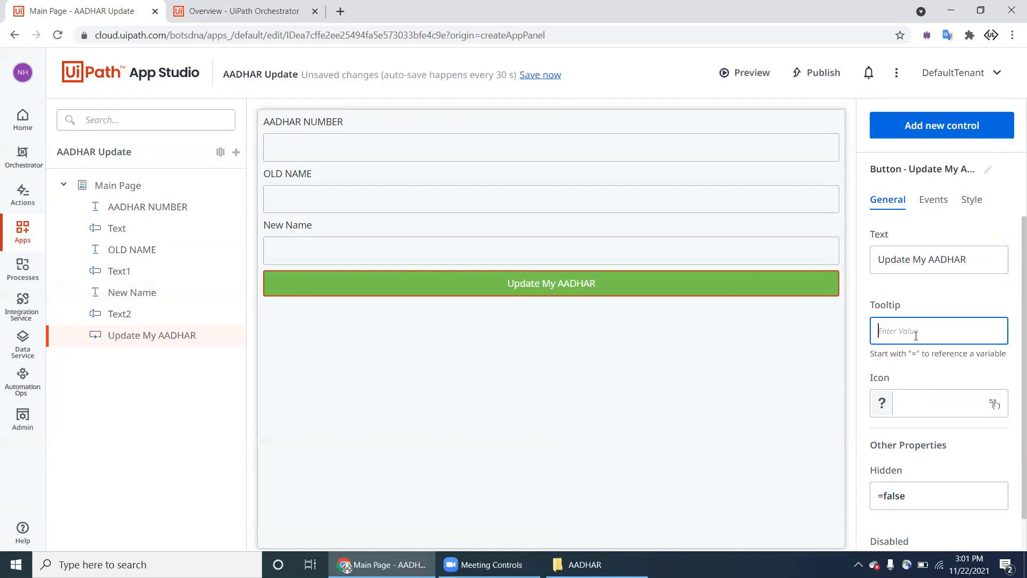
click(919, 403)
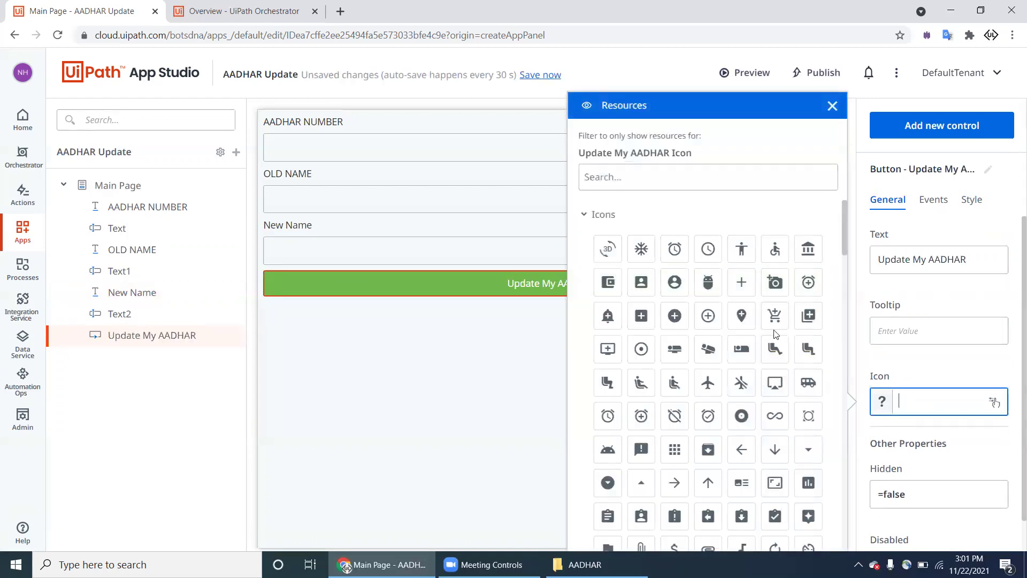
scroll(760, 357, down, 5)
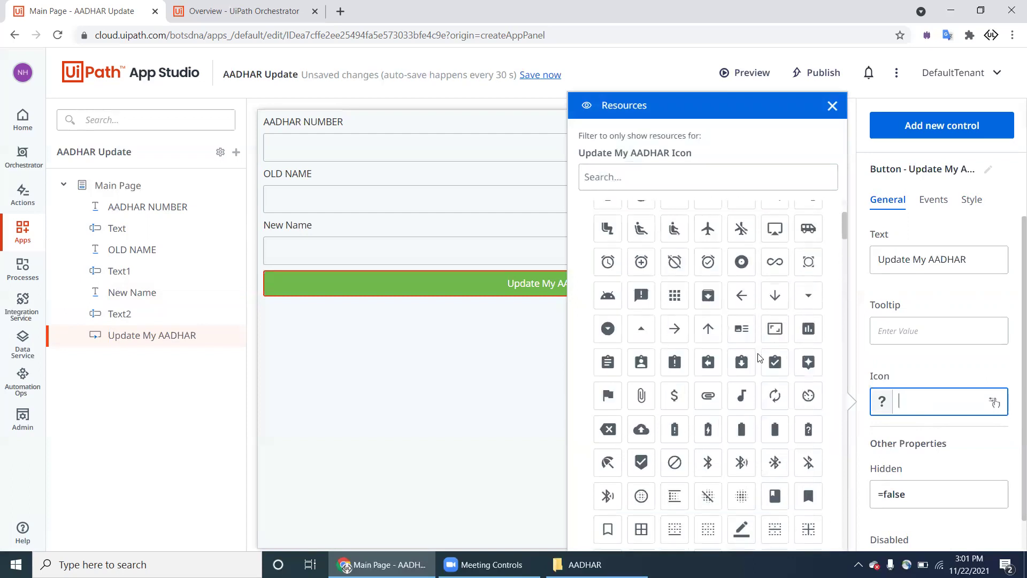
click(736, 180)
text(card)
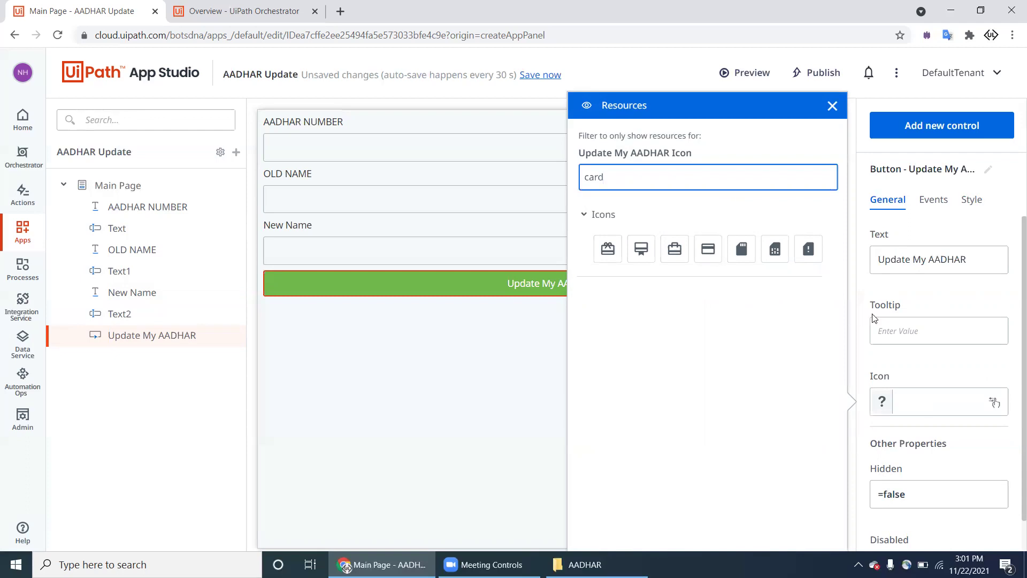
click(709, 257)
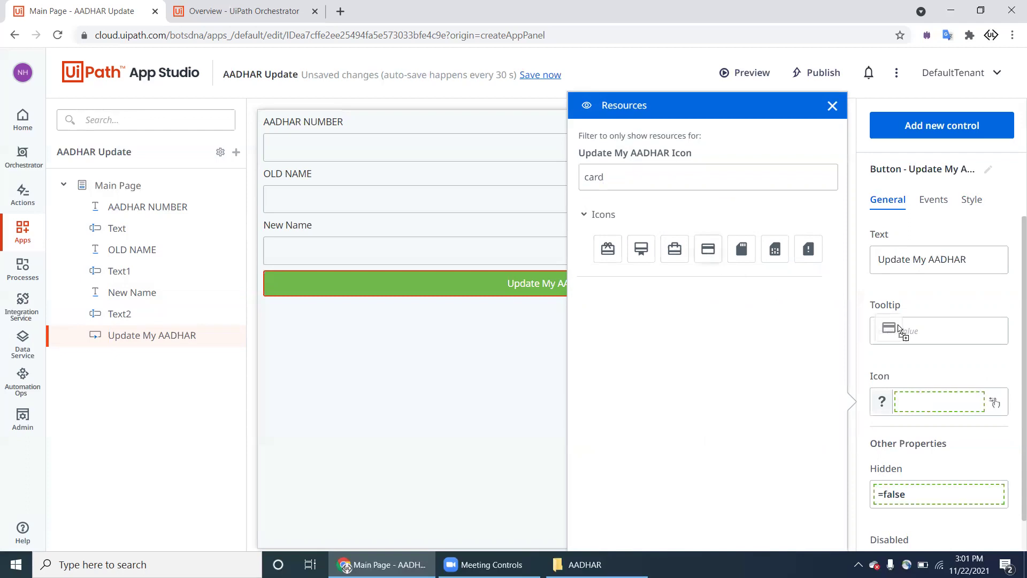
click(998, 404)
drag(716, 251, 974, 404)
click(523, 326)
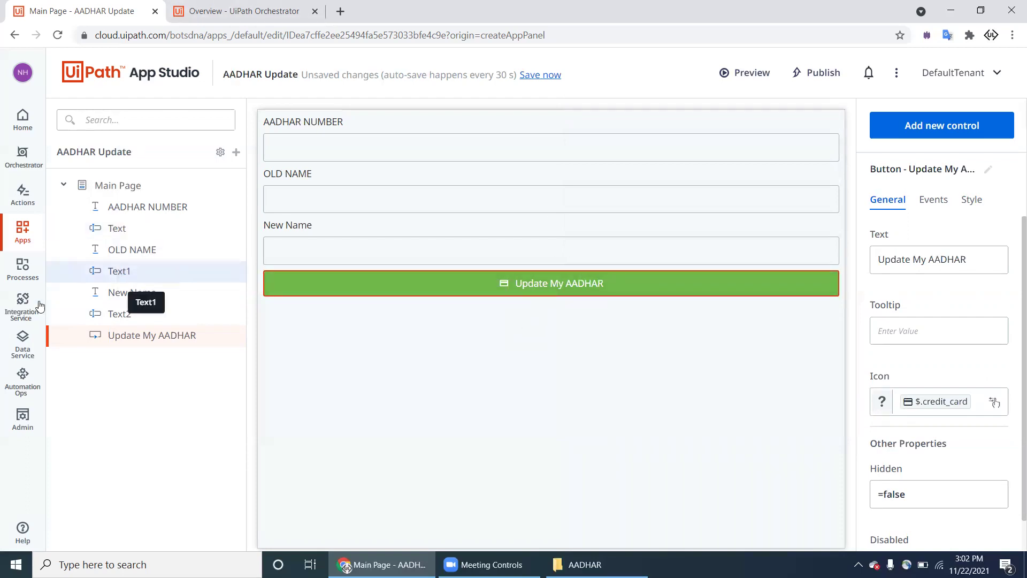
Step: Open Data Service entities in a background tab and show the controls list
middle_click(24, 346)
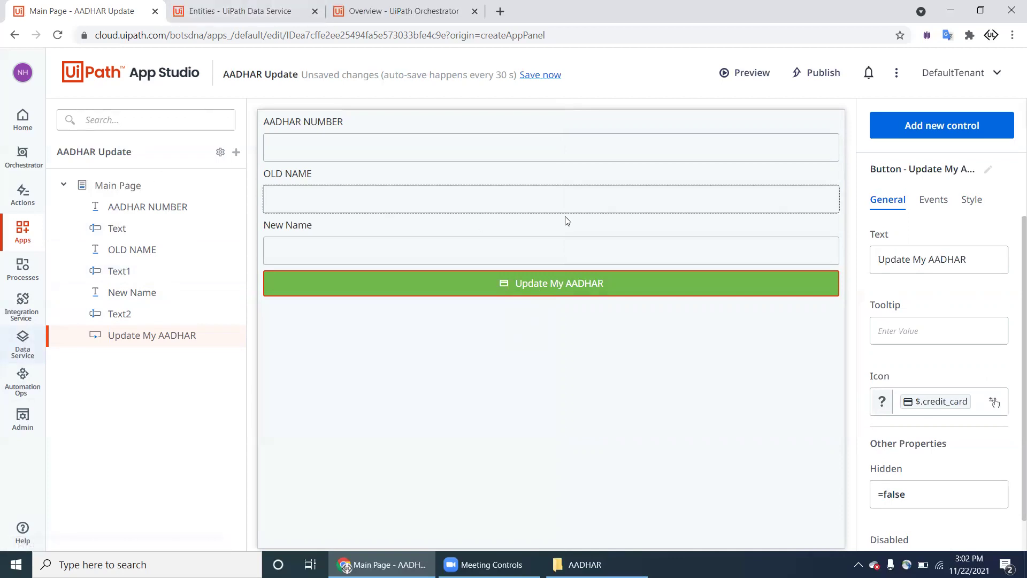
click(899, 123)
scroll(944, 299, down, 2)
Step: Add a label reading 'Upload Your OLD AADHAR' above the update button
scroll(945, 299, down, 5)
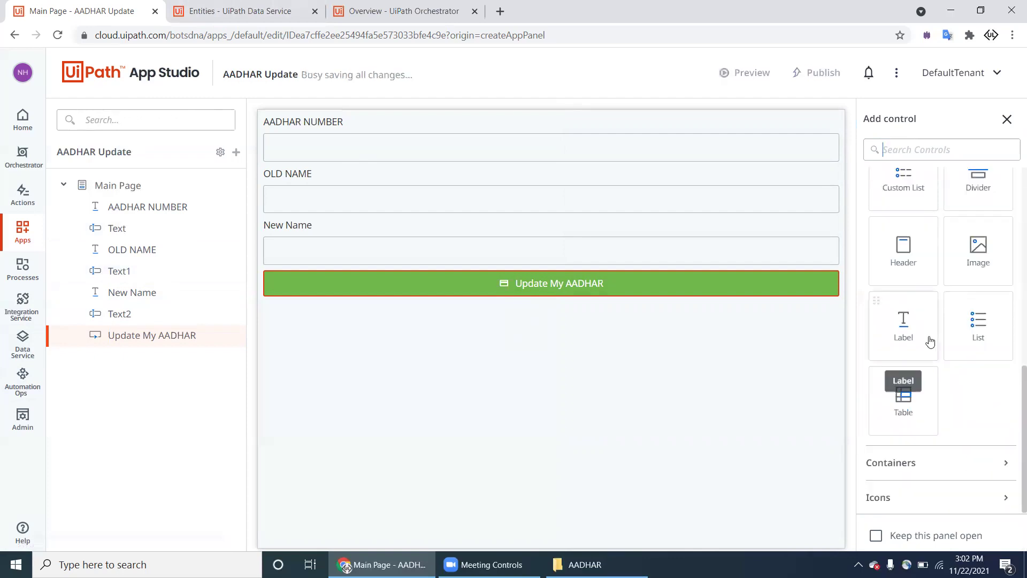
drag(925, 340, 829, 268)
double_click(904, 262)
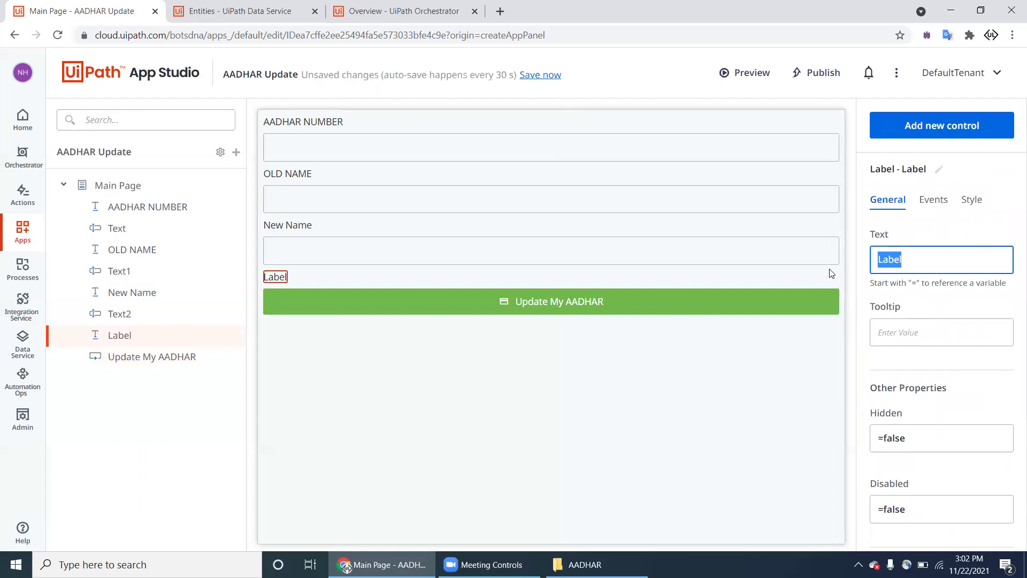
text(Upload Your OLD AADHAR)
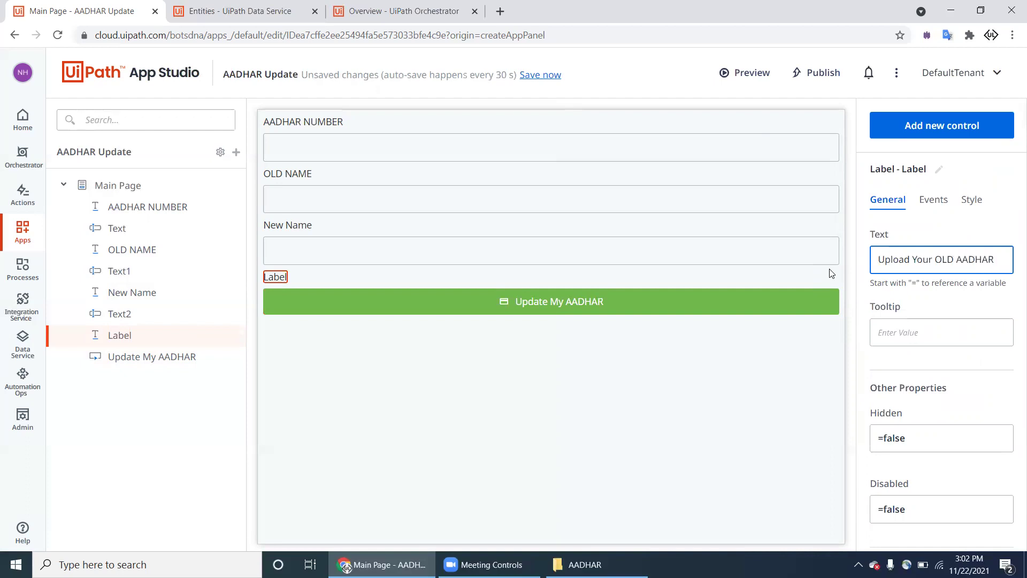
text( File)
key(BackSpace)
key(BackSpace)
key(BackSpace)
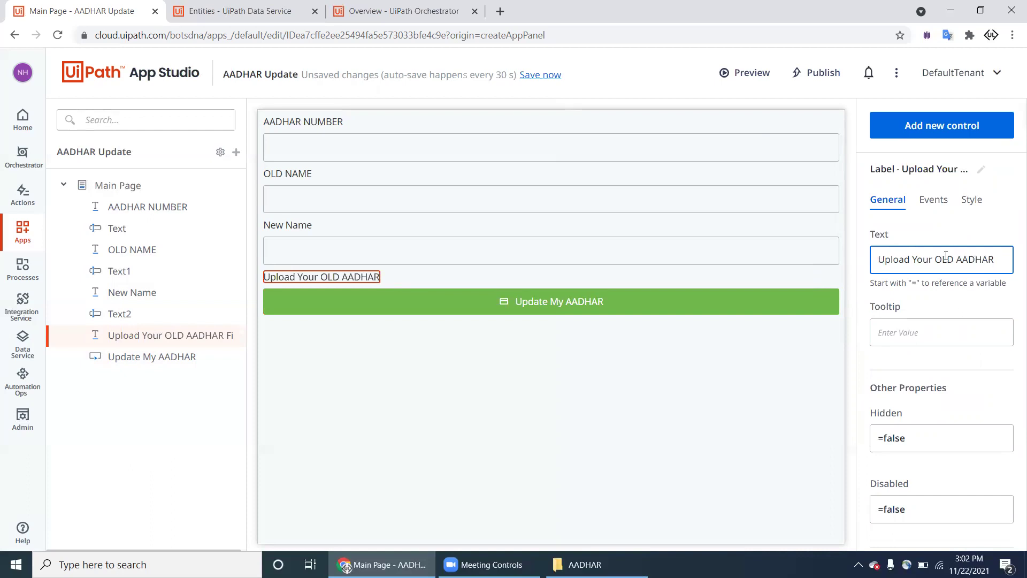
Step: Place a File Picker below the Upload Your OLD AADHAR label
click(966, 134)
scroll(909, 332, down, 1)
scroll(911, 338, down, 1)
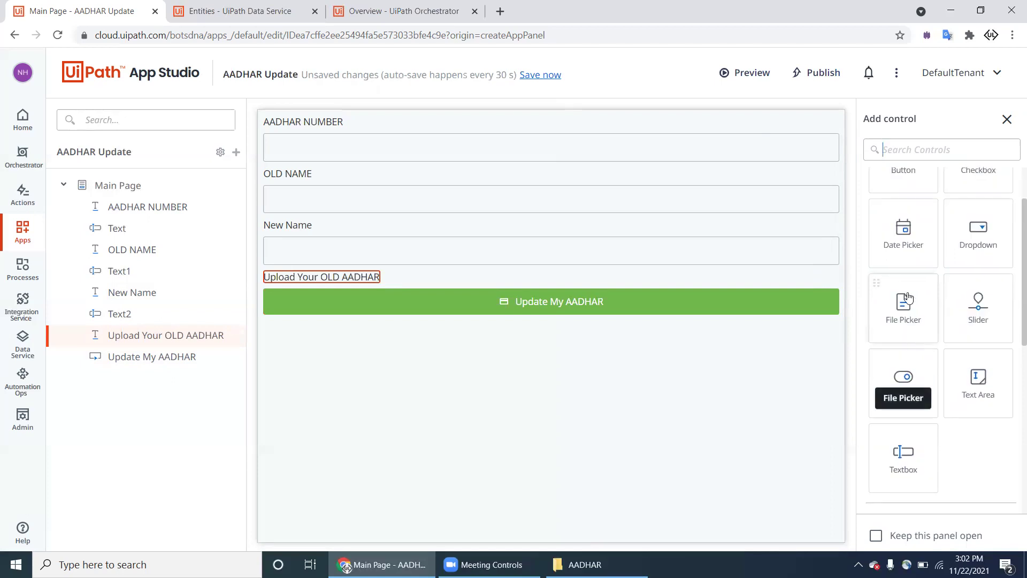
drag(906, 317, 839, 290)
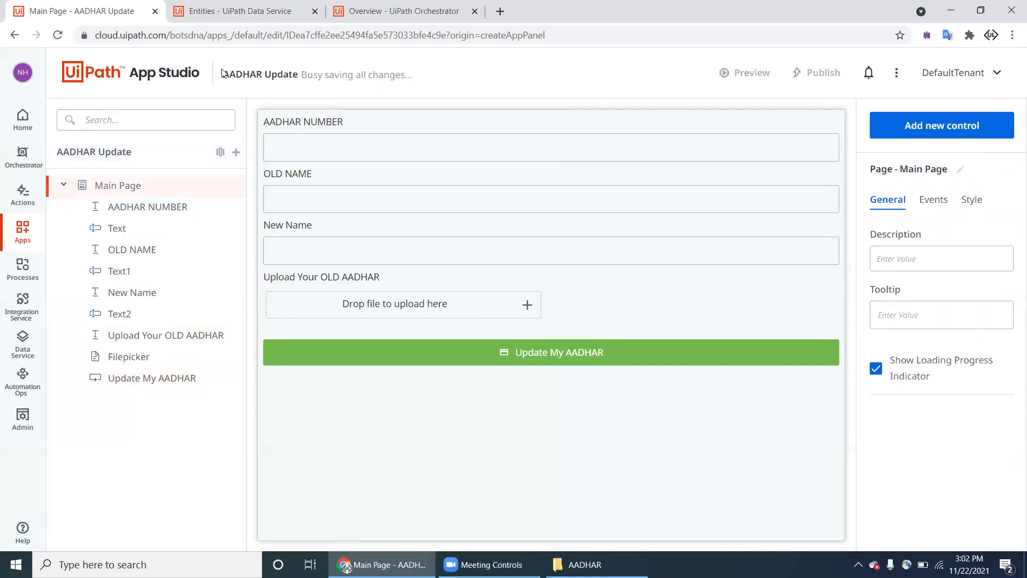
Step: Delete all the unused app variables from the file picker's binding resources
click(423, 310)
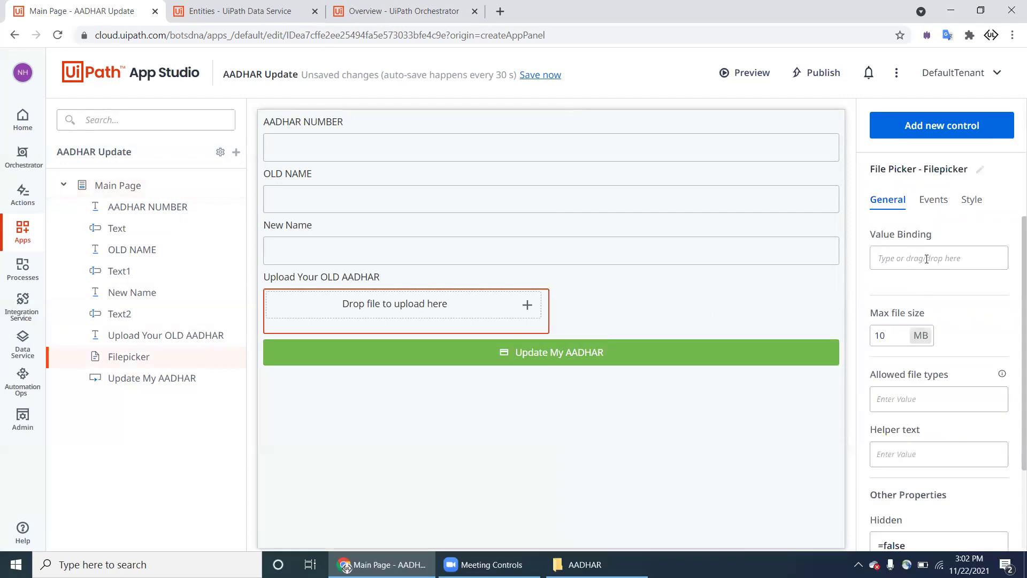
click(927, 262)
scroll(752, 393, down, 3)
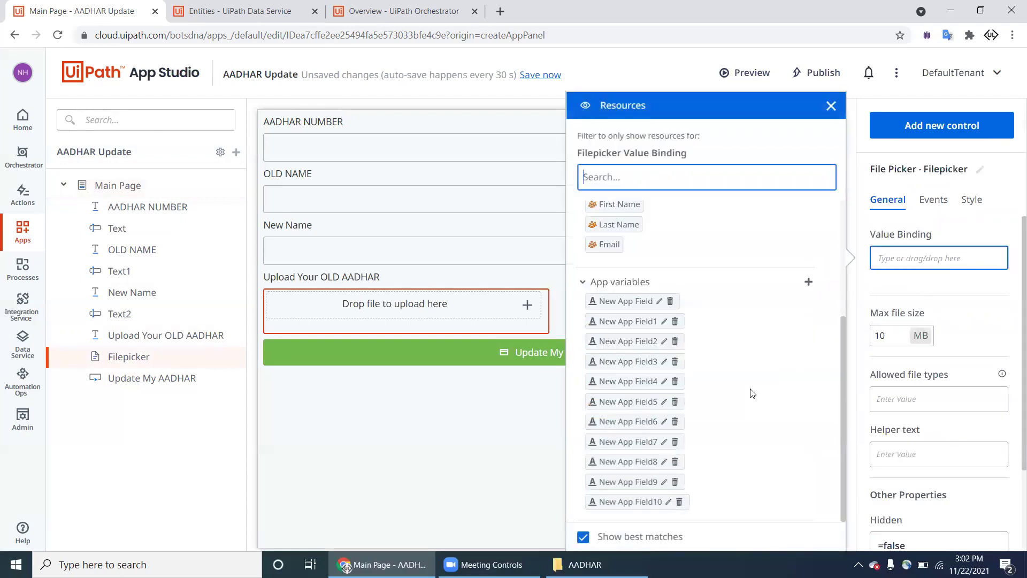
click(671, 301)
click(676, 324)
click(675, 461)
click(675, 481)
click(675, 481)
click(676, 482)
click(675, 482)
click(675, 482)
click(675, 481)
click(675, 481)
click(676, 481)
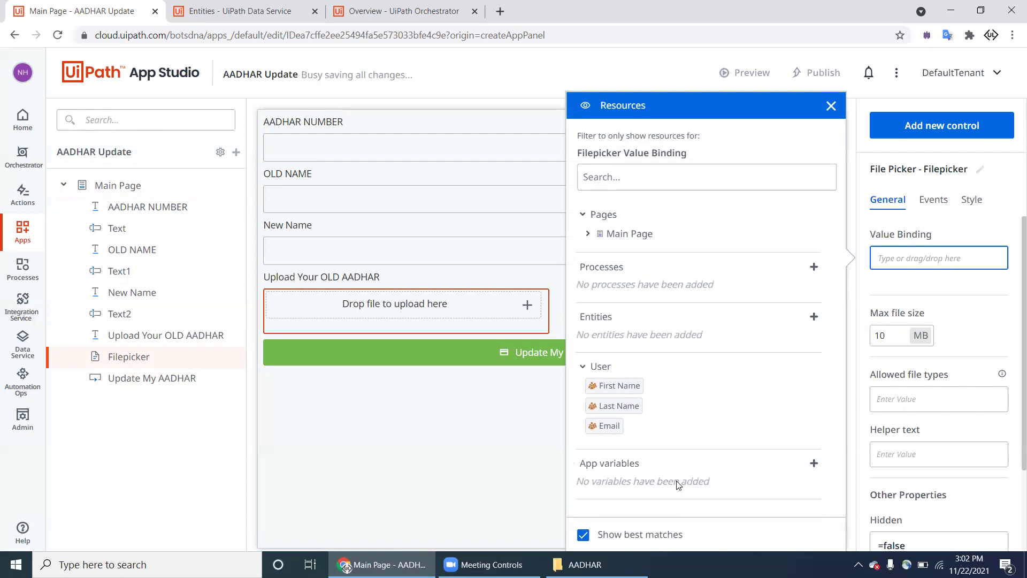
Step: Create an OLD_AADHAR_FILE app variable and bind it to the file picker's value
click(813, 464)
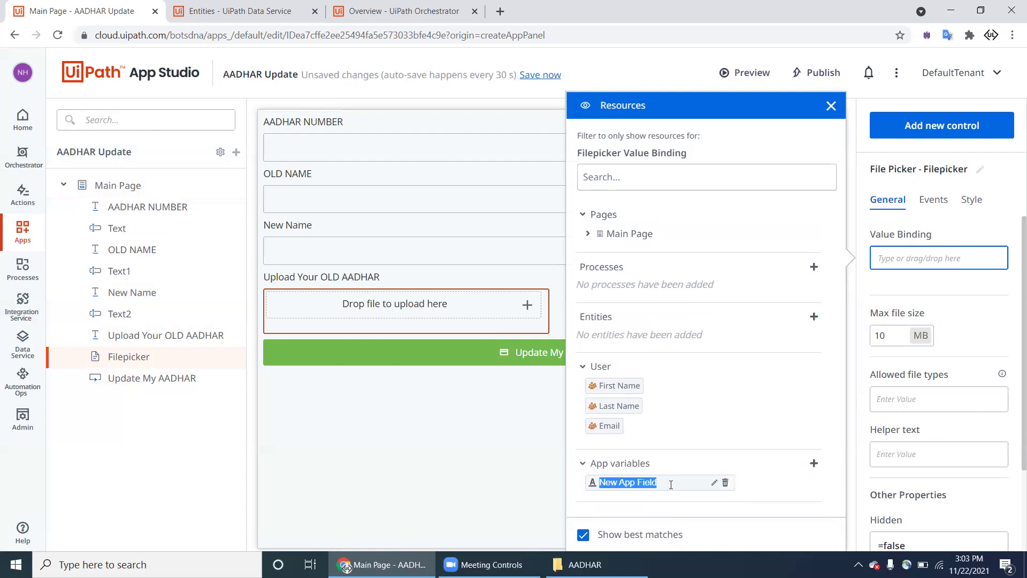
text(AADHARFILE)
key(ctrl+a)
text(OL)
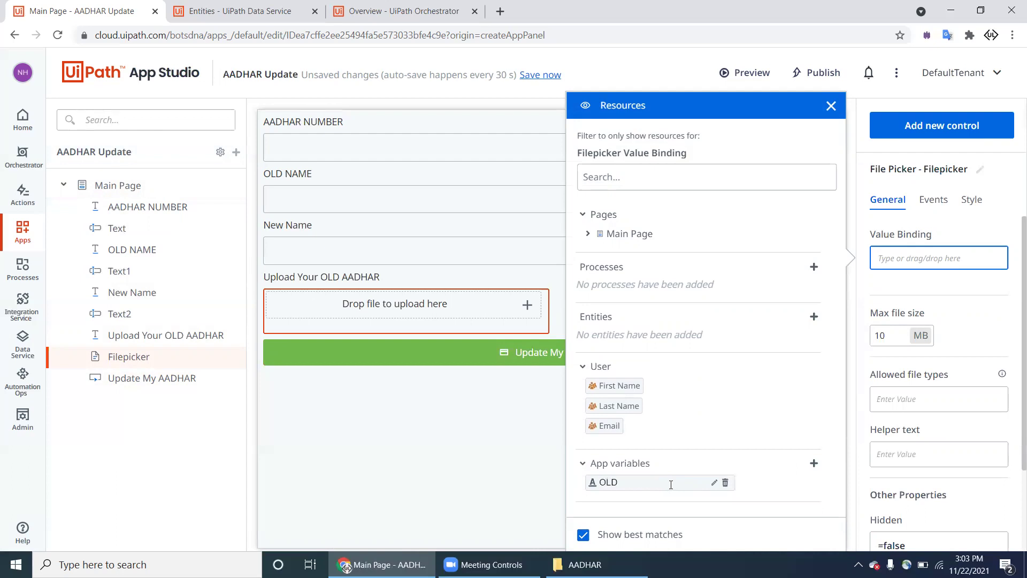
text(D_AADHAR_FILE)
key(Return)
drag(668, 483, 940, 260)
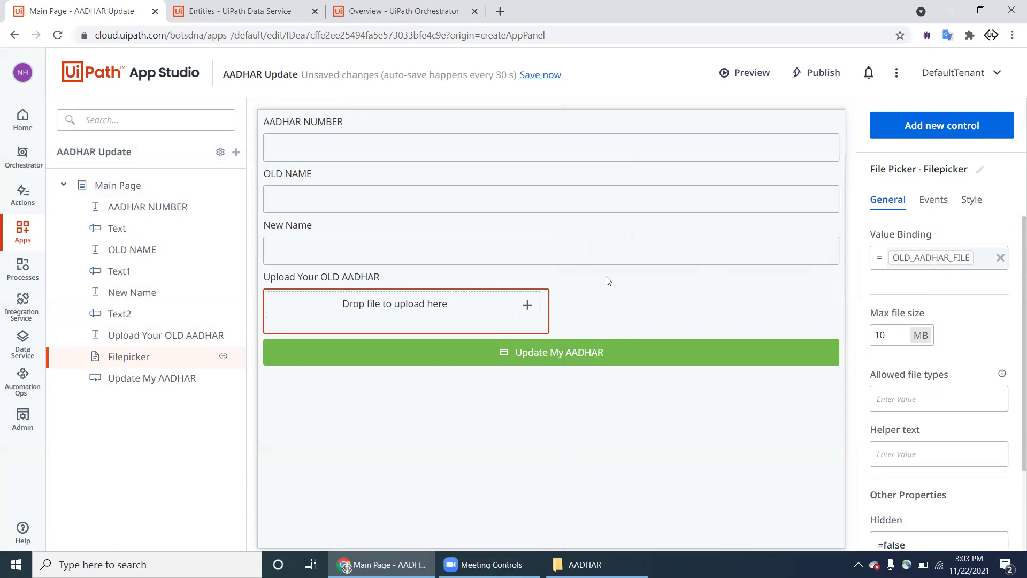
click(599, 256)
Step: Create NEW_NAME_OF_AADHAR and bind it to the New Name text box
click(909, 260)
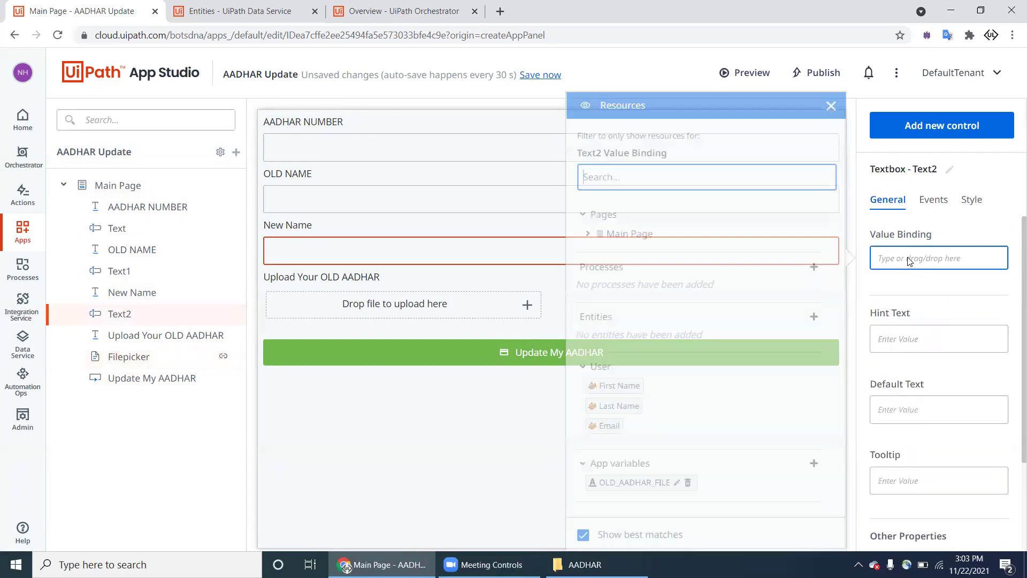
click(814, 463)
text(N)
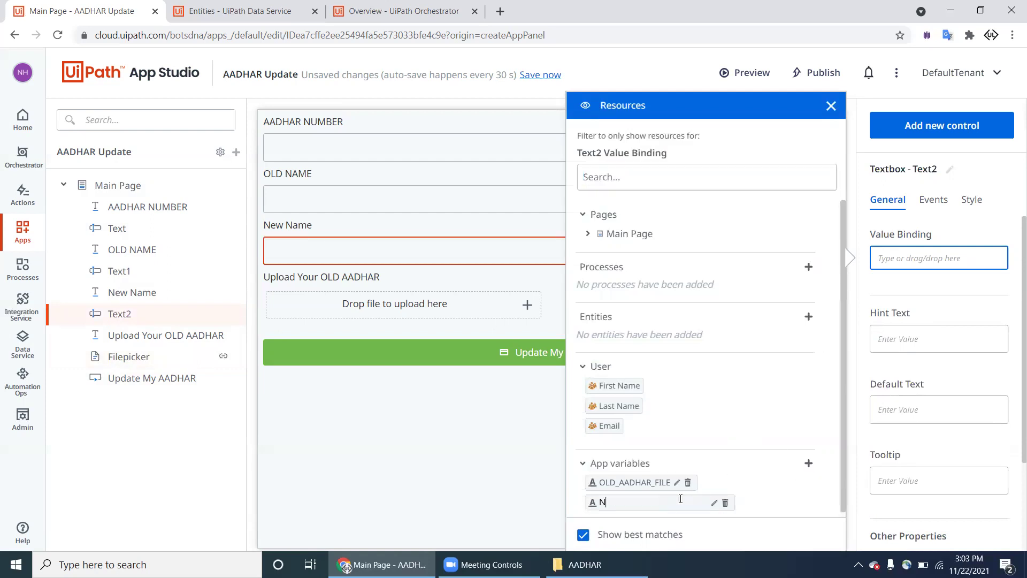
text(EW_NAME_OF_AADHAR)
click(757, 507)
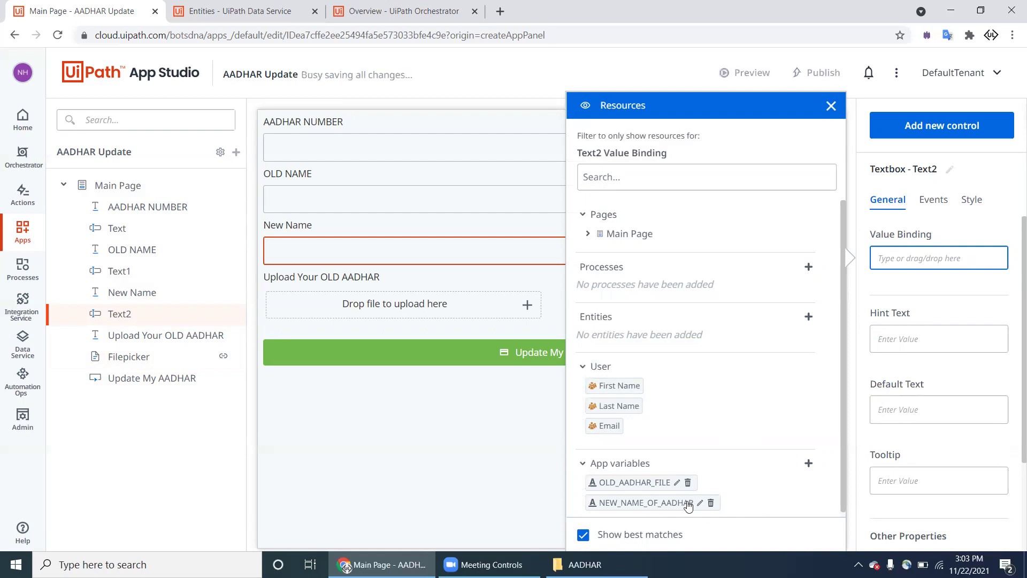
right_click(884, 351)
drag(660, 510, 947, 260)
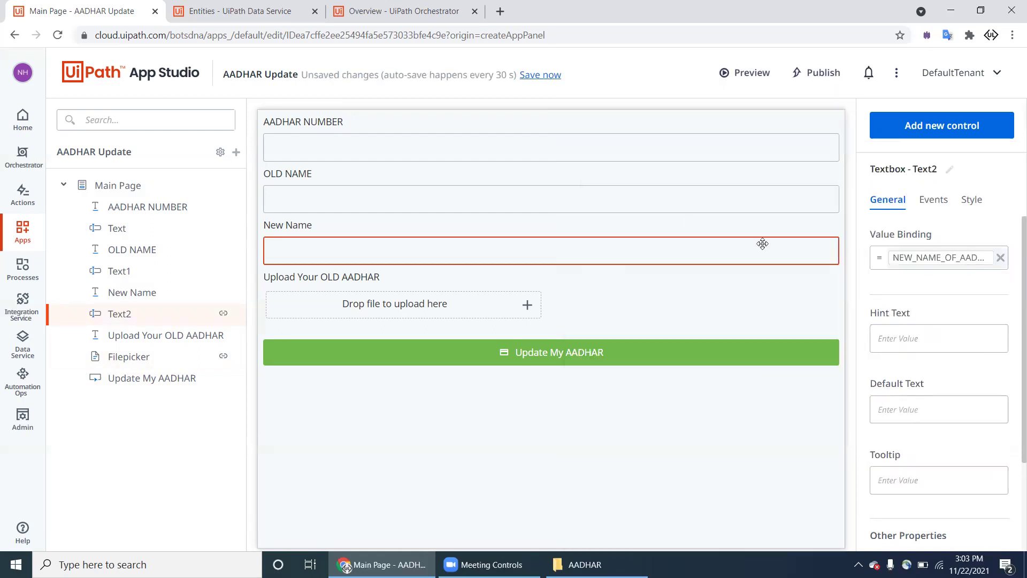
Step: Create OLD_NAME_OF_AADHAR and AADHAR_NUIMBER, binding OLD_NAME_OF_AADHAR to the OLD NAME box
click(670, 203)
click(959, 264)
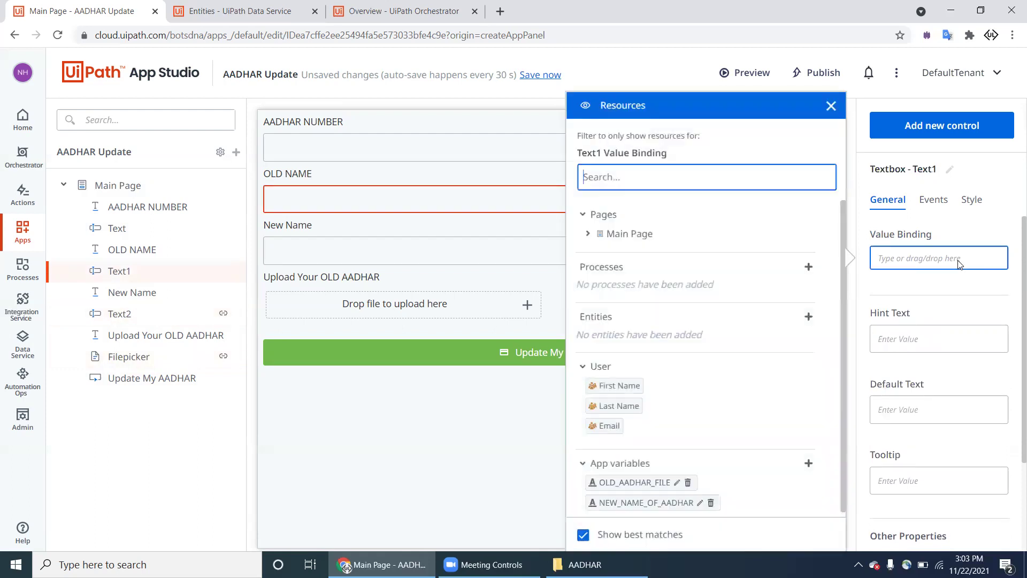
click(809, 389)
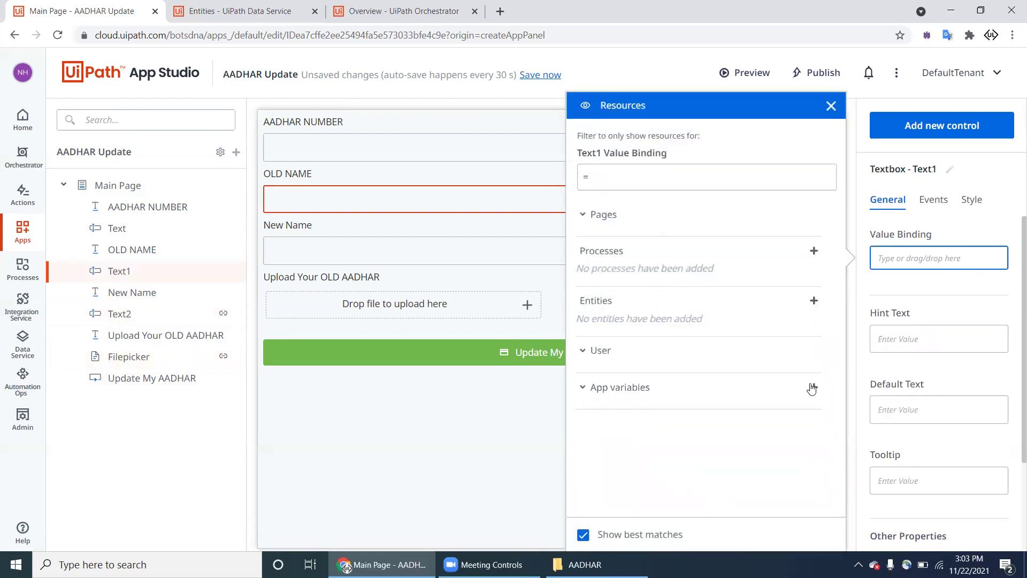
click(805, 183)
key(BackSpace)
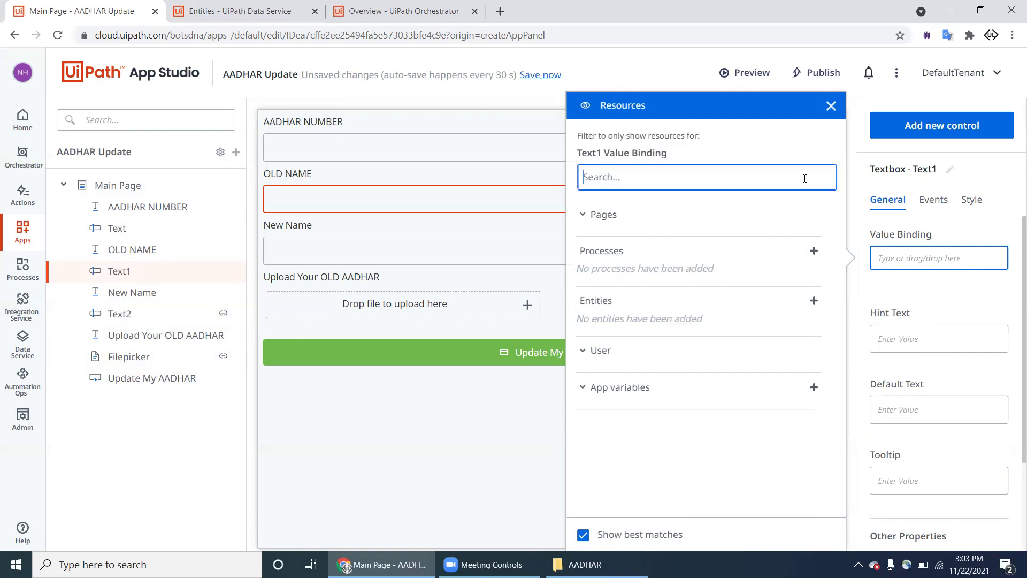
click(807, 464)
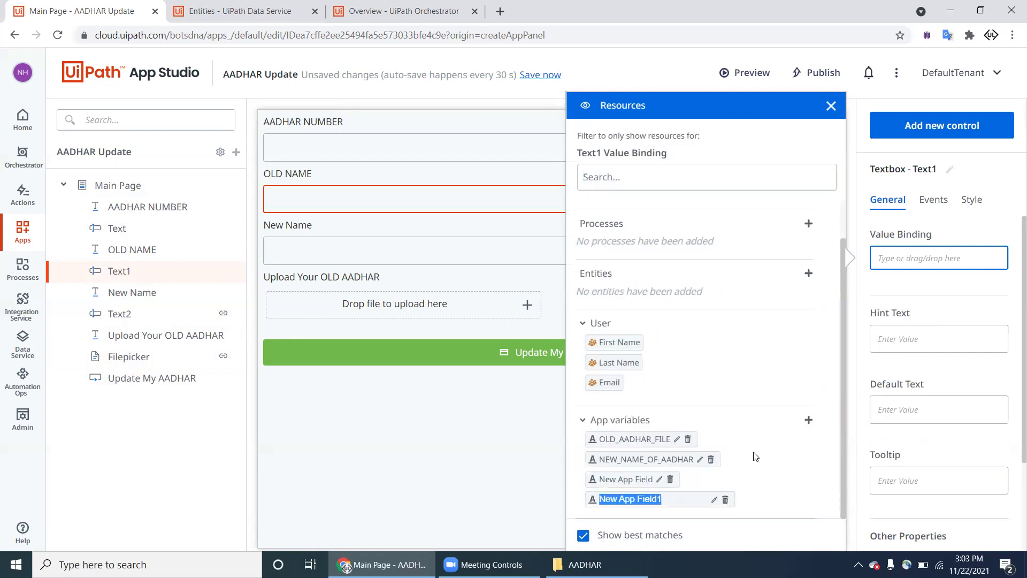
text(OLD_NAME_OF_AADHAR)
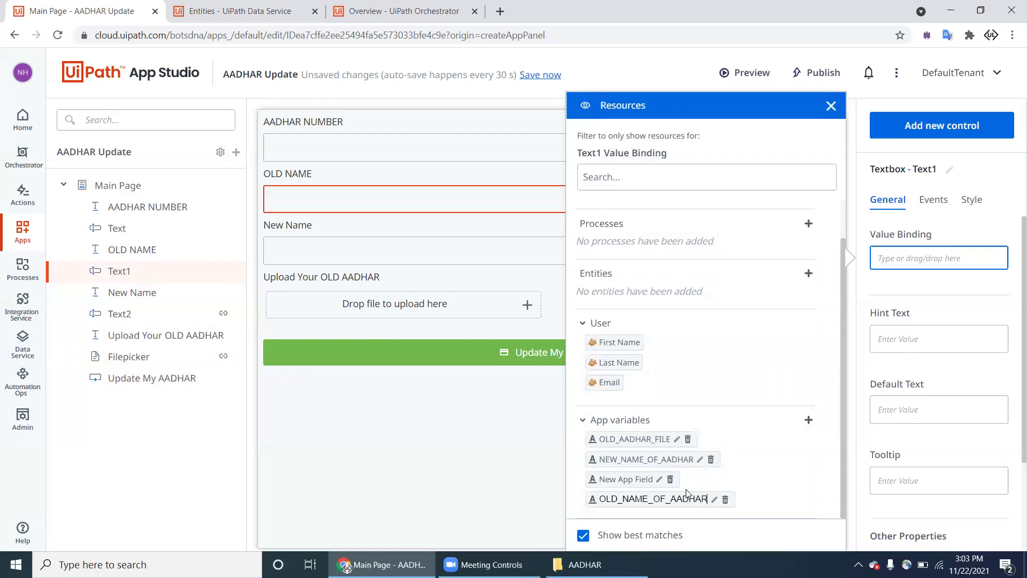
click(660, 479)
text(AA)
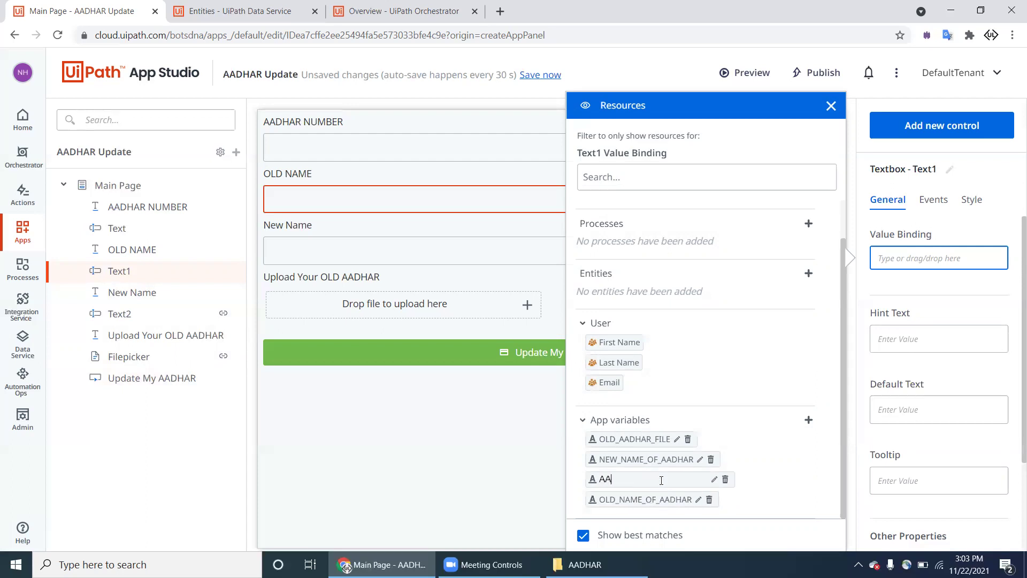
text(DHAR_NUIMBER)
drag(649, 499, 958, 259)
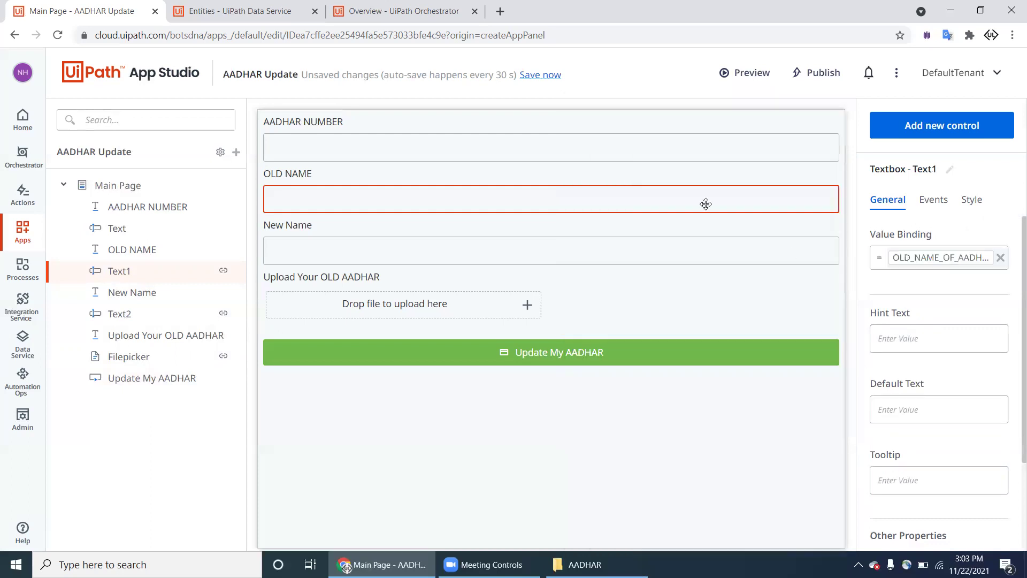
Step: Bind the AADHAR NUMBER text box to the AADHAR_NUIMBER variable
click(732, 147)
click(950, 258)
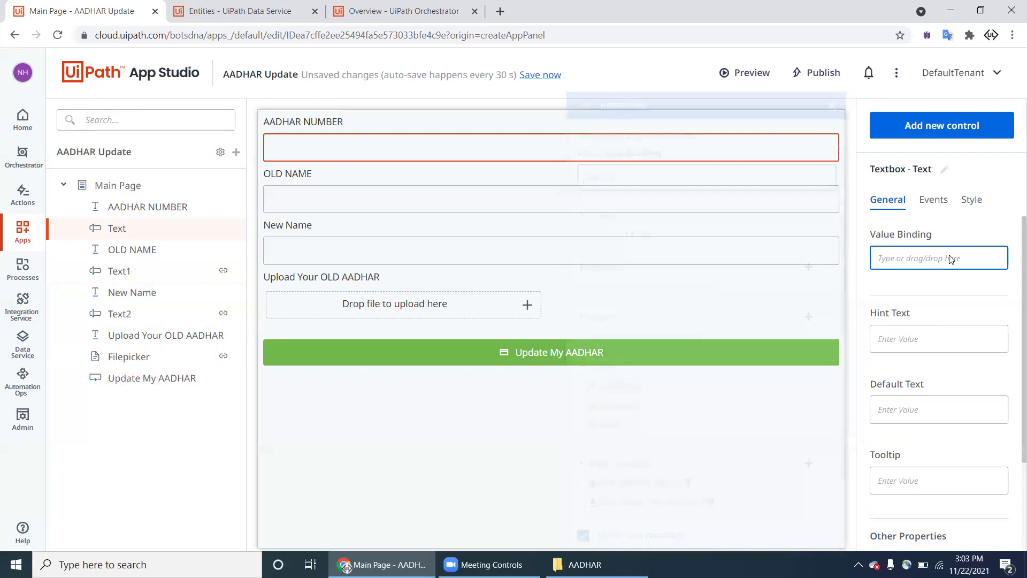
scroll(826, 353, down, 1)
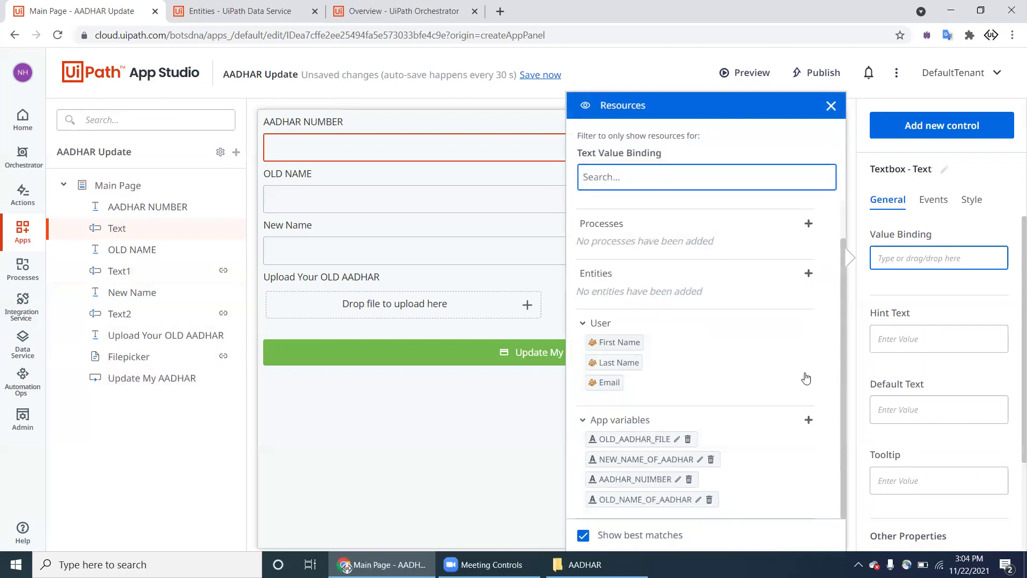
drag(673, 480, 920, 268)
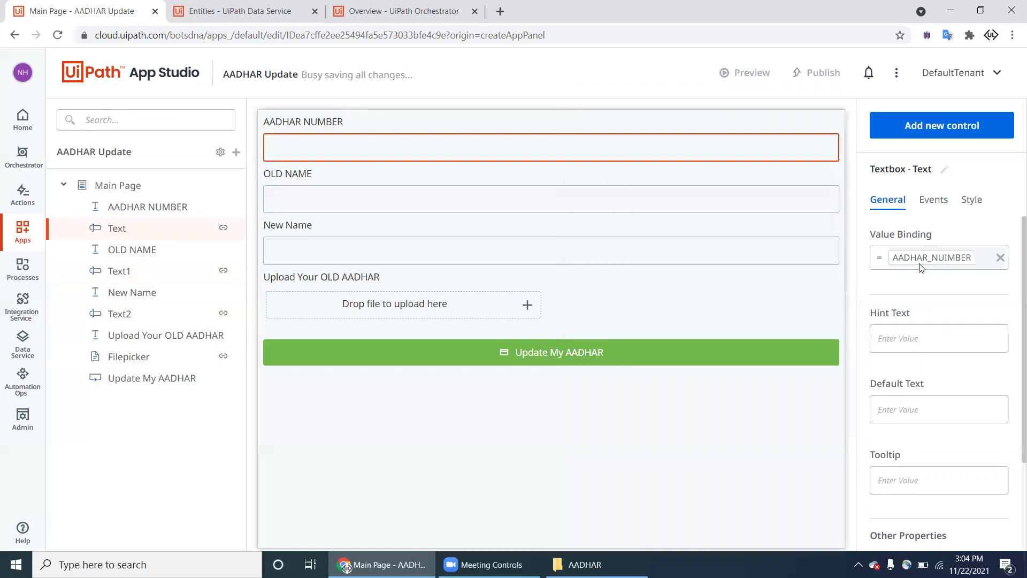
click(608, 330)
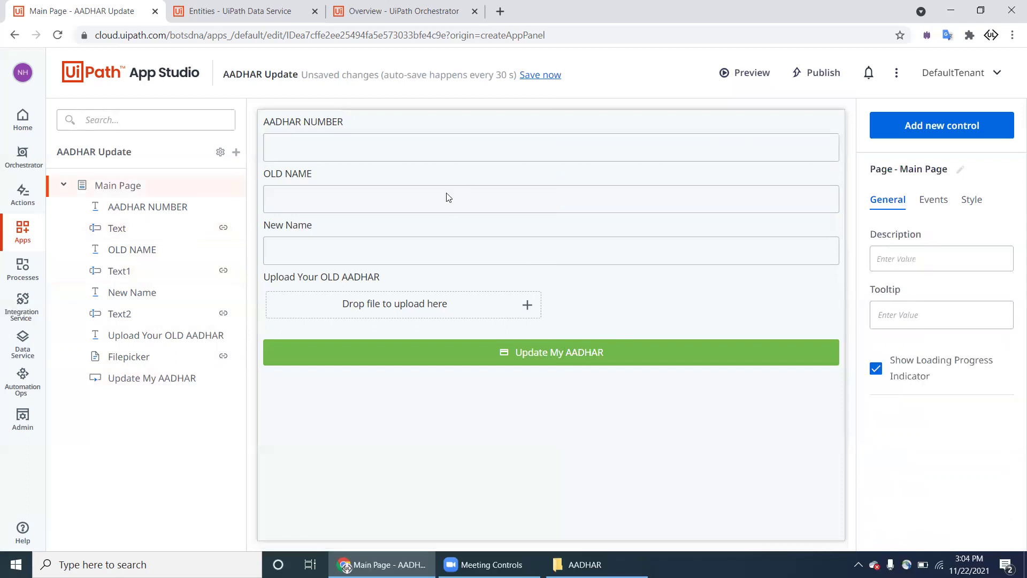
Step: Create a new Data Service entity named AADHAR
click(285, 22)
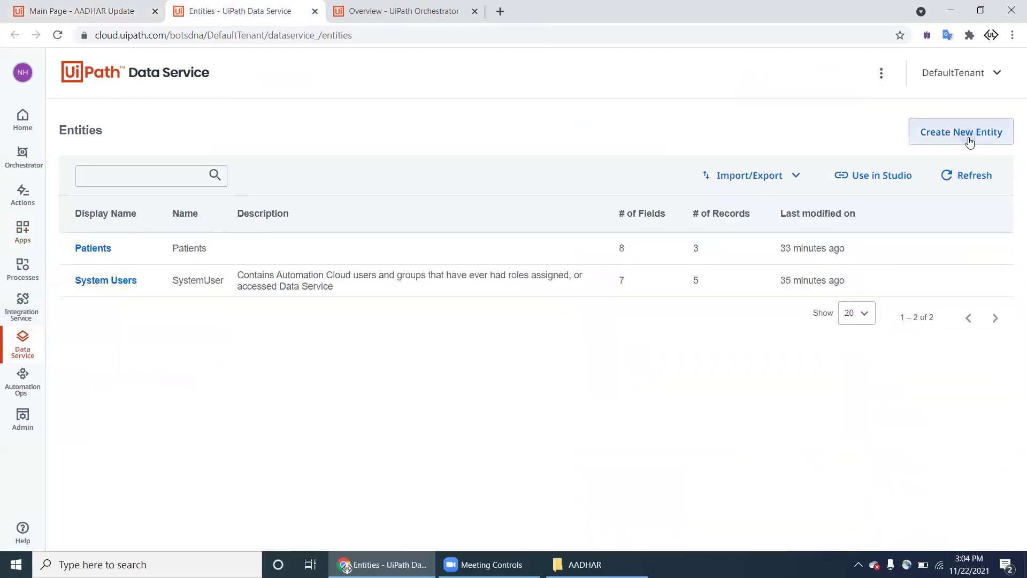
click(968, 137)
text(AADHAR)
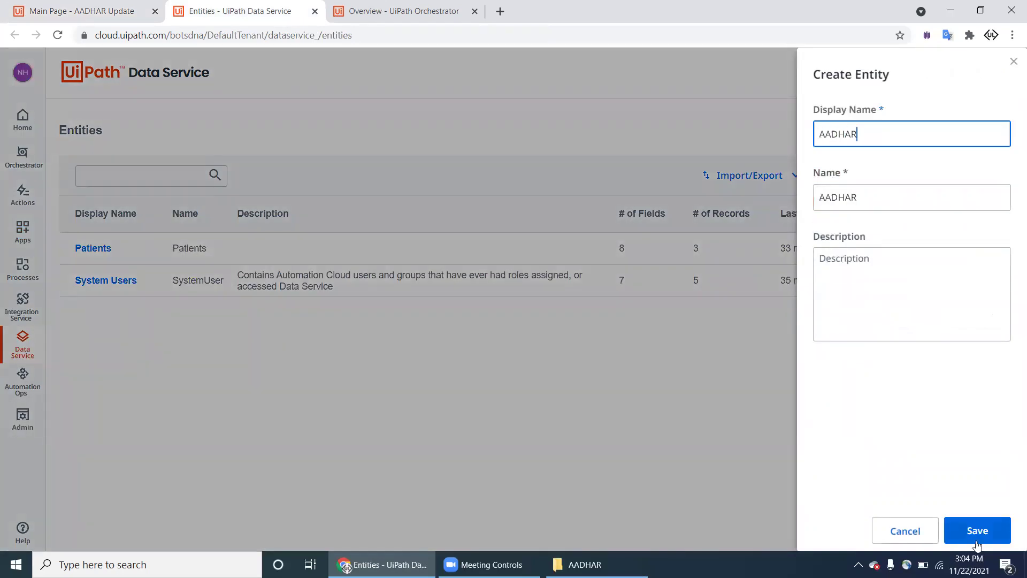
click(977, 542)
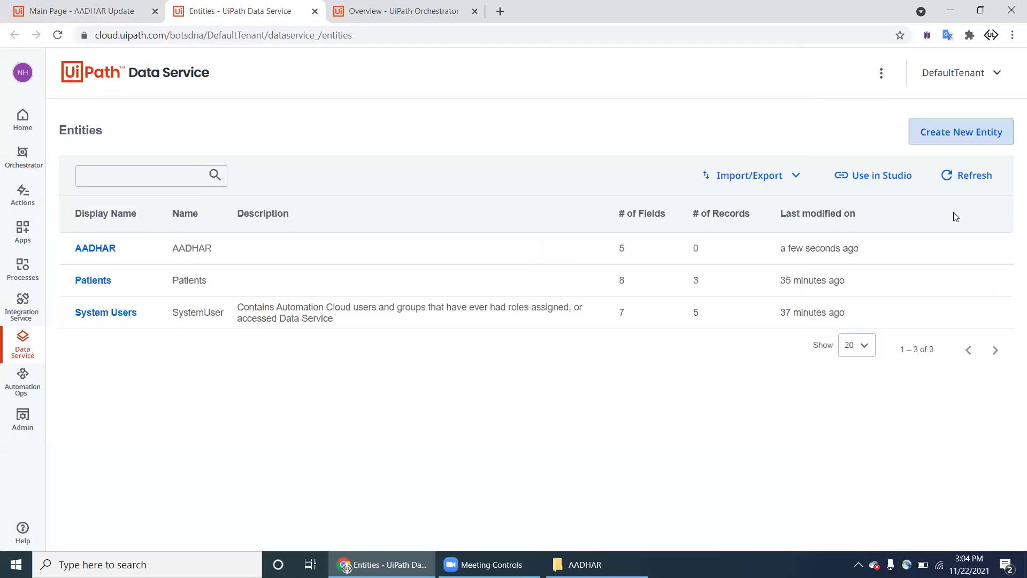
Step: Add an Aadhar Name text field to AADHAR and rename it to Aadhar Number
click(106, 251)
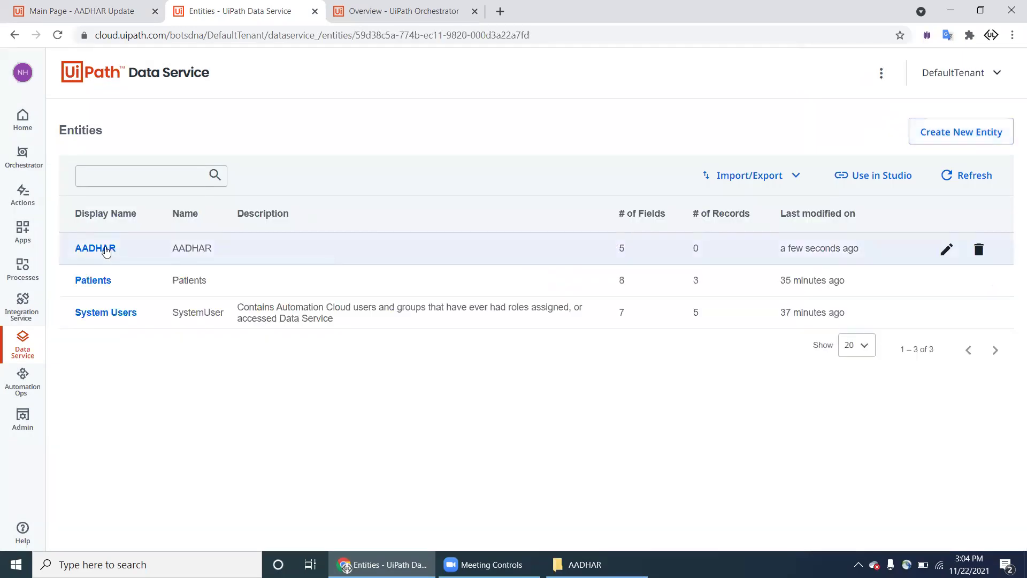
click(867, 134)
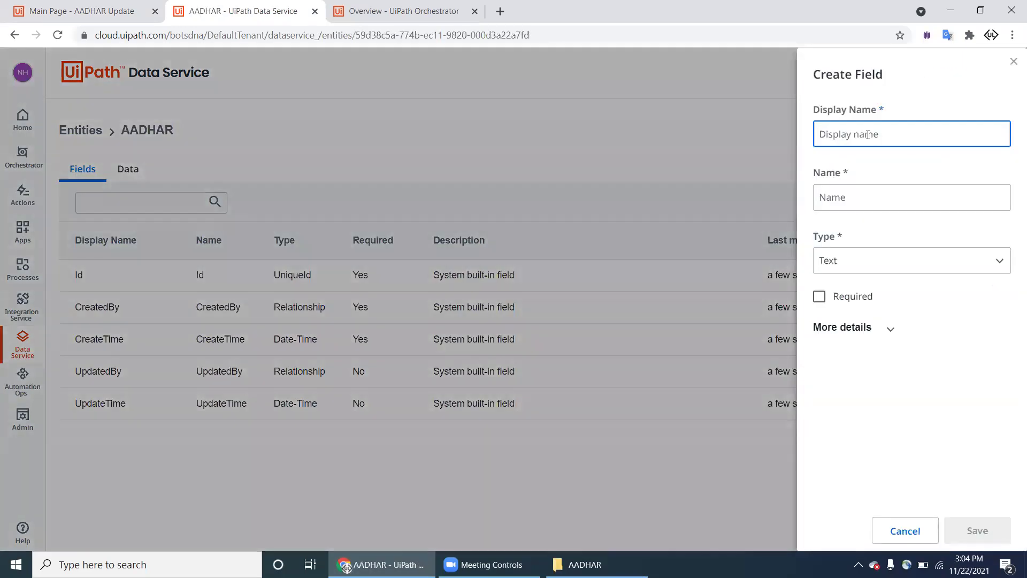
text(A)
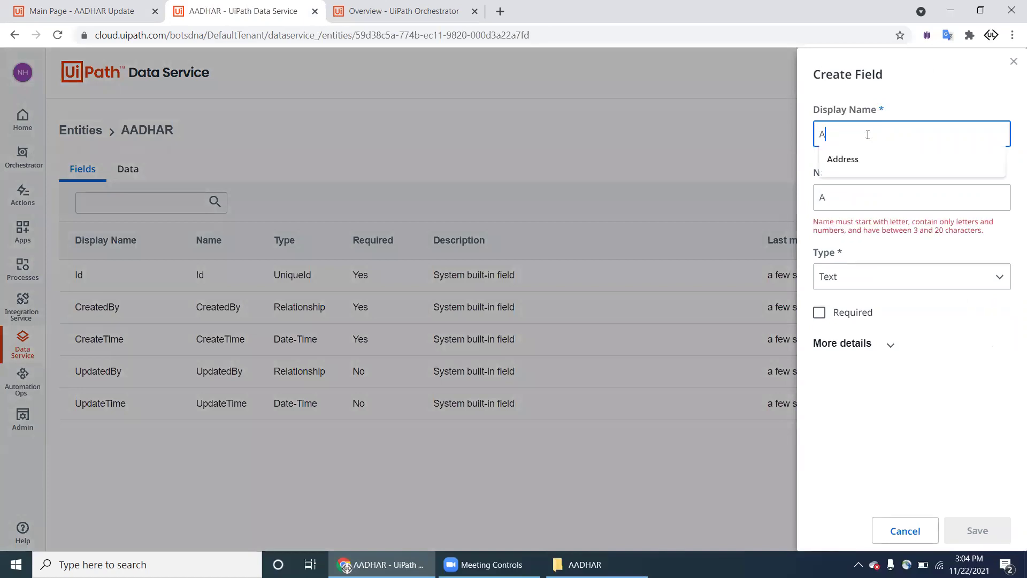
text(adhar)
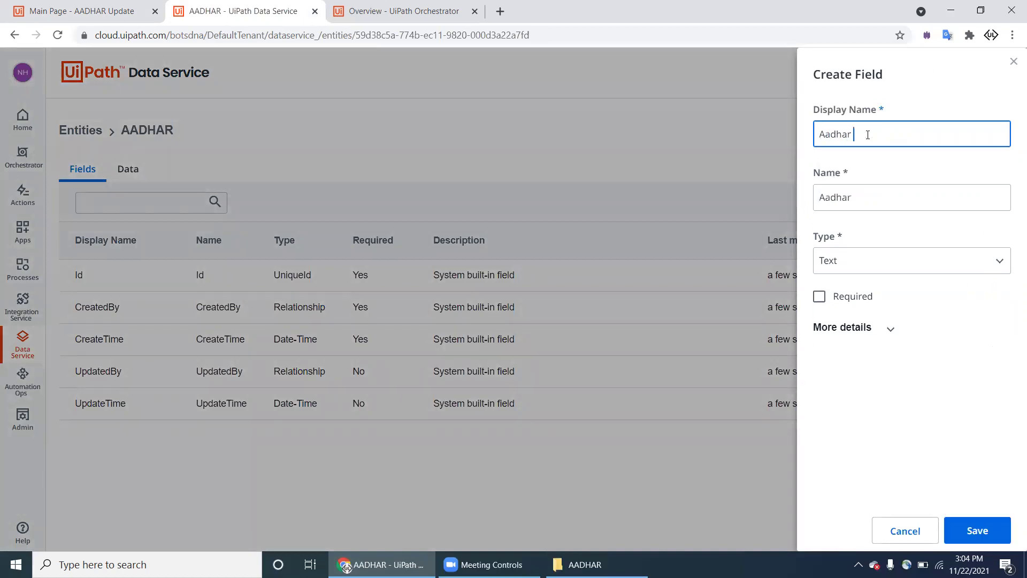
text(Na naName)
click(972, 531)
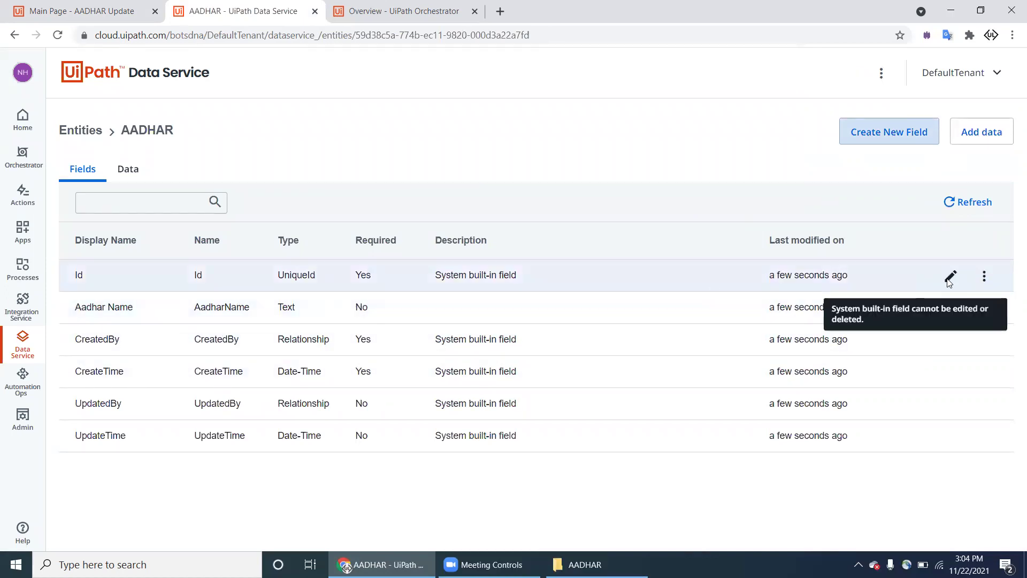
click(949, 279)
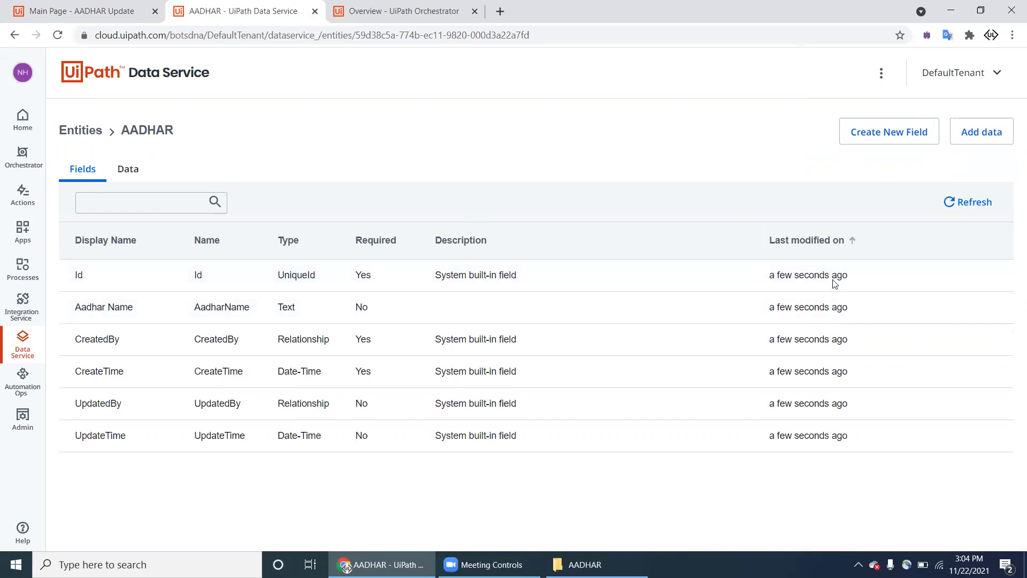
click(946, 307)
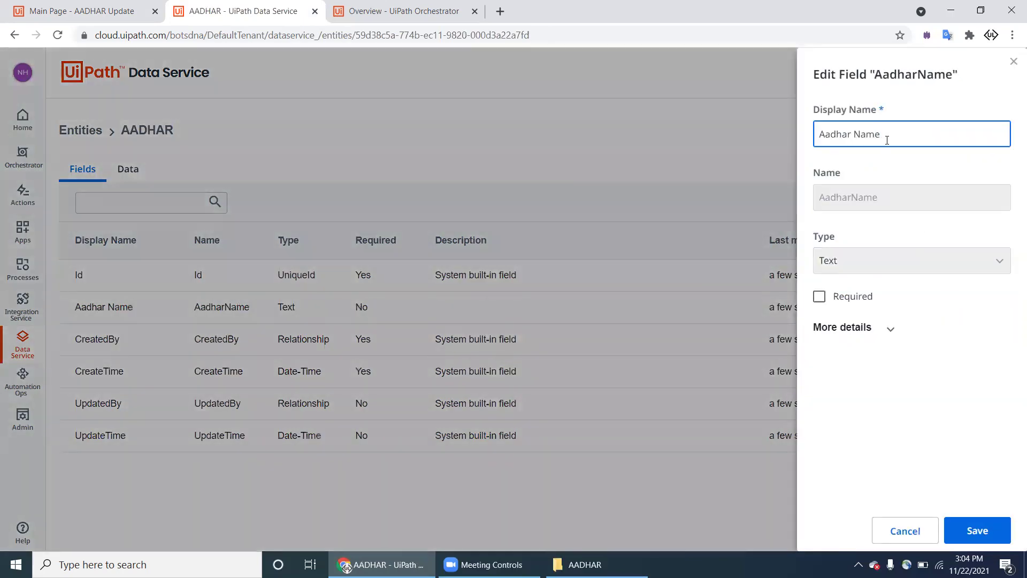
key(BackSpace)
key(BackSpace)
key(BackSpace)
text(umber)
click(968, 527)
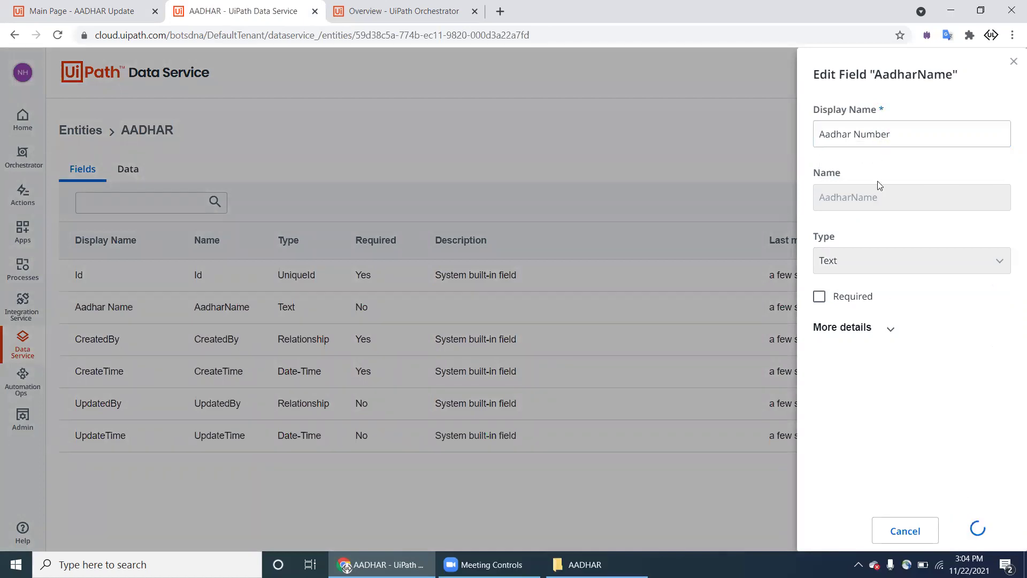
Step: Add OLD NAME and New Name text fields to the AADHAR entity
click(916, 140)
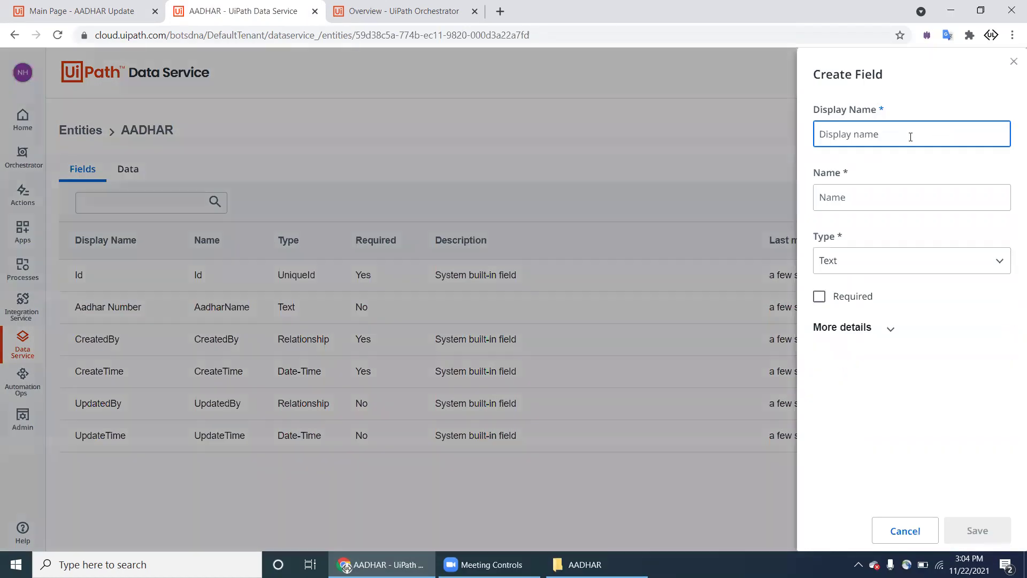
click(911, 137)
text(OLD NAME I)
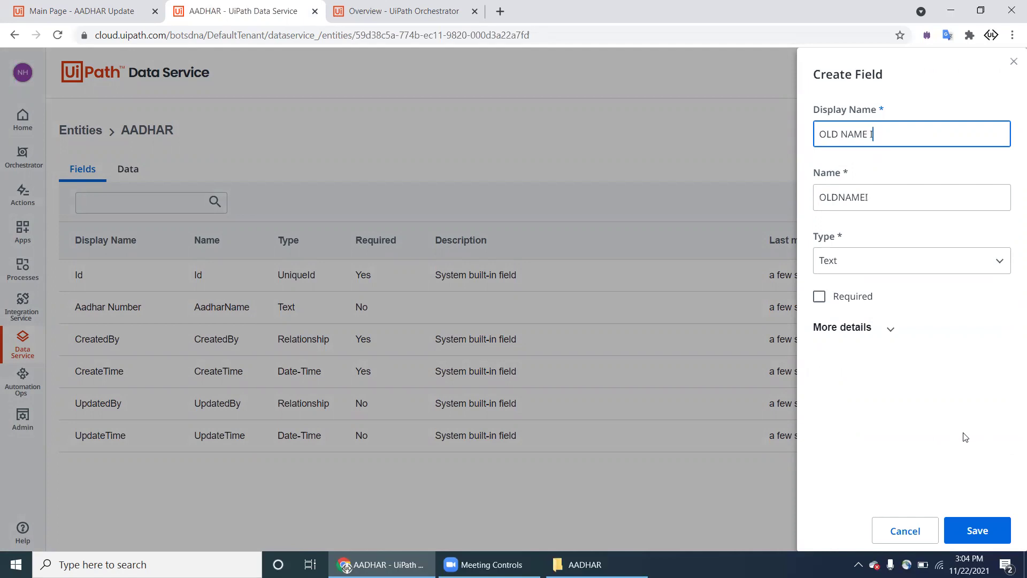
click(977, 530)
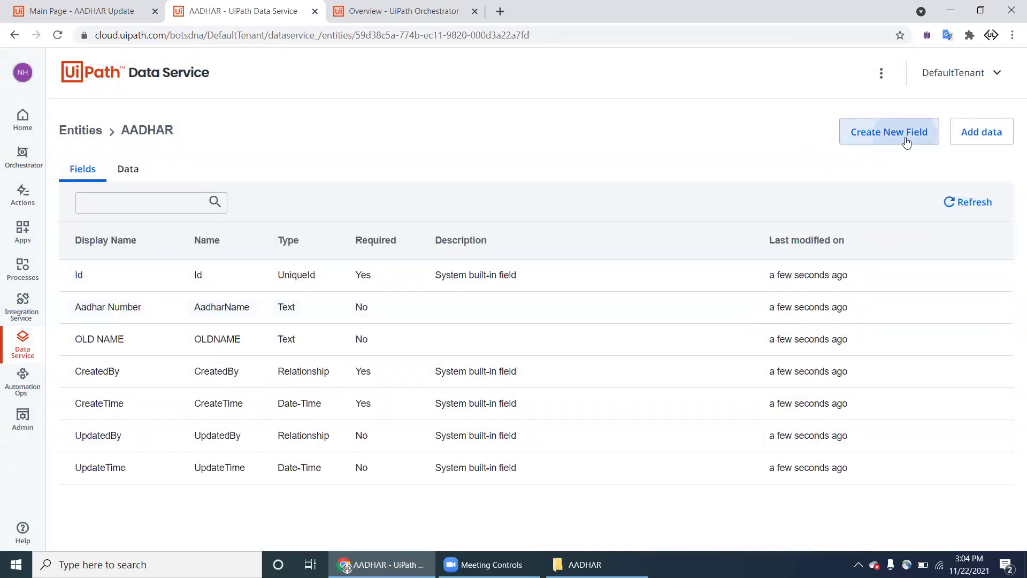
click(906, 137)
text(New Name)
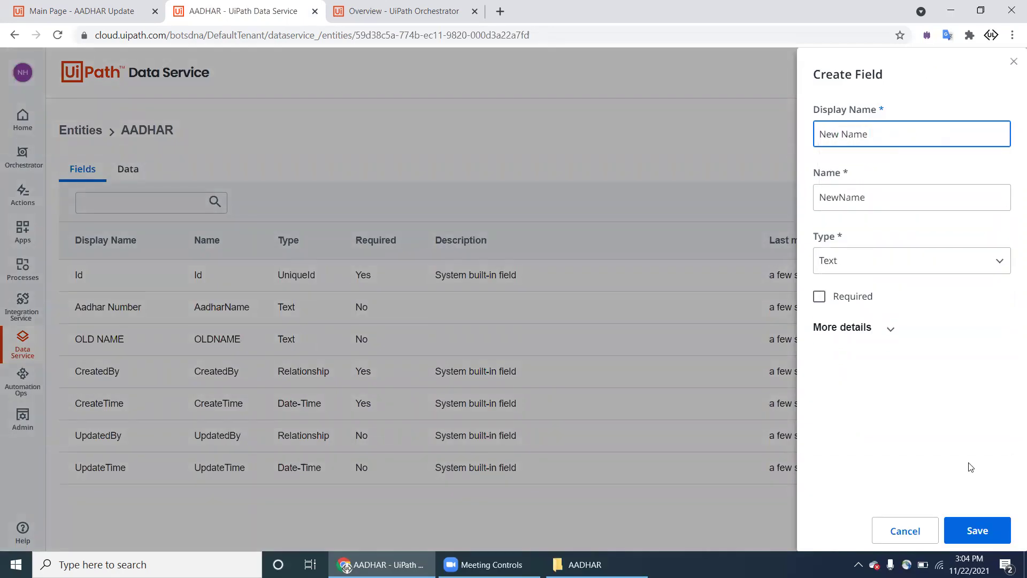
click(975, 526)
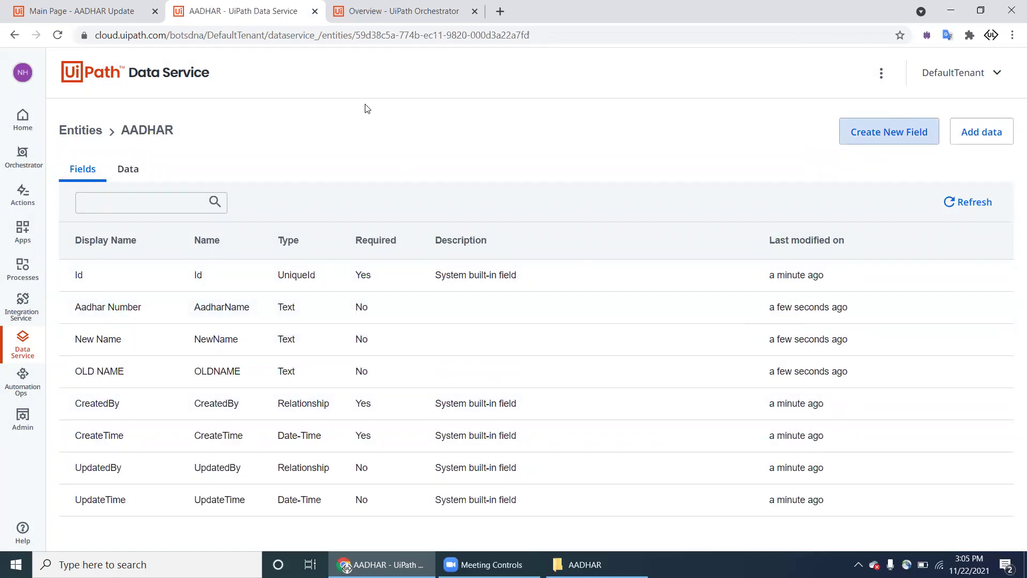
Step: Add a FileName text field to AADHAR, then switch browser tabs
click(899, 137)
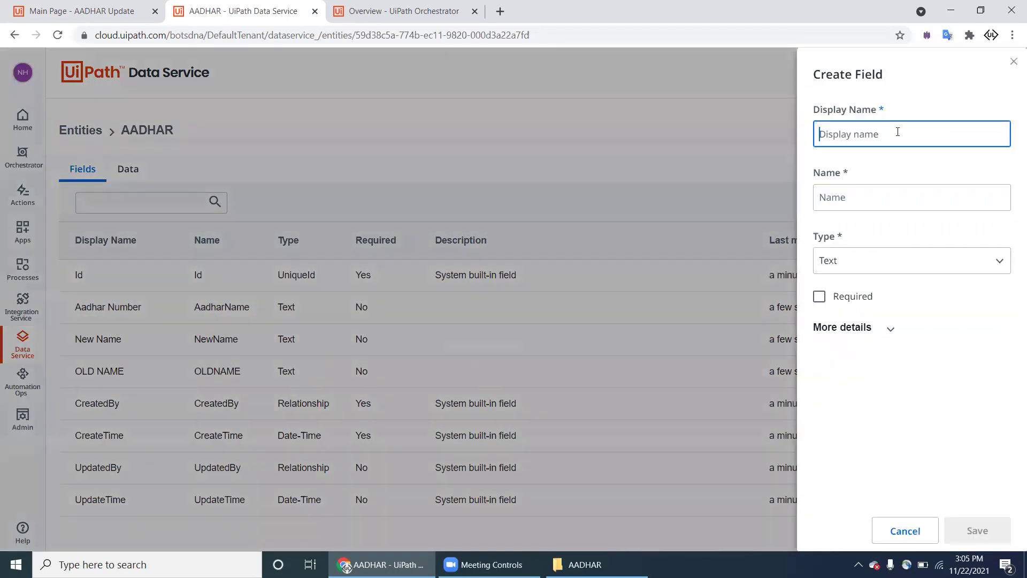
text(FileName)
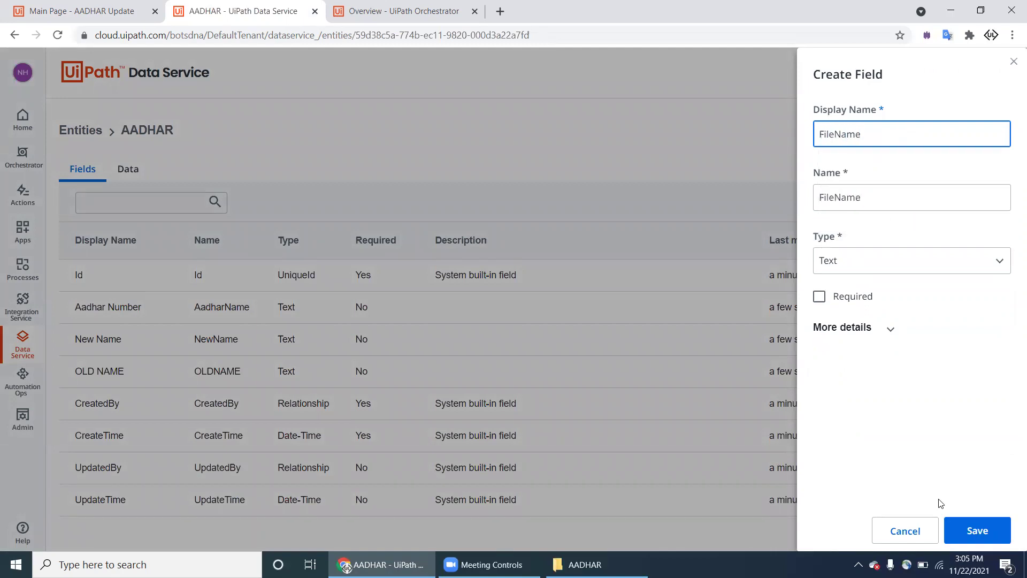
click(976, 532)
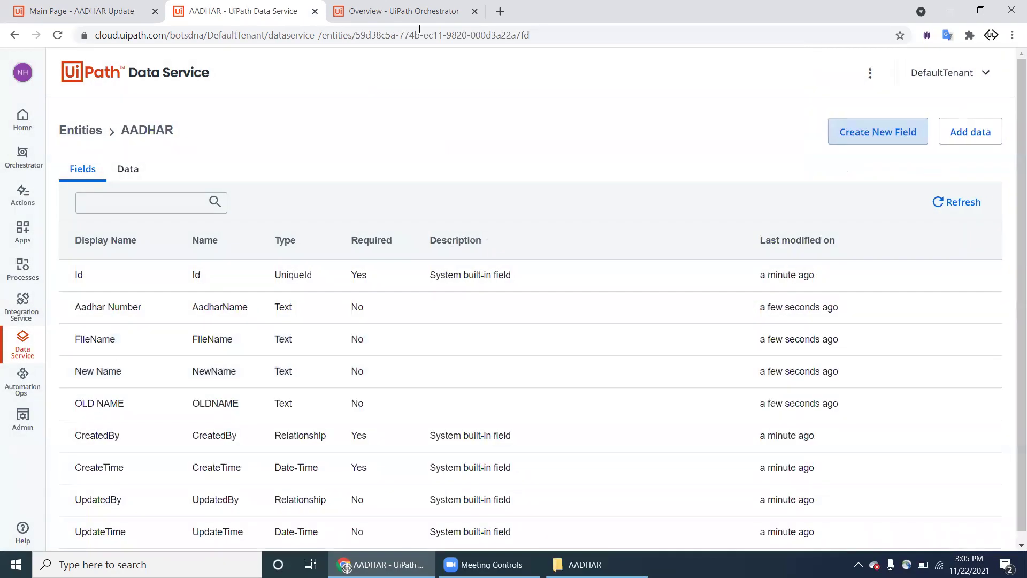
click(406, 11)
Step: Add the AADHAR Data Service entity from the DefaultTenant orchestrator to the app
click(109, 11)
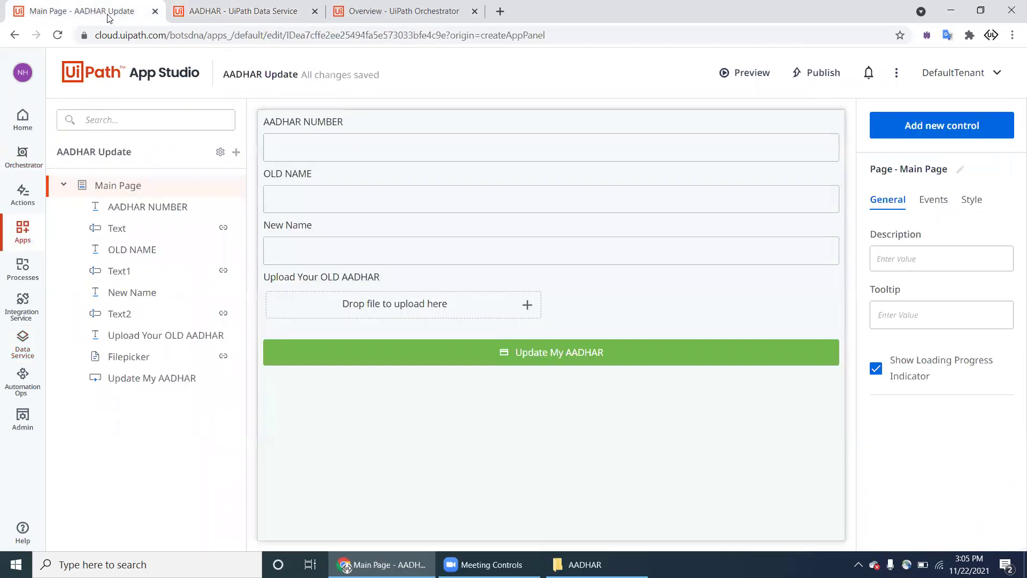
click(368, 137)
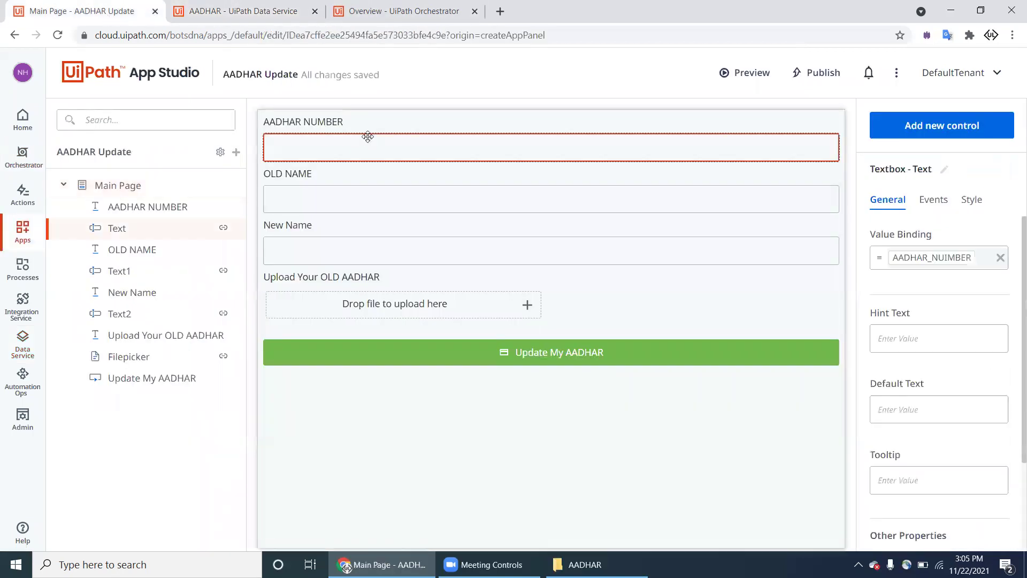
click(235, 153)
click(177, 239)
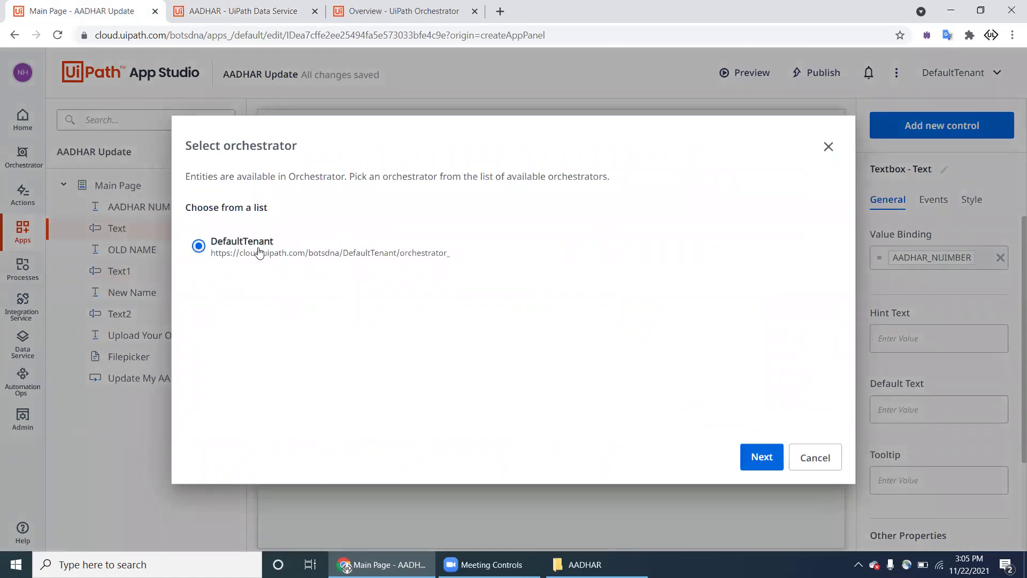
click(765, 460)
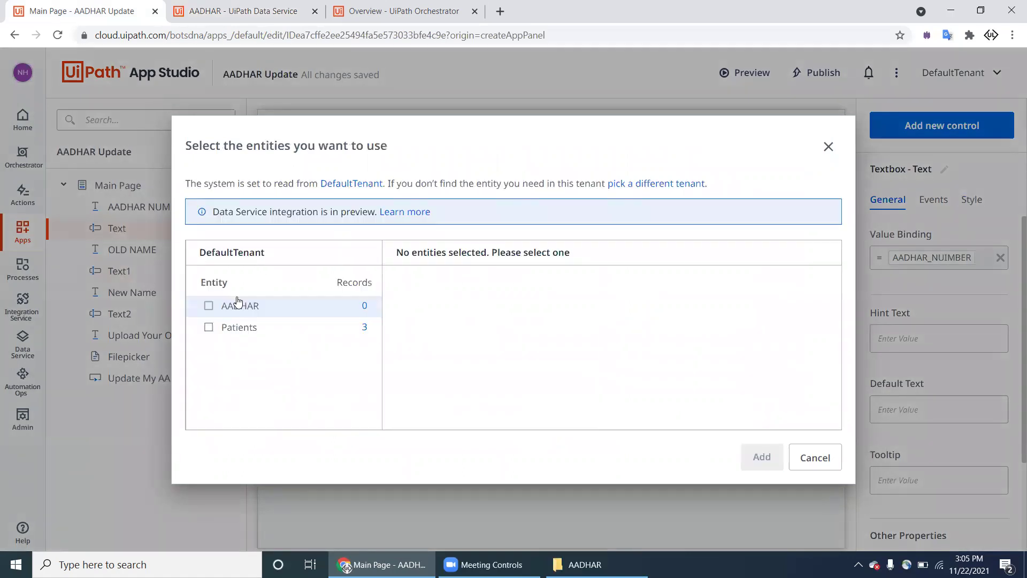
click(209, 305)
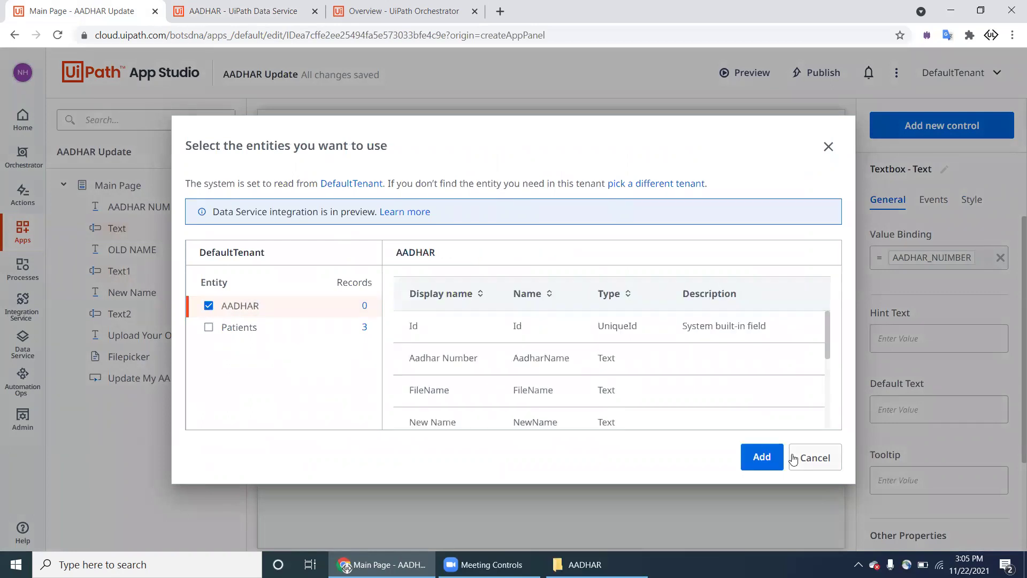
click(769, 457)
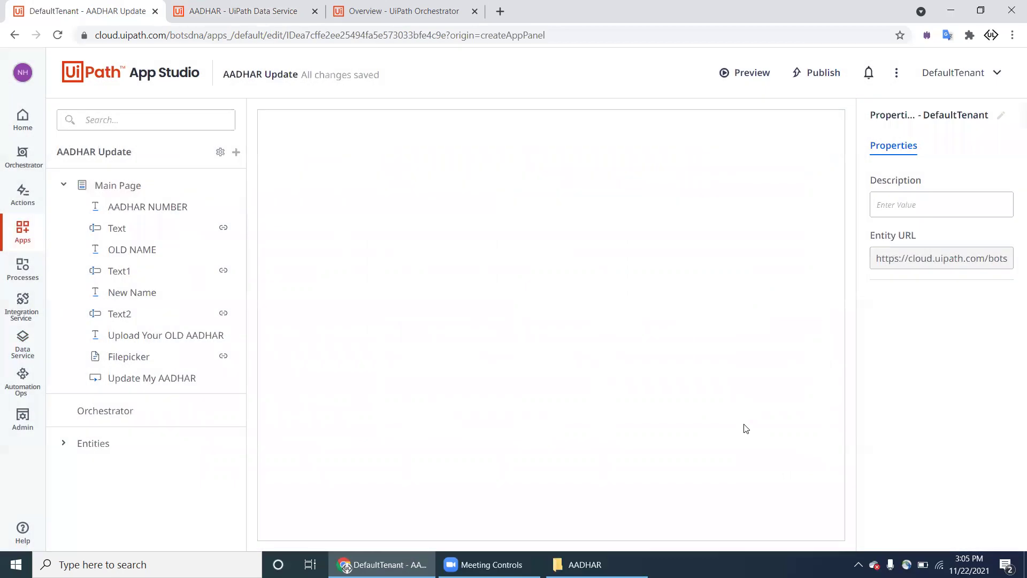
Step: Show the app's Entities list and open Main Page to load its form controls
click(63, 444)
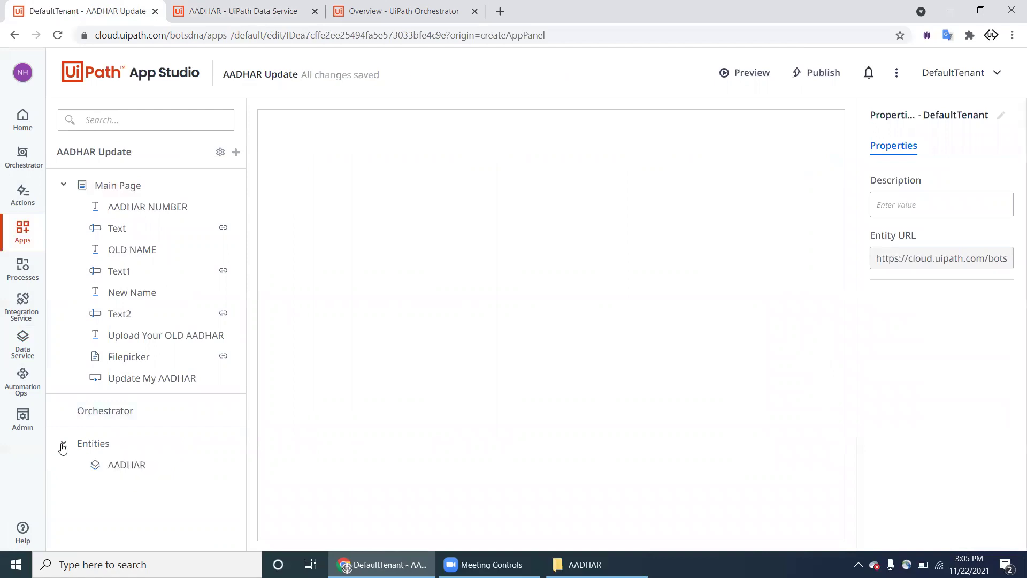
drag(135, 466, 139, 207)
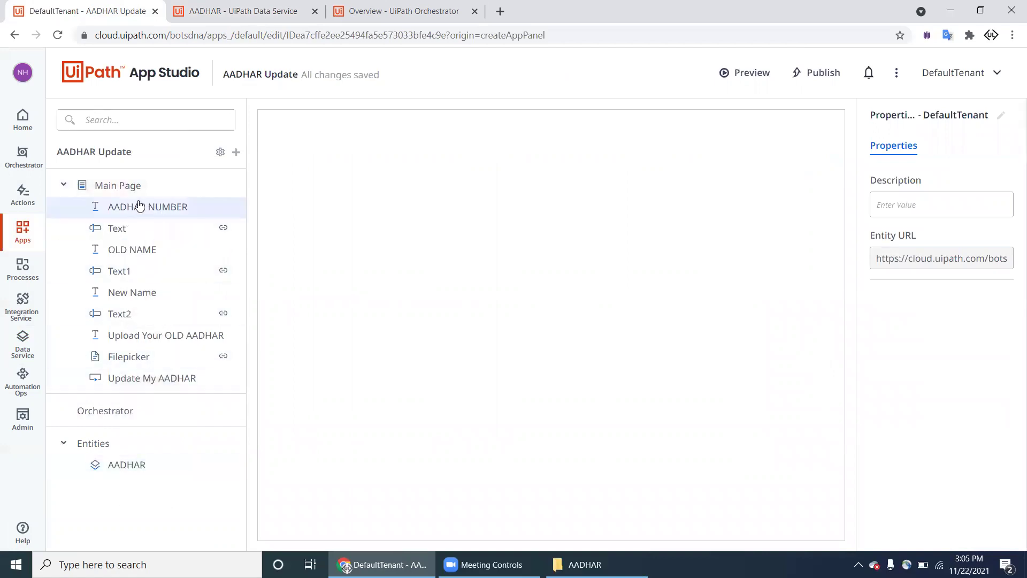
click(138, 187)
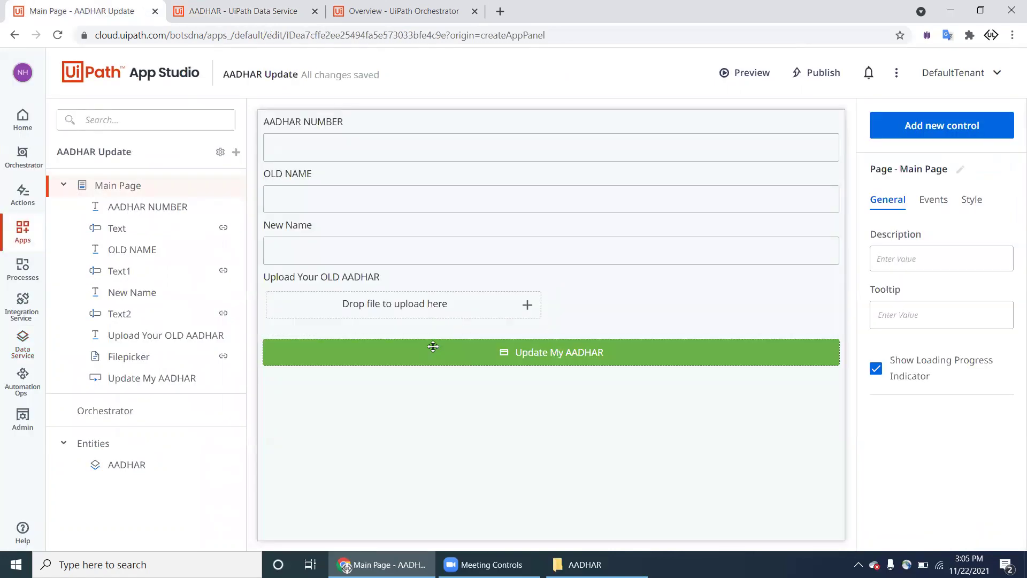
Step: Select the Update My AADHAR button and create a new rule for its click event
click(432, 346)
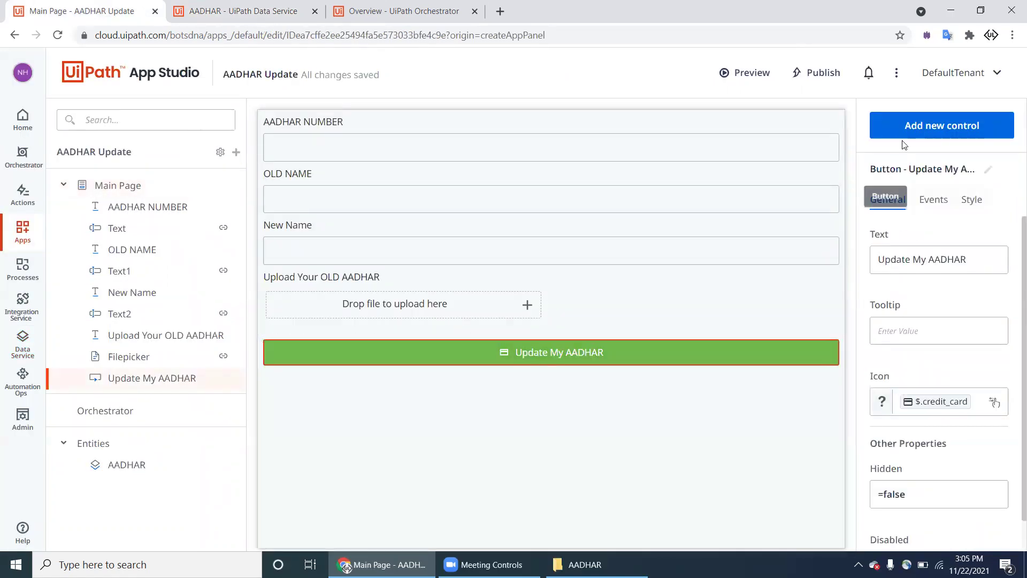
click(931, 127)
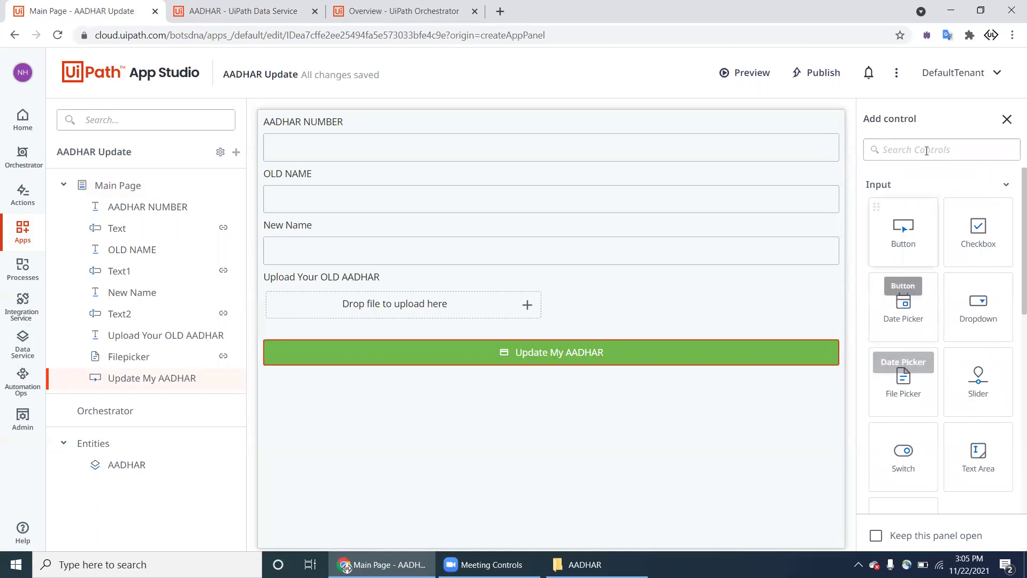
click(1007, 119)
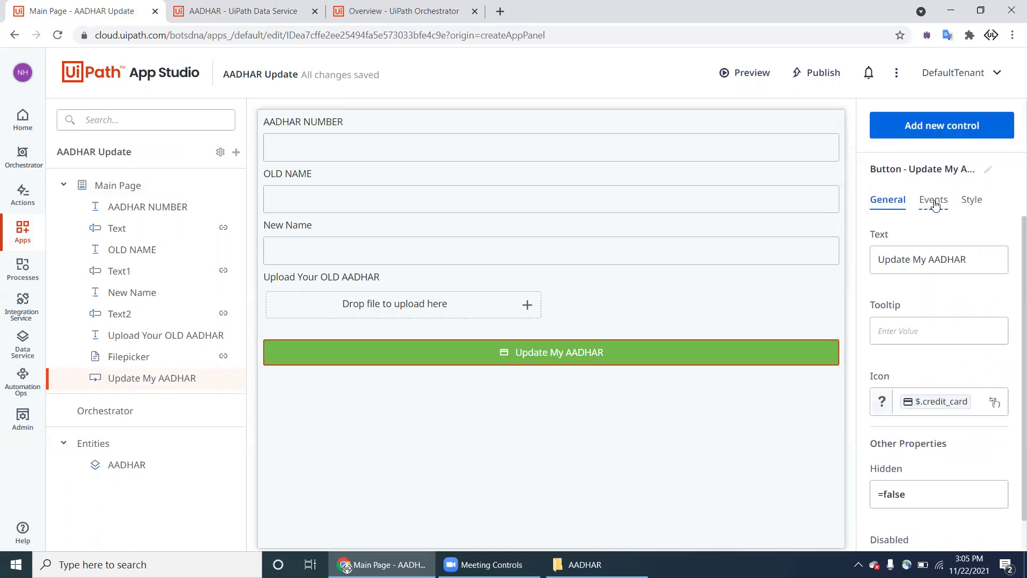
click(934, 201)
click(929, 268)
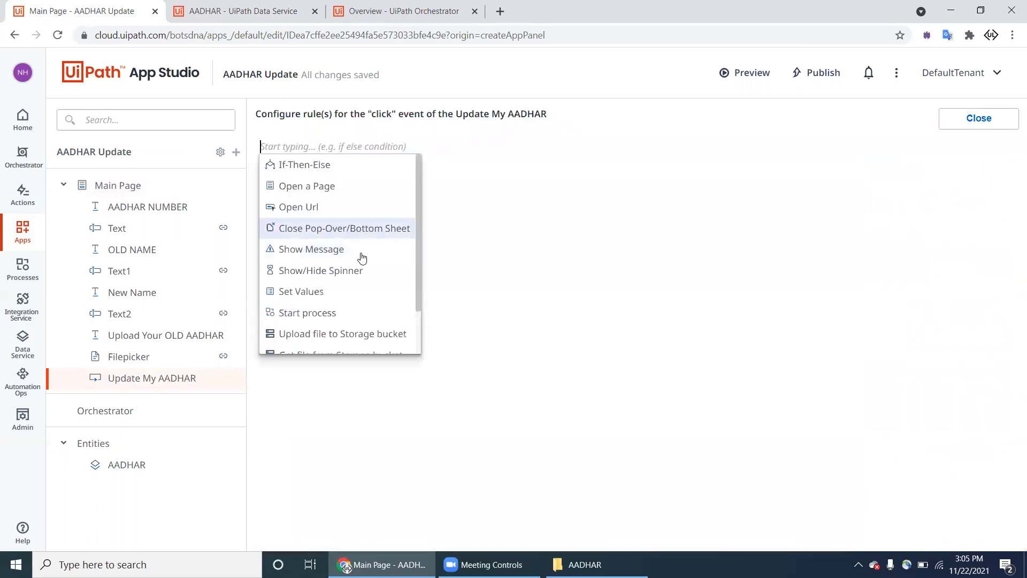
scroll(359, 328, down, 1)
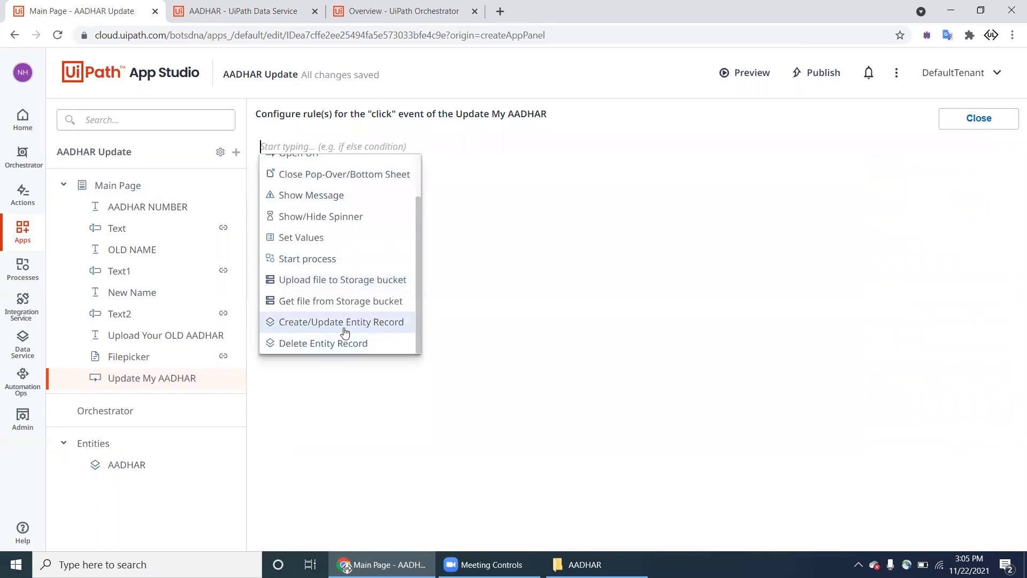
Step: Add a Create/Update Entity Record action targeting AADHAR, filling Aadhar Number from its app variable
click(346, 329)
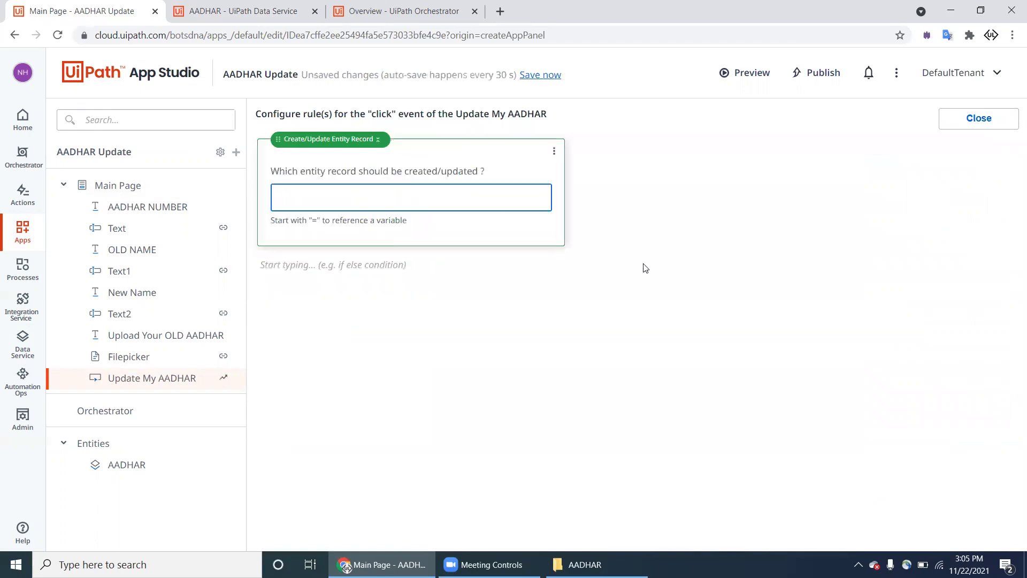
text(=)
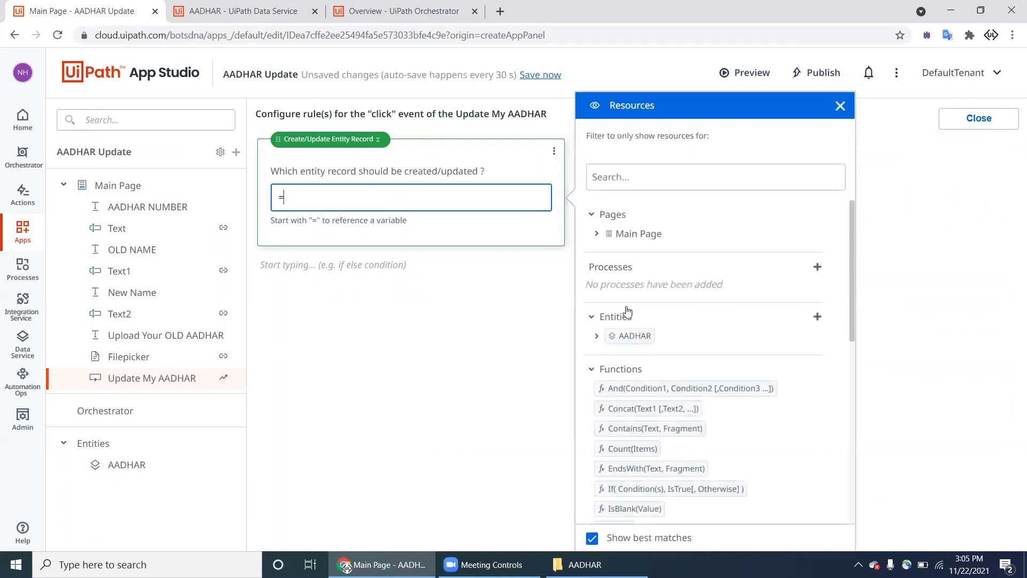
drag(628, 339, 474, 200)
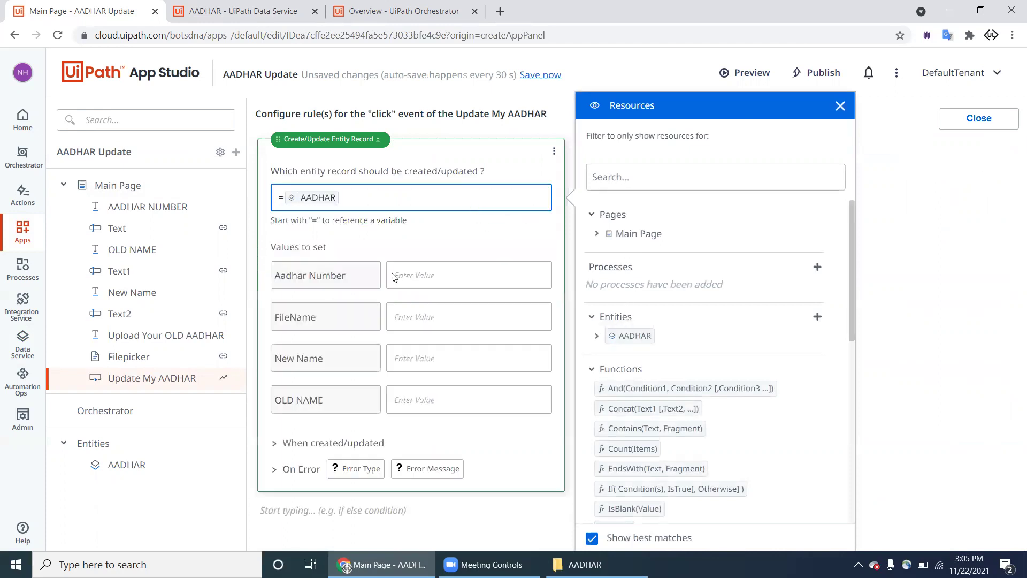
click(405, 284)
text(=)
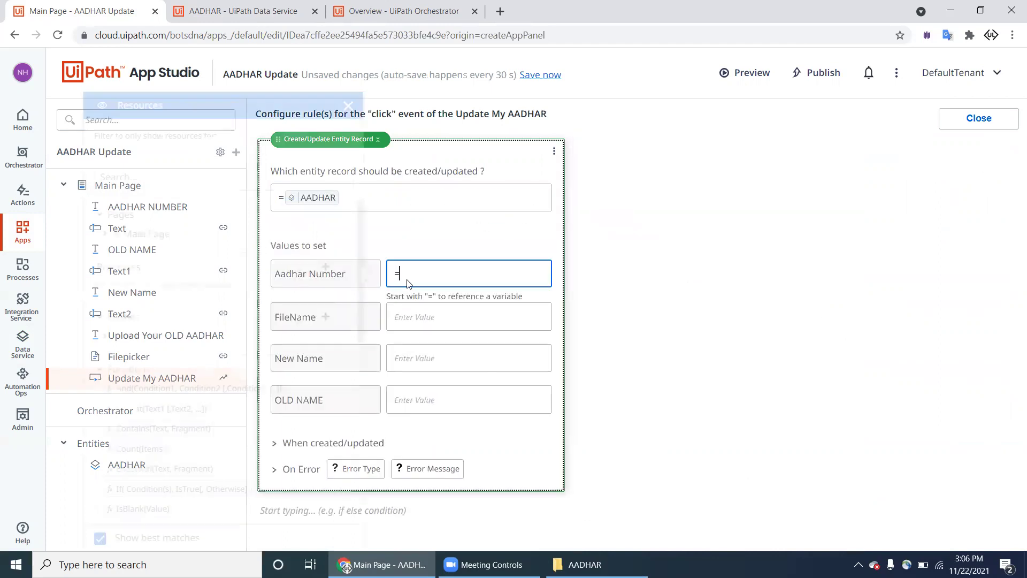
scroll(223, 383, down, 10)
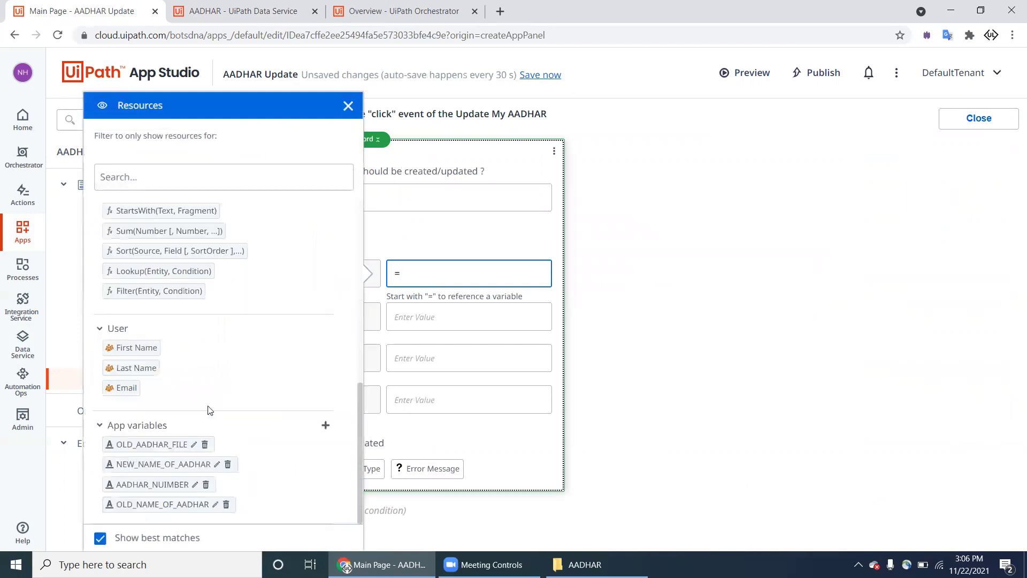
drag(174, 484, 393, 274)
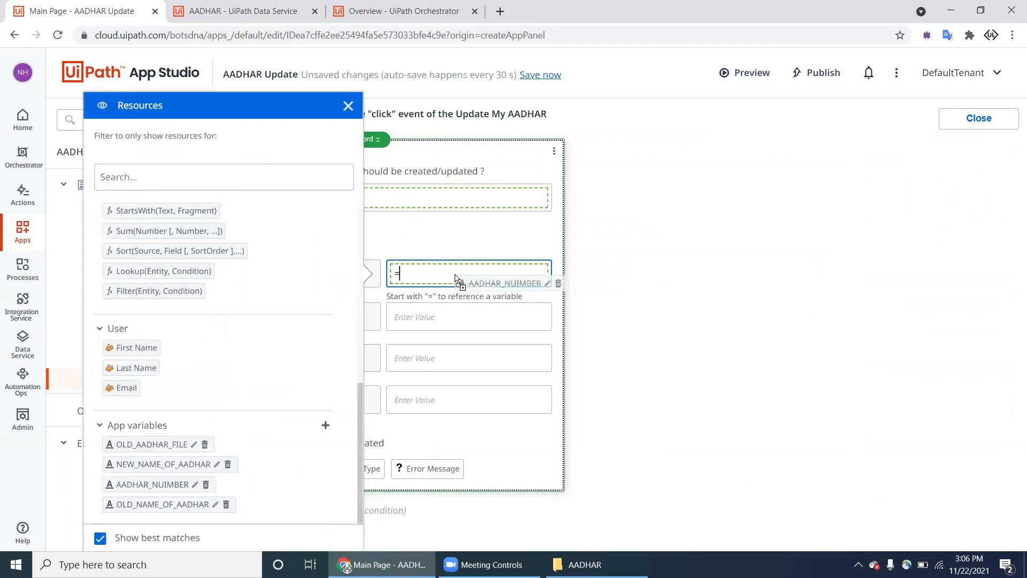
Step: Set the record's FileName value to the OLD_AADHAR_FILE variable
click(465, 330)
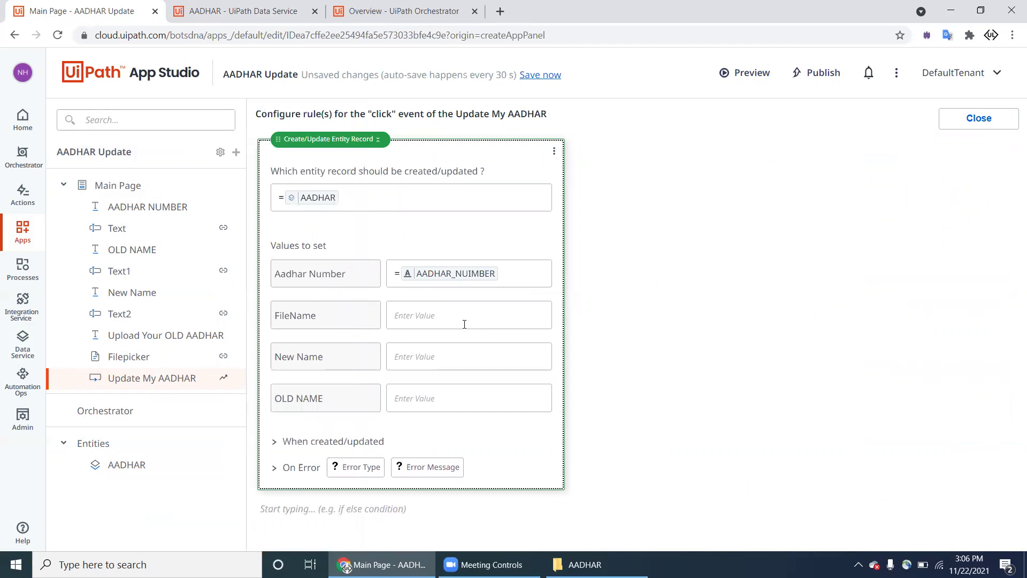
text(=)
scroll(191, 441, down, 10)
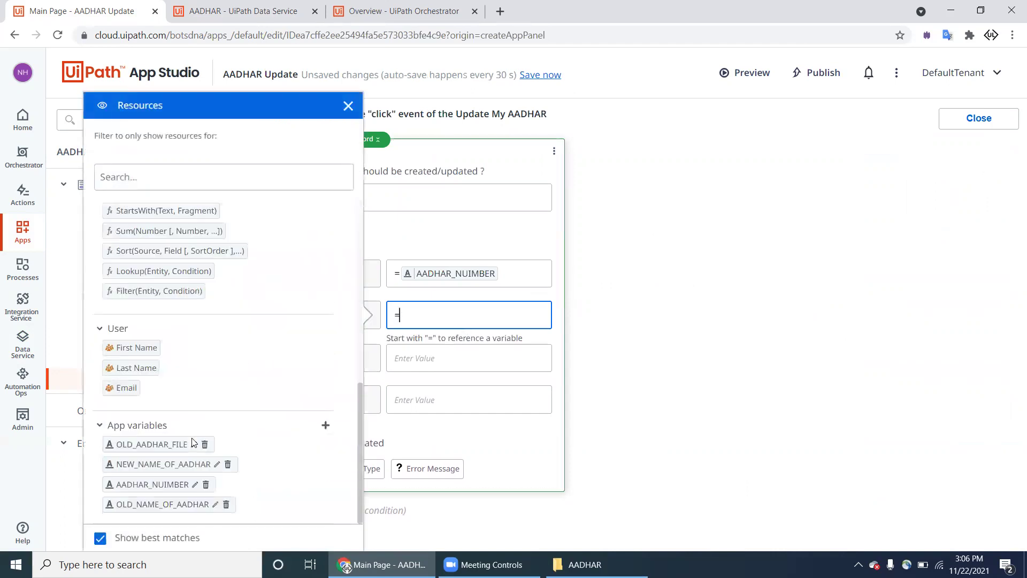
click(467, 336)
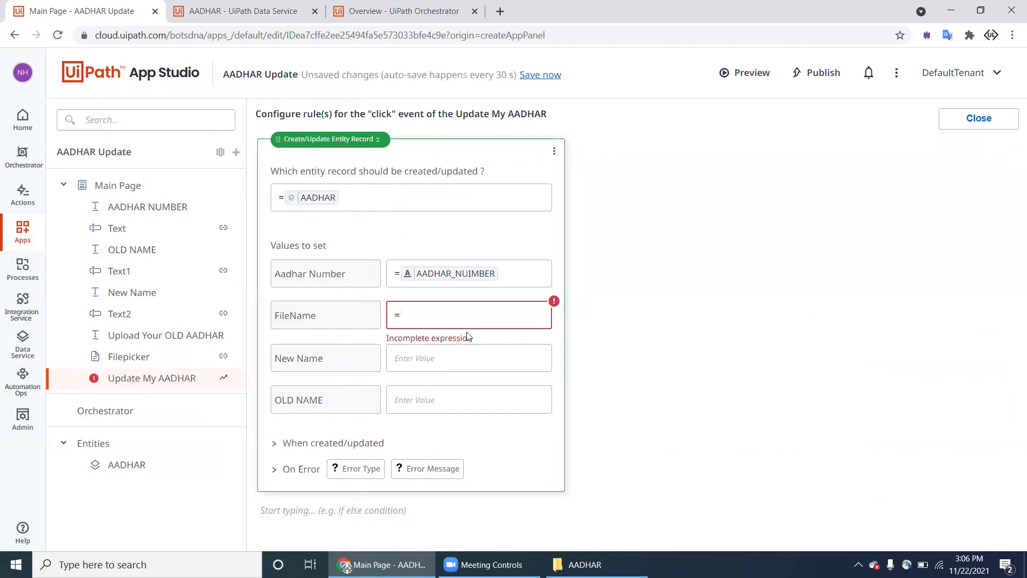
click(467, 324)
scroll(195, 508, down, 10)
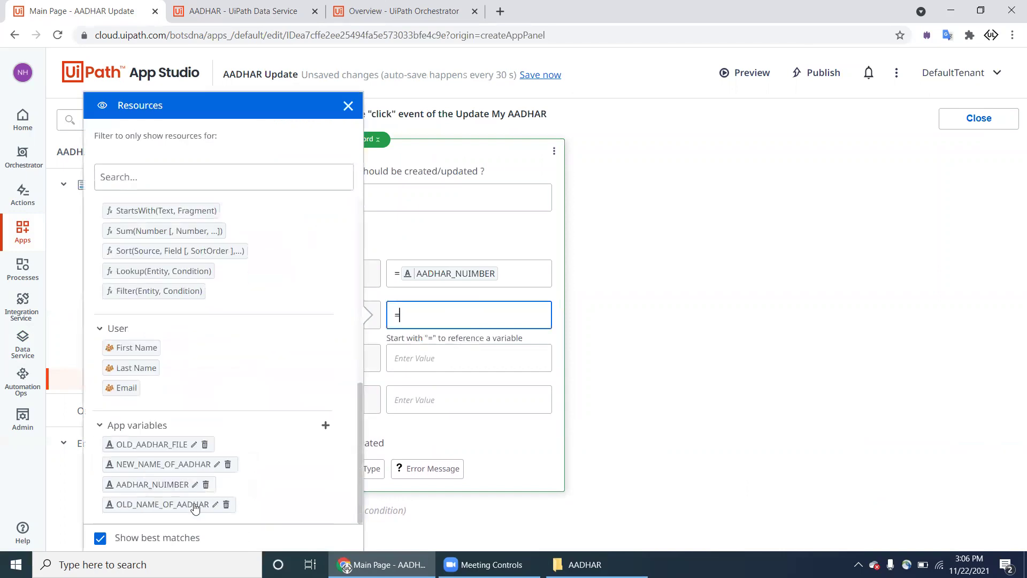
drag(185, 446, 454, 322)
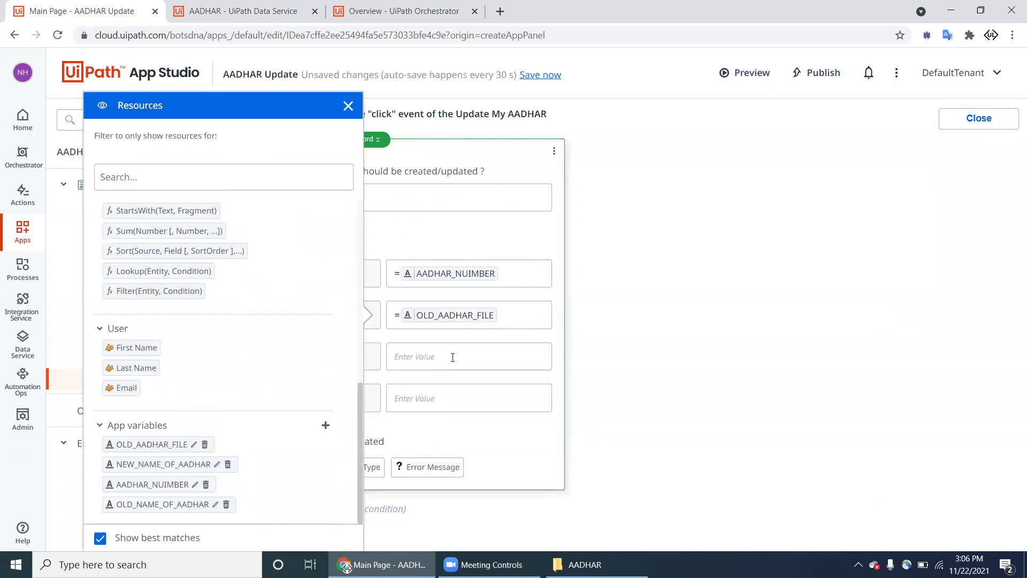
Step: Fill New Name with NEW_NAME_OF_AADHAR and OLD NAME with OLD_NAME_OF_AADHAR
click(452, 358)
text(=)
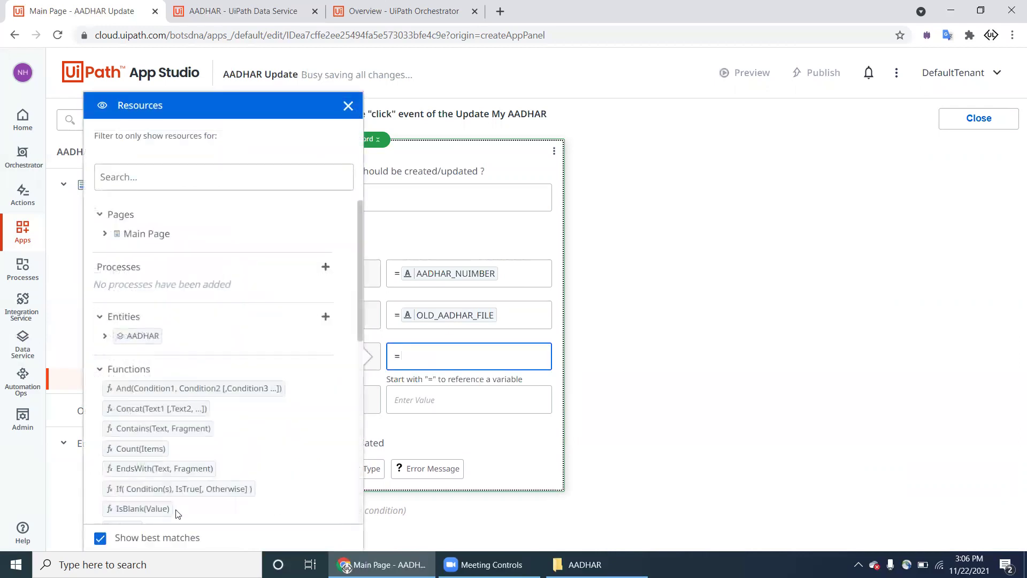
scroll(172, 500, down, 5)
drag(172, 464, 412, 360)
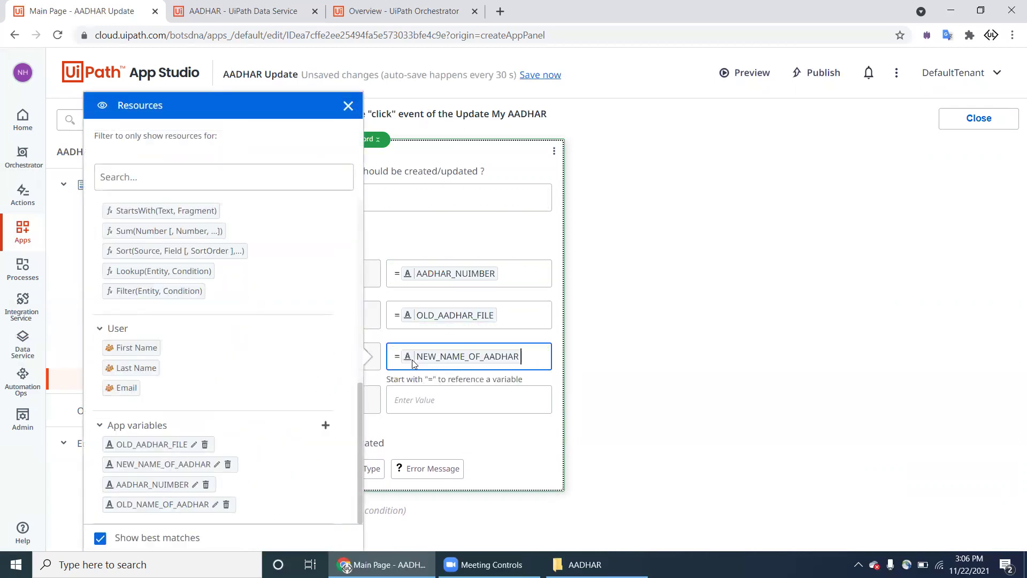
click(423, 405)
text(=)
scroll(228, 430, down, 5)
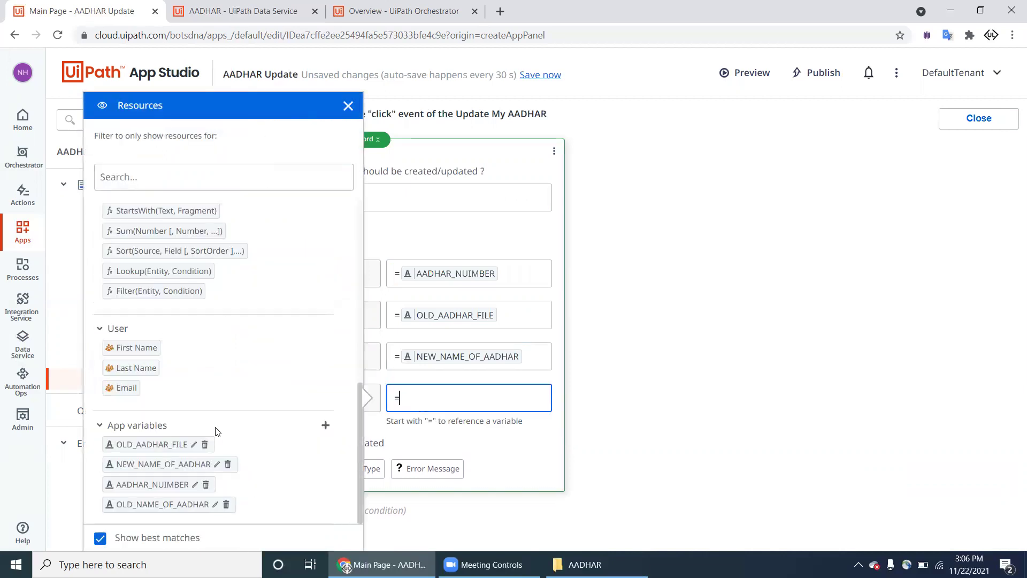
drag(180, 510, 421, 399)
click(727, 398)
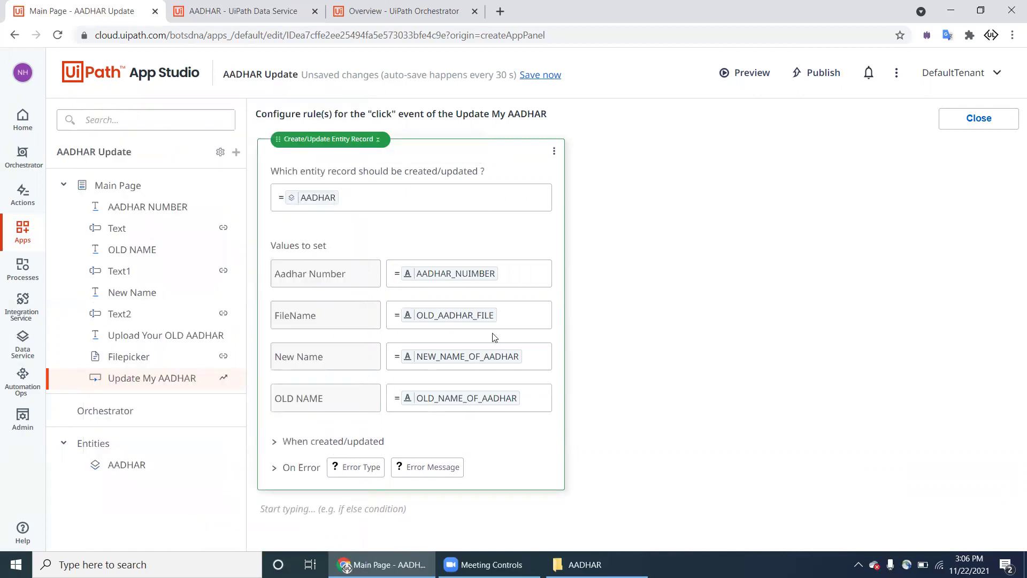
Step: After the record saves, add Set Values steps for OLD_AADHAR_FILE and NEW_NAME_OF_AADHAR
click(275, 441)
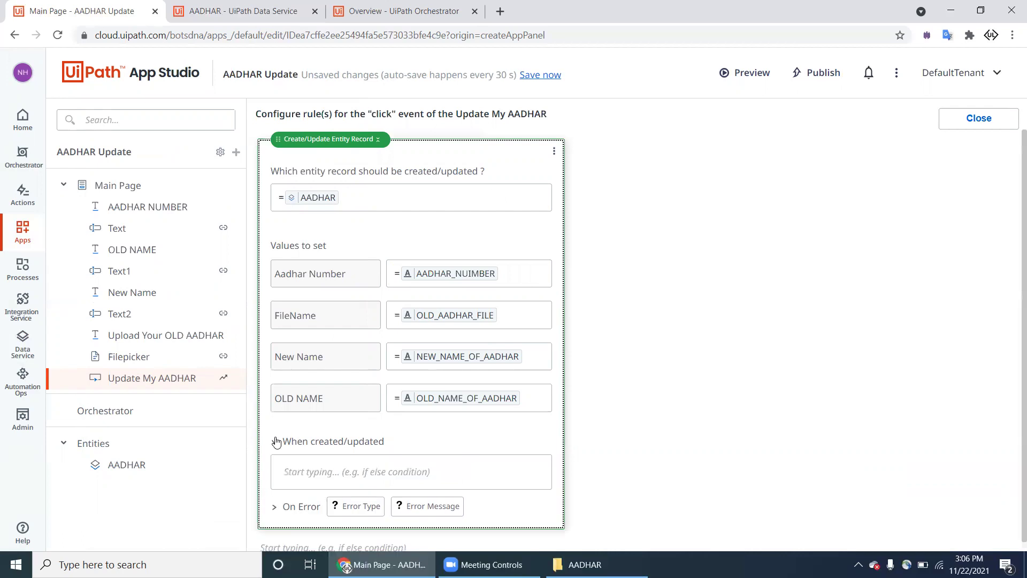
click(313, 456)
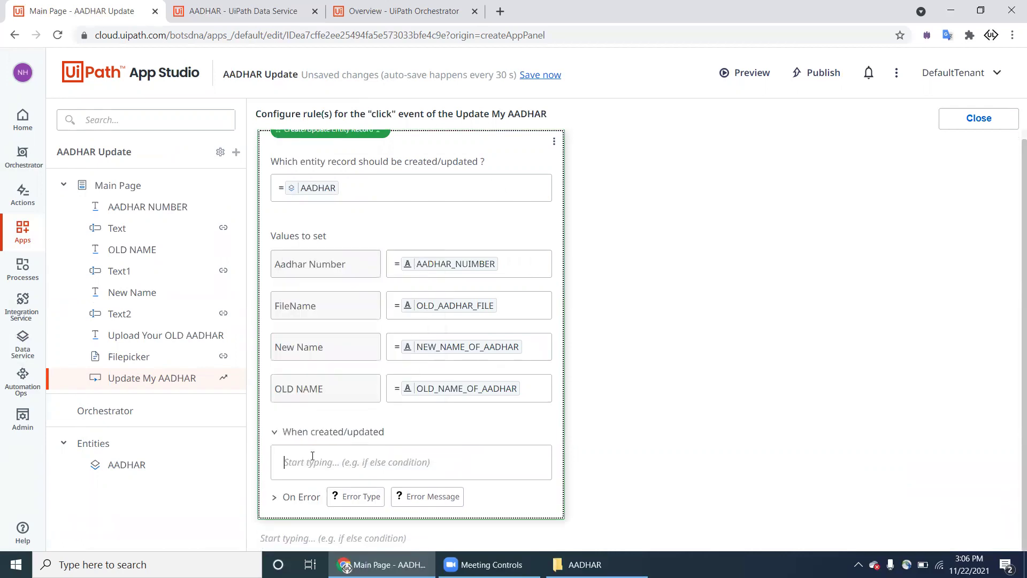
click(312, 456)
click(346, 388)
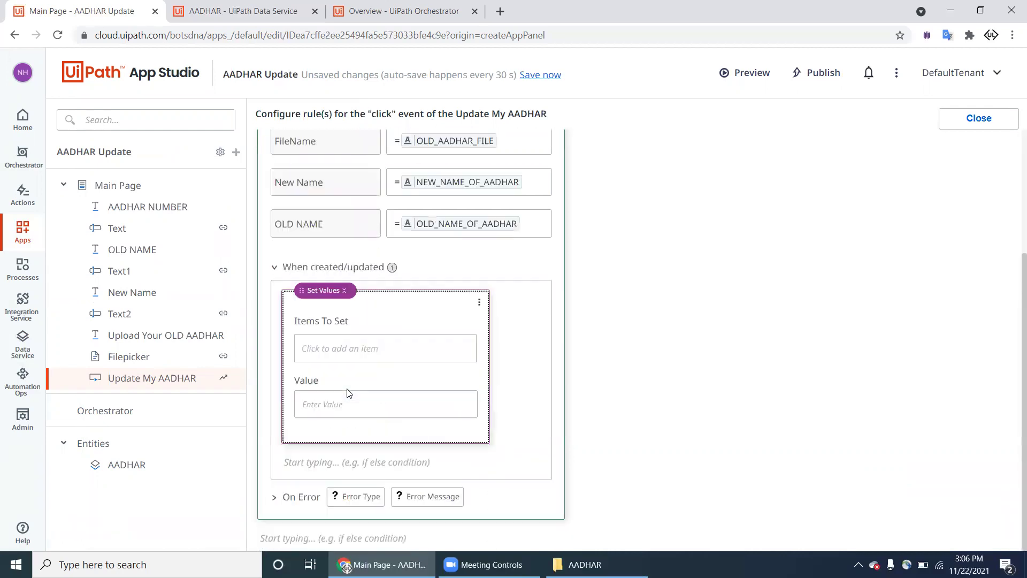
click(354, 350)
drag(583, 336, 404, 361)
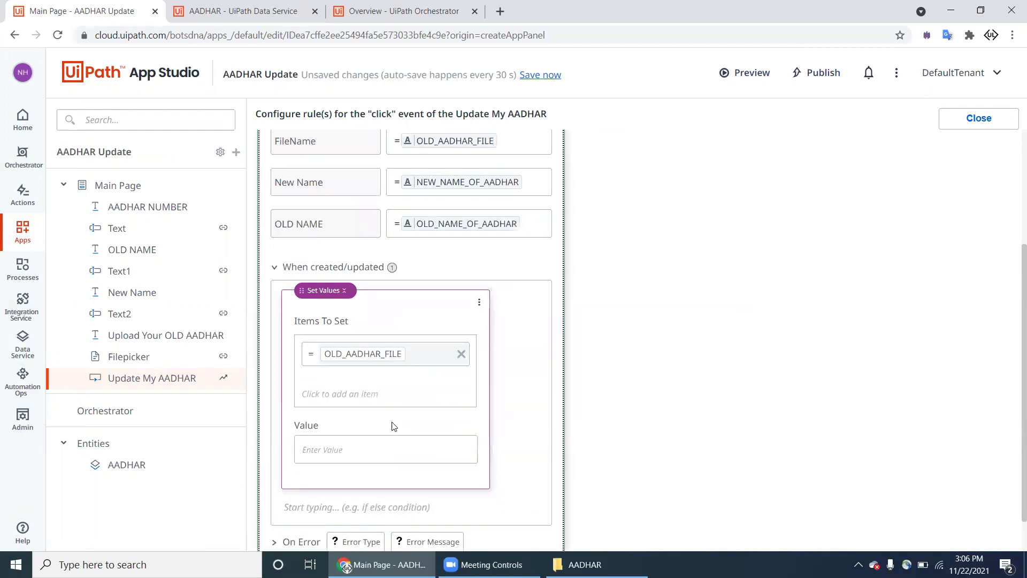
click(351, 508)
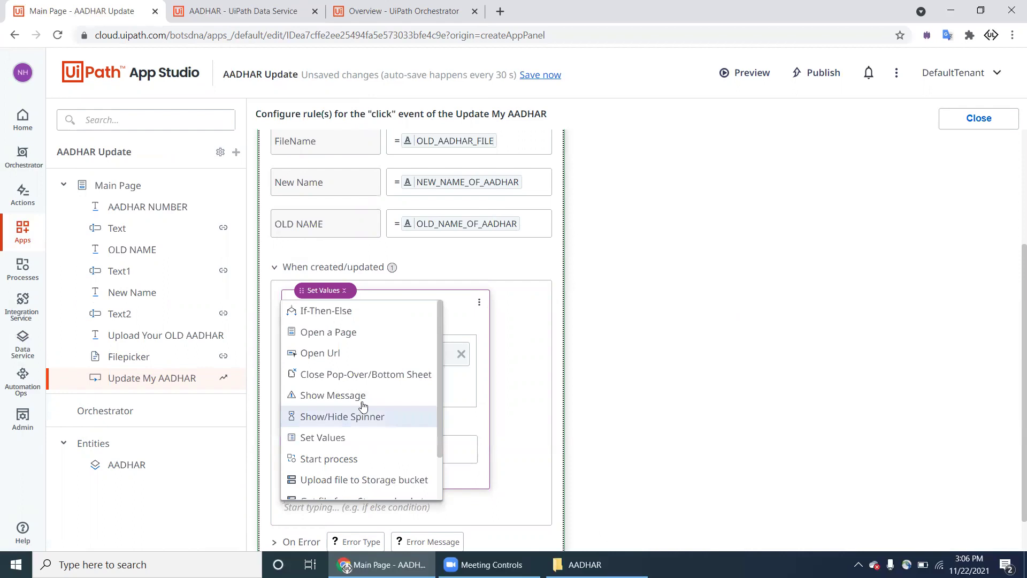
click(362, 439)
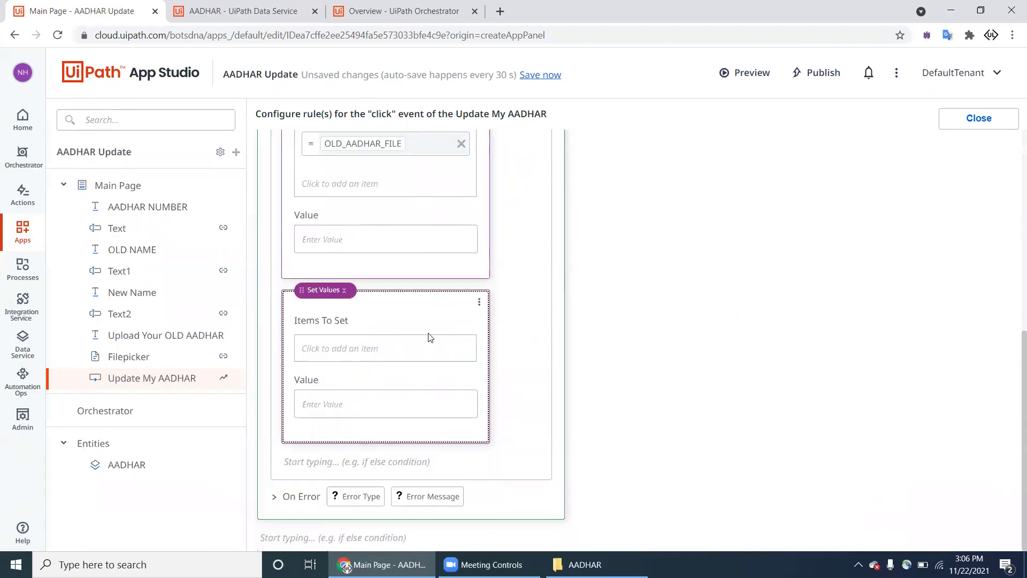
click(415, 354)
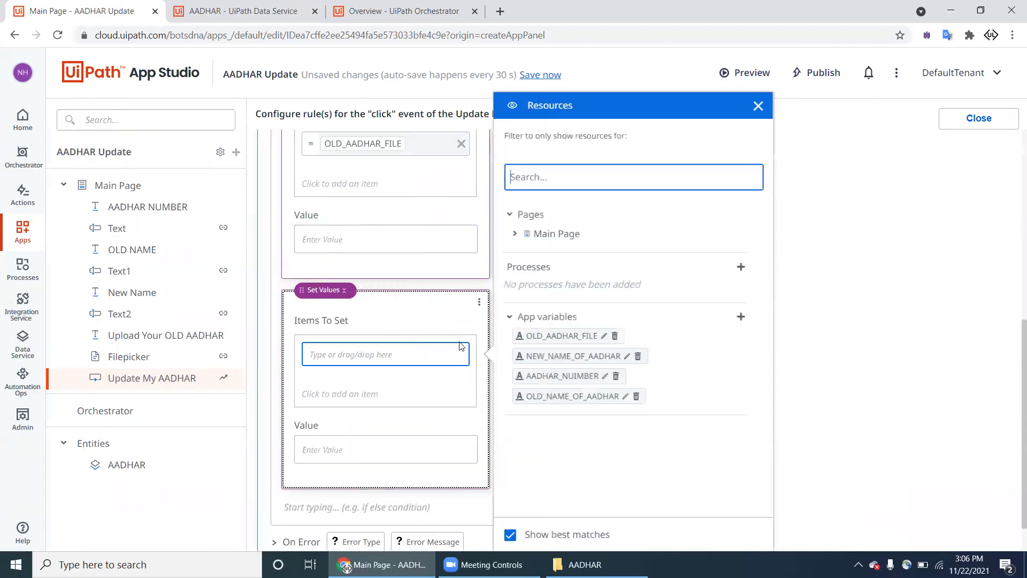
drag(568, 357, 383, 357)
Step: Add two more Set Values steps clearing OLD_NAME_OF_AADHAR and AADHAR_NUIMBER
click(352, 509)
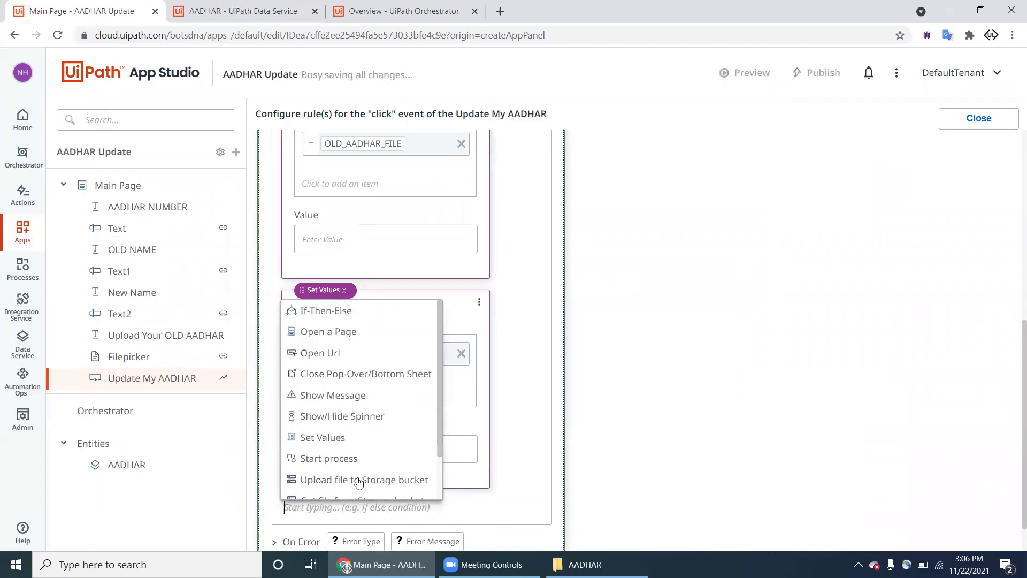
click(365, 436)
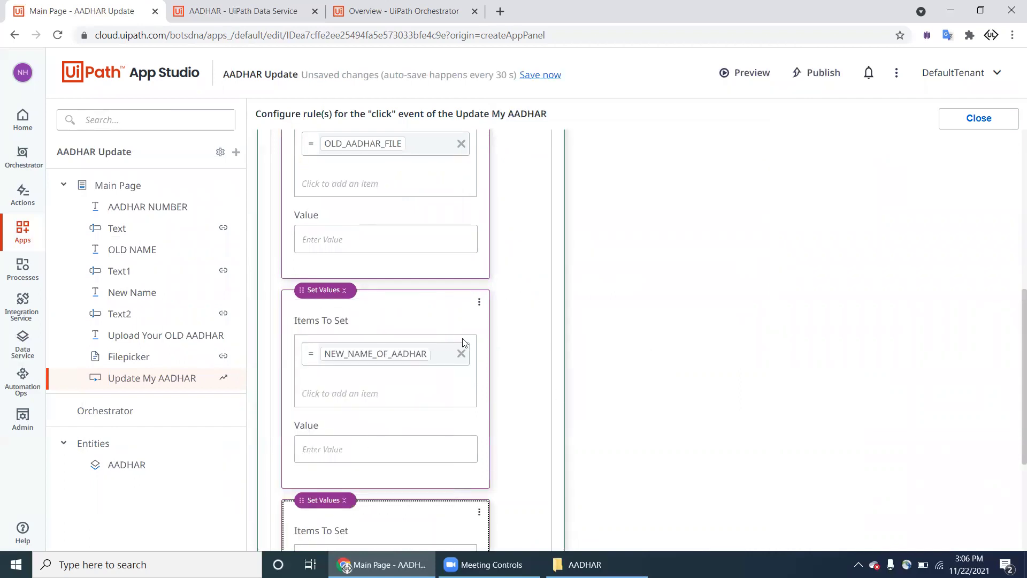
scroll(464, 343, down, 3)
click(405, 390)
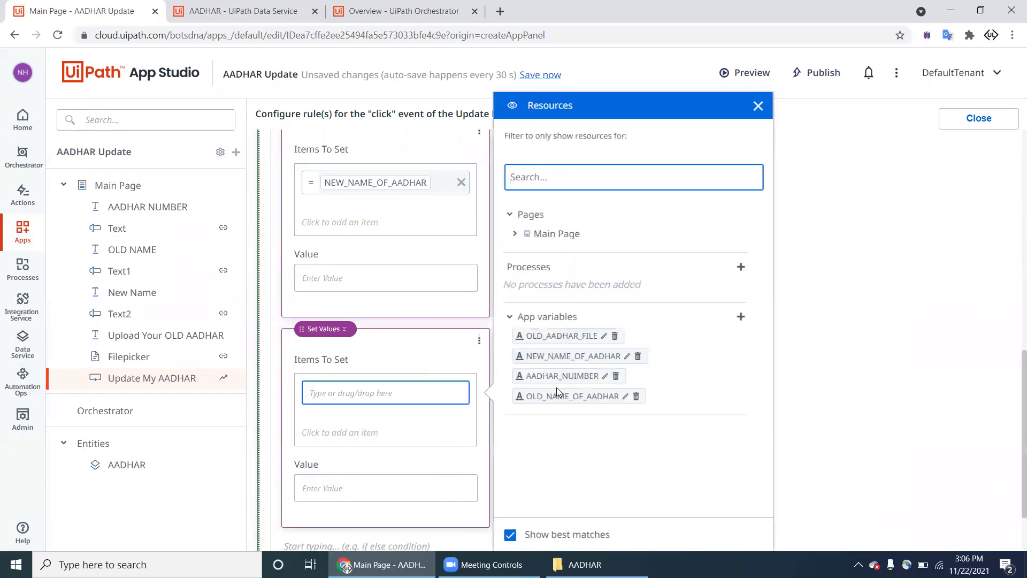
drag(557, 397, 338, 398)
scroll(341, 453, down, 2)
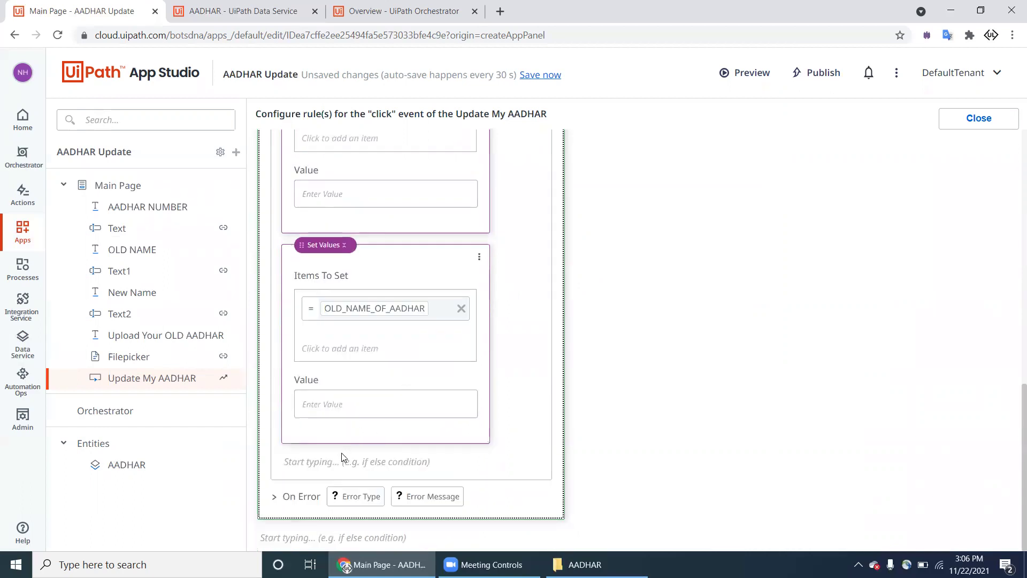
click(338, 460)
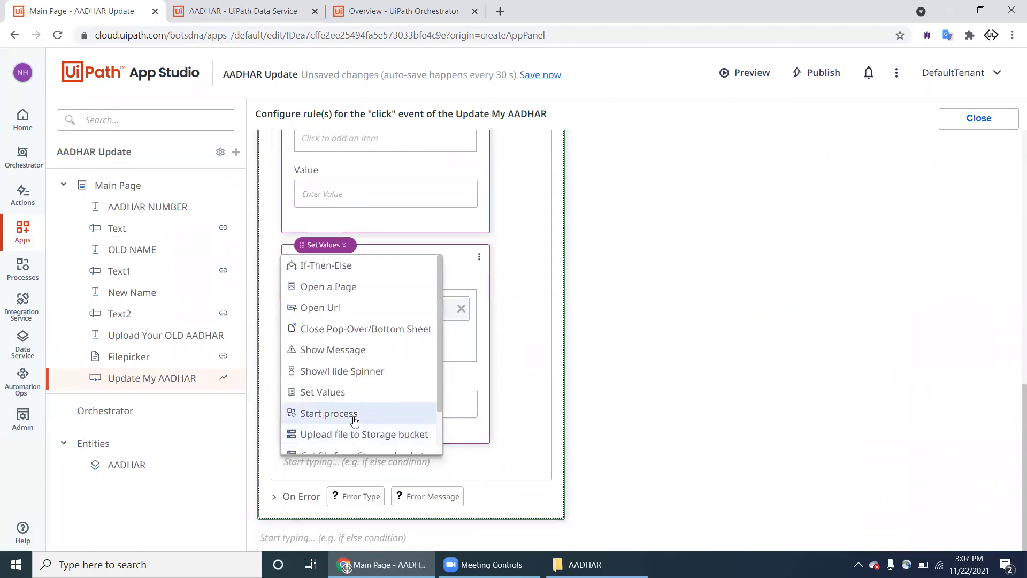
click(349, 395)
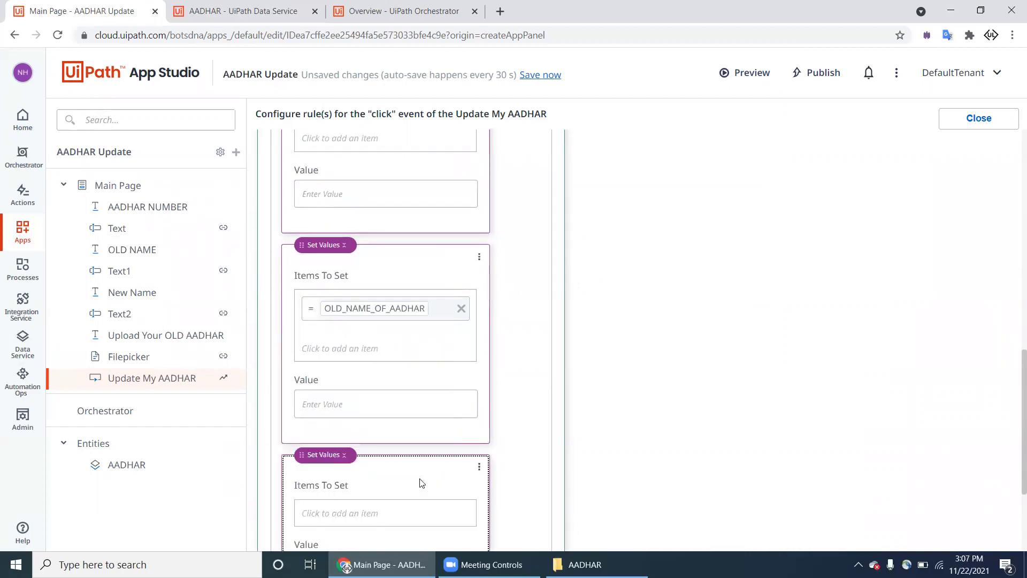
click(409, 511)
drag(535, 376, 365, 521)
scroll(658, 326, up, 10)
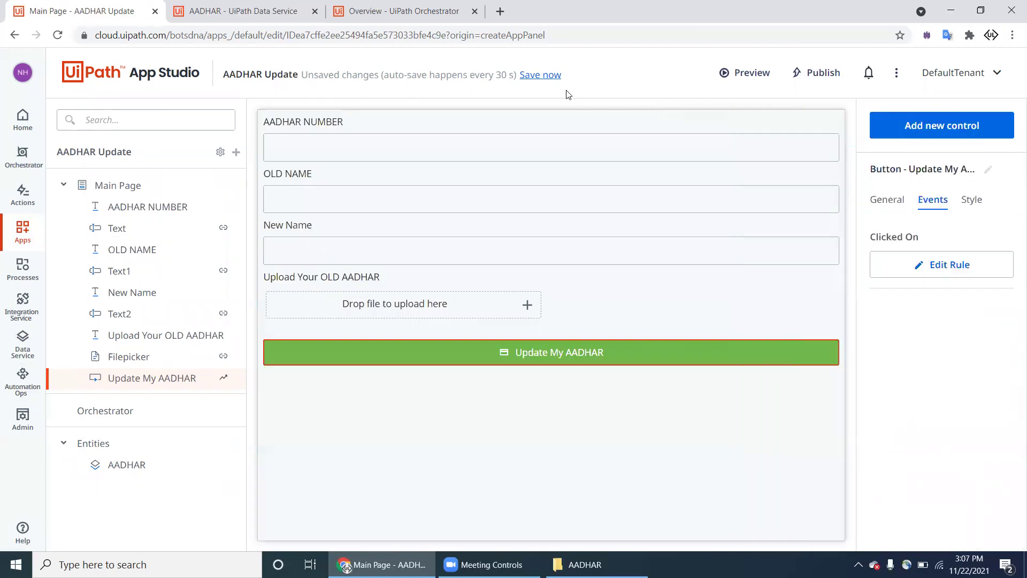
Step: Save the app, launch its preview, and check the AADHAR entity's Data tab for records
click(556, 78)
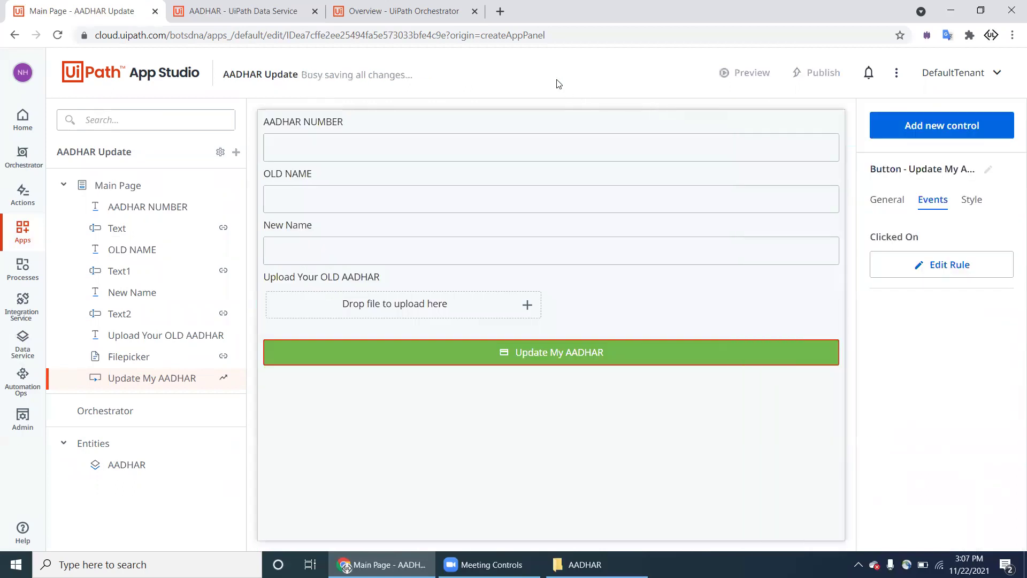
click(724, 79)
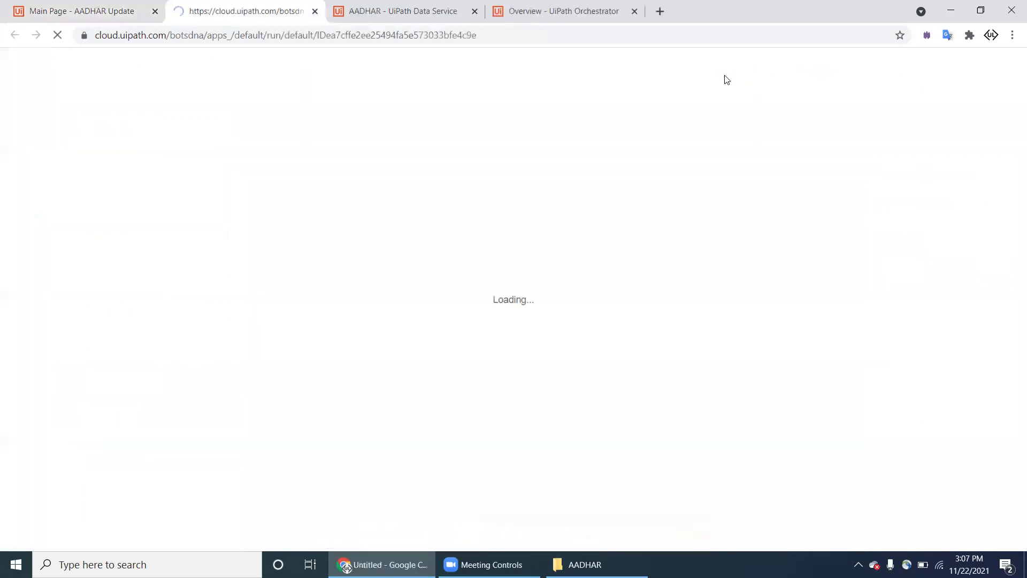
key(ctrl+Tab)
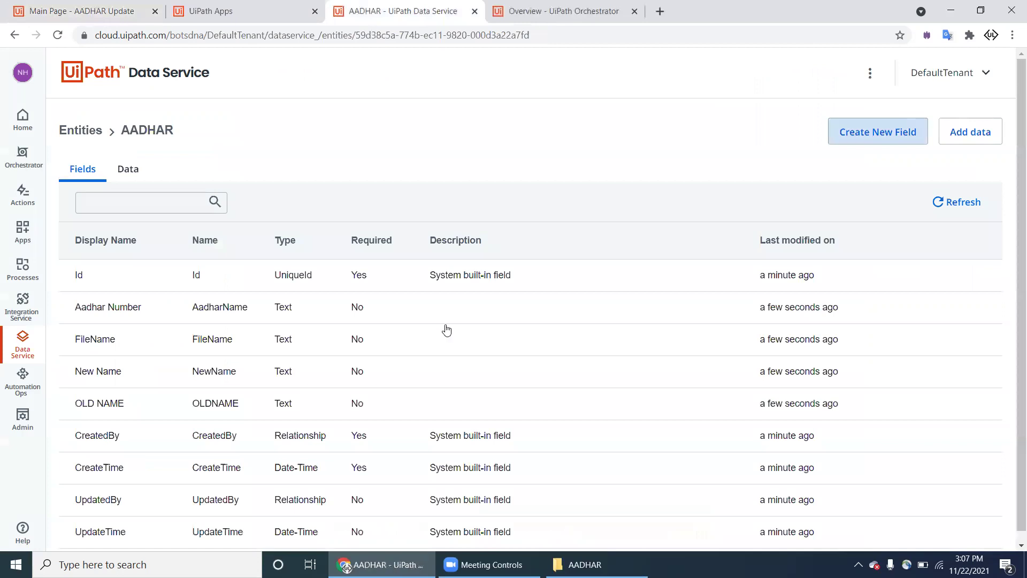
click(135, 176)
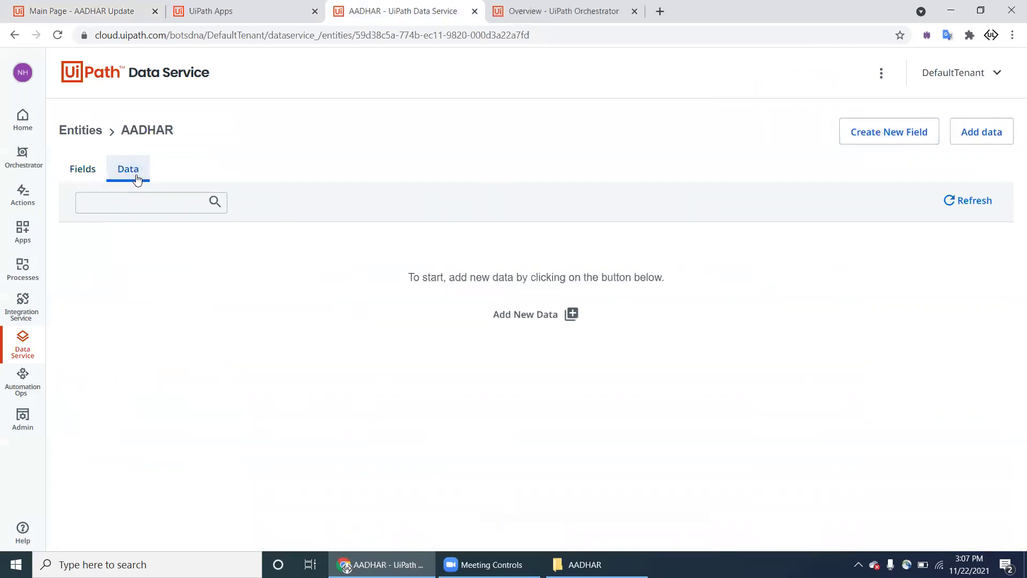
click(225, 21)
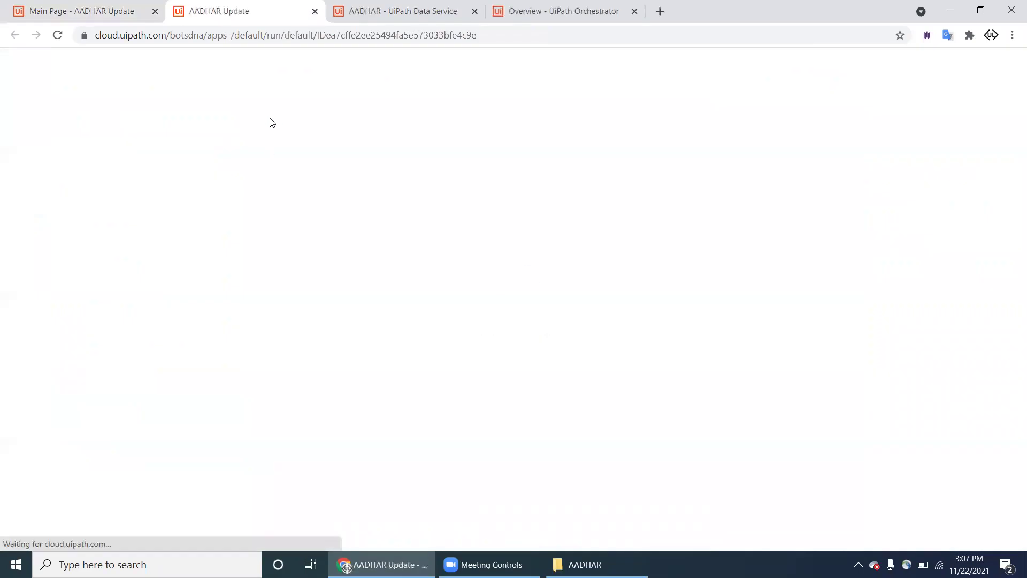
Step: Enter an AADHAR number and the new name in the form fields
click(257, 95)
key(Tab)
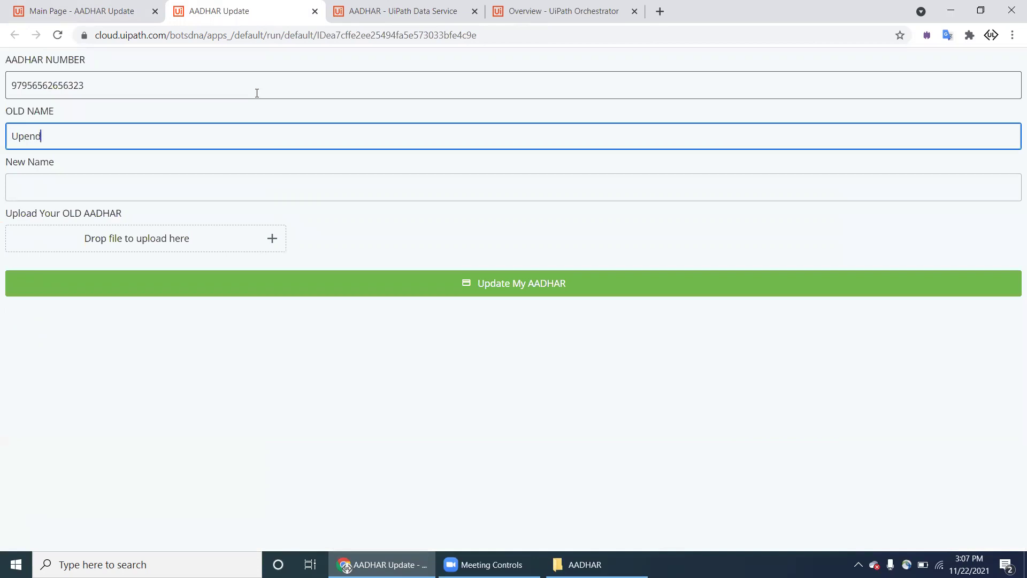
key(Tab)
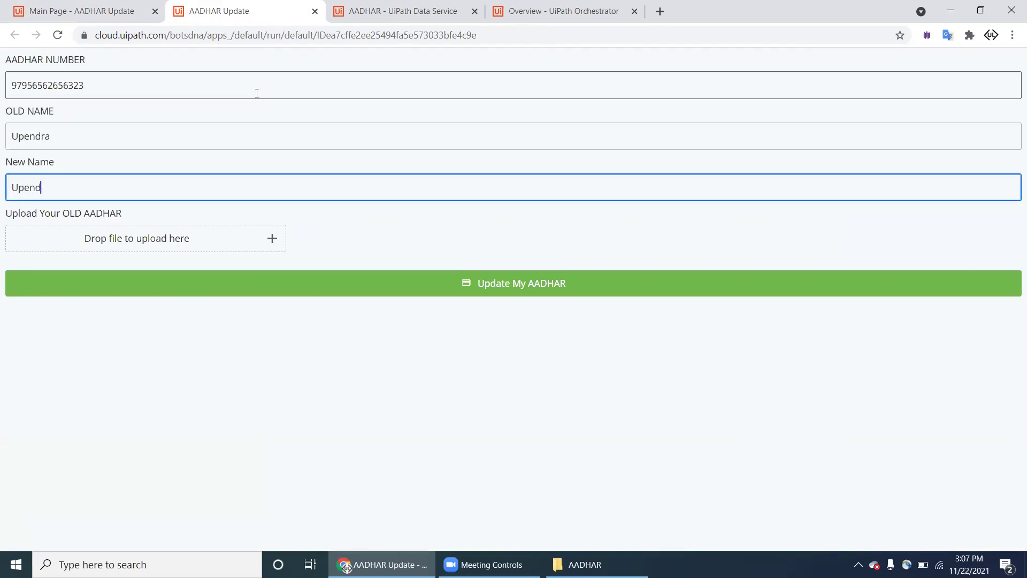
key(Tab)
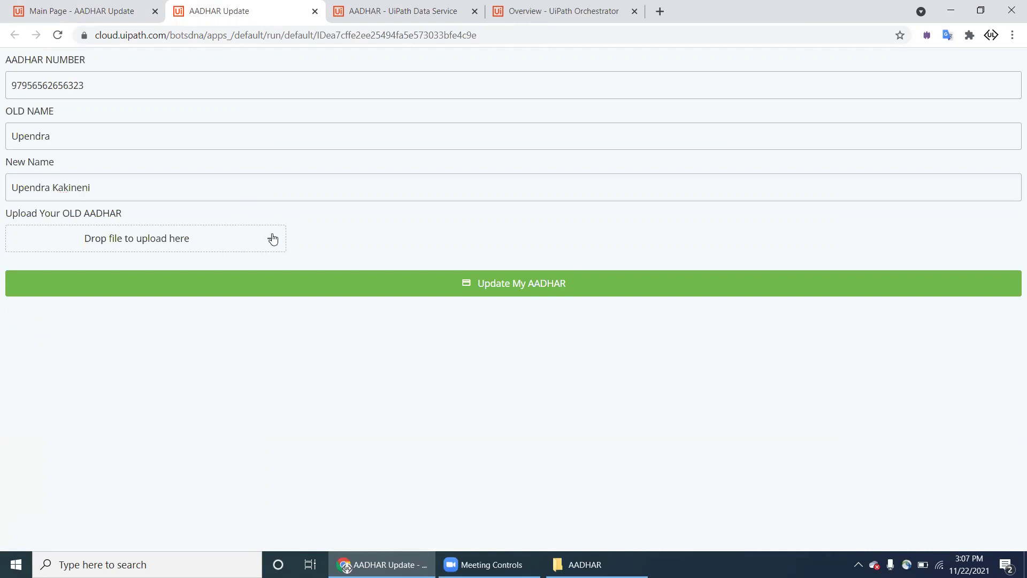
Step: Attach cucumber.PNG as the old AADHAR file and submit with Update My AADHAR
click(273, 239)
scroll(289, 289, down, 10)
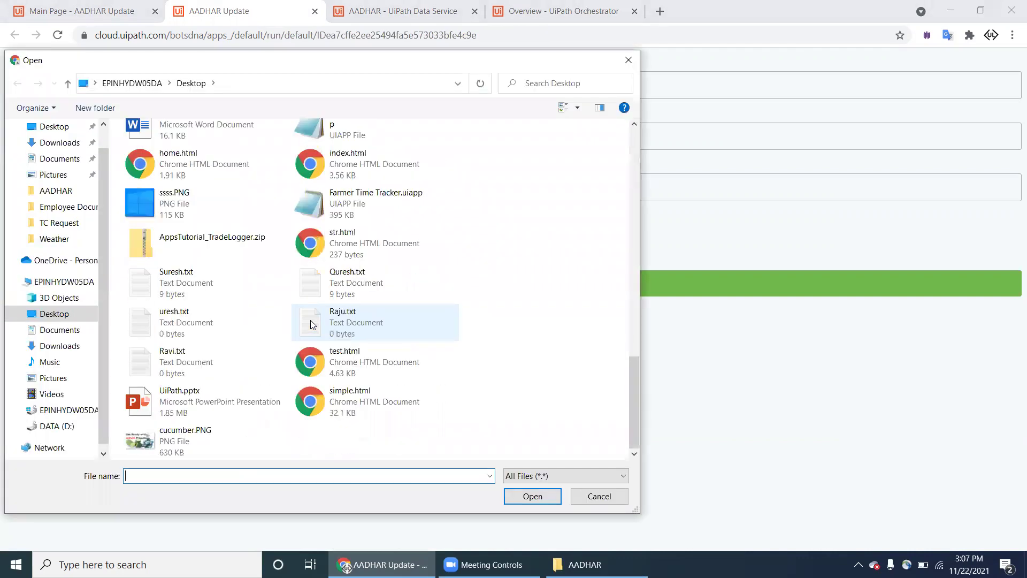
click(205, 443)
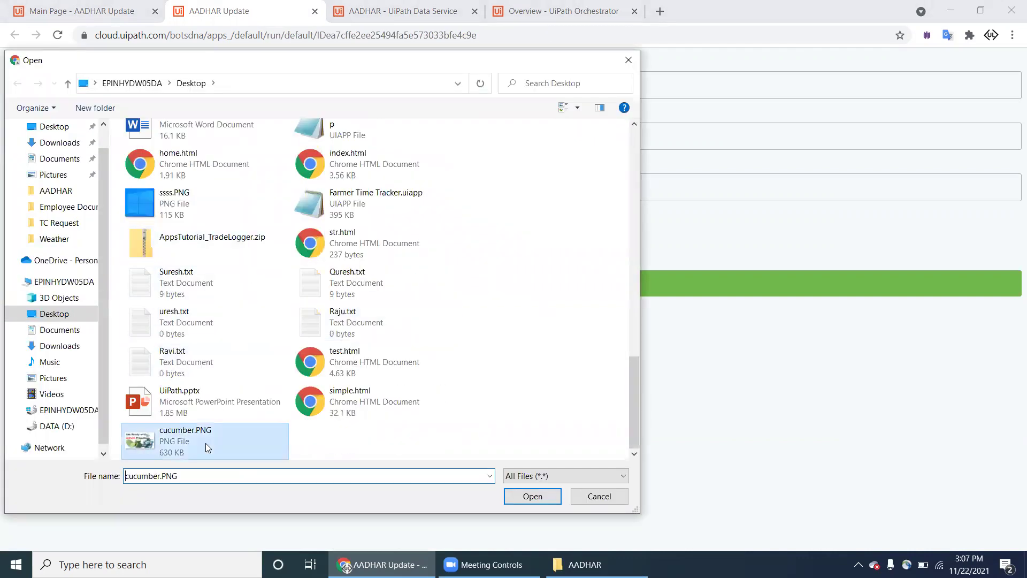
double_click(205, 443)
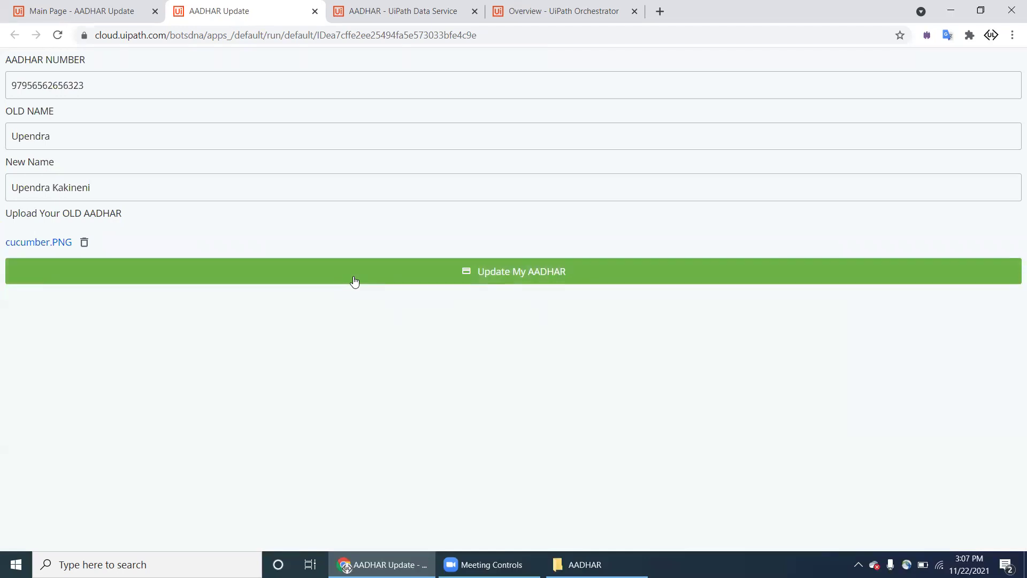
click(354, 281)
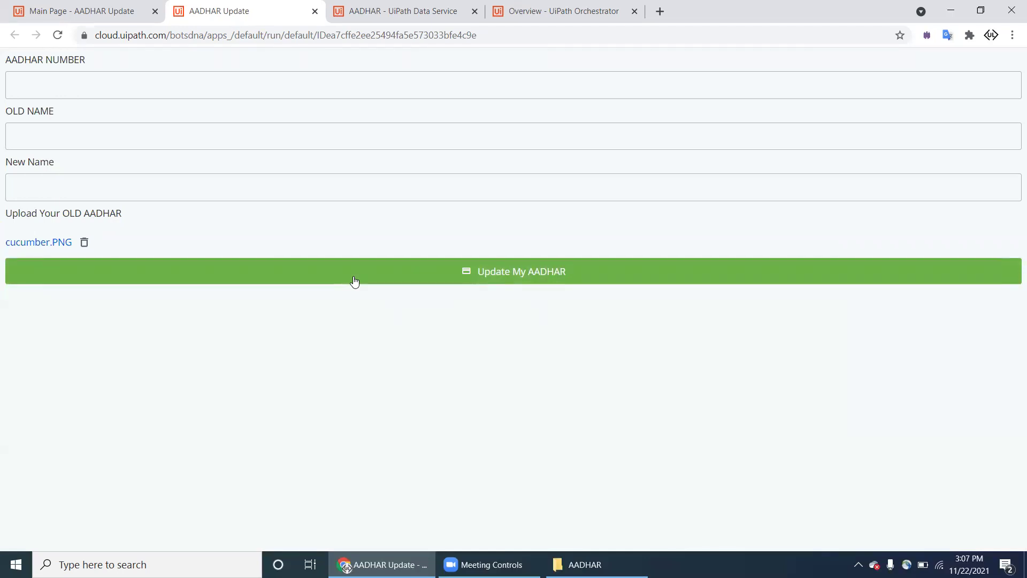
click(354, 23)
Step: Refresh the AADHAR records to show the new entry, then return to the app designer
click(964, 206)
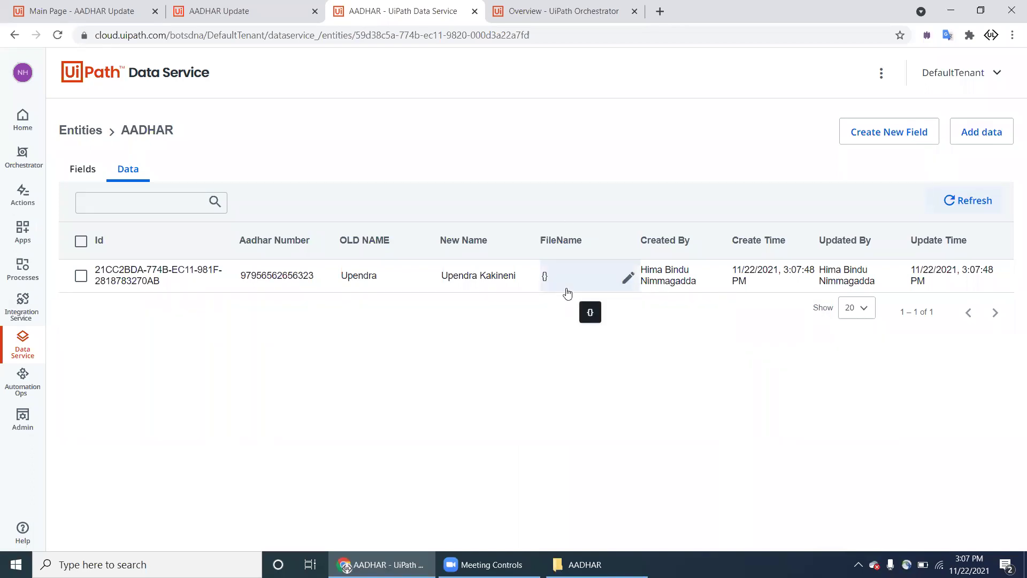
click(276, 16)
click(127, 16)
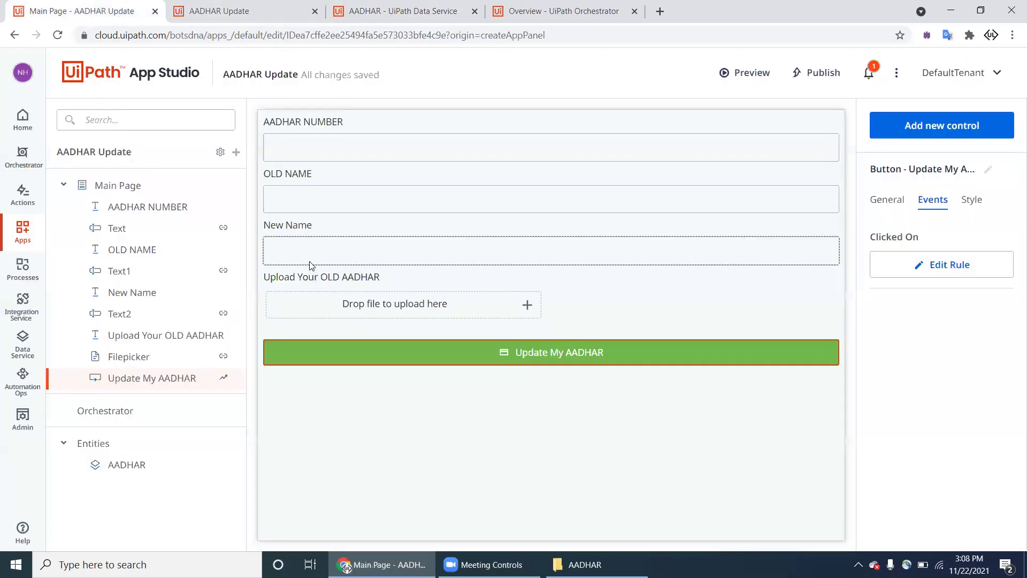
Step: Check which variable the Filepicker's Value Binding uses
click(384, 313)
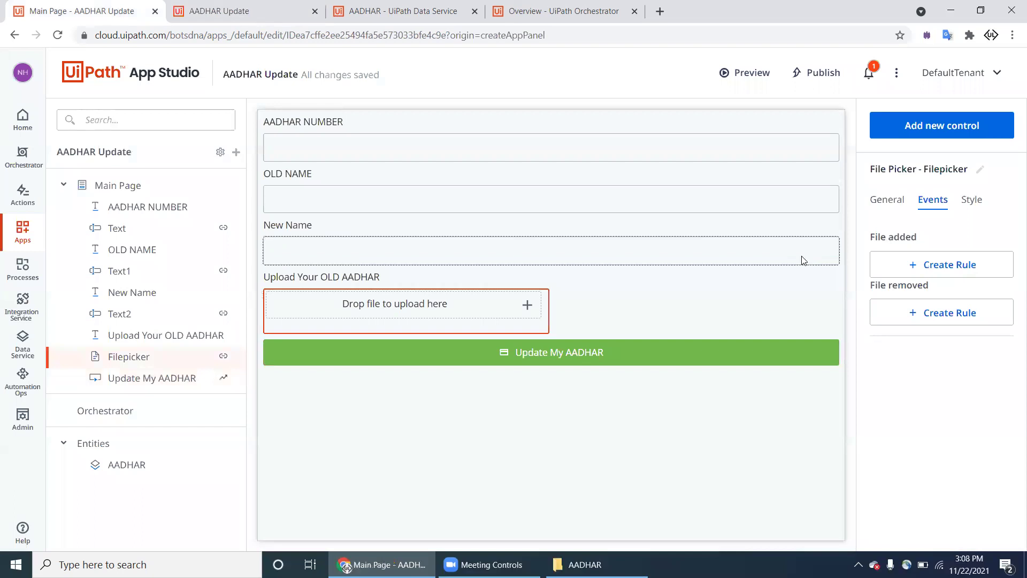
click(887, 207)
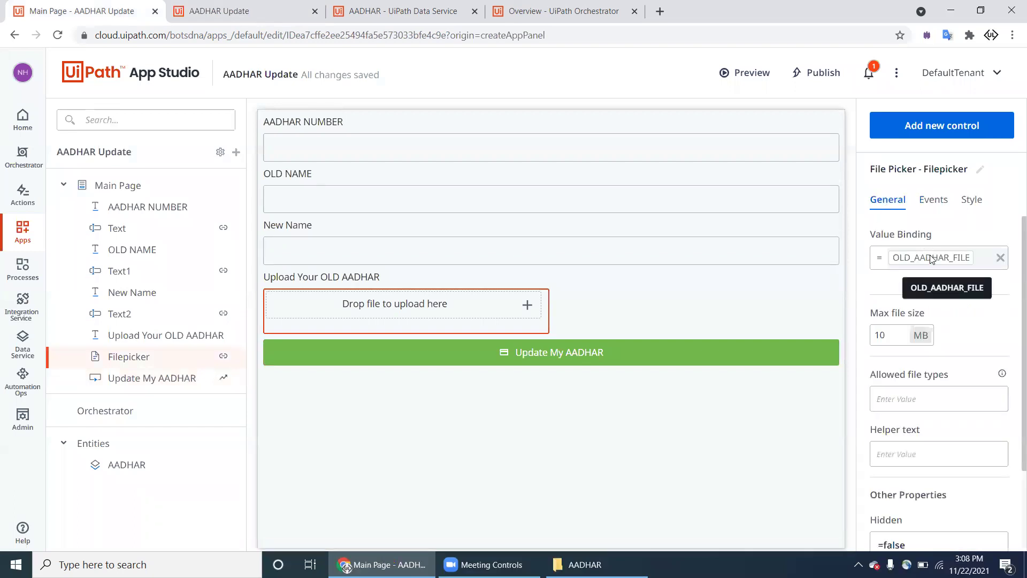
scroll(930, 305, down, 2)
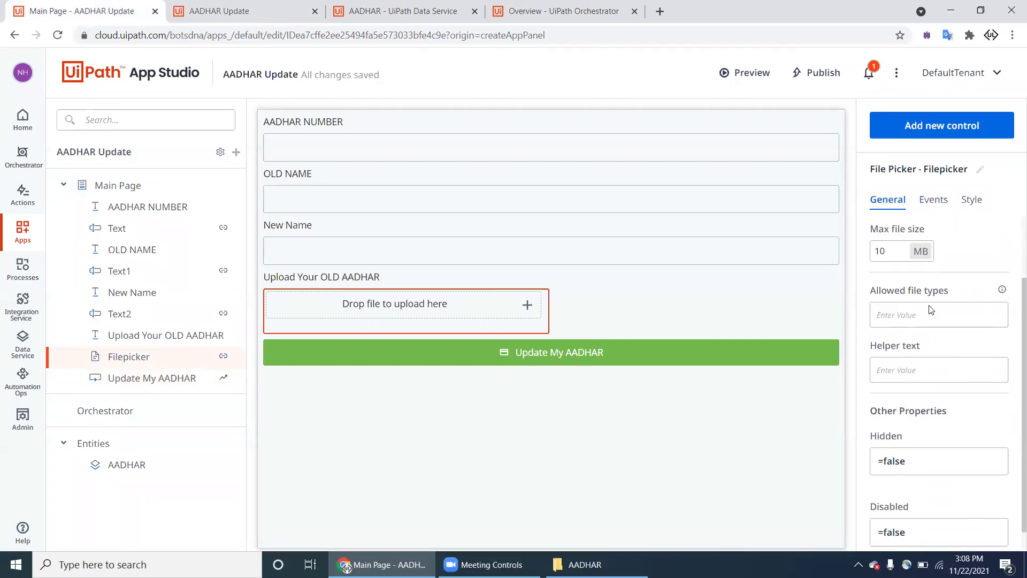
scroll(930, 305, down, 1)
scroll(942, 284, up, 3)
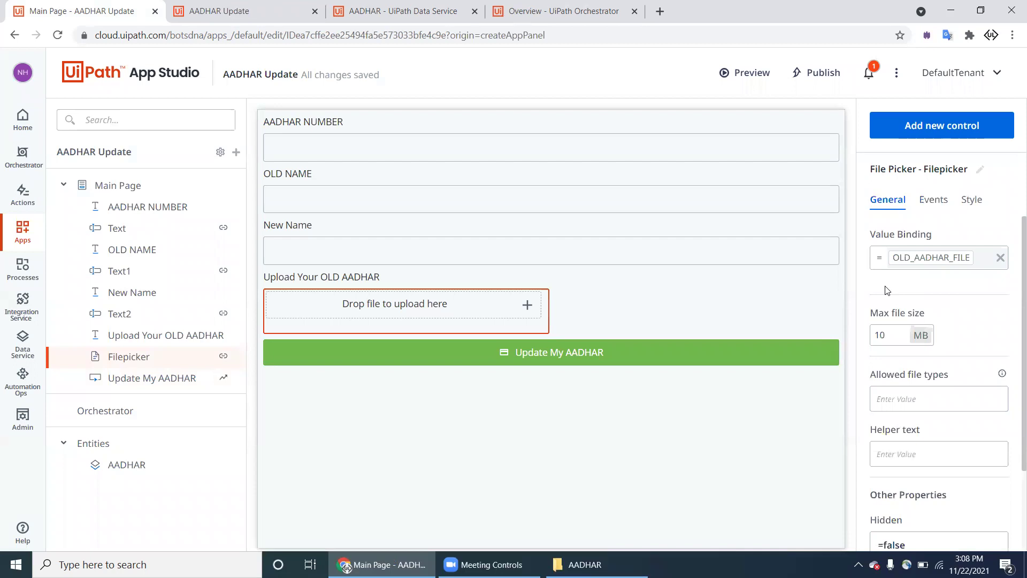
Step: Open the Update My AADHAR click rule and inspect its FileName value, OLD_AADHAR_FILE
click(223, 379)
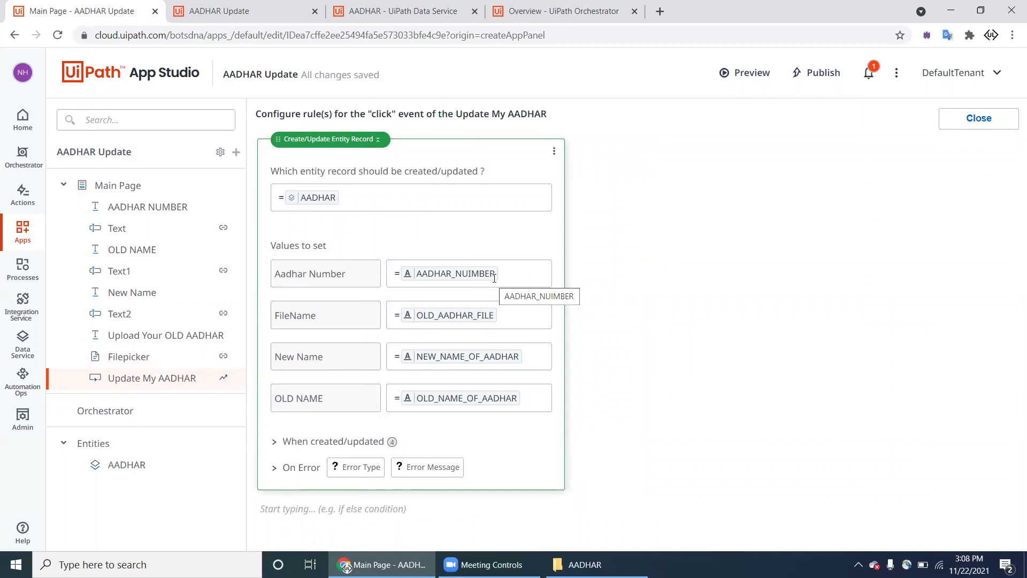
click(275, 444)
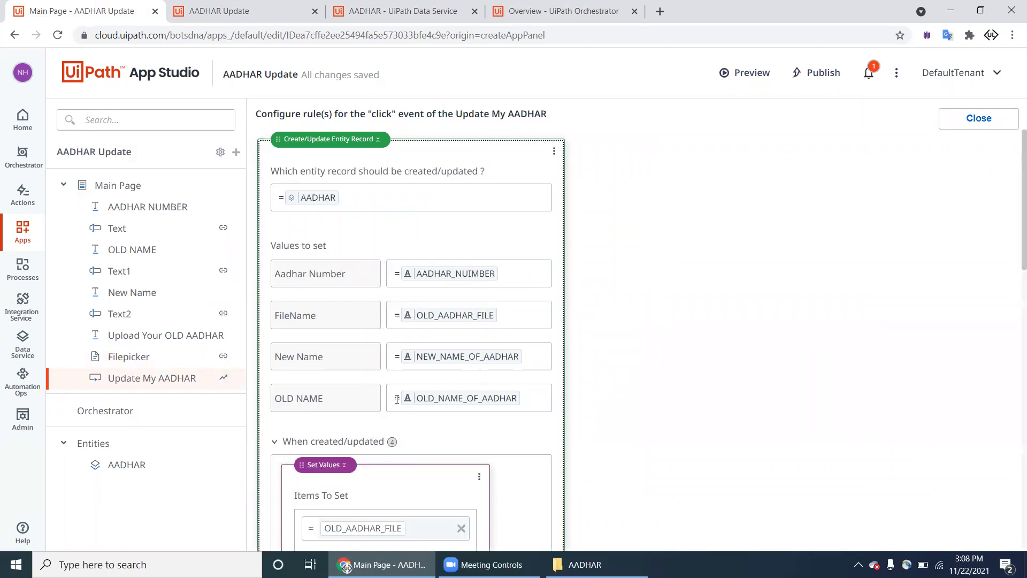
scroll(397, 398, down, 13)
scroll(402, 417, up, 13)
click(520, 321)
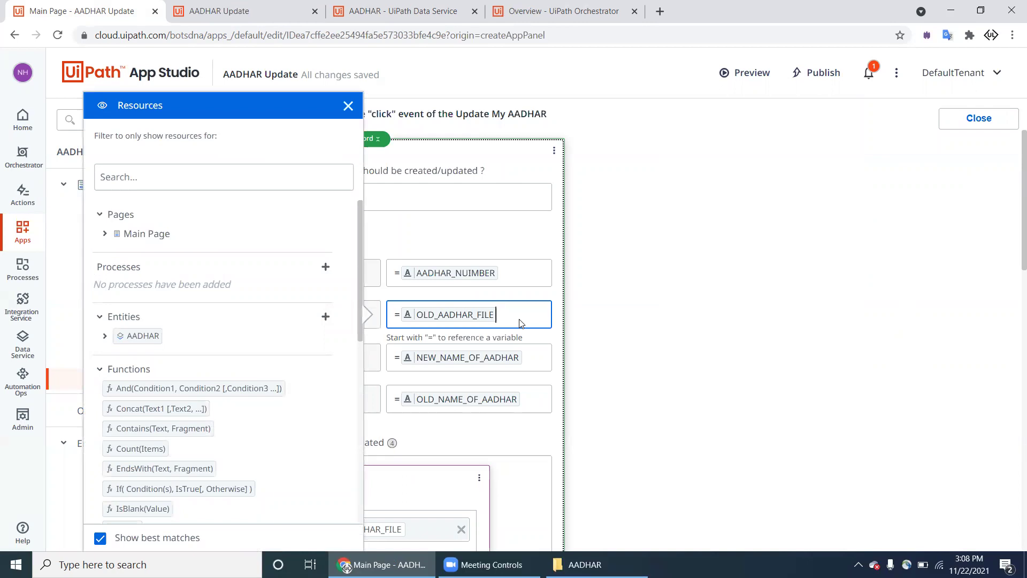
scroll(236, 319, down, 10)
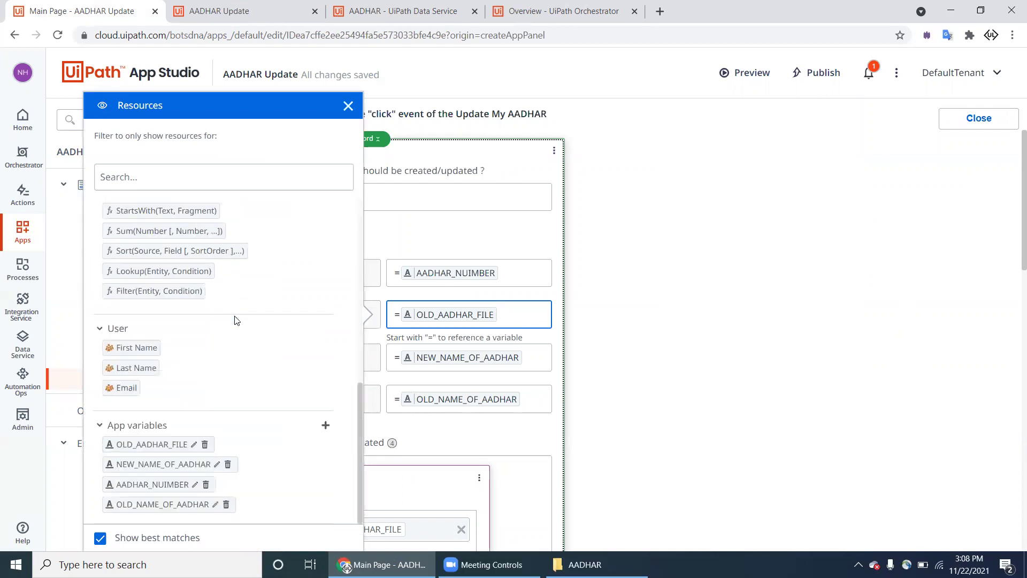
scroll(233, 321, up, 10)
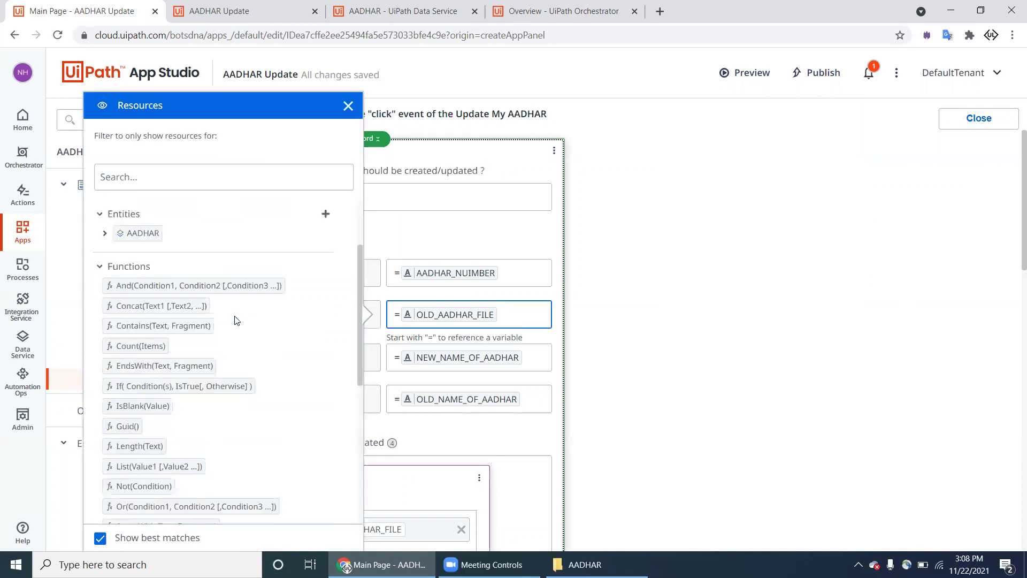
click(605, 273)
Step: In Data Service, delete the AADHAR entity's FileName field, confirming with 'FileName'
key(ctrl+Tab)
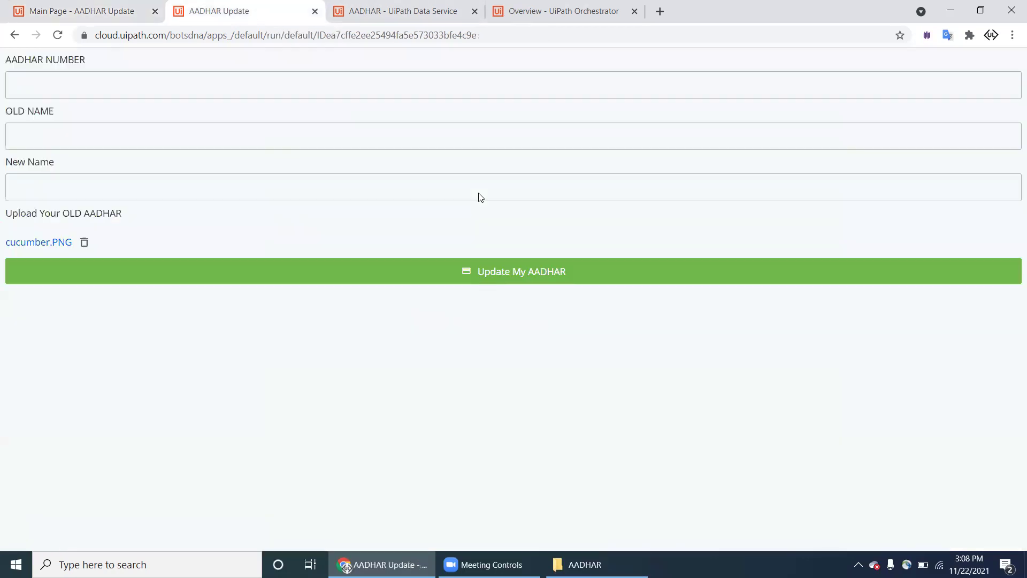
key(ctrl+Tab)
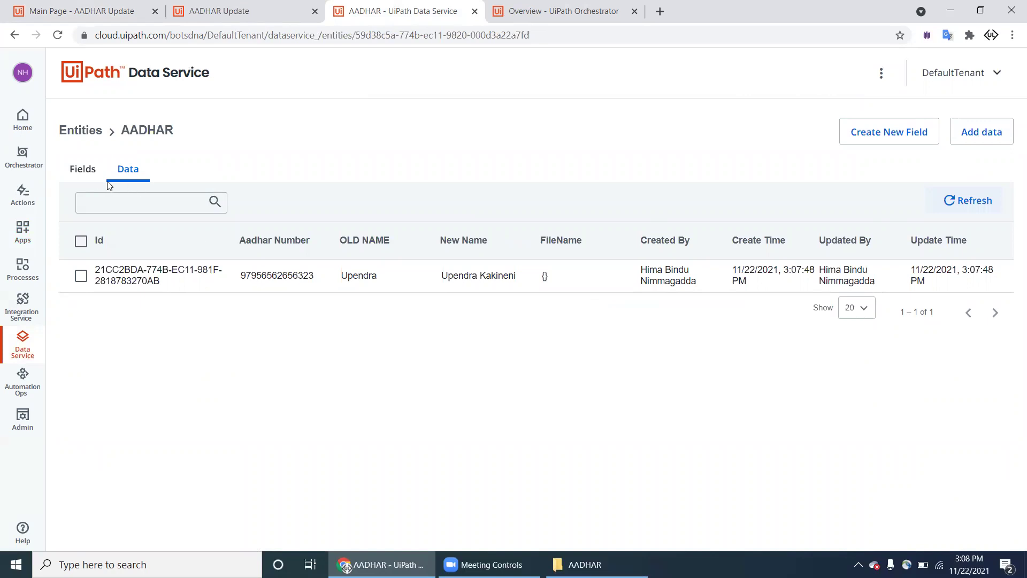
click(84, 139)
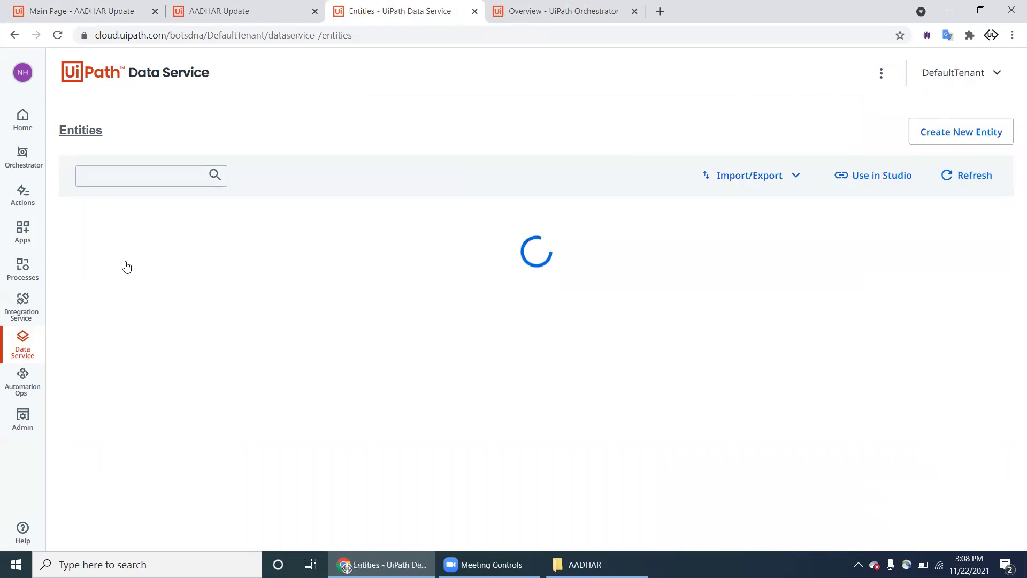
click(95, 248)
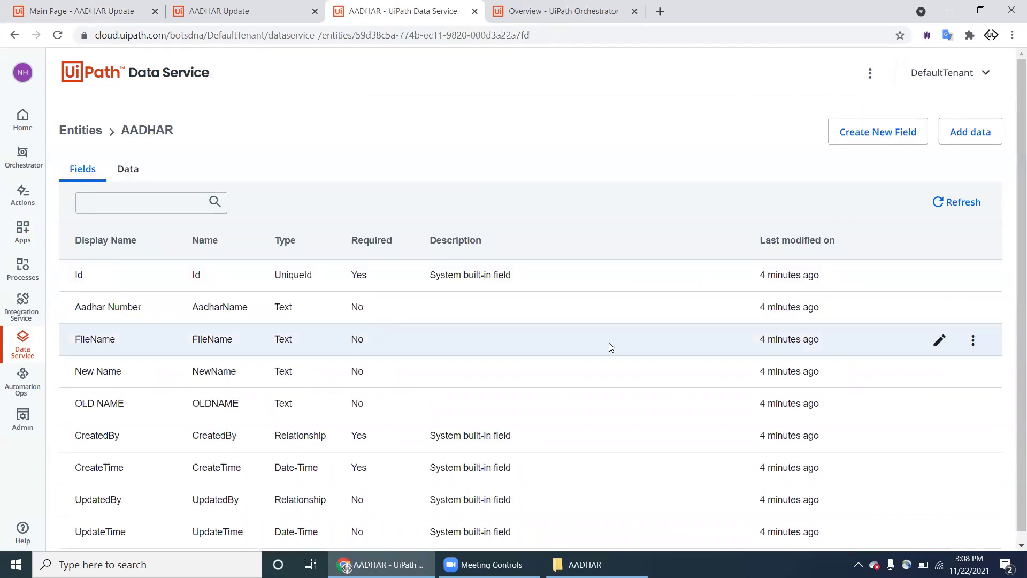
scroll(608, 345, down, 1)
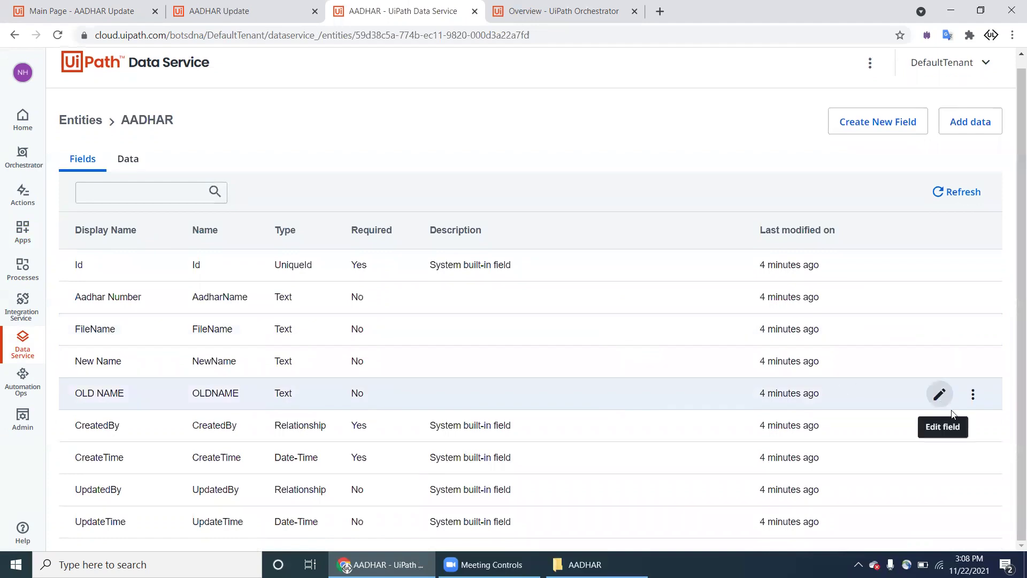
click(974, 339)
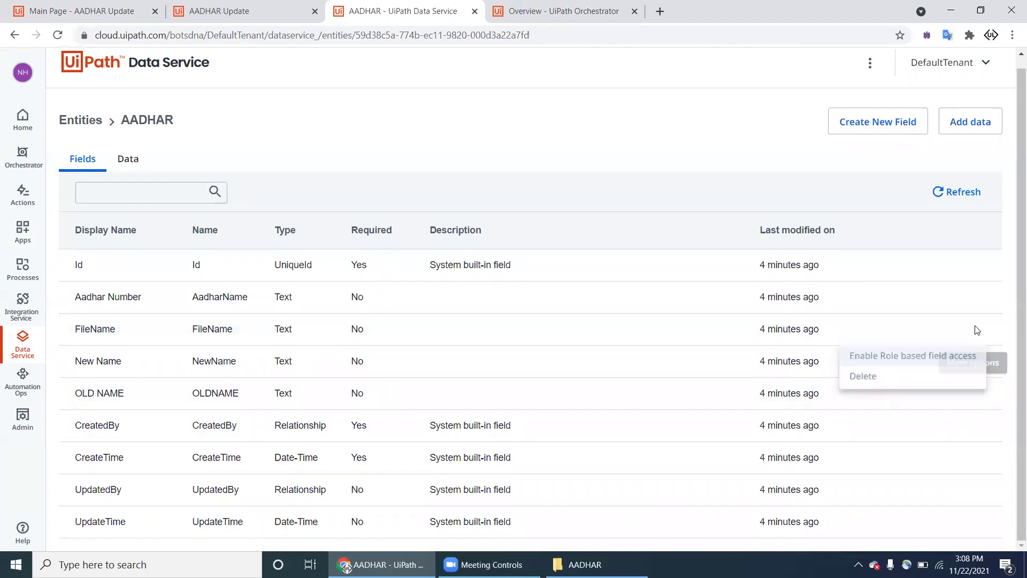
click(915, 378)
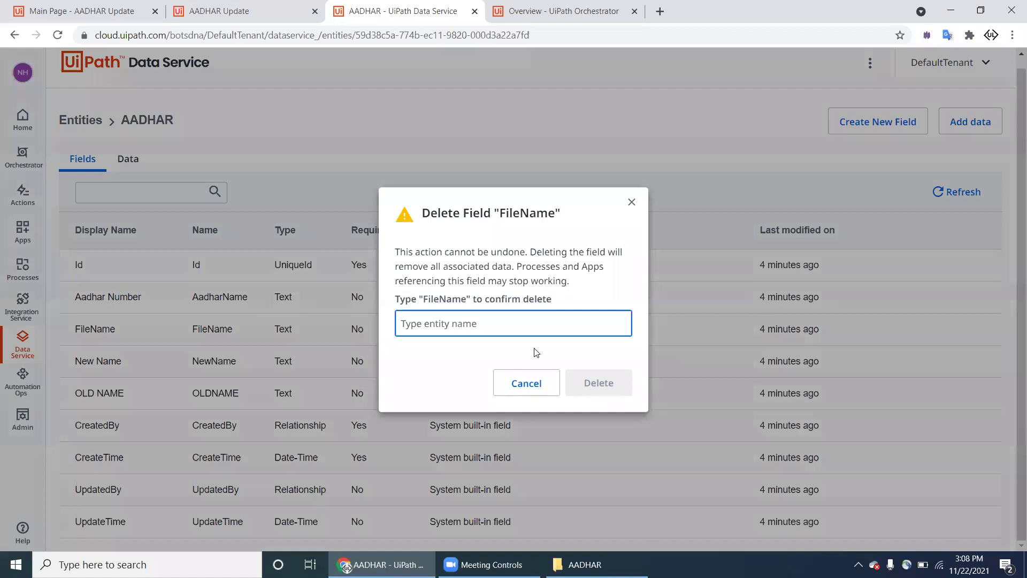
text(FileName)
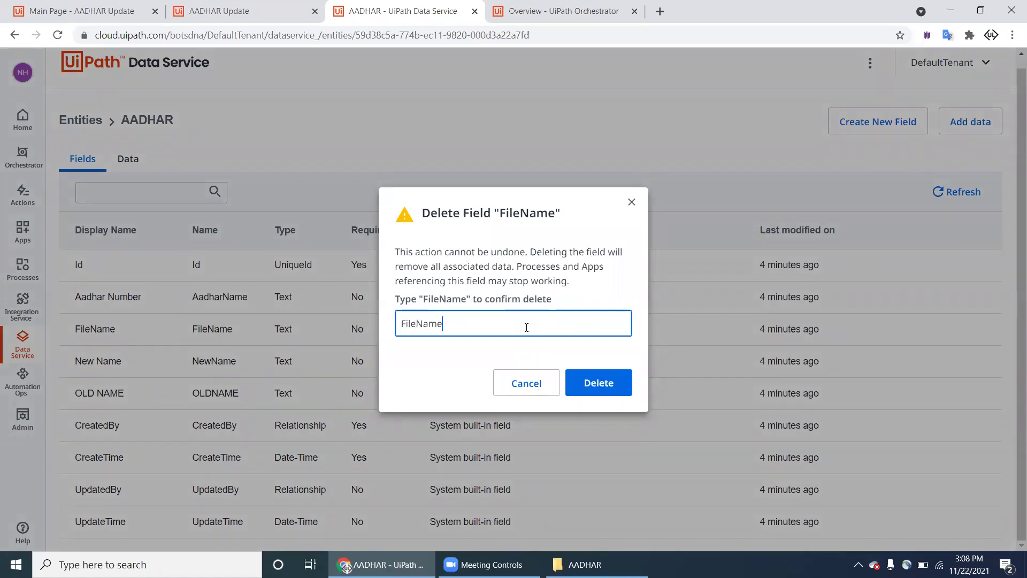
click(587, 379)
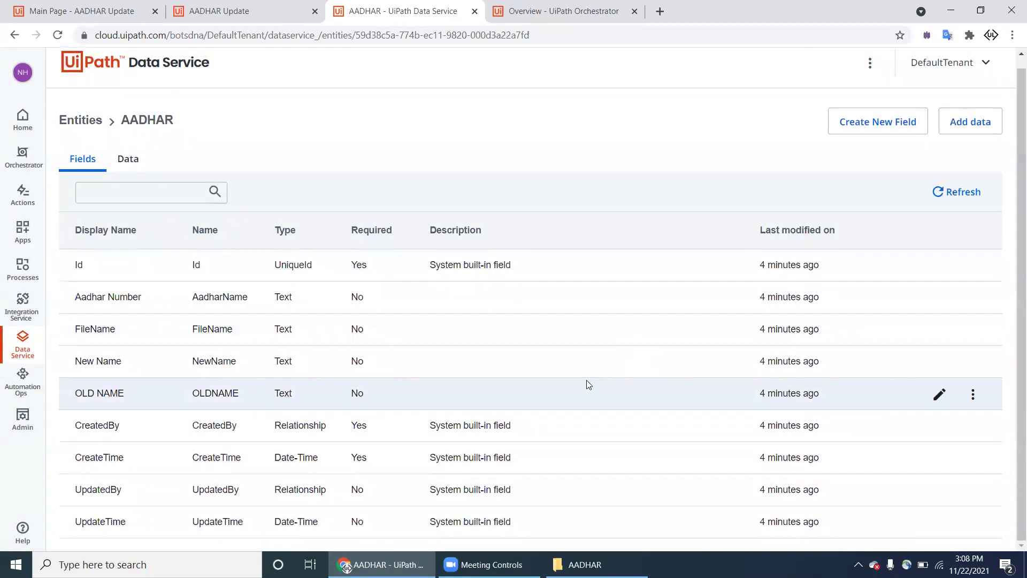
click(99, 16)
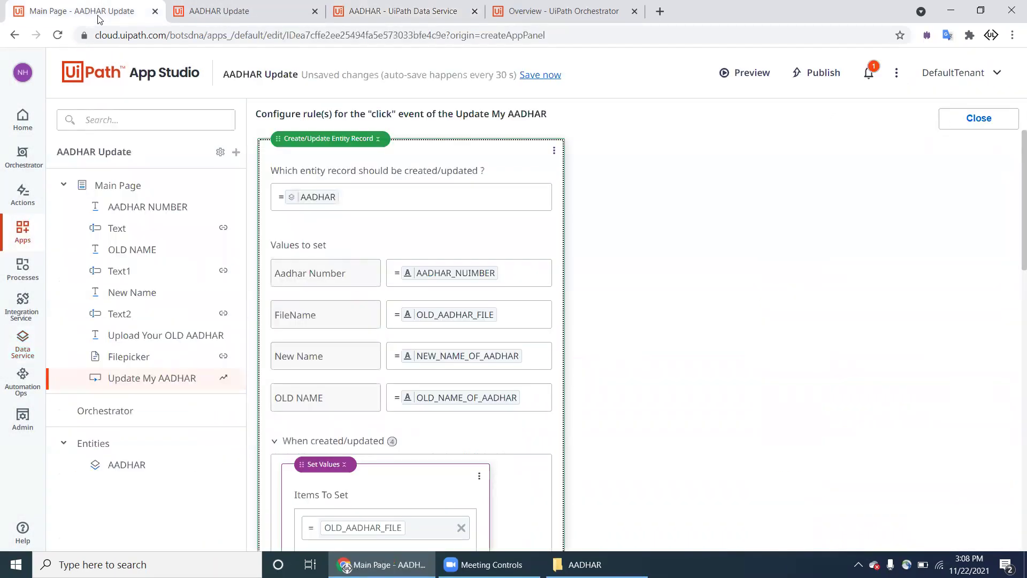
Step: Clear the OLD_AADHAR_FILE value from FileName in the record update rule
click(554, 151)
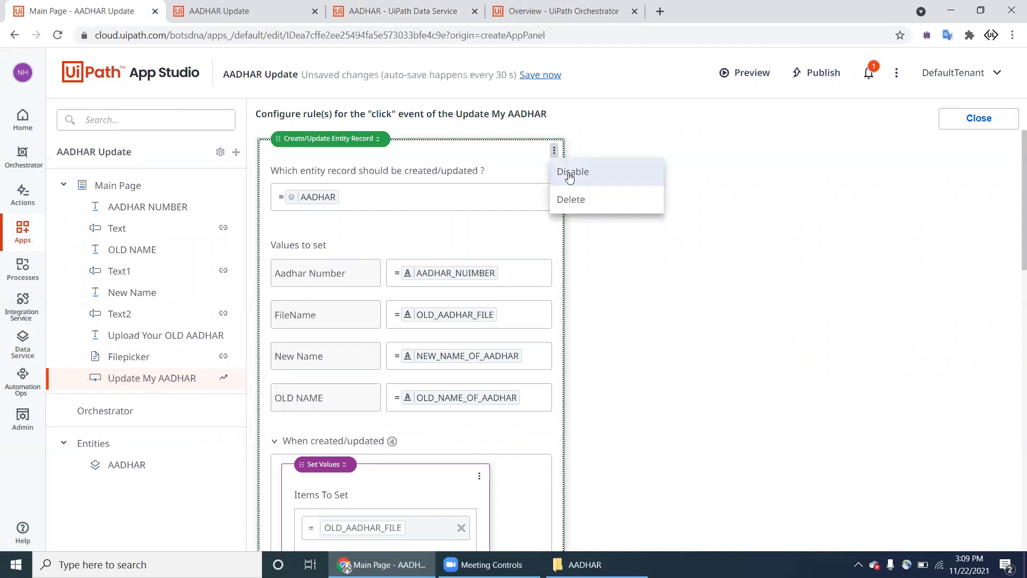
scroll(599, 308, down, 3)
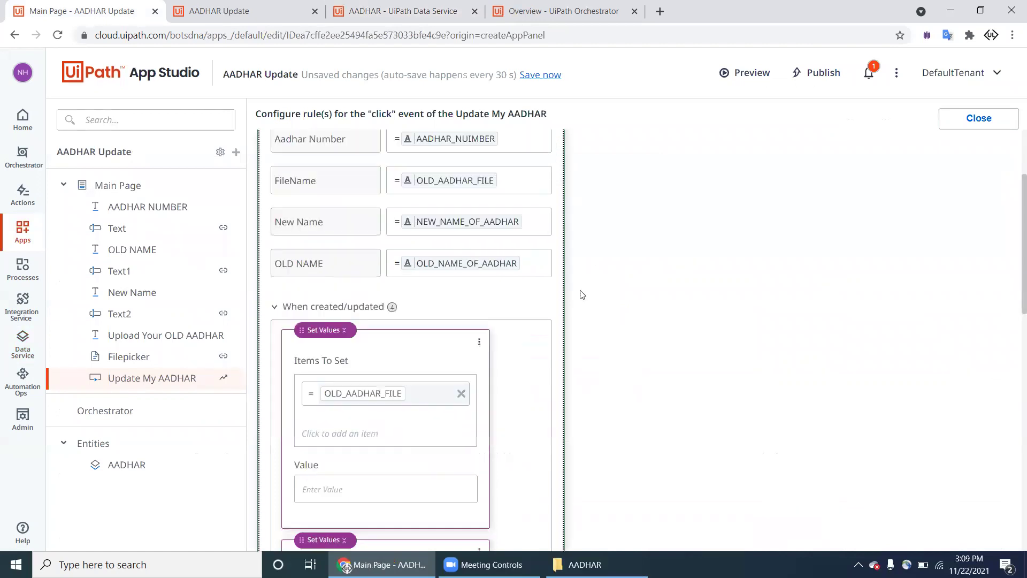
click(520, 186)
key(BackSpace)
key(BackSpace)
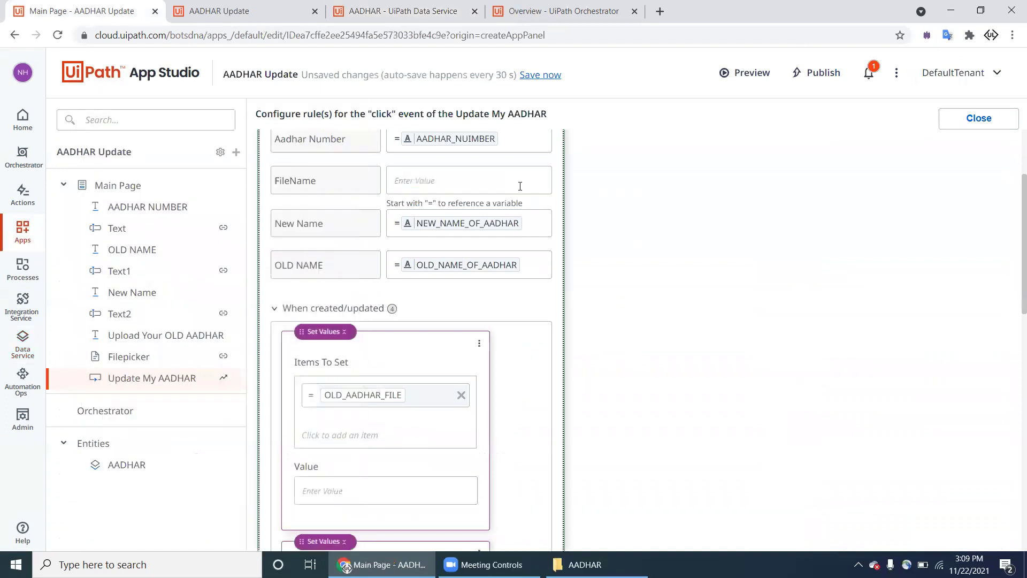
Step: Select the AADHAR entity and bring up the entity selection dialog to re-add it
scroll(665, 251, down, 1)
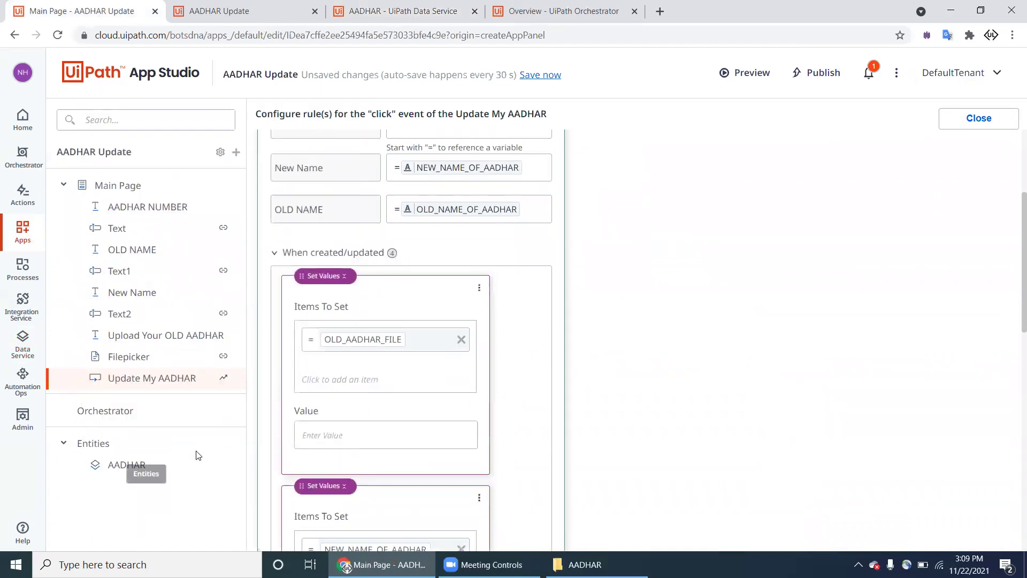
click(199, 469)
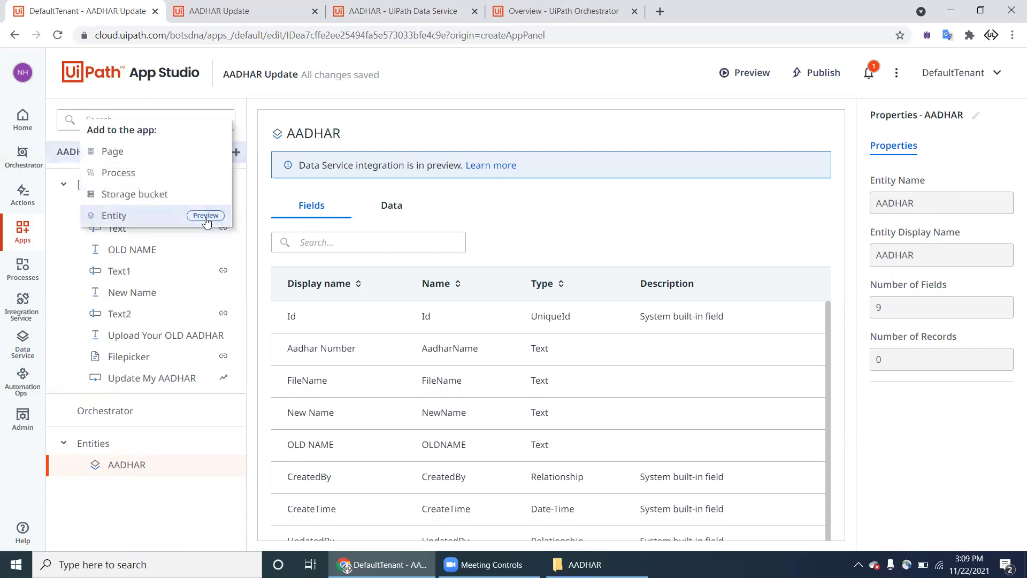
click(206, 217)
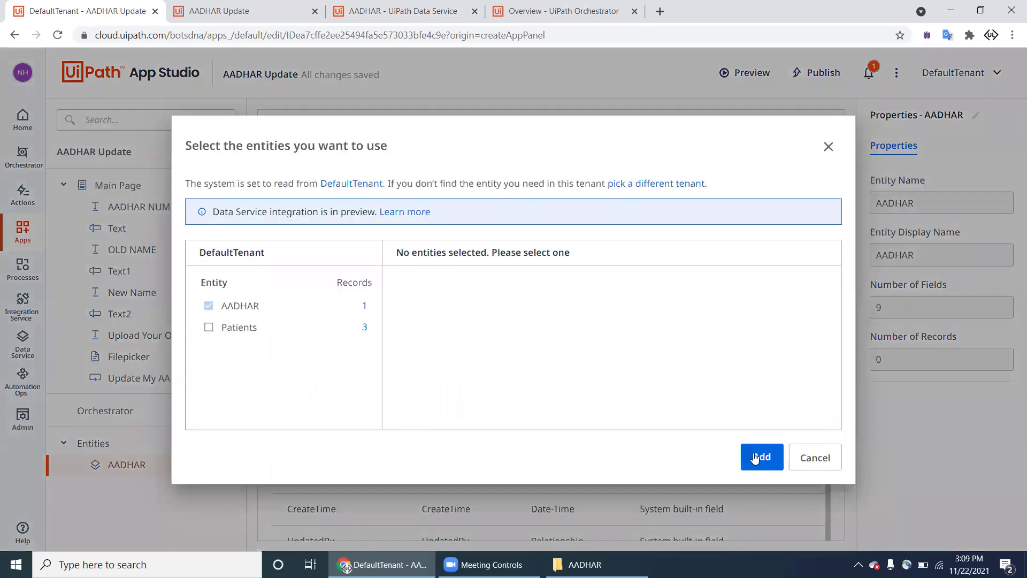
Step: Re-add AADHAR, confirm it now has 8 fields, and reopen Update My AADHAR's click rules
click(755, 459)
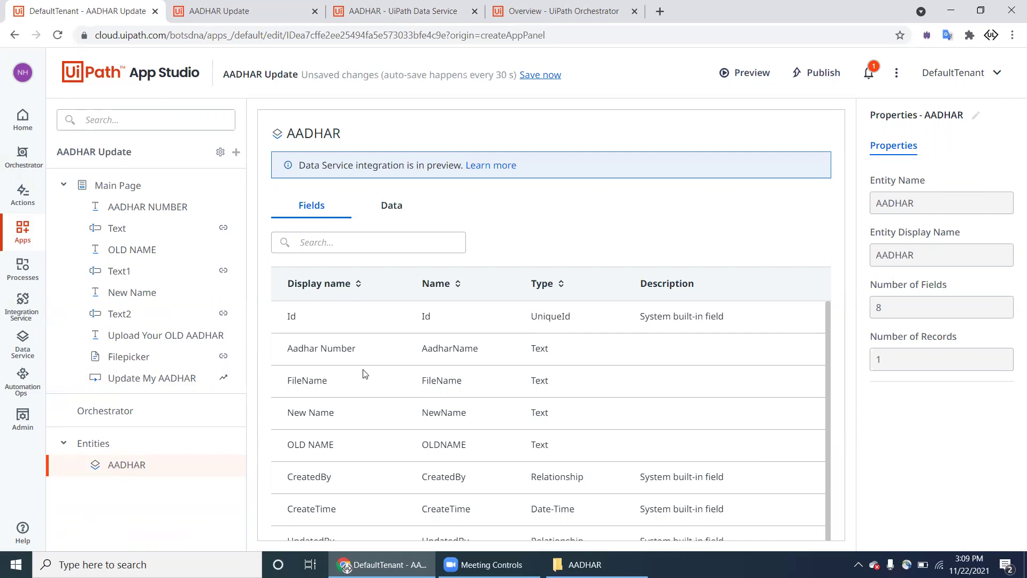
scroll(363, 374, down, 1)
click(119, 463)
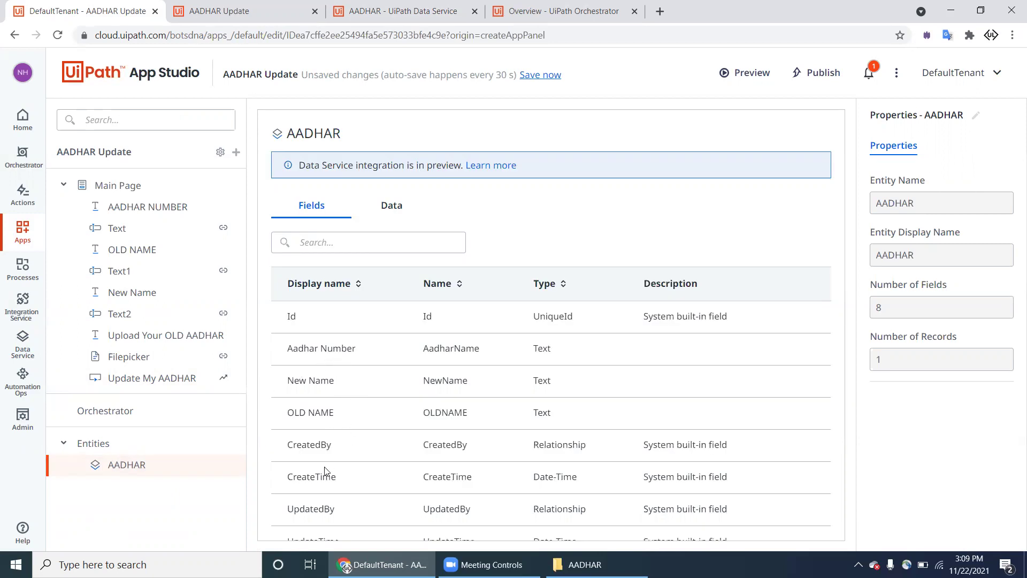
click(225, 378)
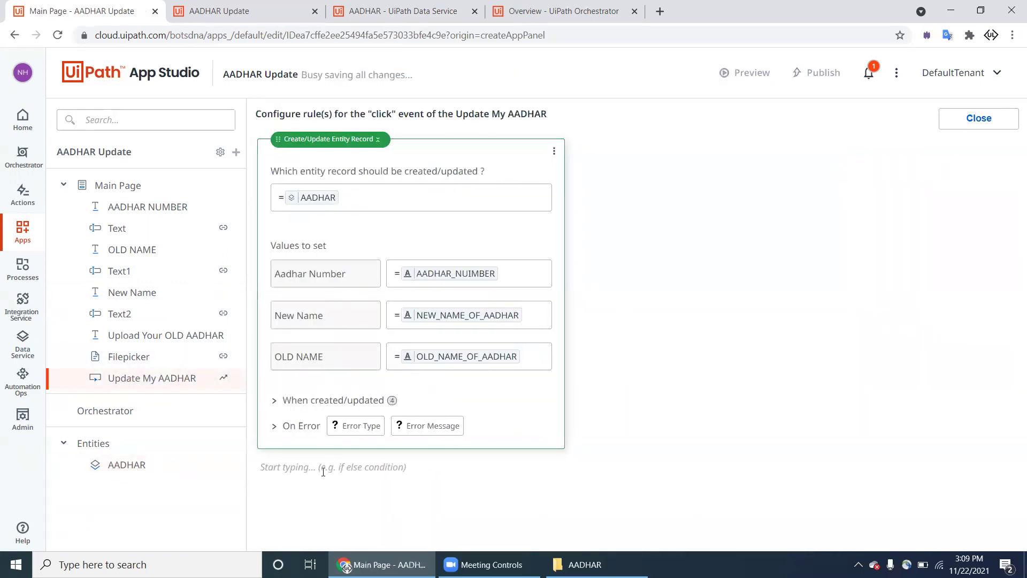
click(316, 401)
scroll(337, 417, down, 10)
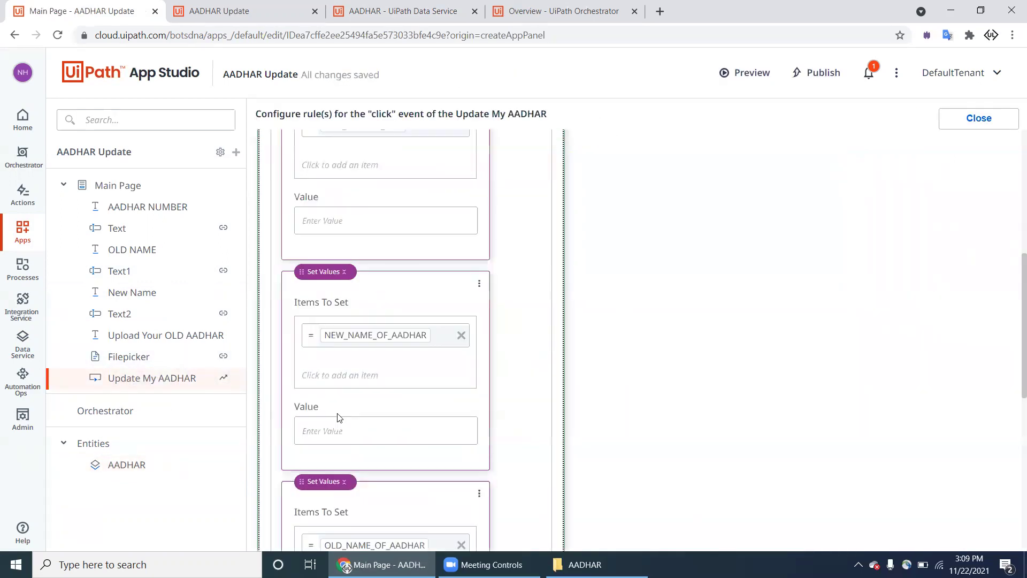
scroll(337, 417, down, 4)
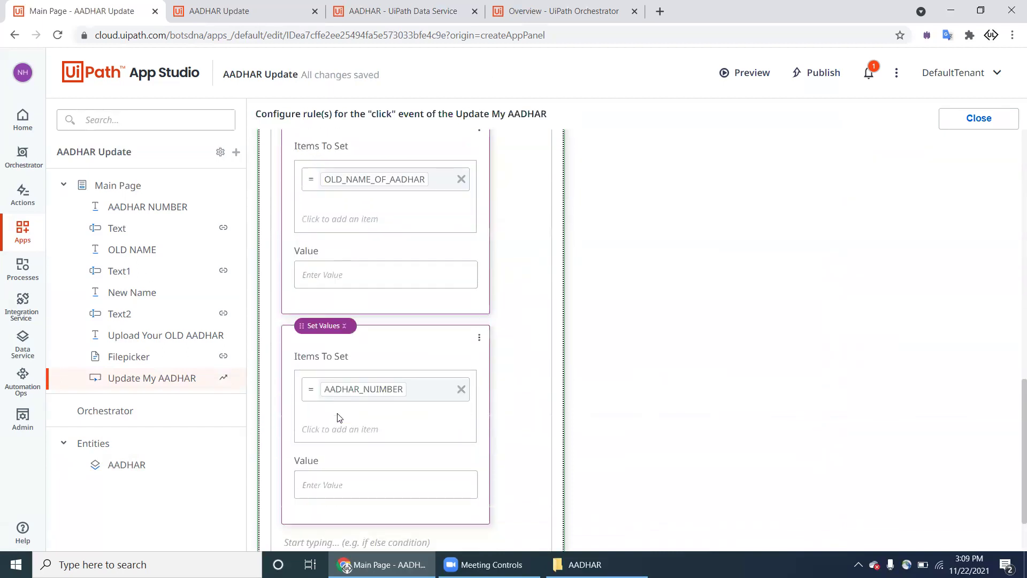
scroll(338, 412, up, 3)
scroll(338, 413, down, 3)
scroll(338, 413, up, 10)
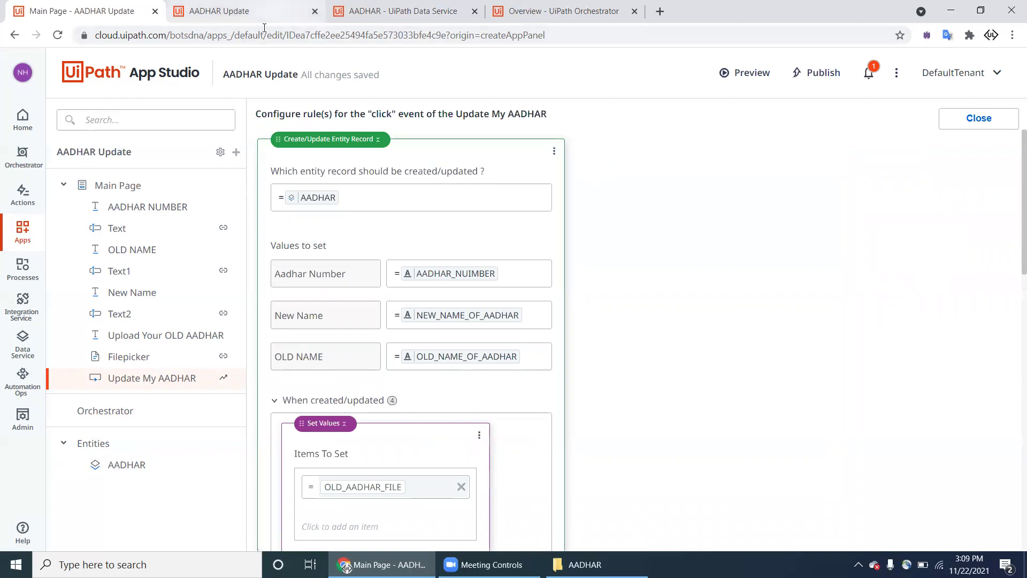
key(ctrl+Tab)
key(ctrl+Tab)
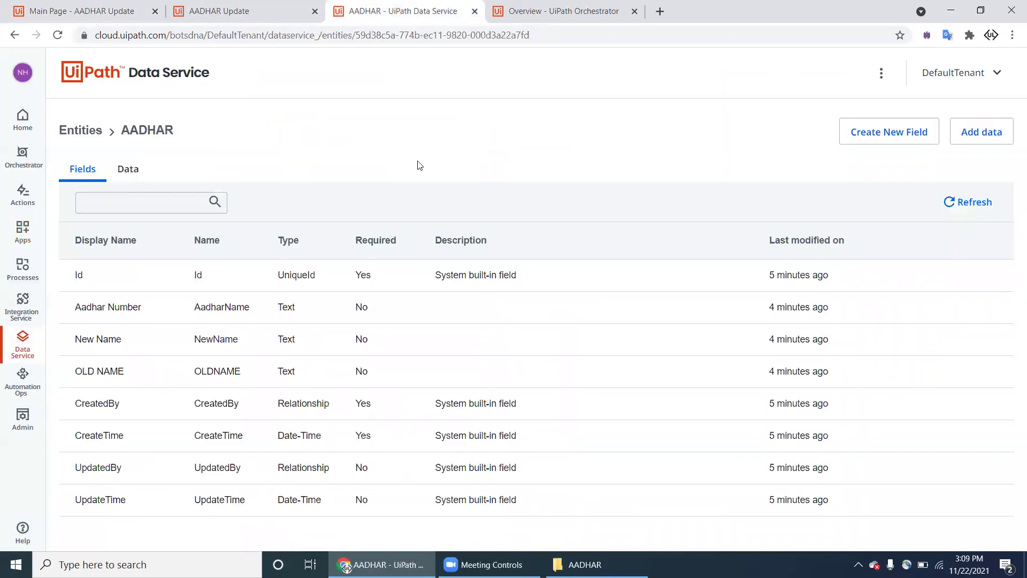
click(145, 174)
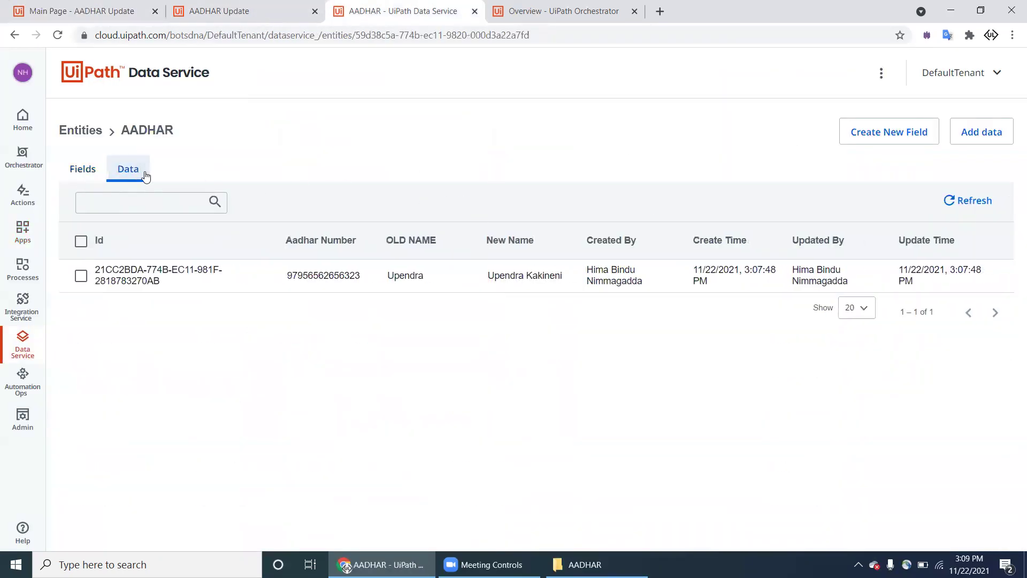
click(168, 4)
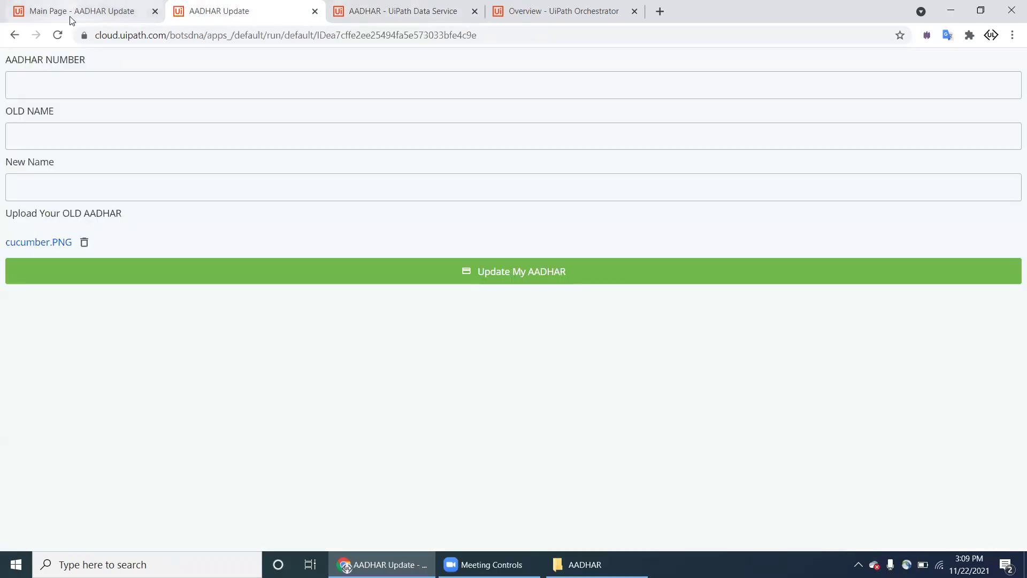
click(74, 12)
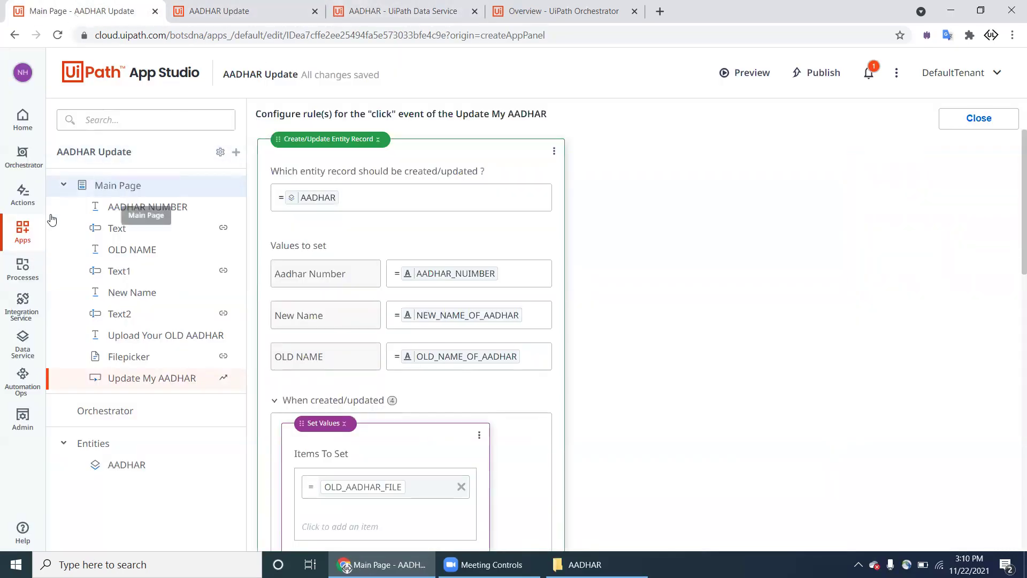
Step: In Orchestrator's Storage Buckets, create a new bucket named AADHAR_CENTER in My Workspace
click(29, 157)
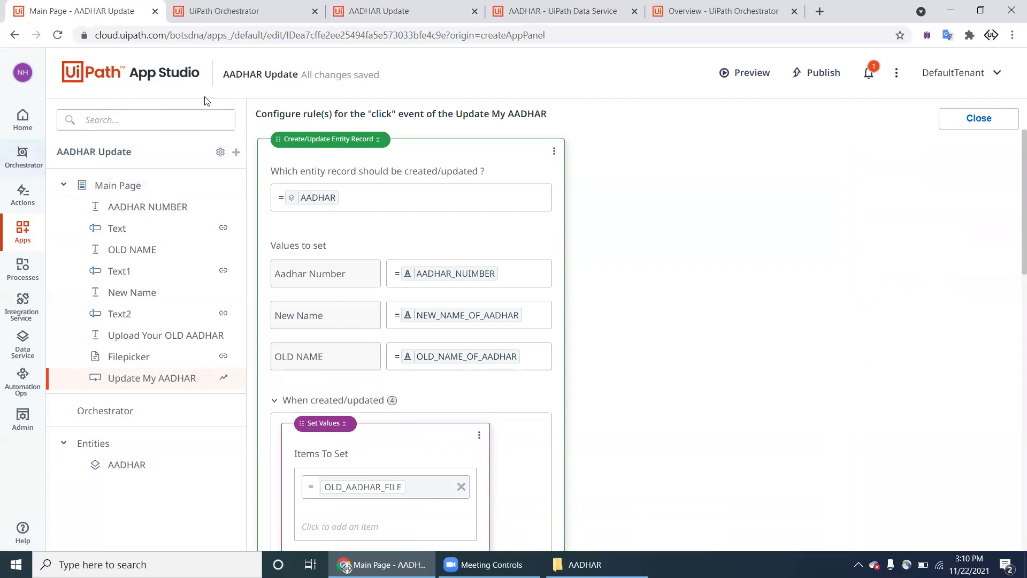
click(257, 12)
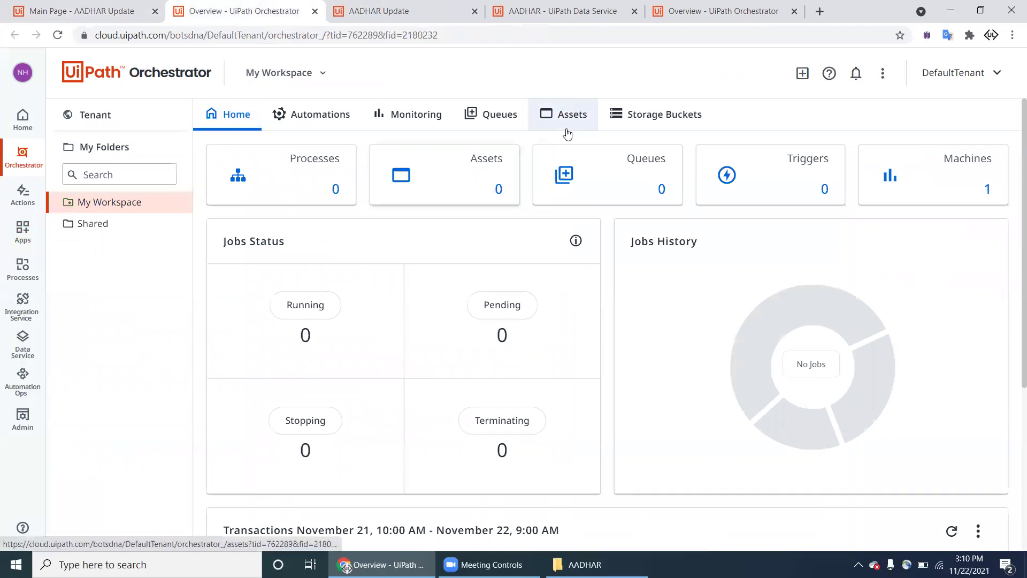
click(651, 121)
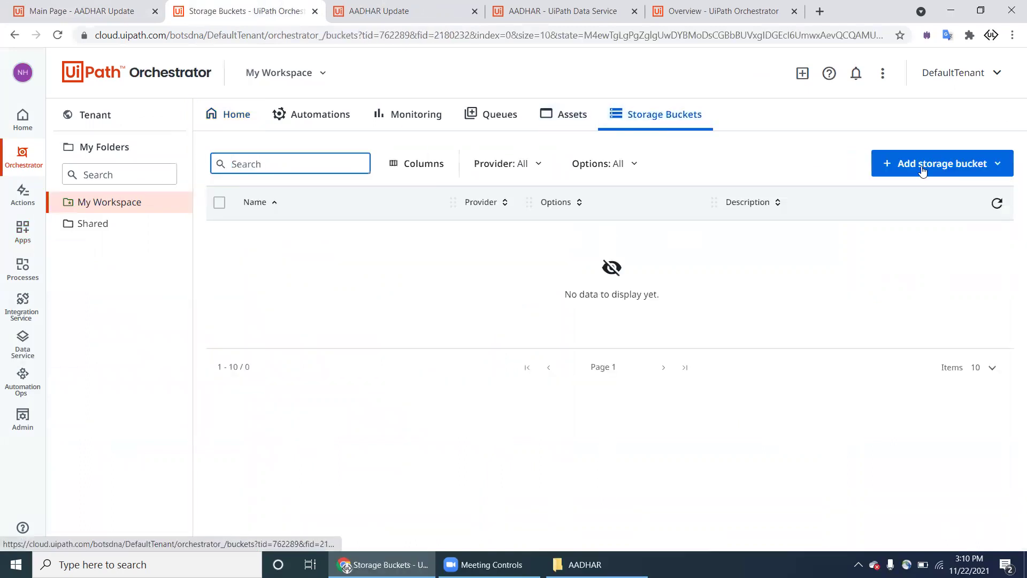
click(957, 174)
click(946, 194)
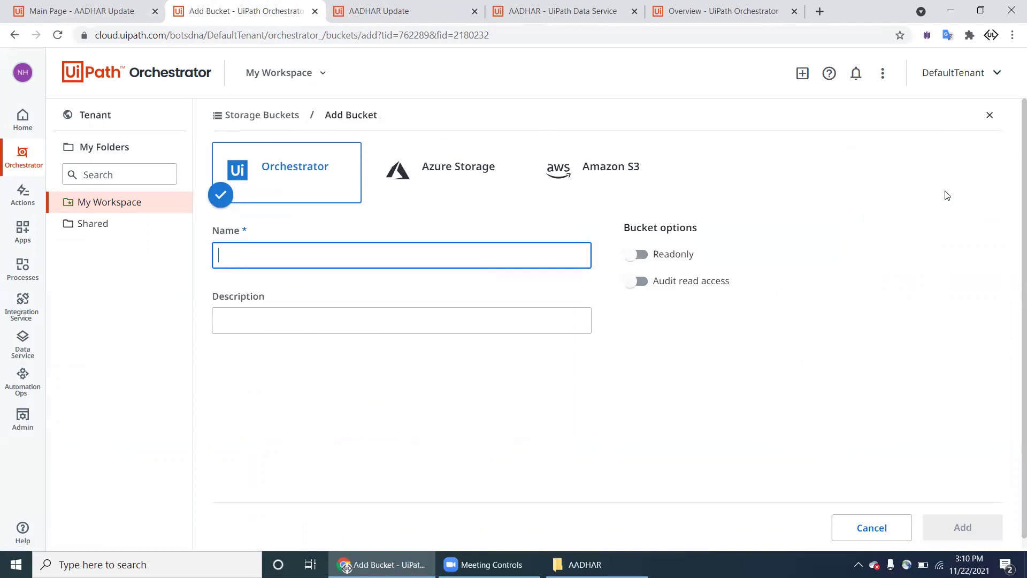
text(AADHA)
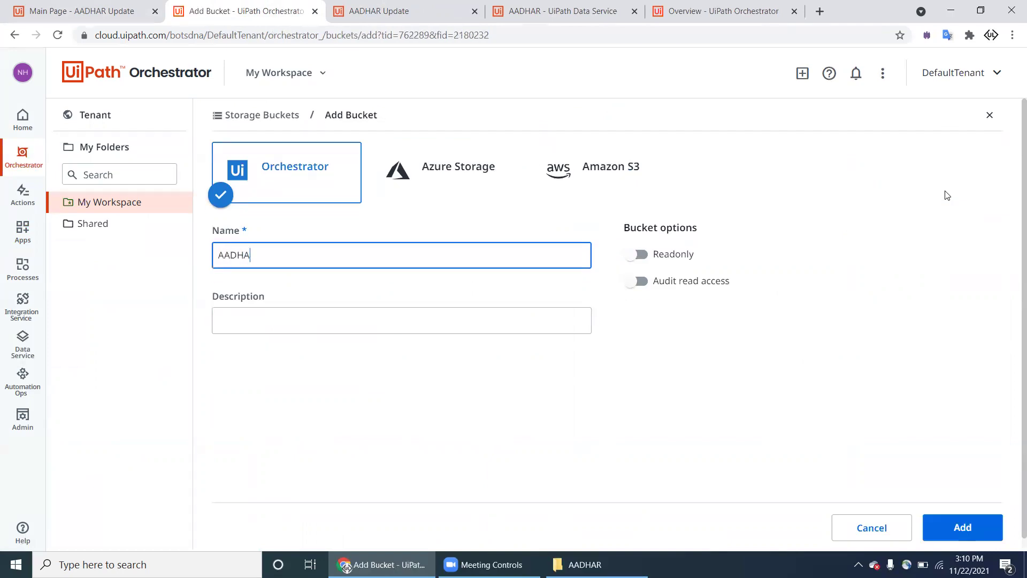
text(RCARD)
key(BackSpace)
key(BackSpace)
key(BackSpace)
text(_CENTER)
click(970, 531)
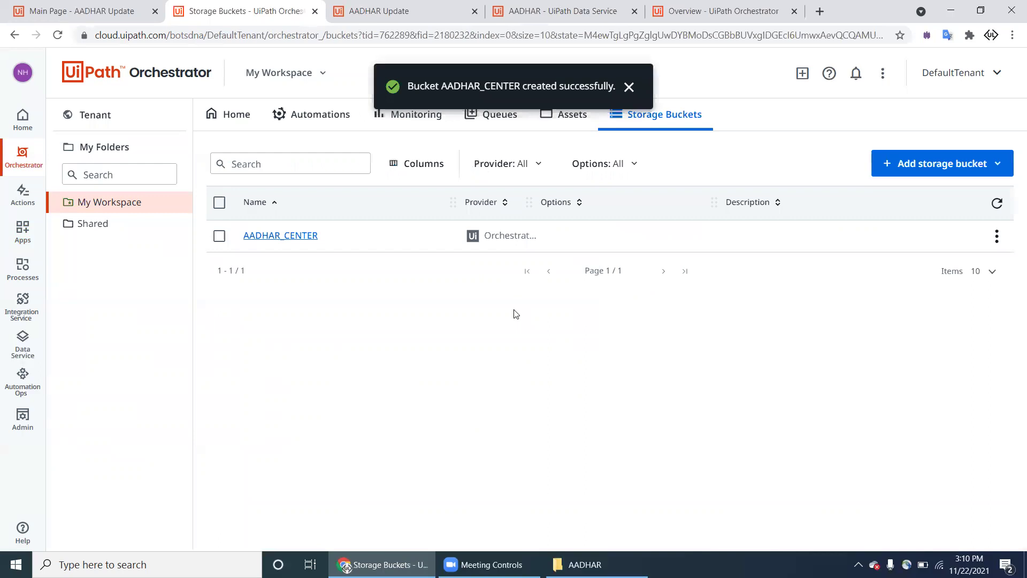
click(120, 20)
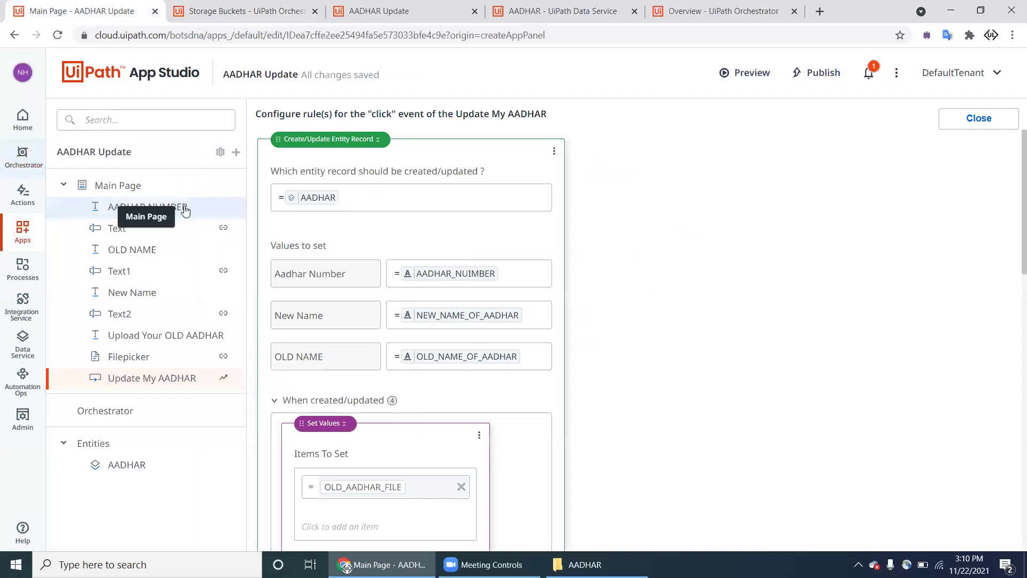
Step: Add the AADHAR_CENTER bucket from the workspace folder and show it under Orchestrator resources
scroll(603, 239, down, 9)
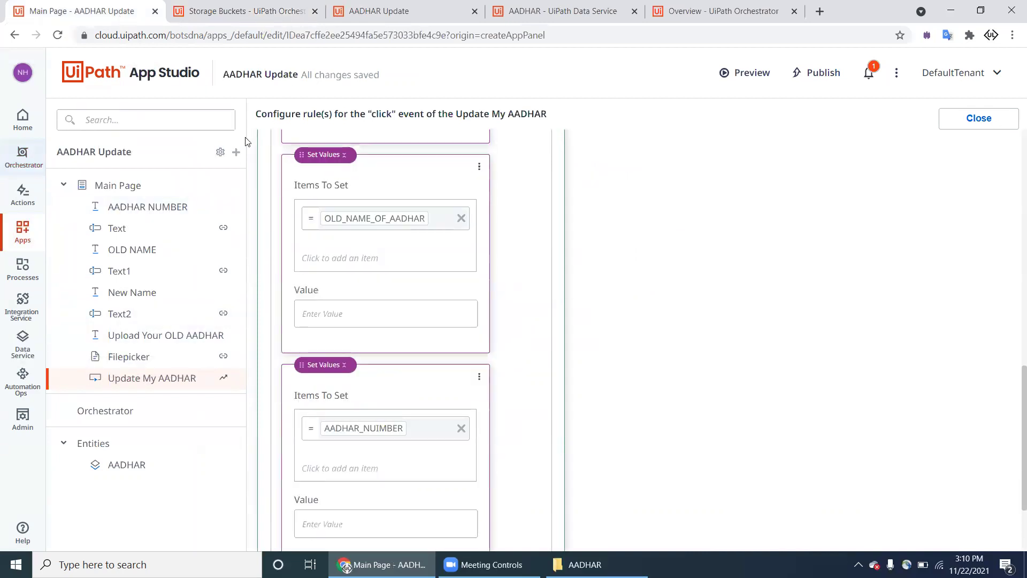
click(236, 153)
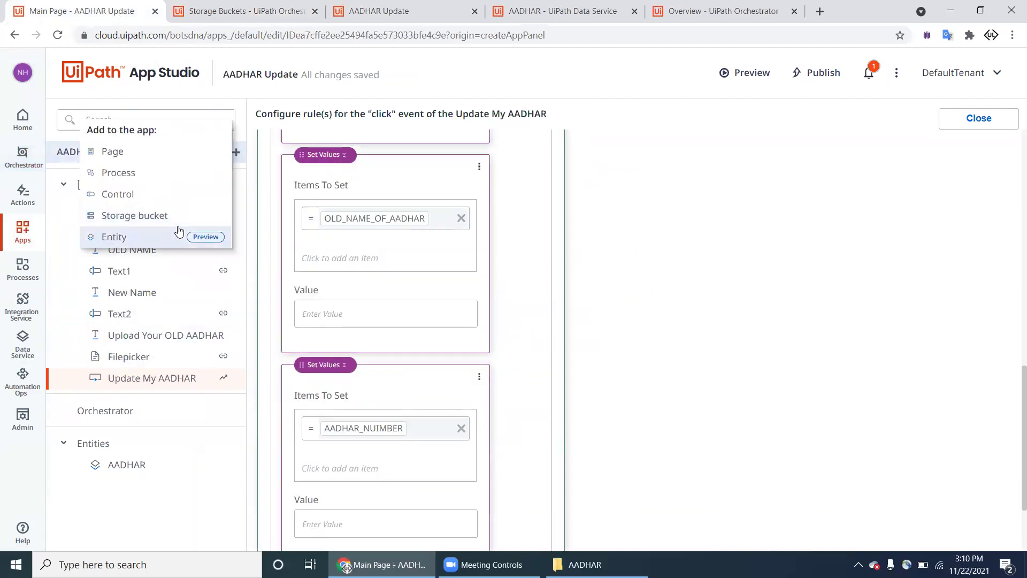
click(176, 217)
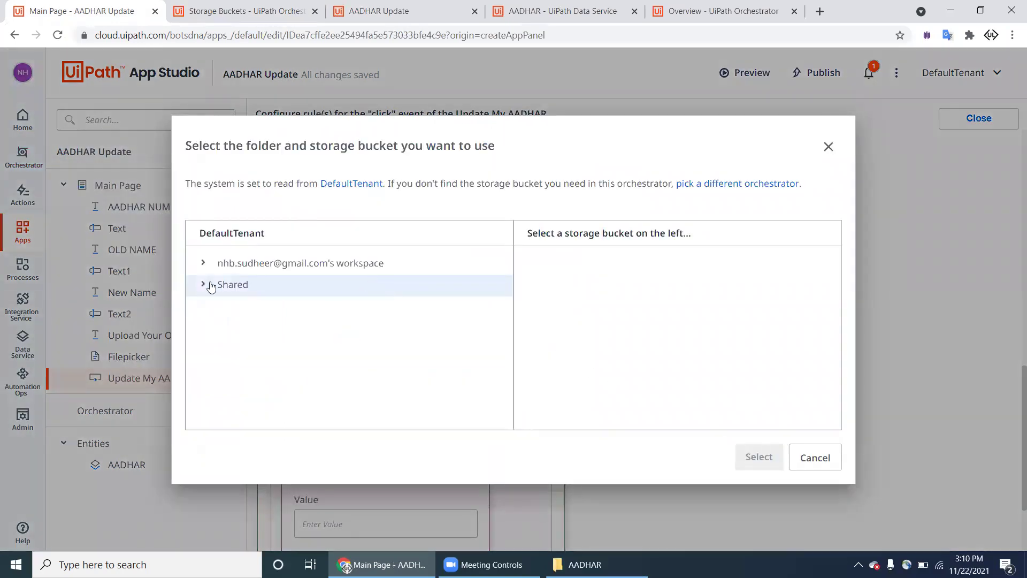
click(202, 263)
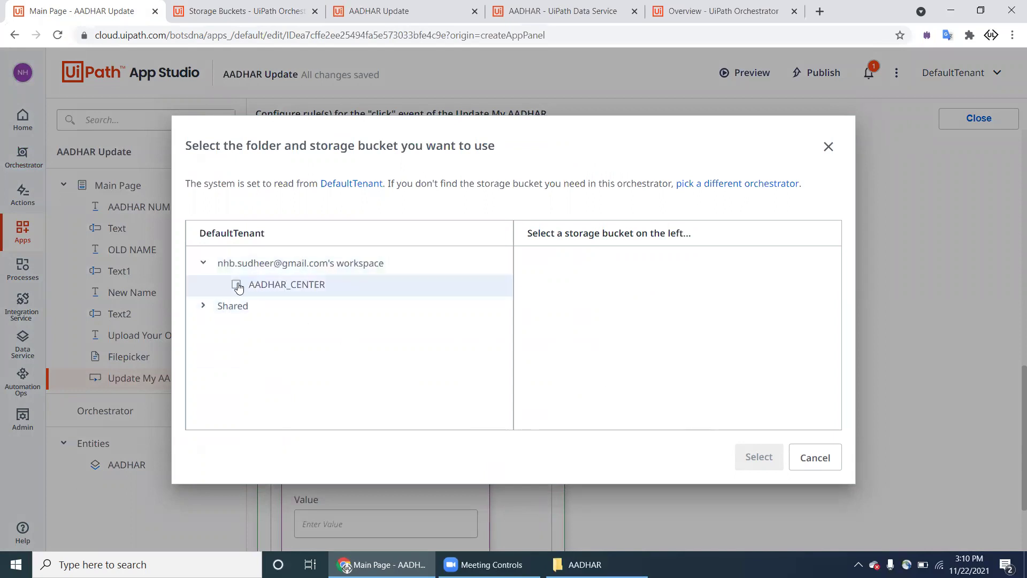
click(236, 285)
click(757, 459)
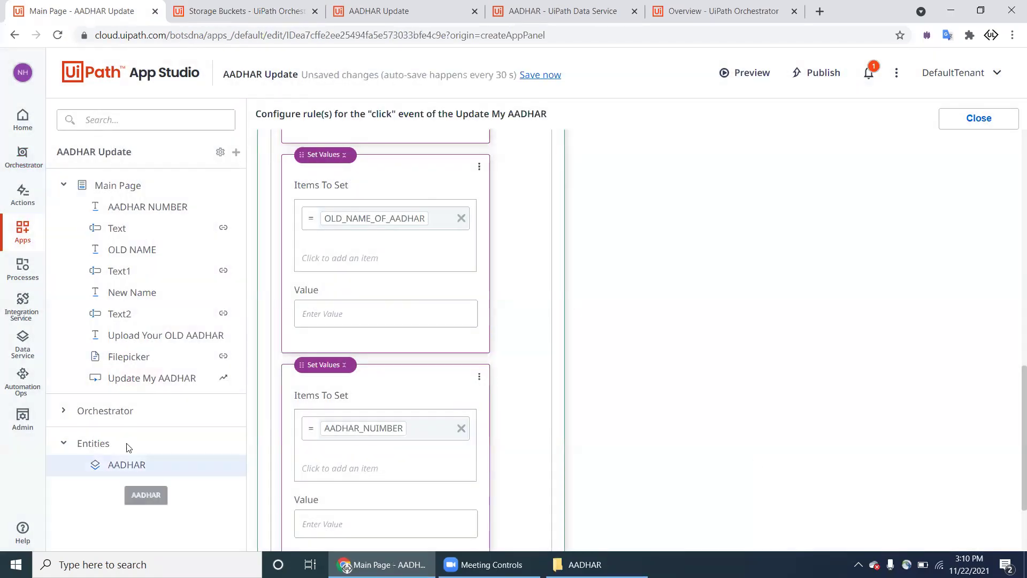
click(63, 411)
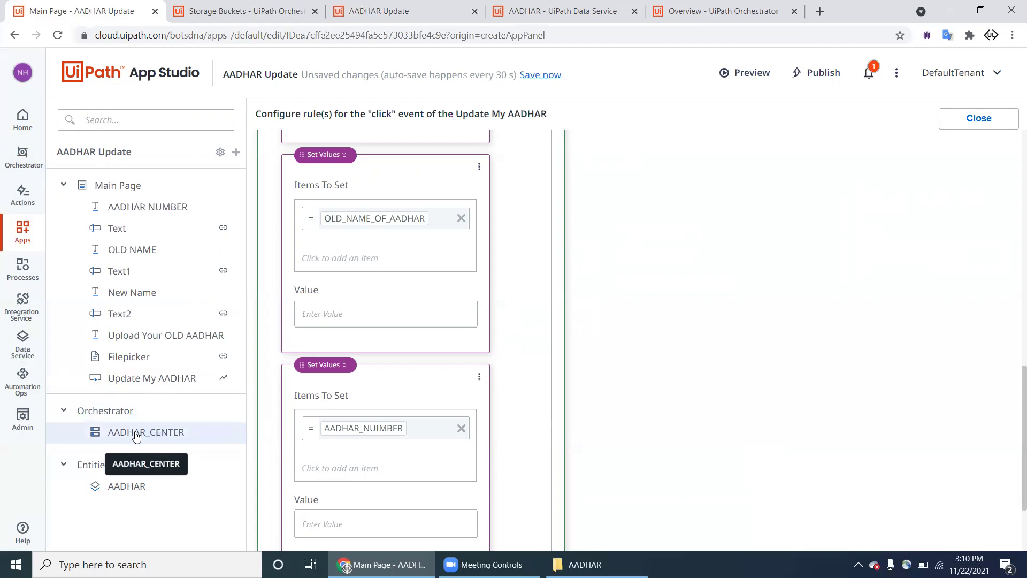
scroll(488, 317, down, 2)
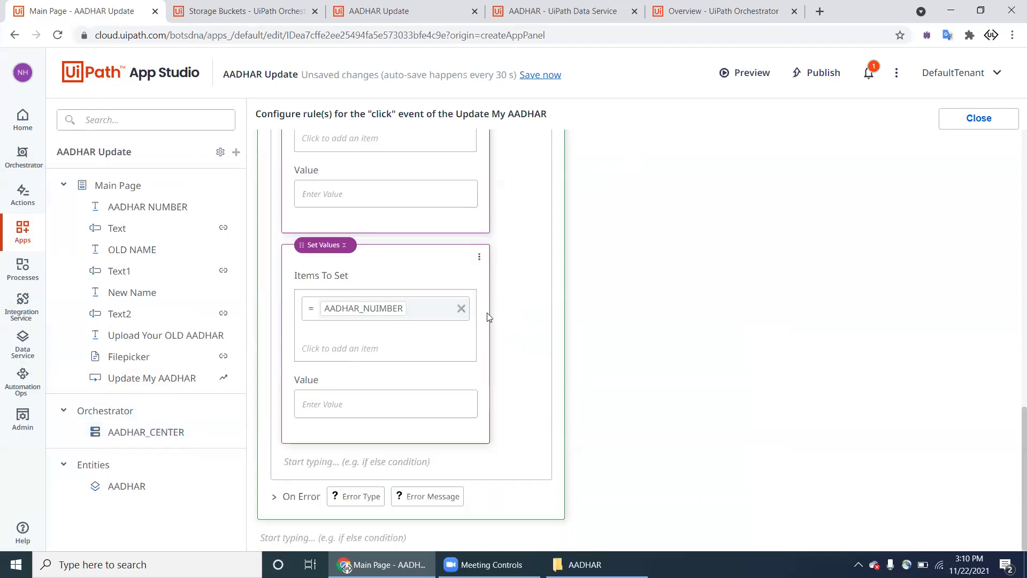
Step: Add an 'Upload file to Storage bucket' action after the last step of the click rule
click(337, 532)
click(604, 459)
scroll(605, 461, up, 5)
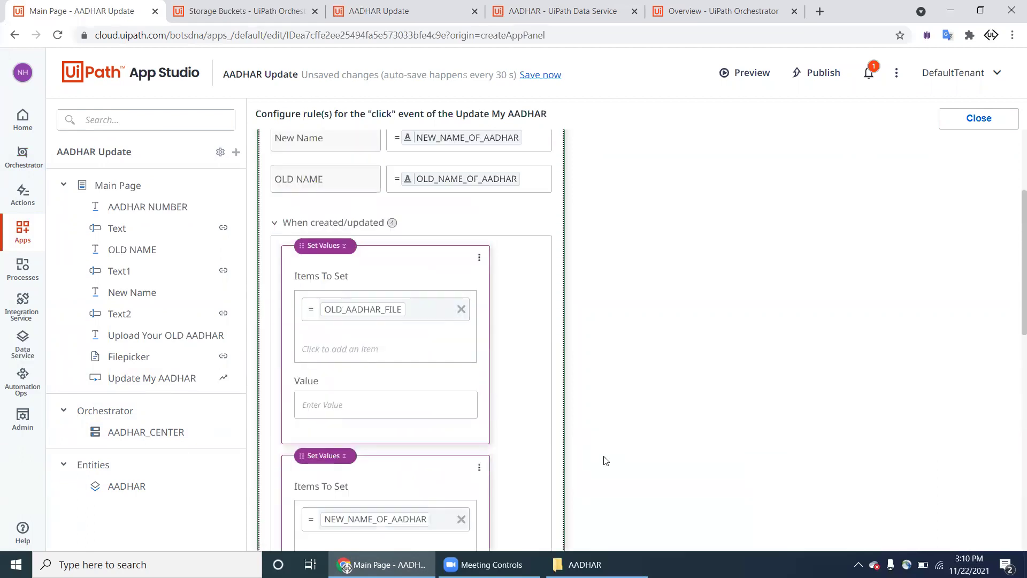
scroll(605, 460, up, 3)
scroll(419, 400, down, 10)
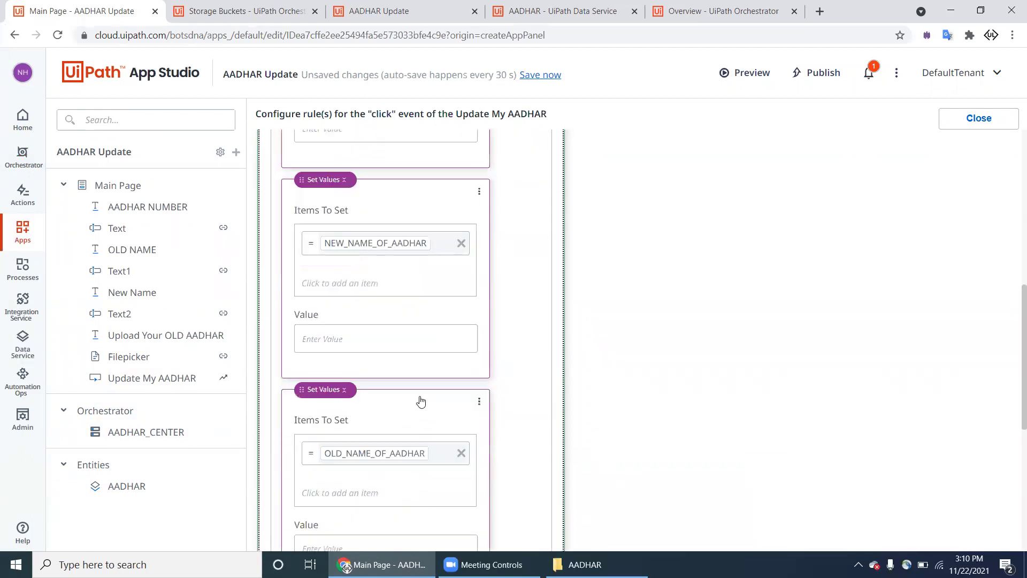
click(312, 464)
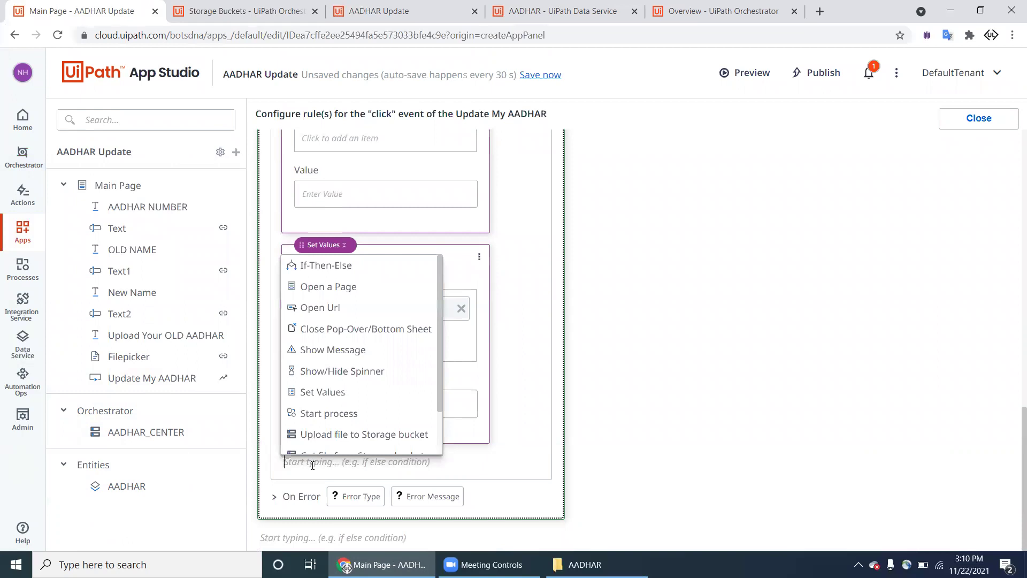
scroll(348, 407, down, 1)
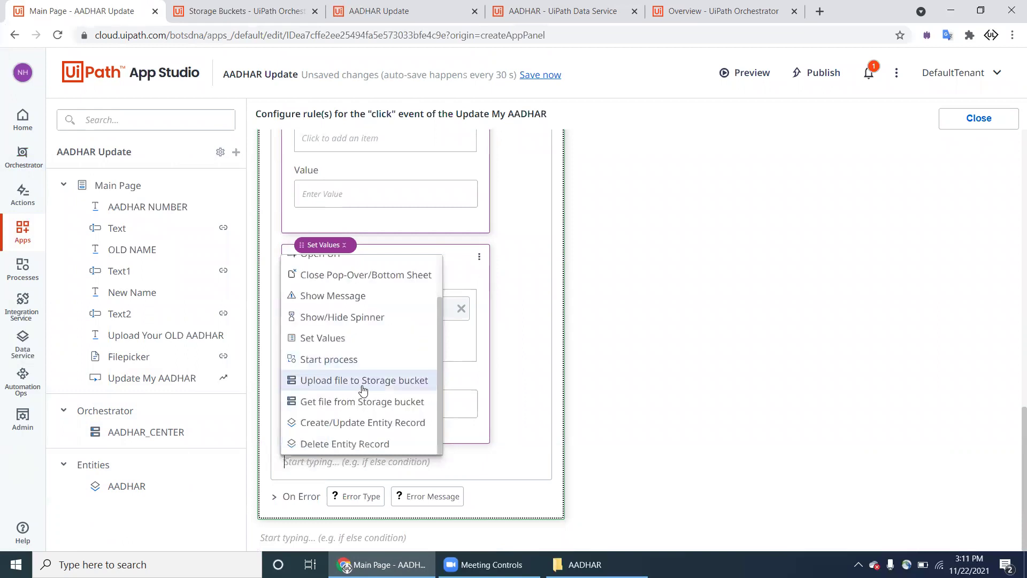
click(363, 380)
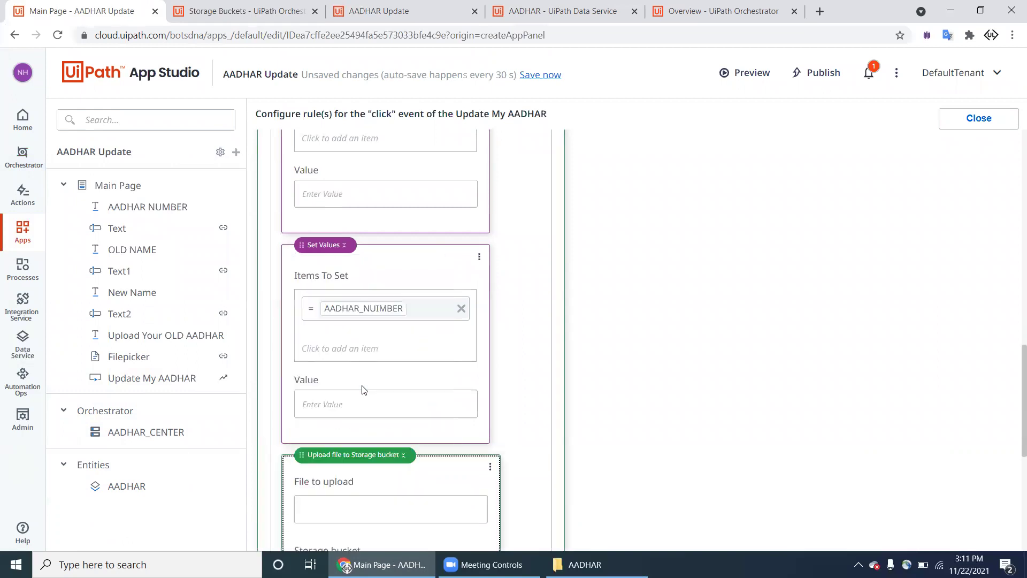
Step: Set File to upload to Filepicker.Value and Storage bucket to AADHAR_CENTER, then close the editor
scroll(367, 419, down, 4)
click(362, 285)
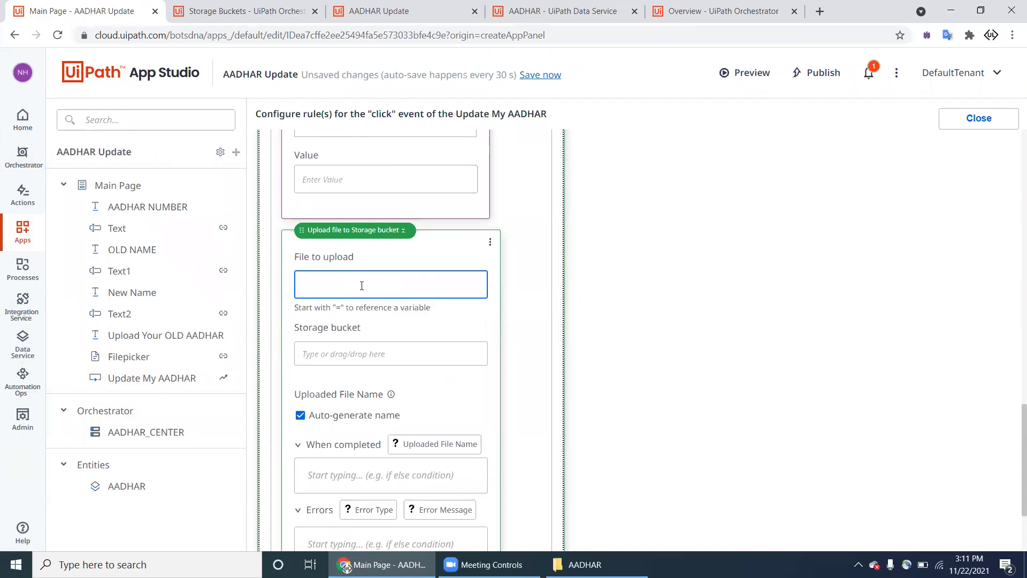
text(=)
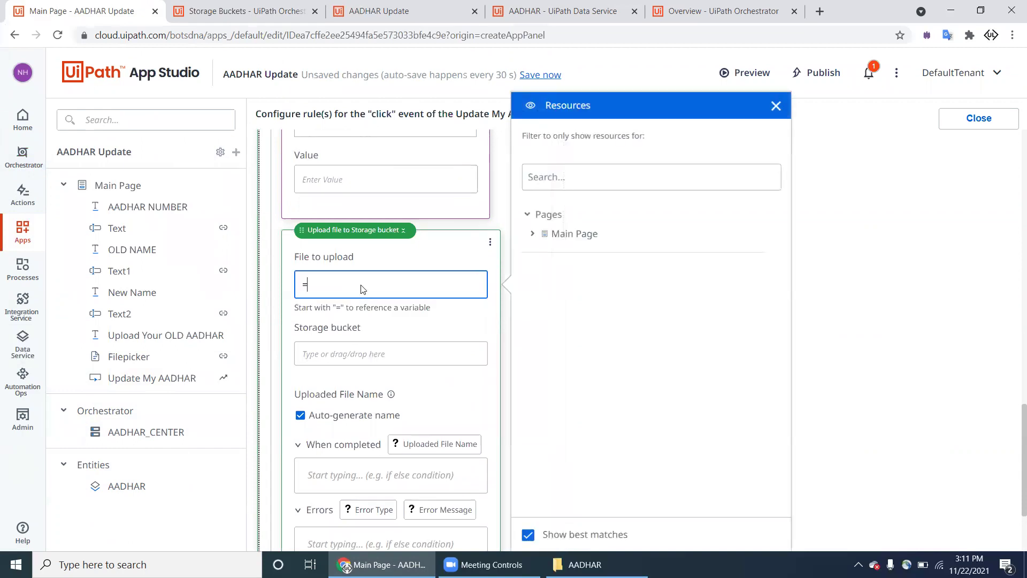
click(533, 234)
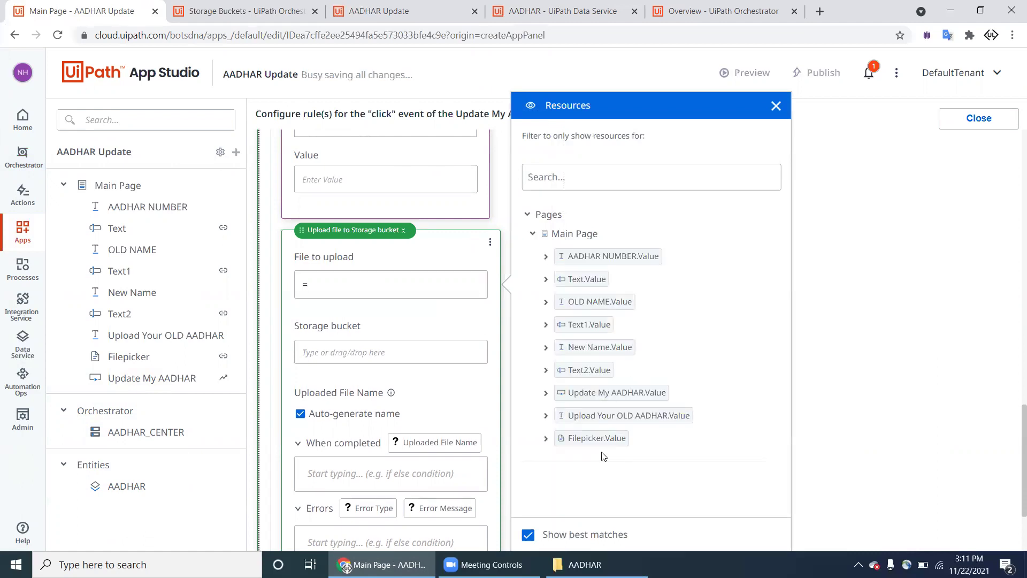
drag(599, 442, 426, 288)
click(393, 359)
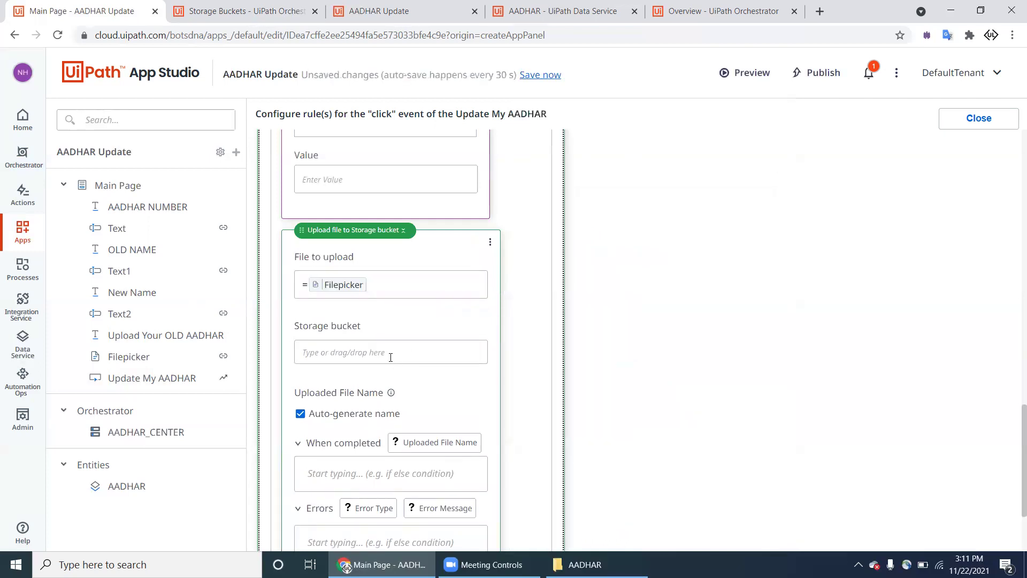
drag(591, 233, 399, 360)
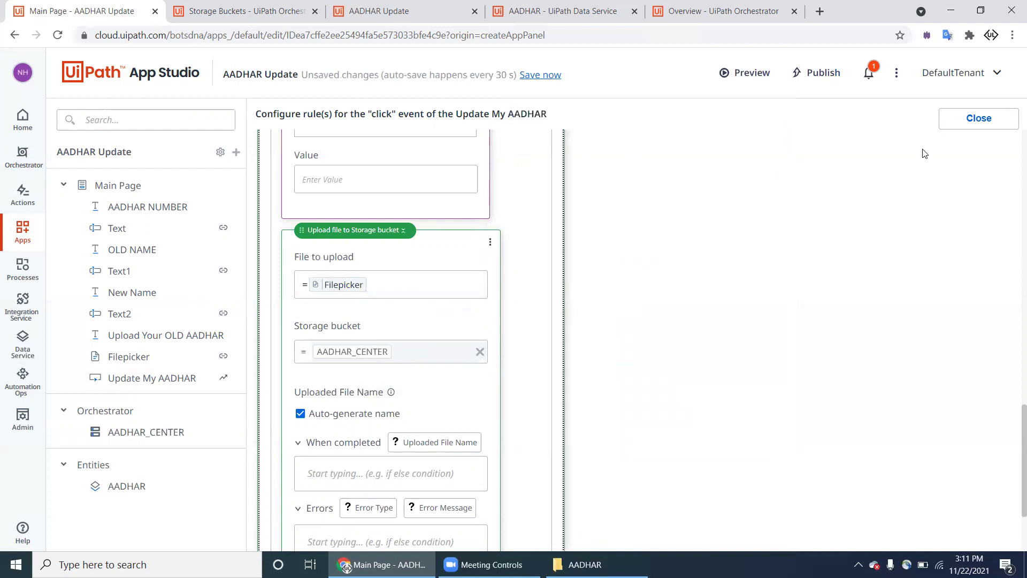
click(946, 126)
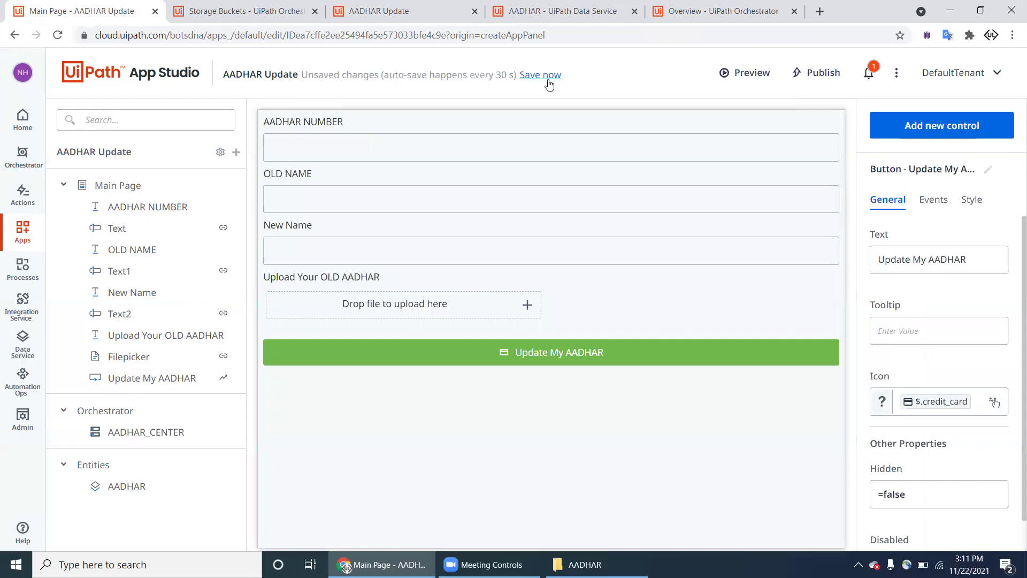
Step: Save the app, launch its preview, and check that the AADHAR_CENTER bucket holds no files
click(551, 81)
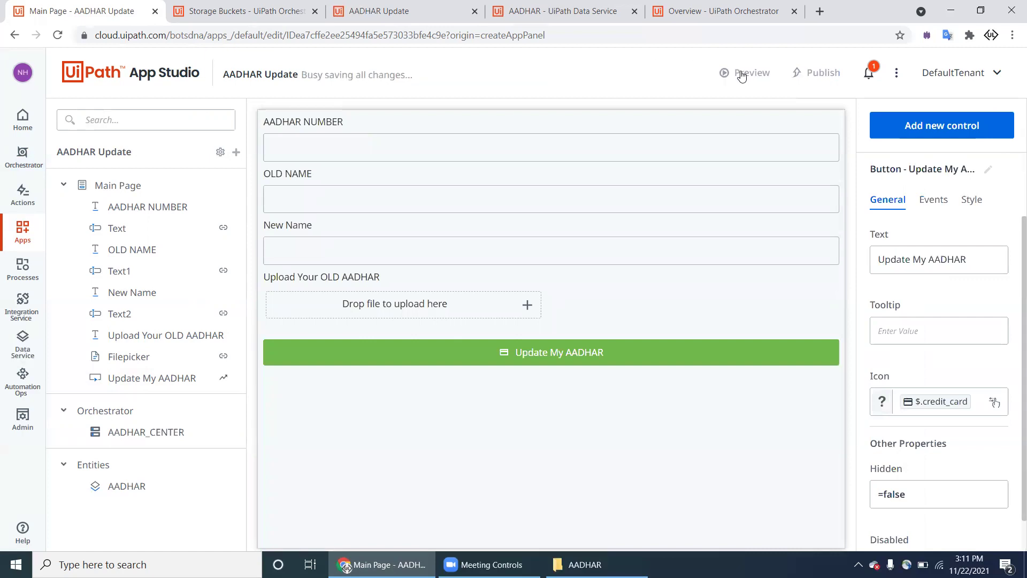
click(742, 75)
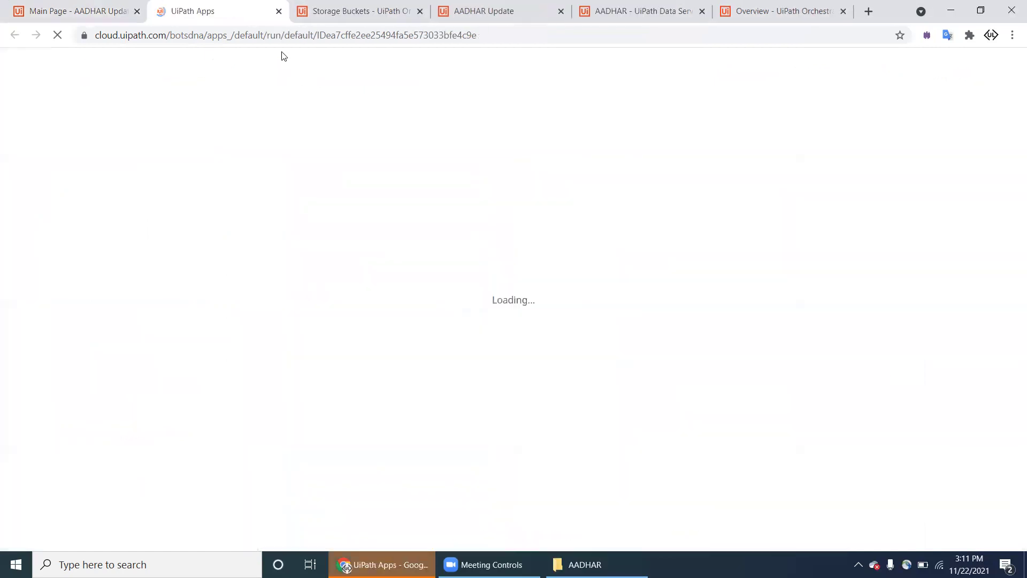
click(347, 21)
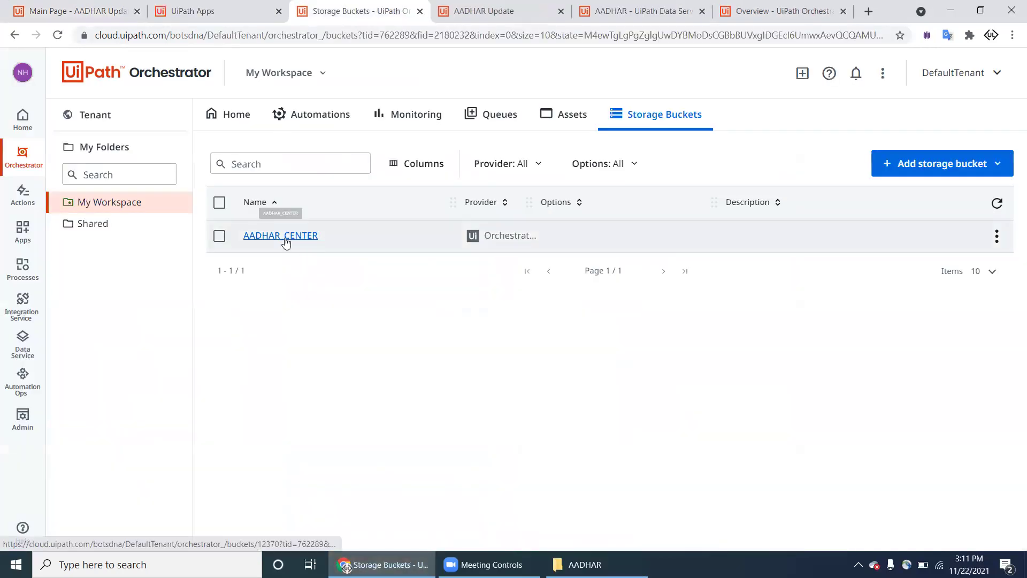
click(284, 236)
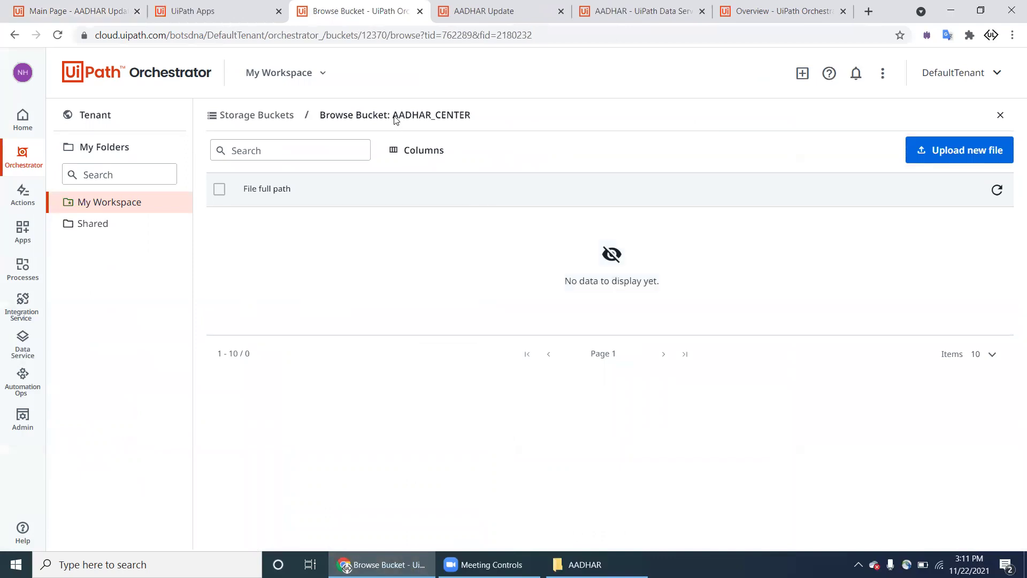
click(234, 21)
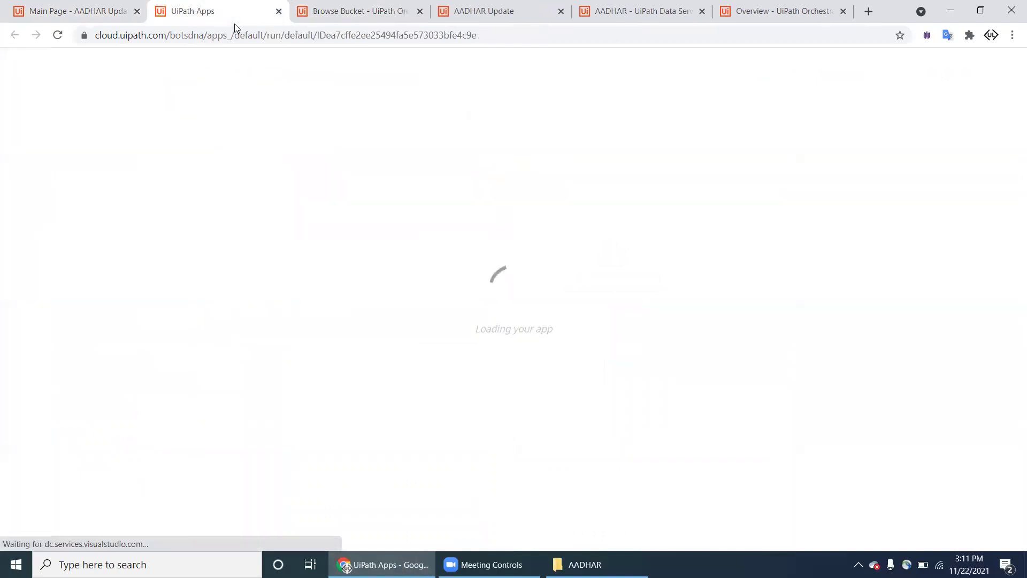
Step: Open the sample Aadhaar card image in Photos and resize the browser to sit beside it
click(213, 94)
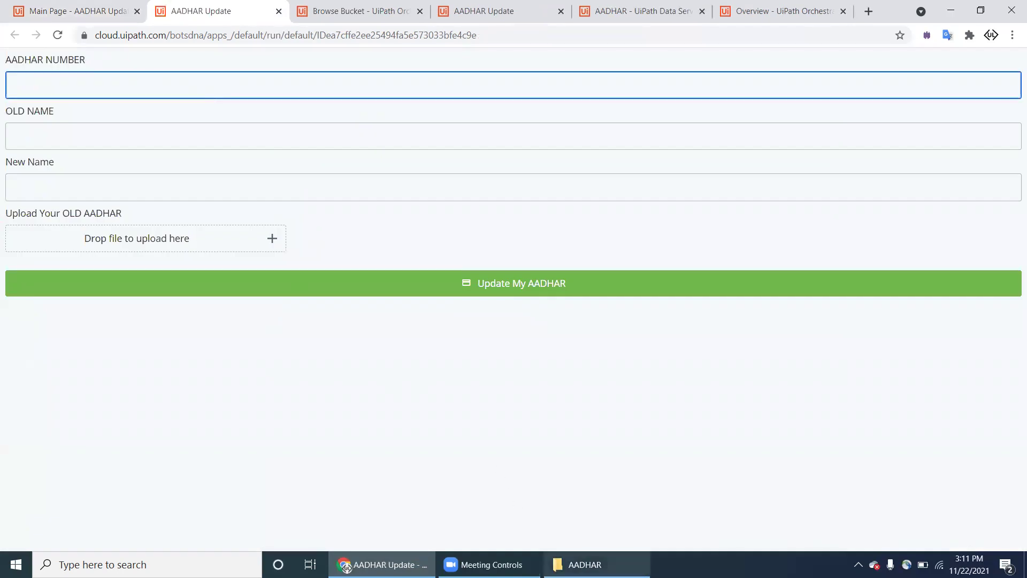
click(585, 564)
double_click(182, 121)
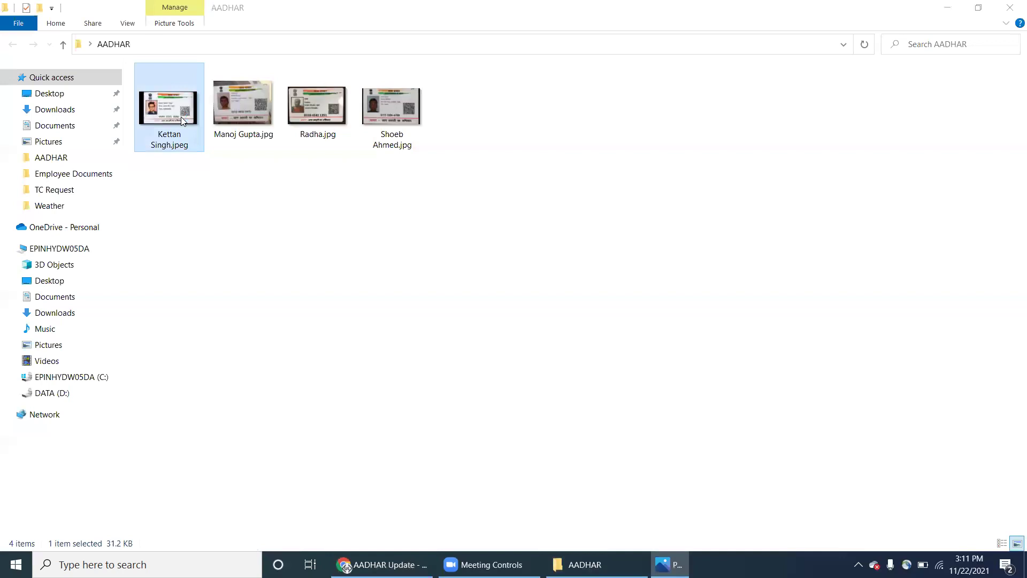
click(382, 565)
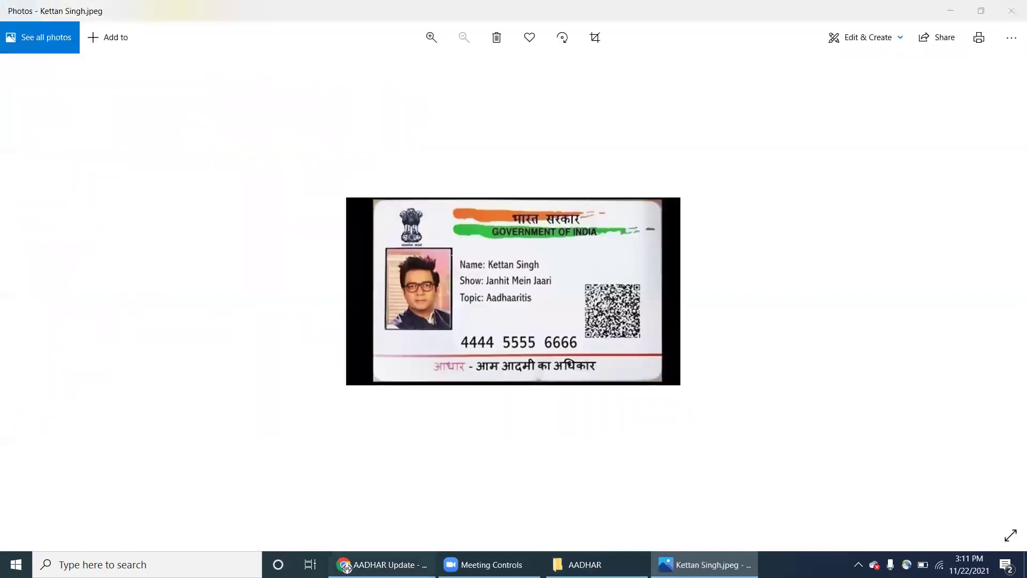
double_click(909, 4)
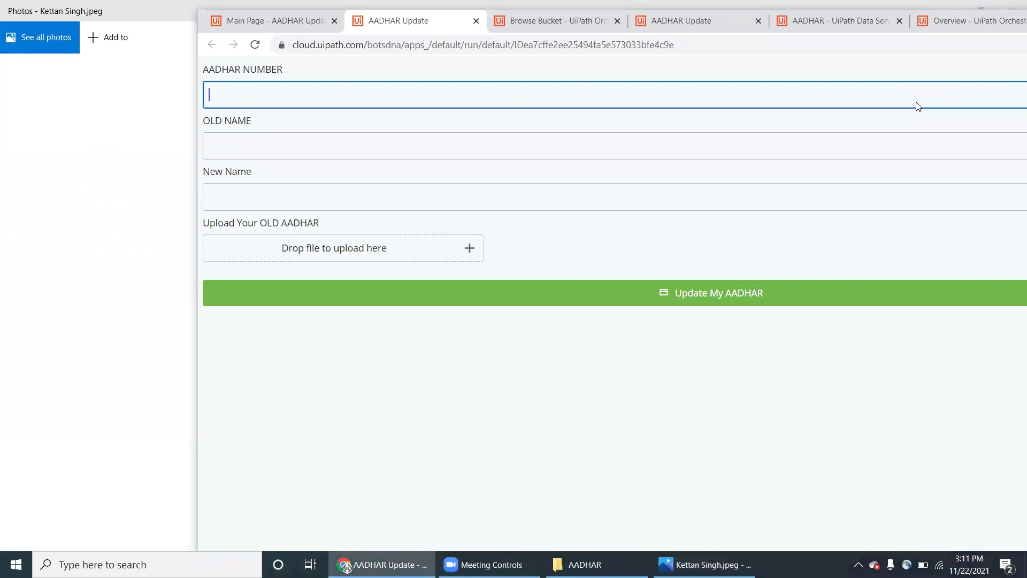
Step: Enter the card's AADHAR number, the holder's old name and a new name into the form
drag(910, 21, 943, 384)
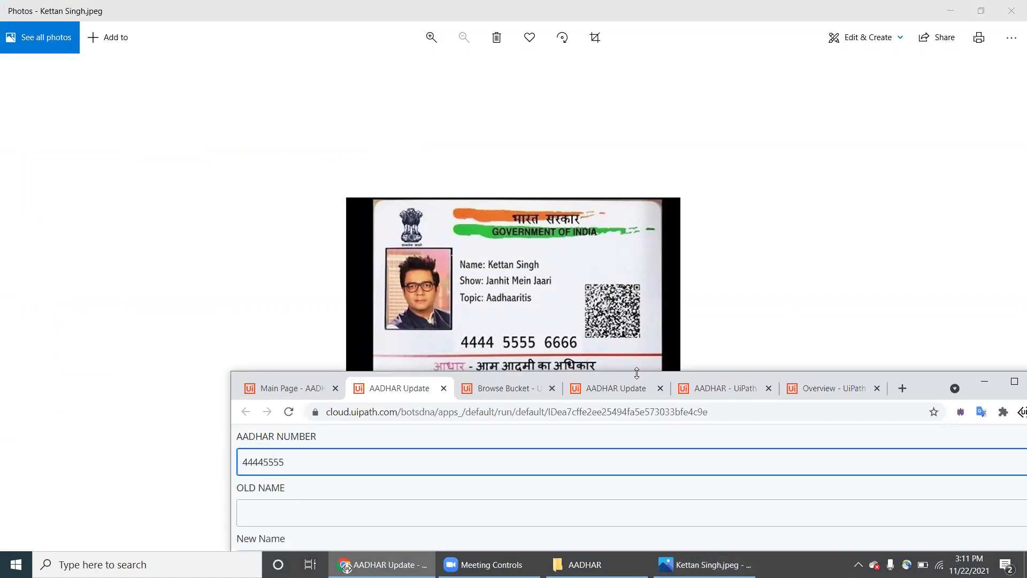
text(6666)
key(Tab)
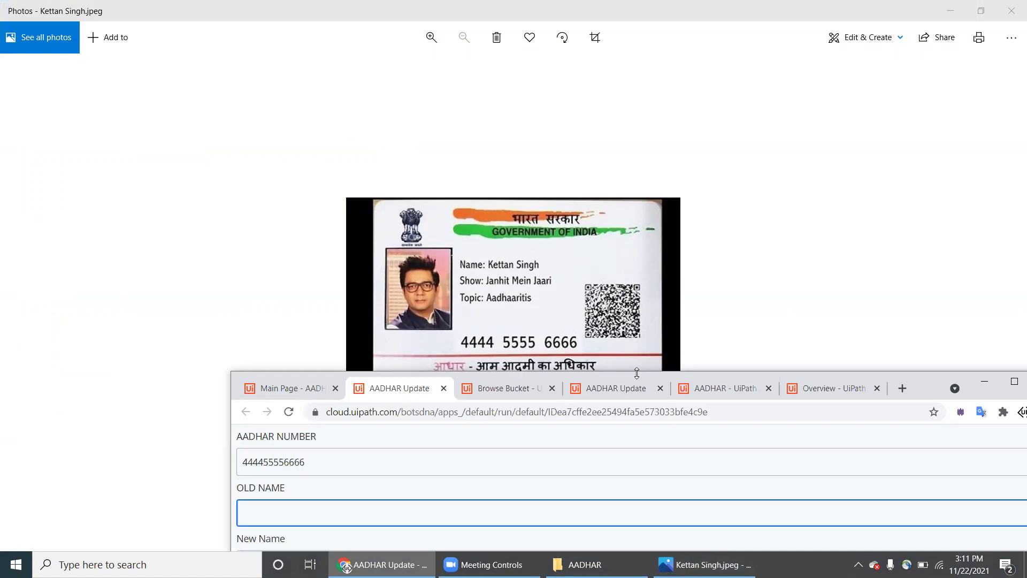
drag(940, 381, 915, 246)
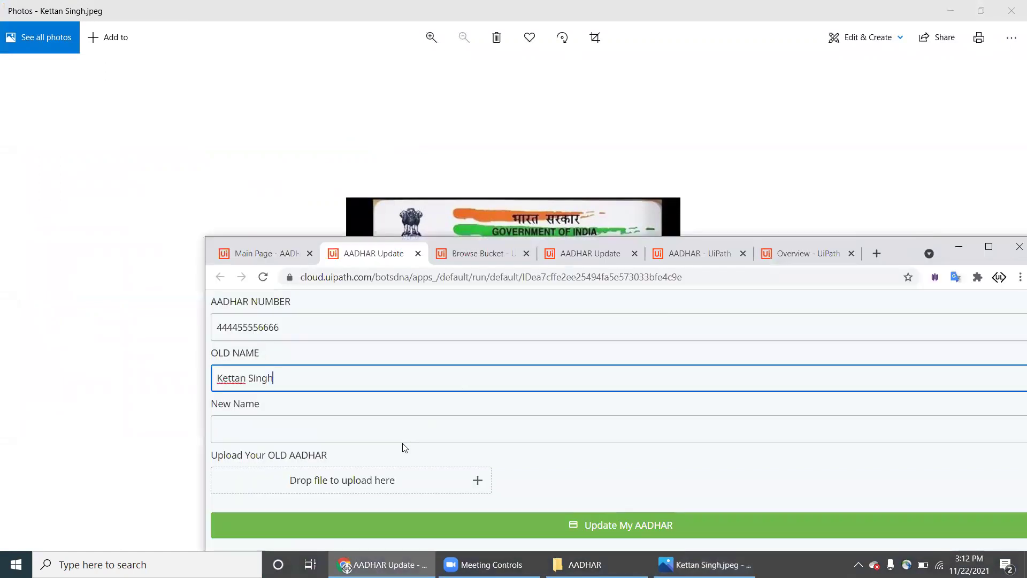
click(397, 431)
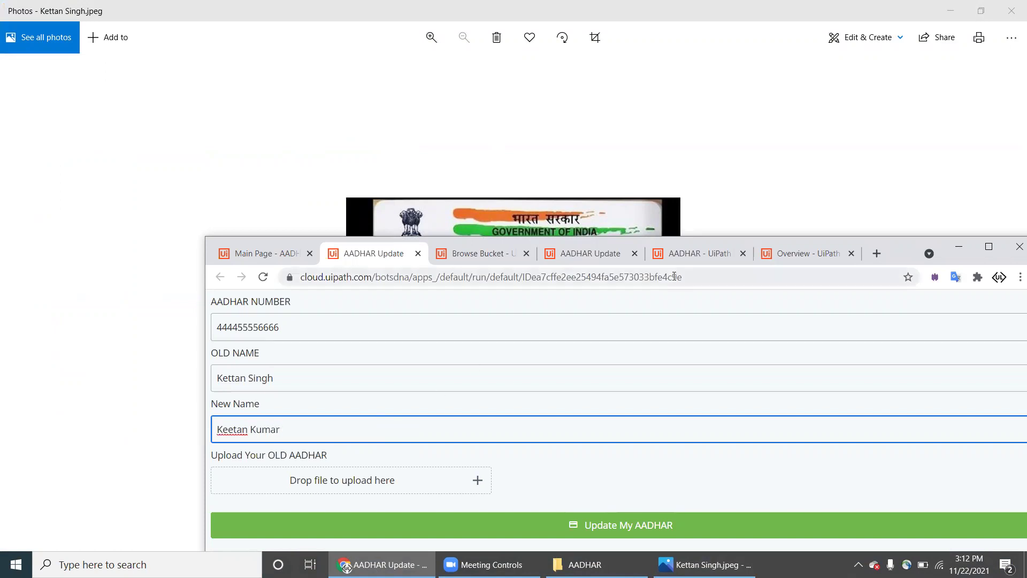
click(425, 495)
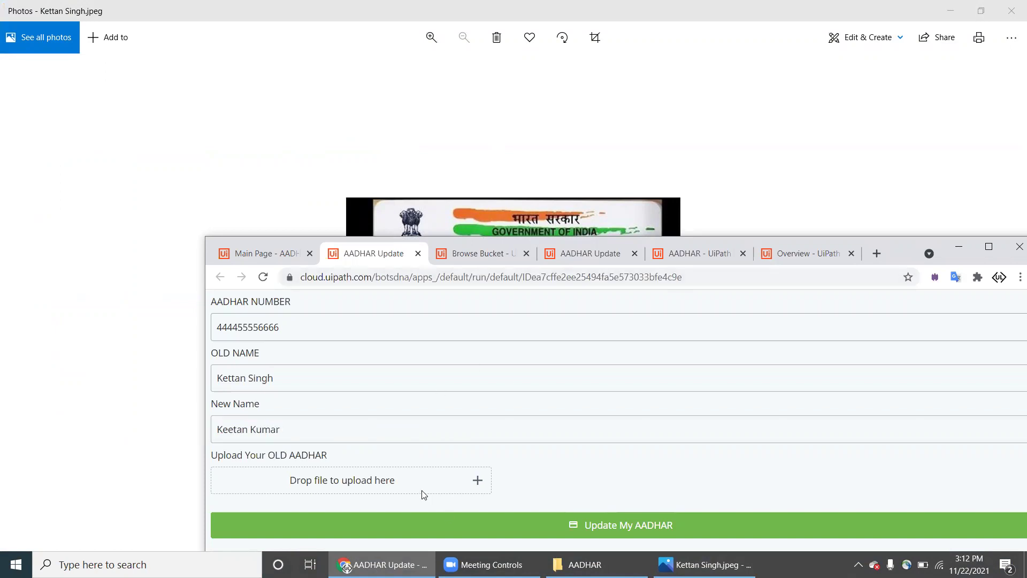
Step: Attach the old AADHAR card image from the AADHAR folder and submit with Update My AADHAR
click(479, 479)
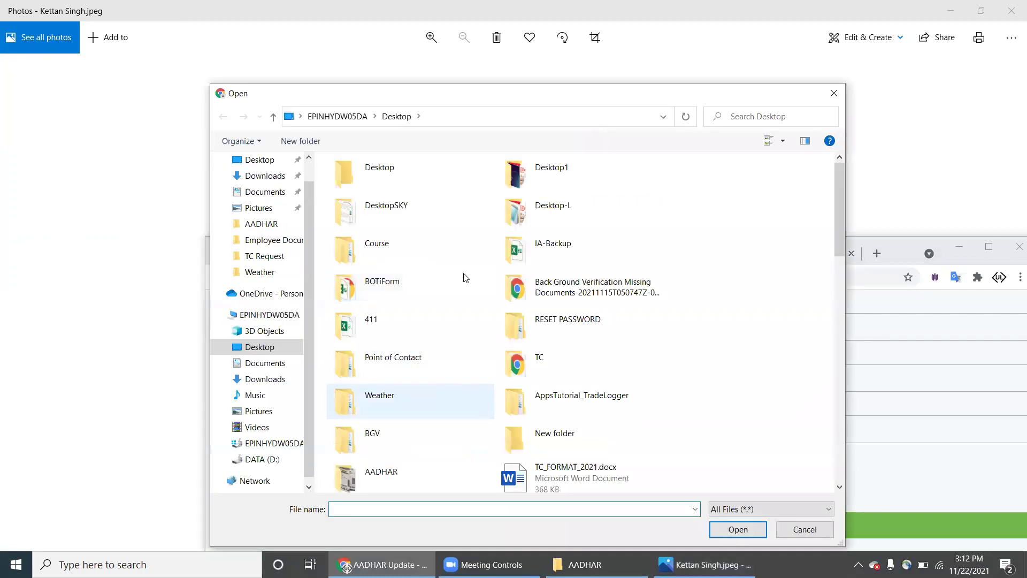
text(a)
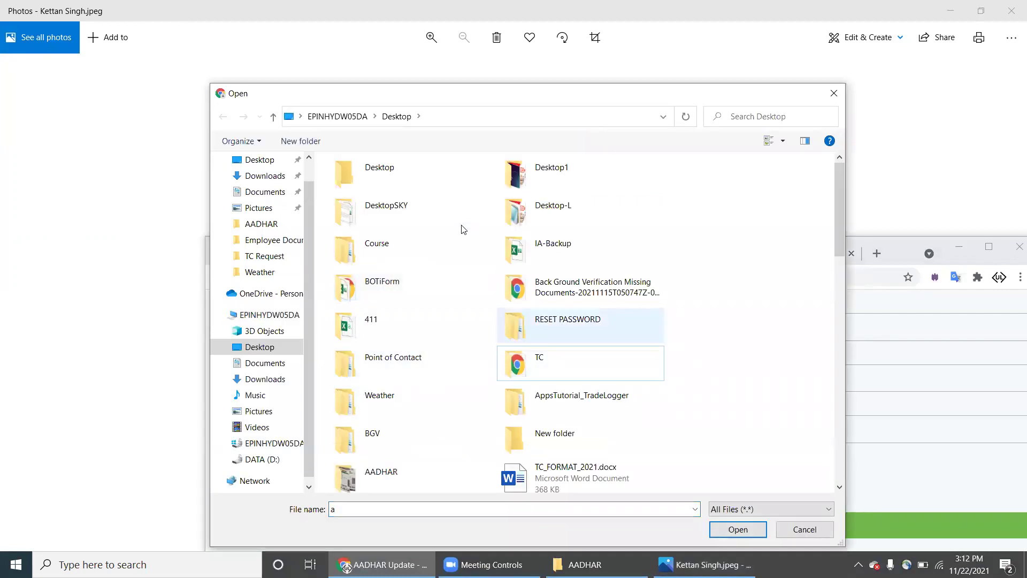
scroll(463, 229, down, 5)
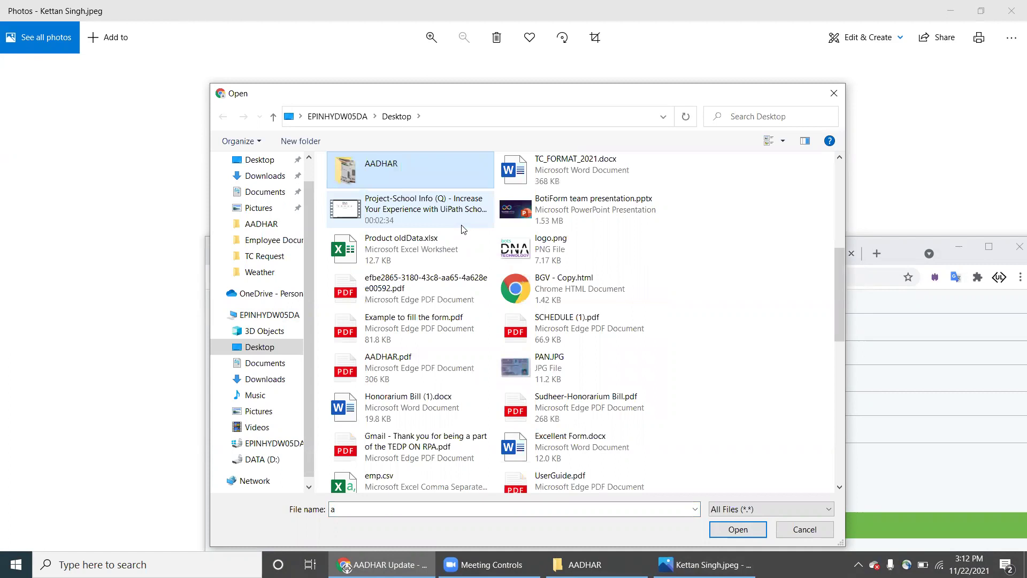
double_click(434, 173)
double_click(376, 216)
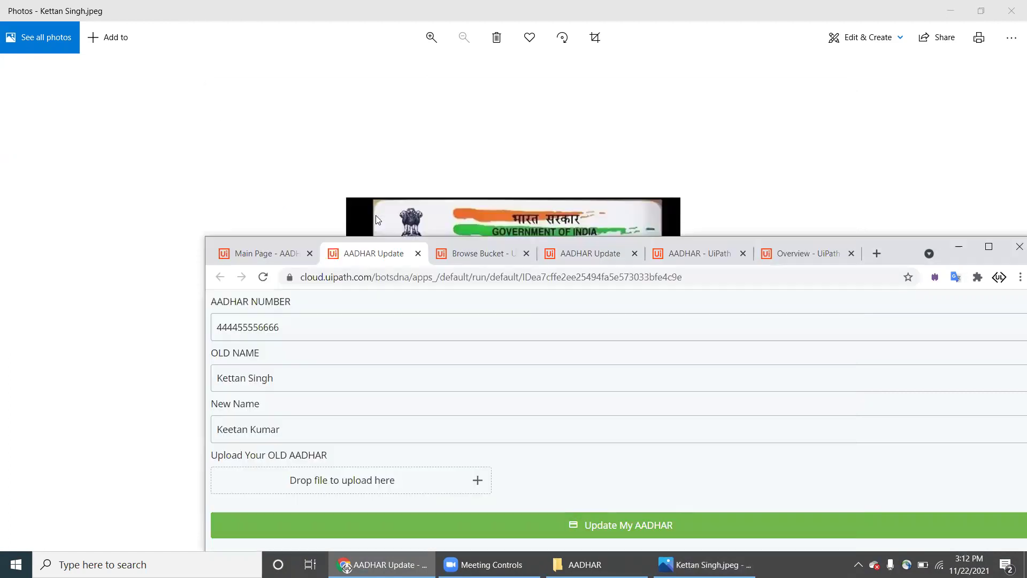
click(989, 247)
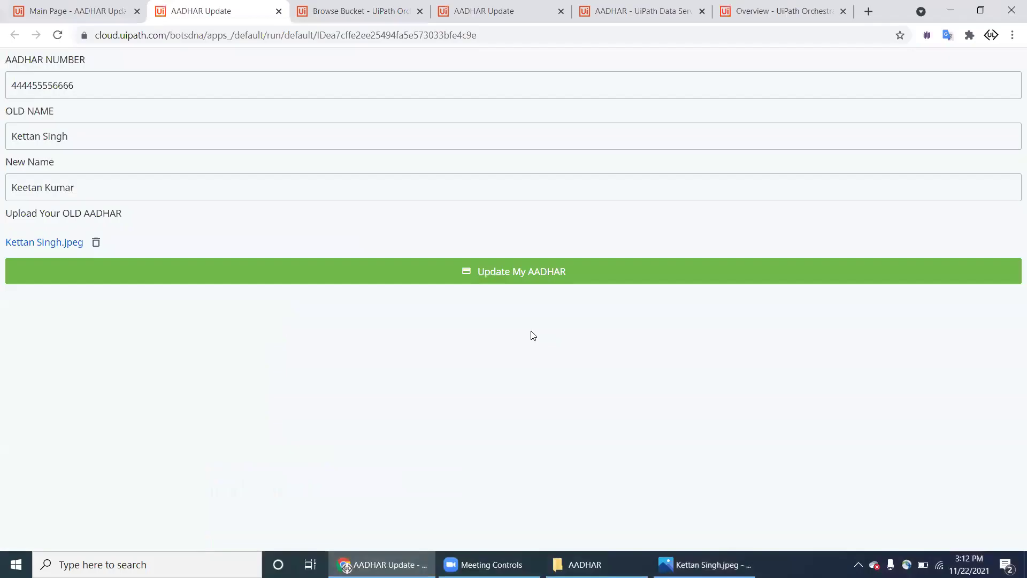
click(489, 278)
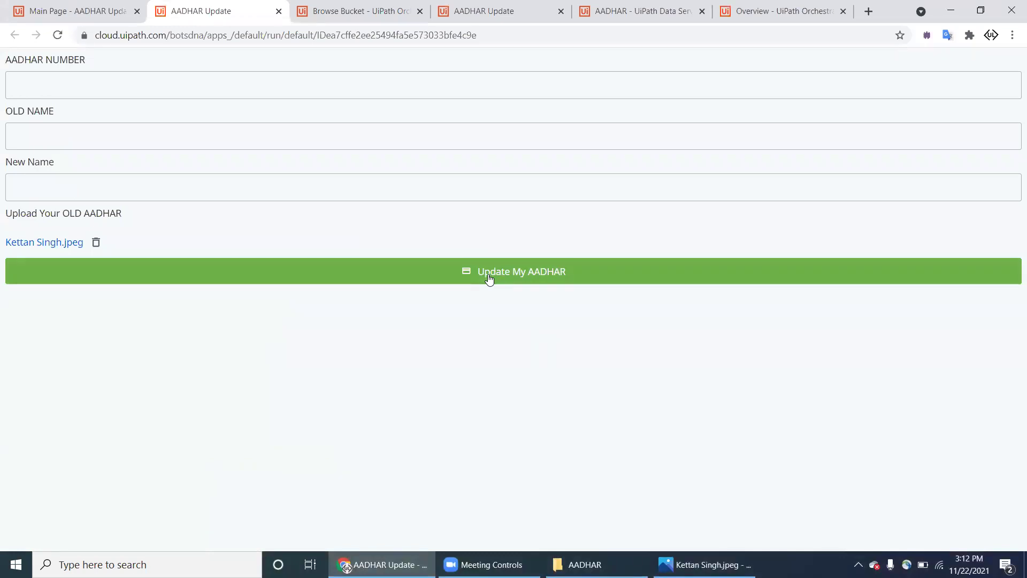
Step: Refresh the AADHAR_CENTER bucket in Orchestrator to confirm it still holds no files
click(107, 13)
key(ctrl+3)
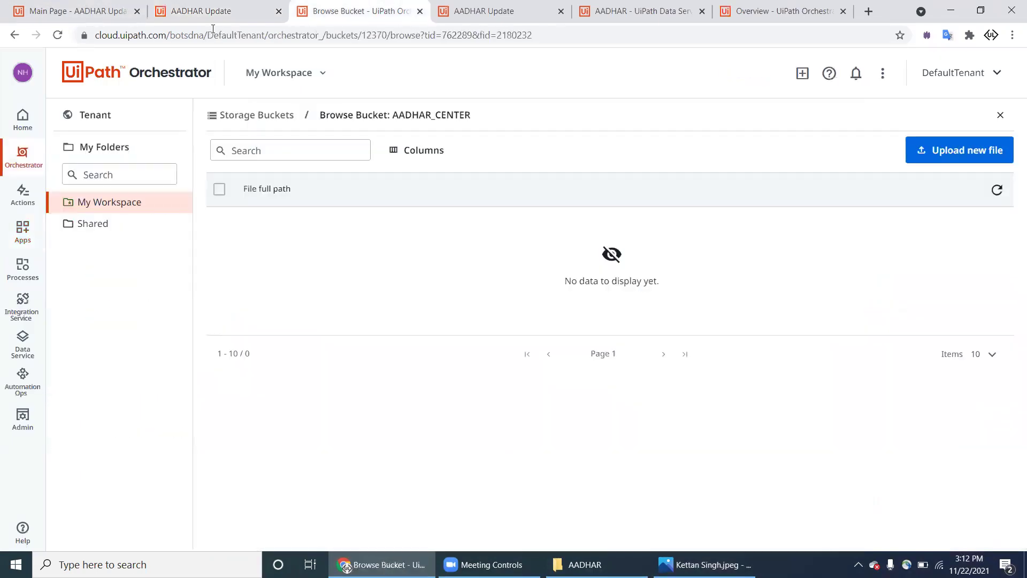
click(997, 190)
Step: Close the duplicate AADHAR Update app tab and its separate window to return to App Studio
key(ctrl+shift+Tab)
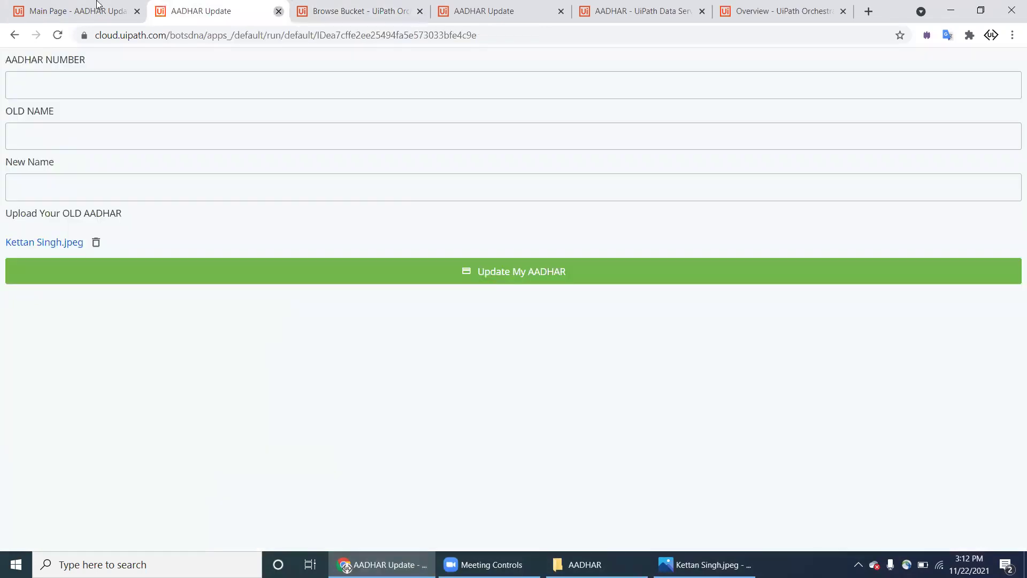
key(ctrl+w)
key(ctrl+Tab)
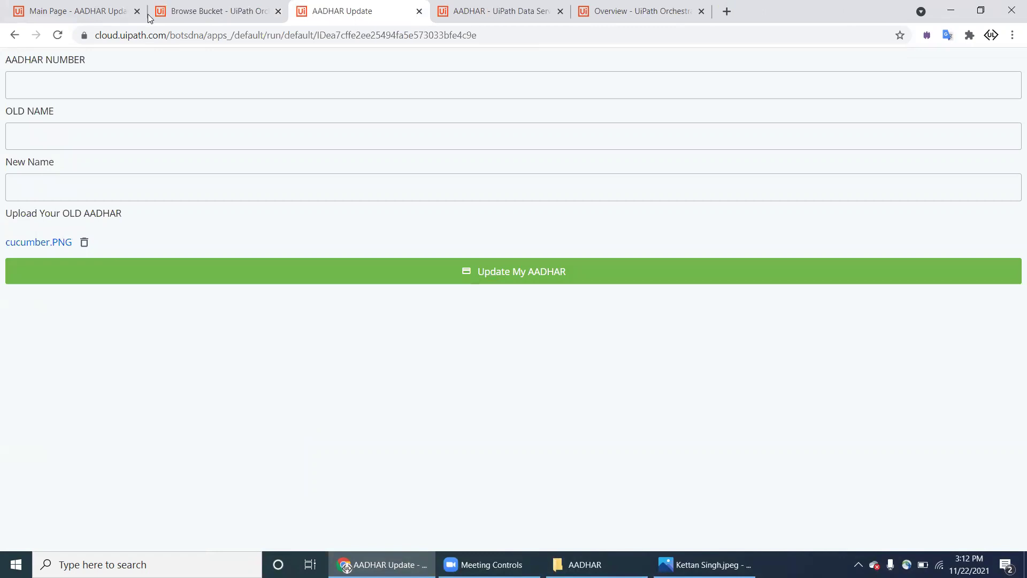
drag(354, 11, 336, 155)
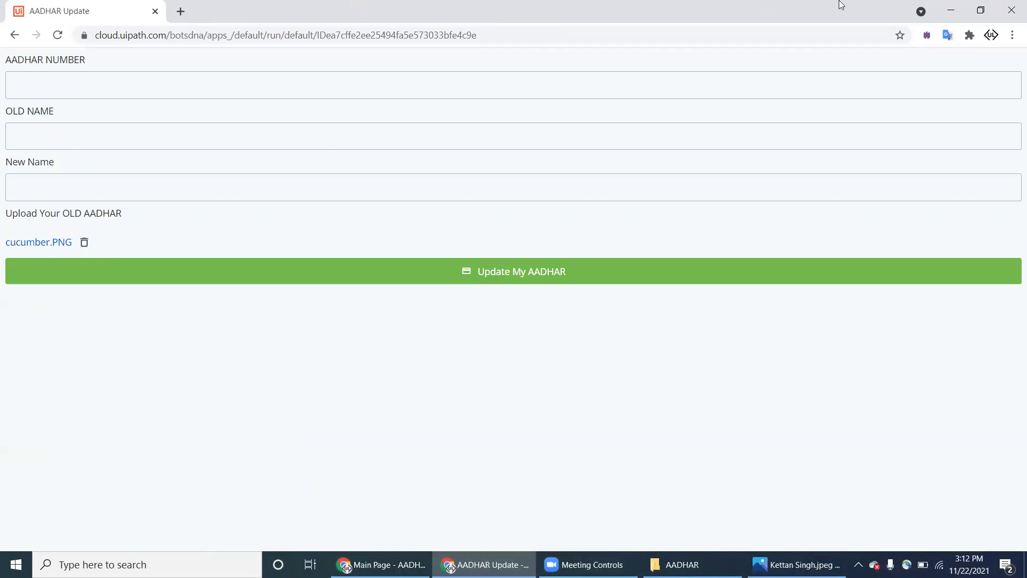
key(ctrl+w)
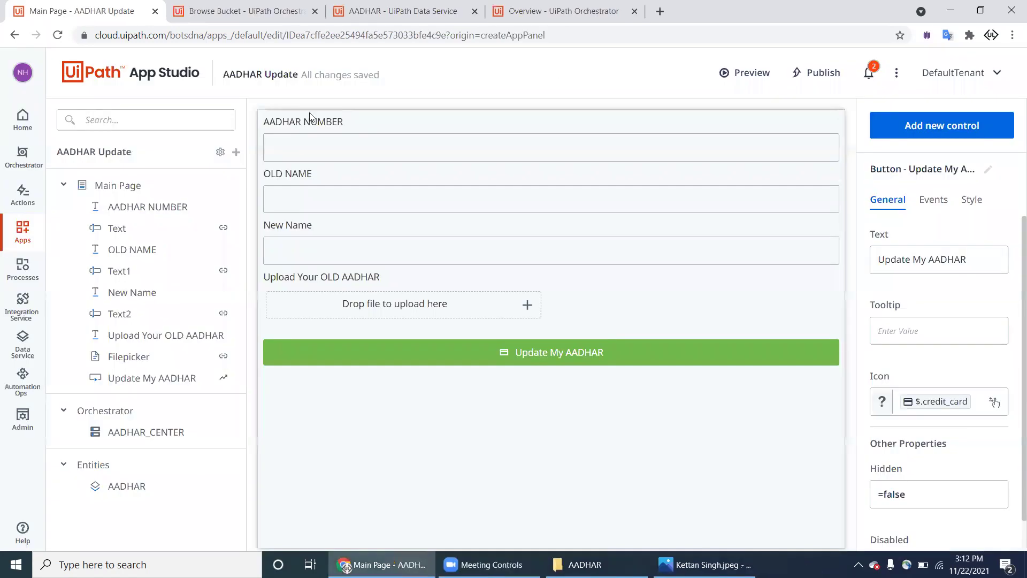
key(ctrl+3)
click(971, 201)
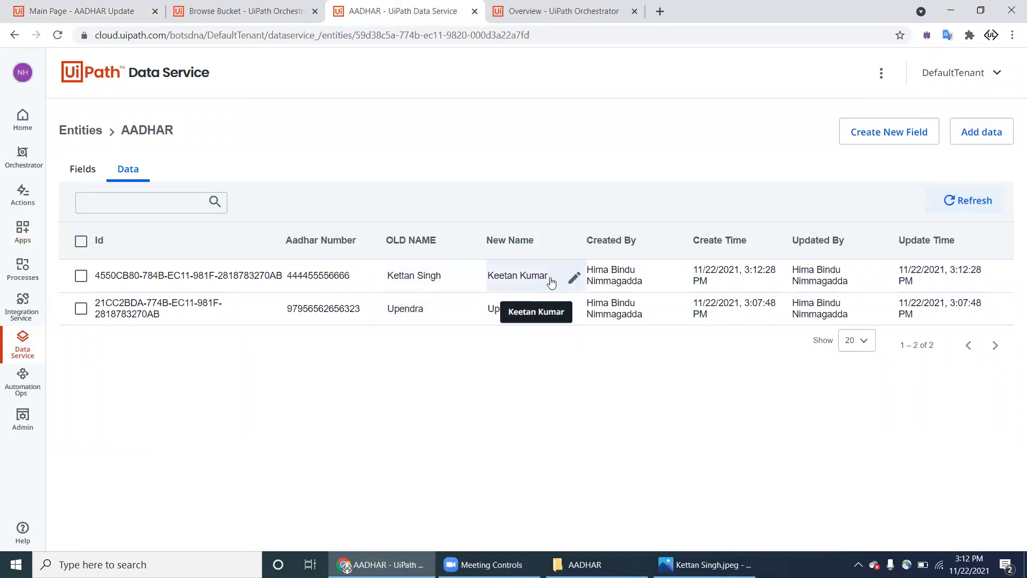
key(ctrl+Tab)
key(ctrl+Tab)
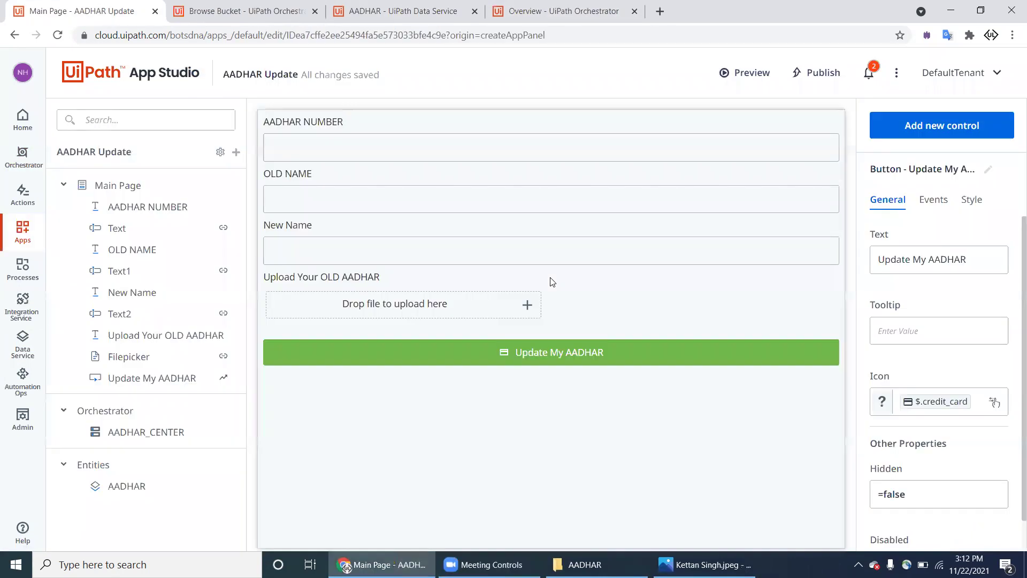
key(ctrl+Tab)
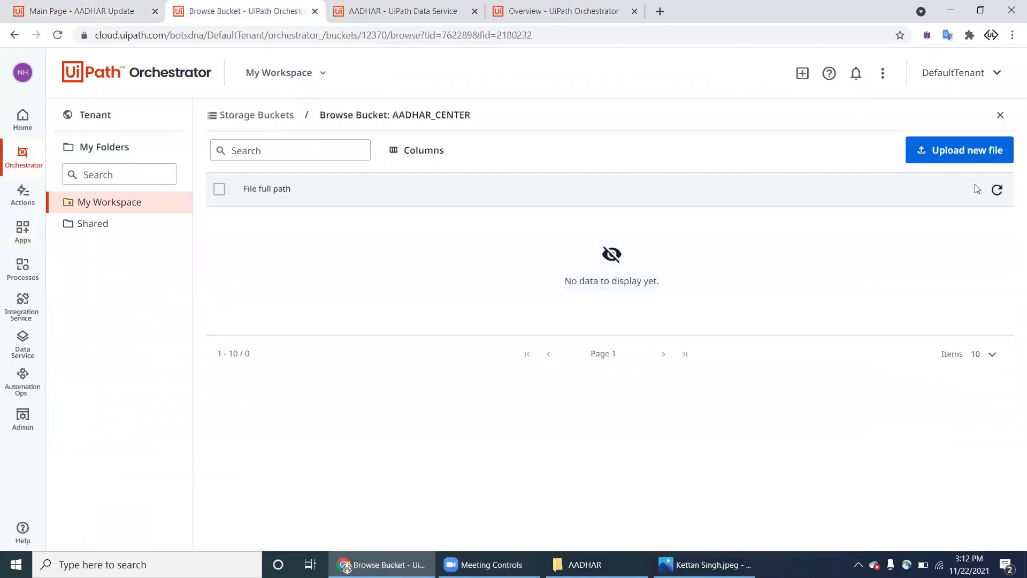
click(996, 191)
click(995, 192)
click(995, 191)
click(95, 12)
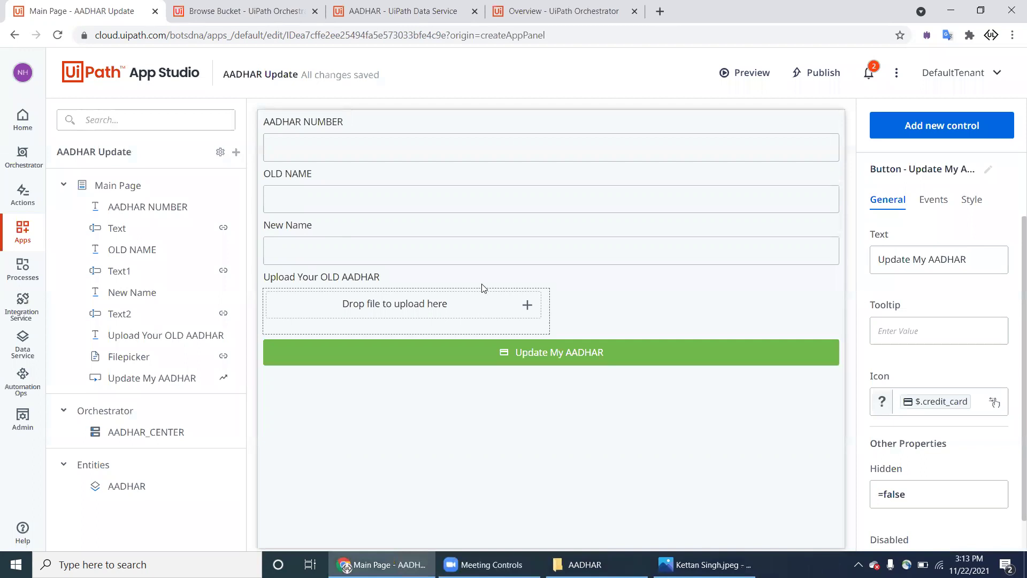
Step: Open the Update My AADHAR button's click rules and expand its upload-to-bucket step under When created/updated
click(224, 378)
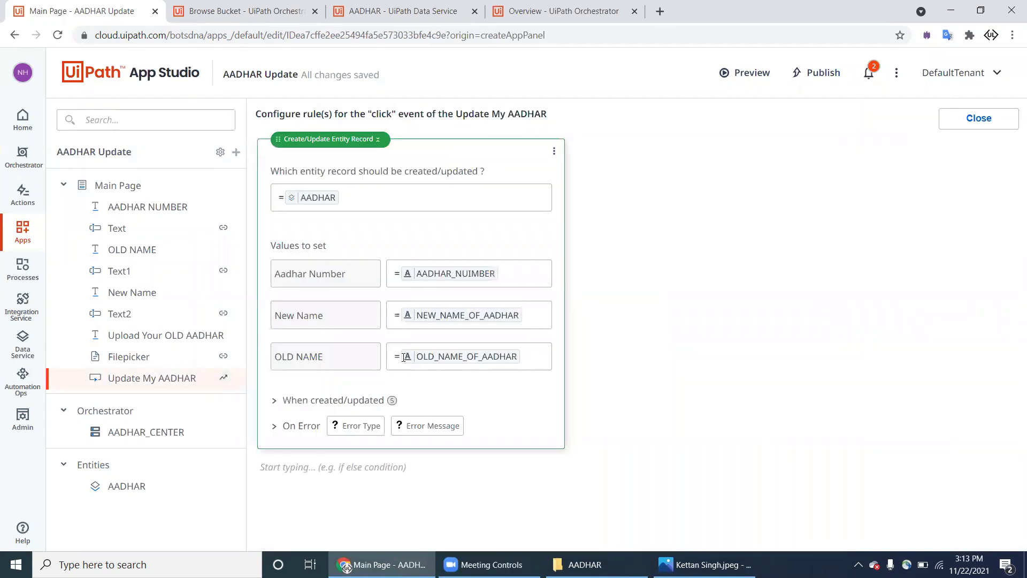
click(276, 401)
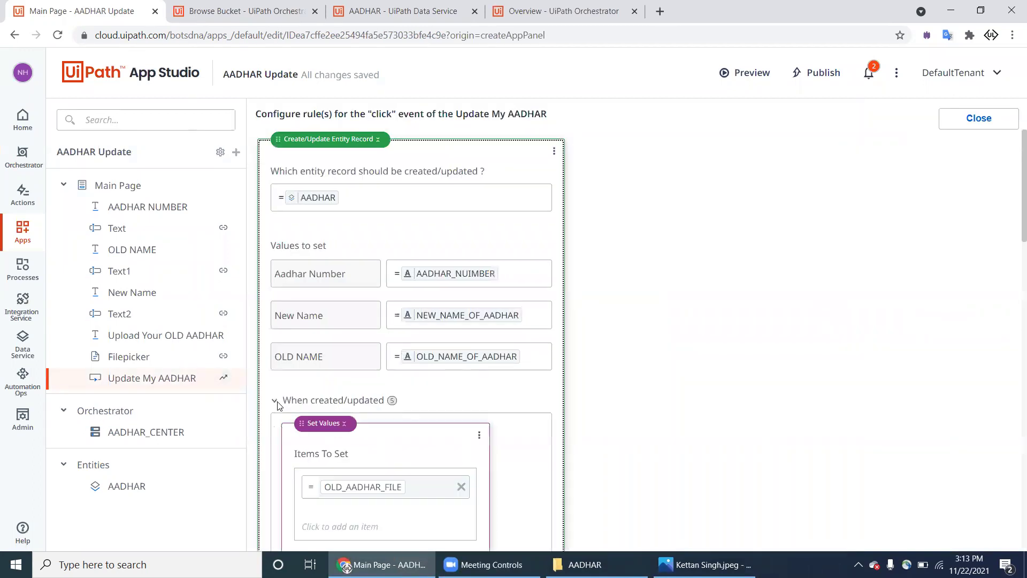
scroll(278, 407, down, 15)
scroll(466, 220, up, 1)
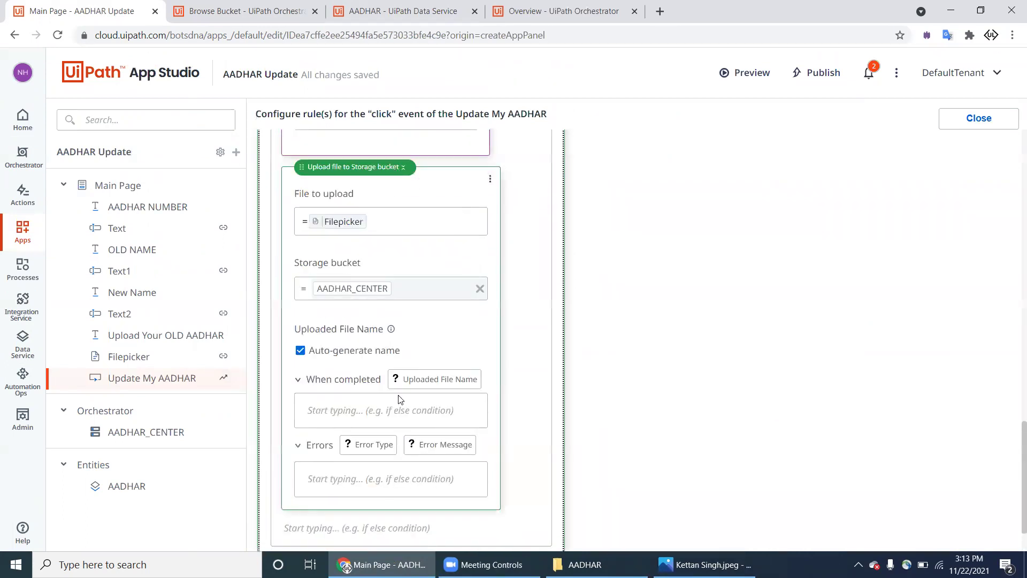
click(390, 169)
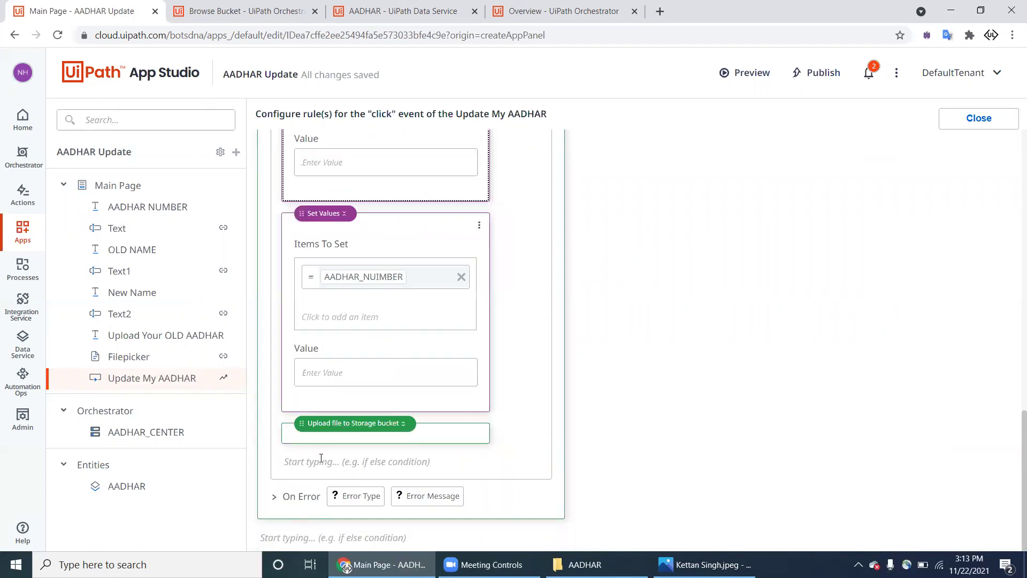
click(399, 428)
Step: Delete the old Upload file block and add a new Upload file to Storage bucket step
click(490, 432)
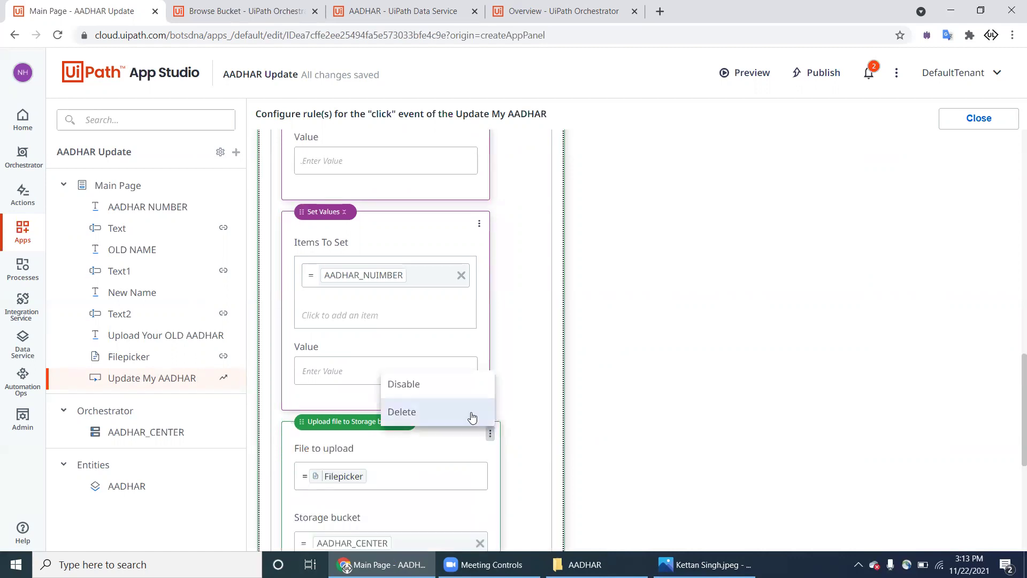
click(464, 412)
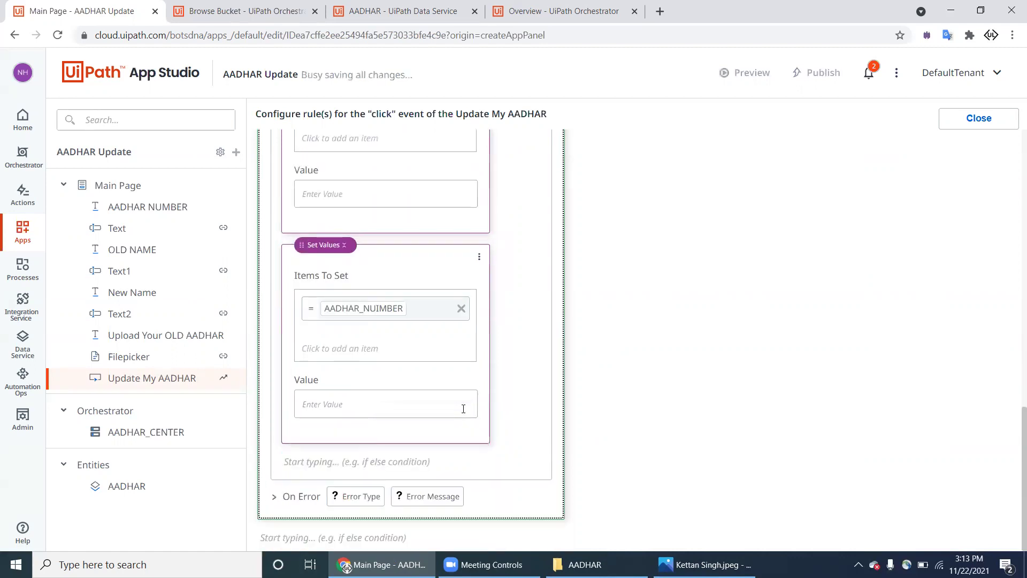
click(284, 536)
scroll(300, 498, down, 1)
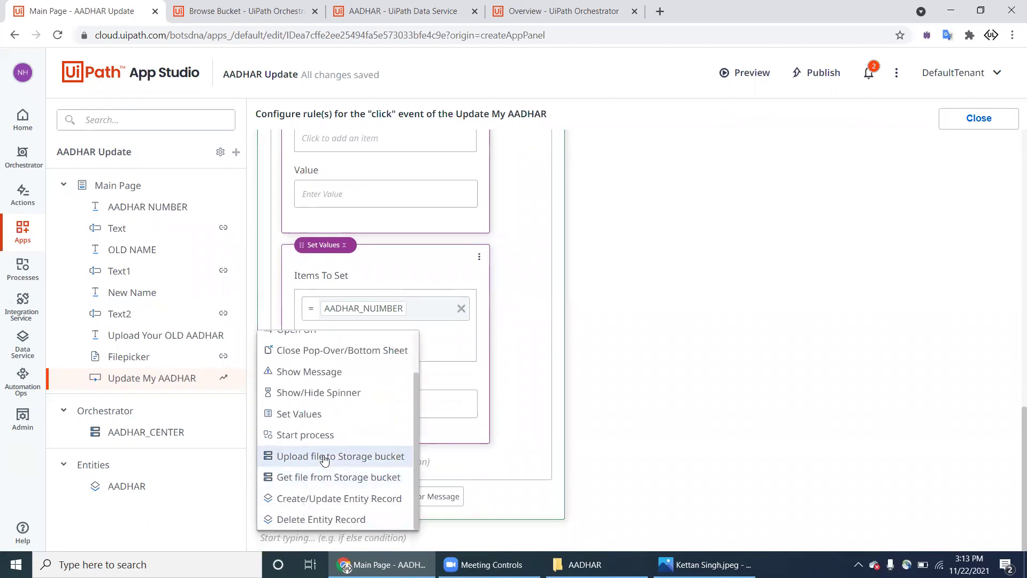
click(325, 456)
Step: Bind the new upload step to the Filepicker file and the AADHAR_CENTER bucket
click(372, 257)
text(=)
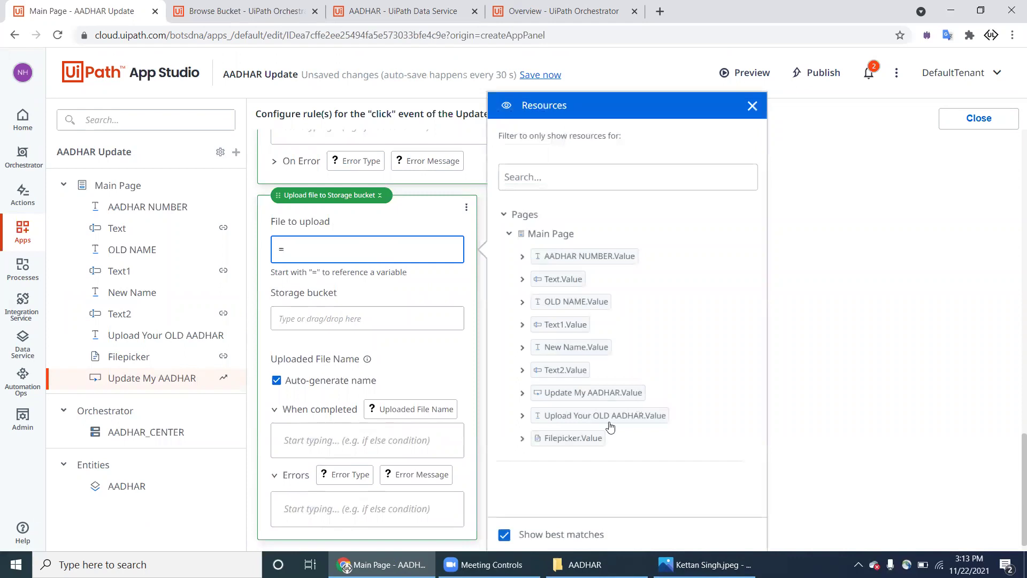
click(523, 442)
click(524, 442)
drag(571, 437, 389, 257)
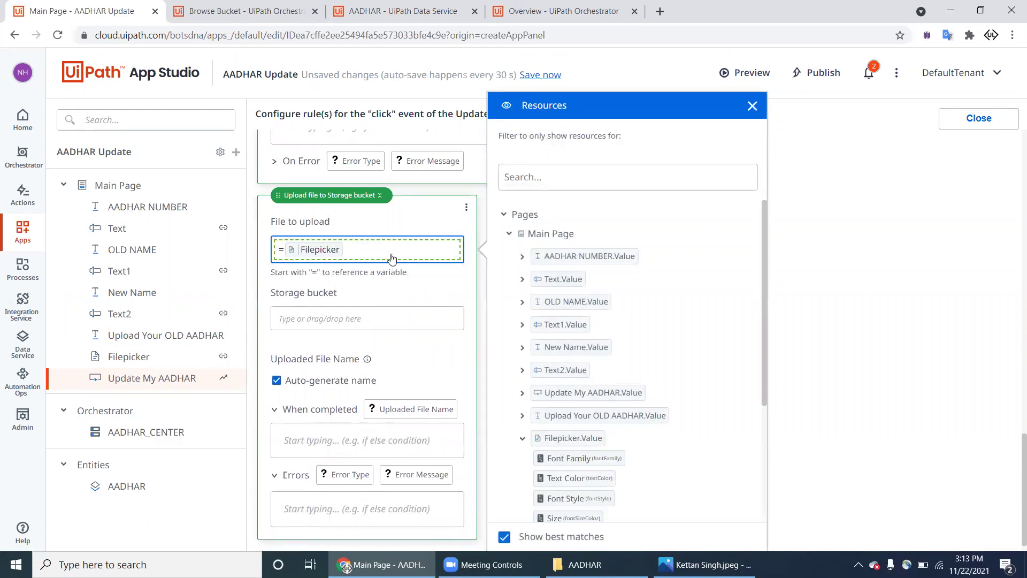
click(370, 321)
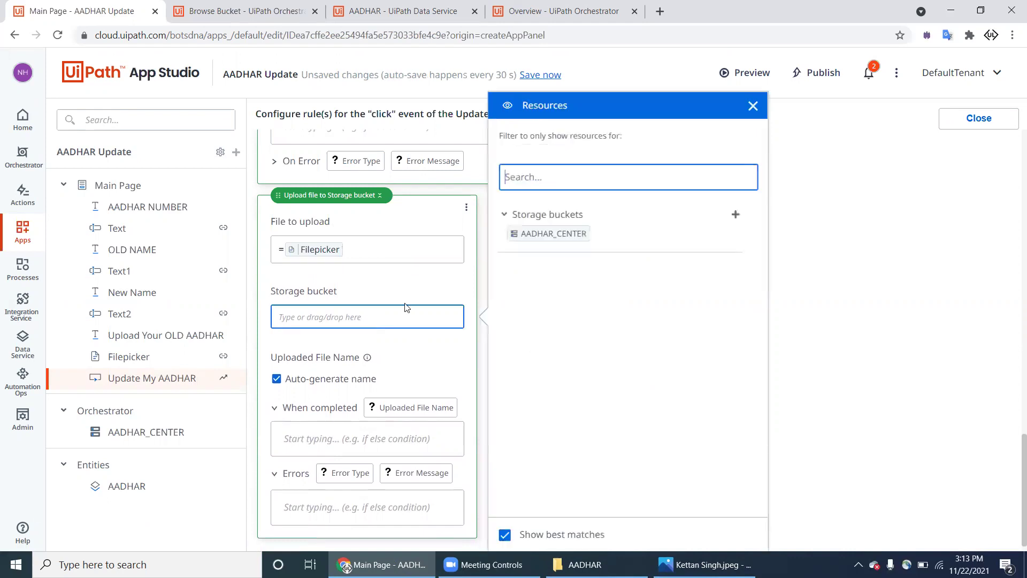
drag(541, 235, 404, 318)
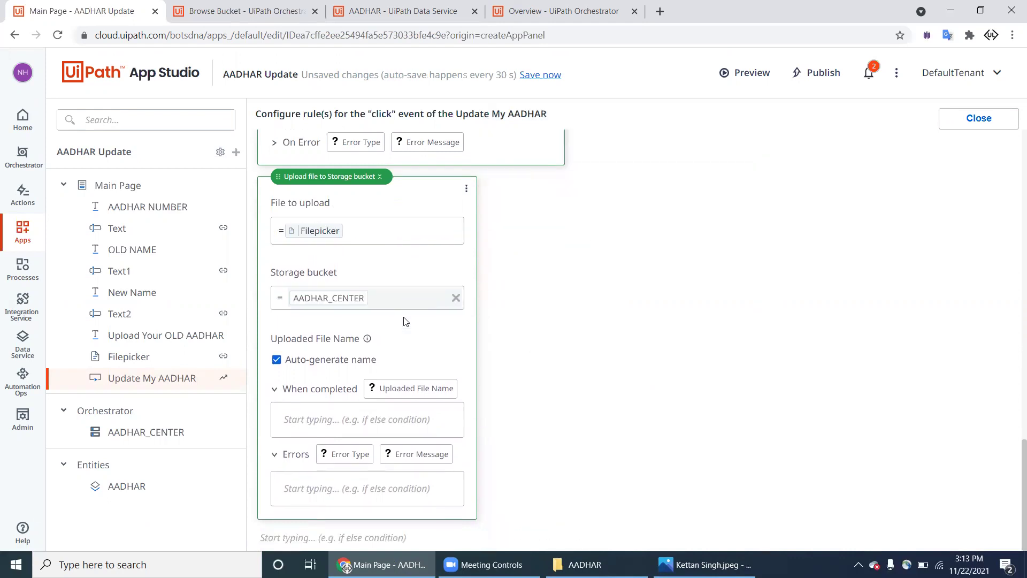
Step: Save and preview the app, glancing at the AADHAR card images folder while it loads
click(750, 80)
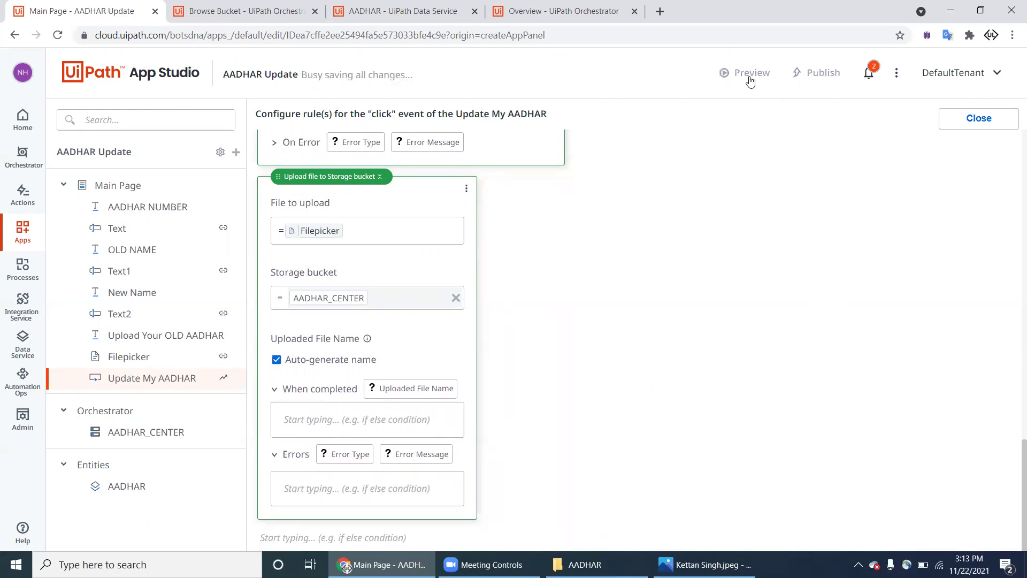
key(alt+Tab)
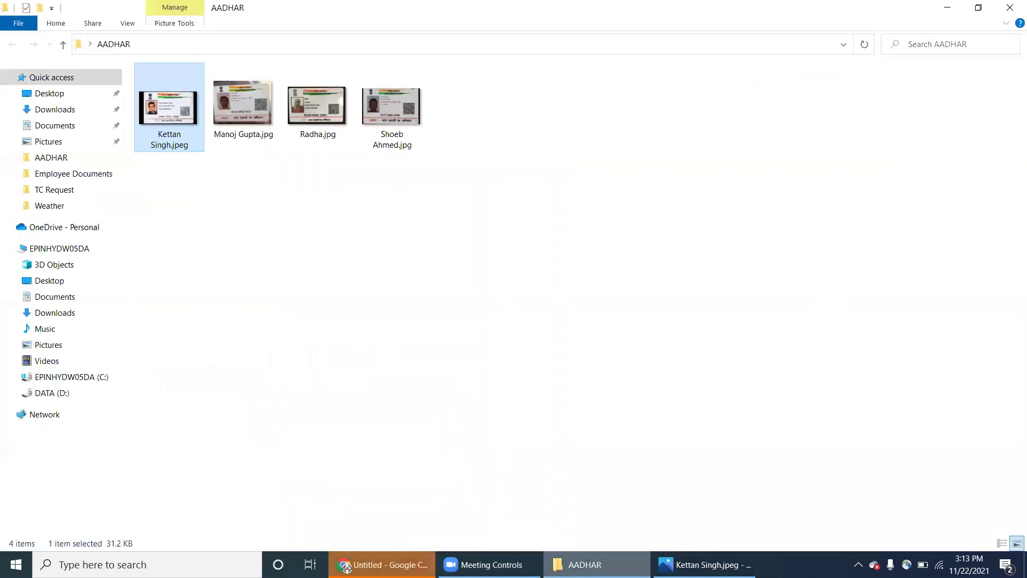
click(347, 567)
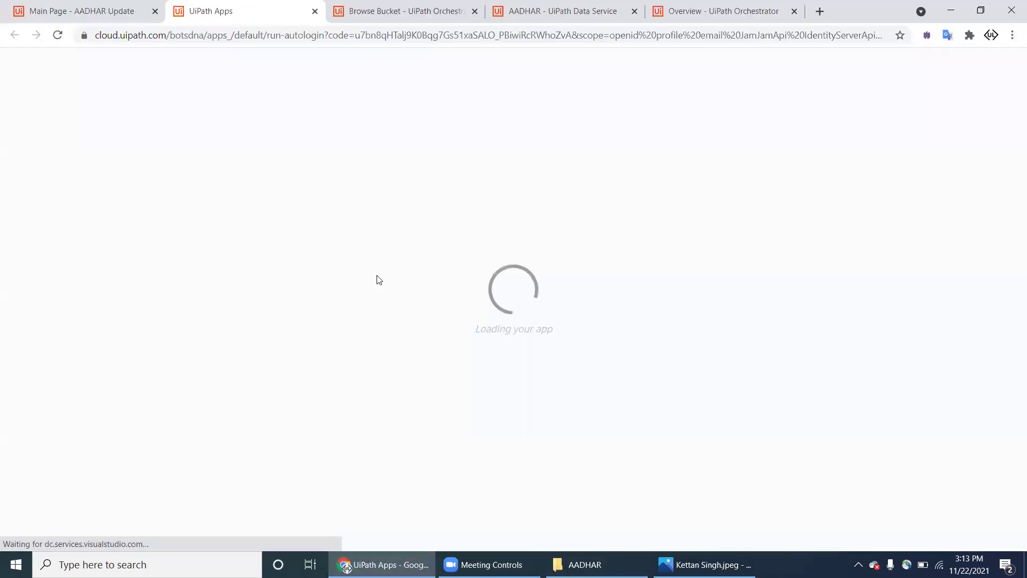
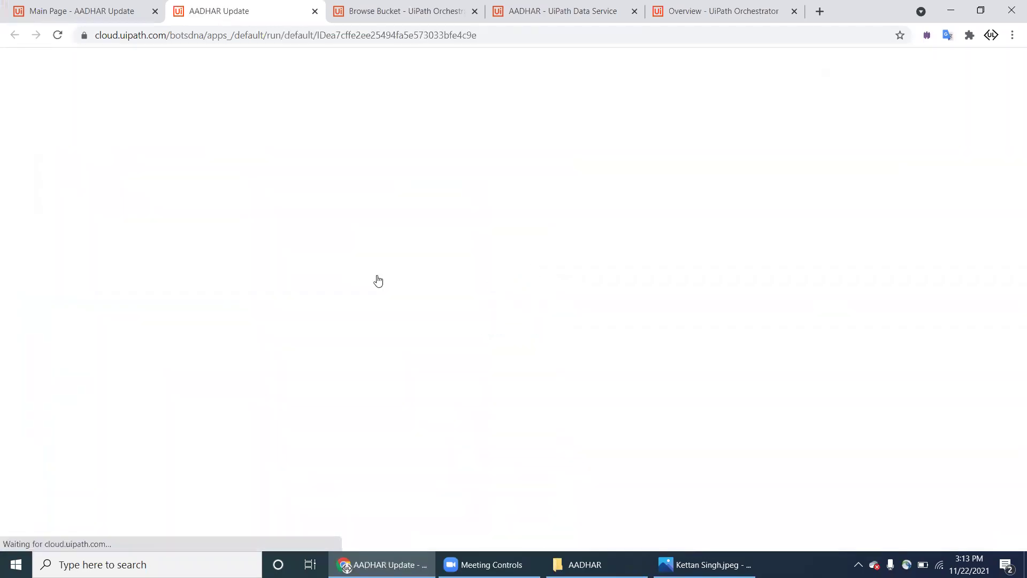
Step: Fill in the Aadhaar number, the old name and the new name on the AADHAR Update form
click(303, 83)
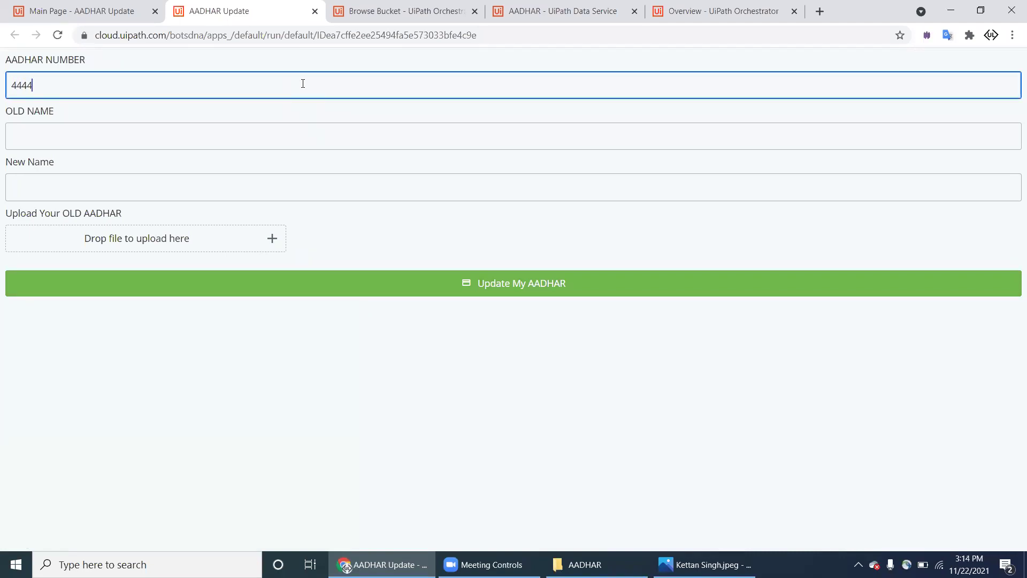
text(44445555566666)
key(Tab)
key(Tab)
text(Sing)
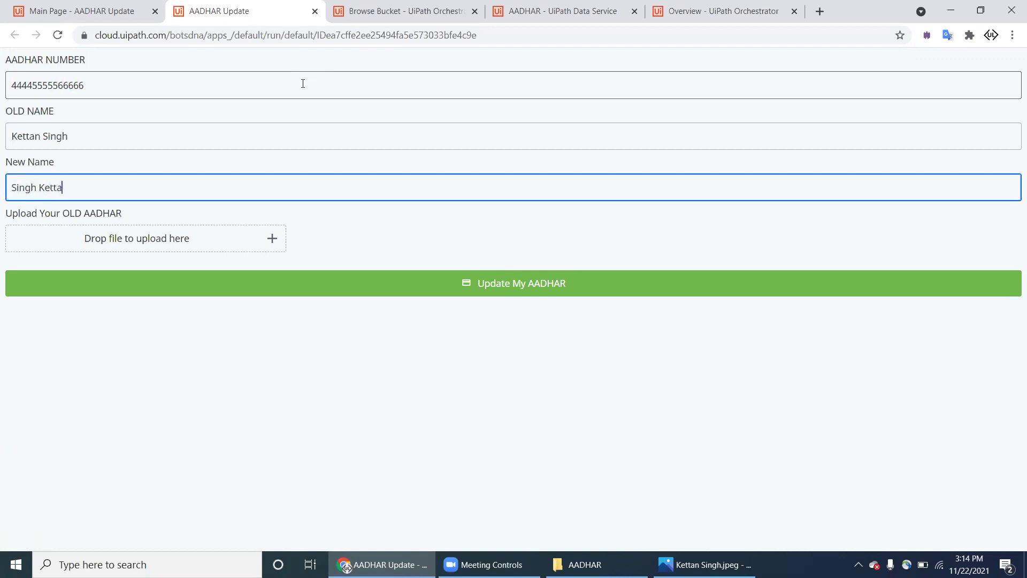
Step: Attach the old card JPEG, close the Photos viewer, and submit with Update My AADHAR
click(271, 239)
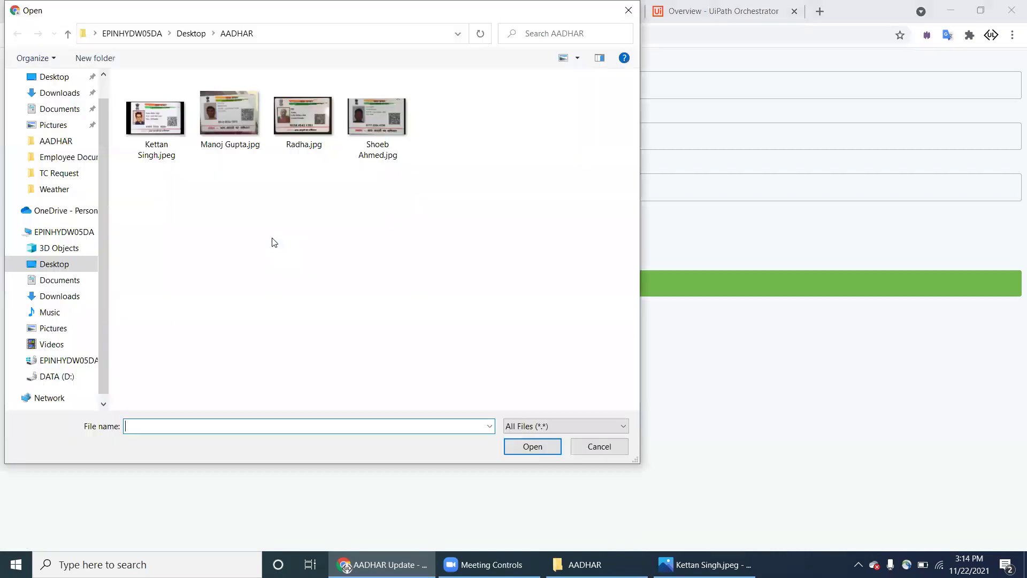
double_click(167, 126)
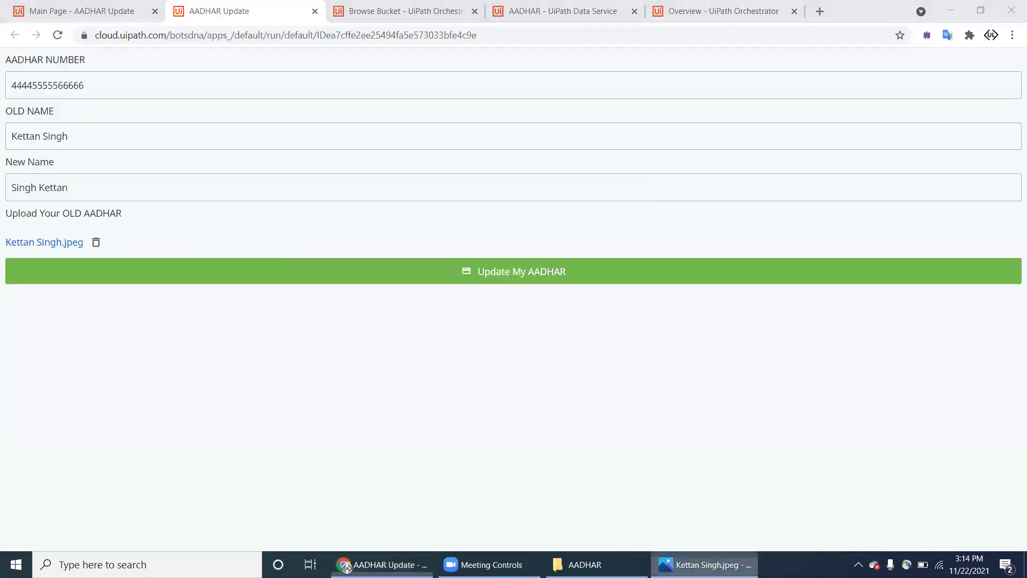
right_click(704, 565)
click(901, 224)
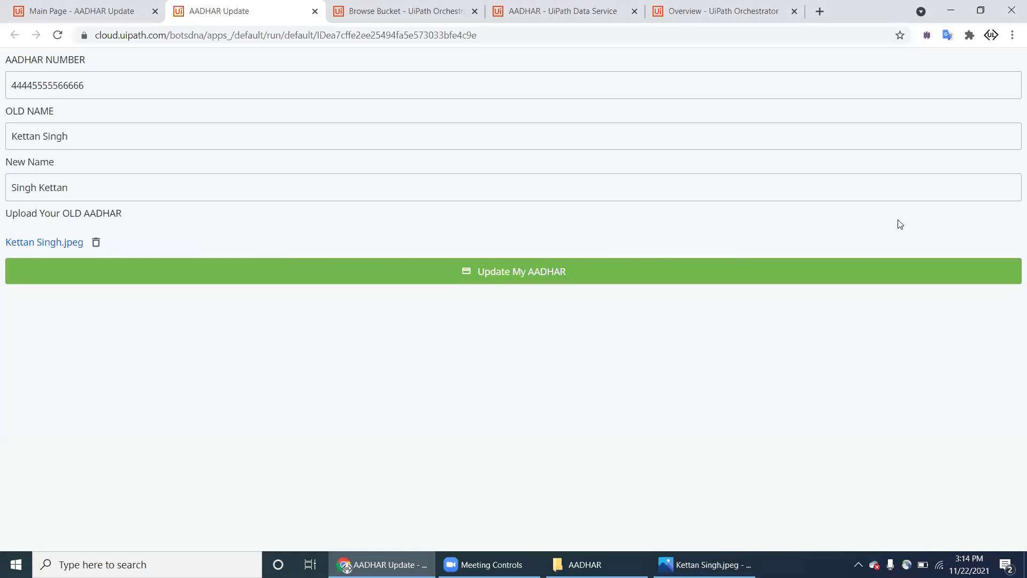
right_click(718, 548)
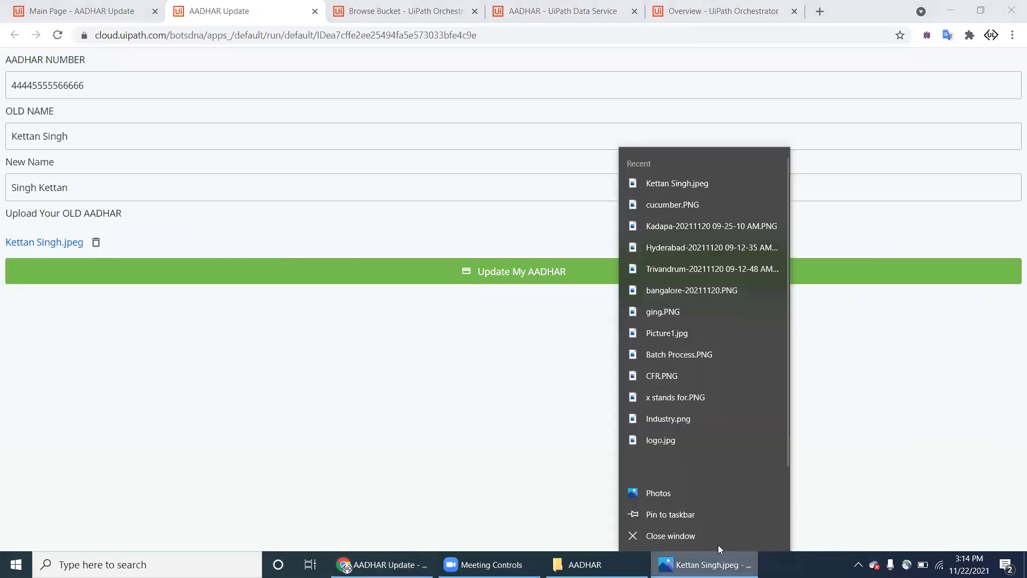
click(717, 542)
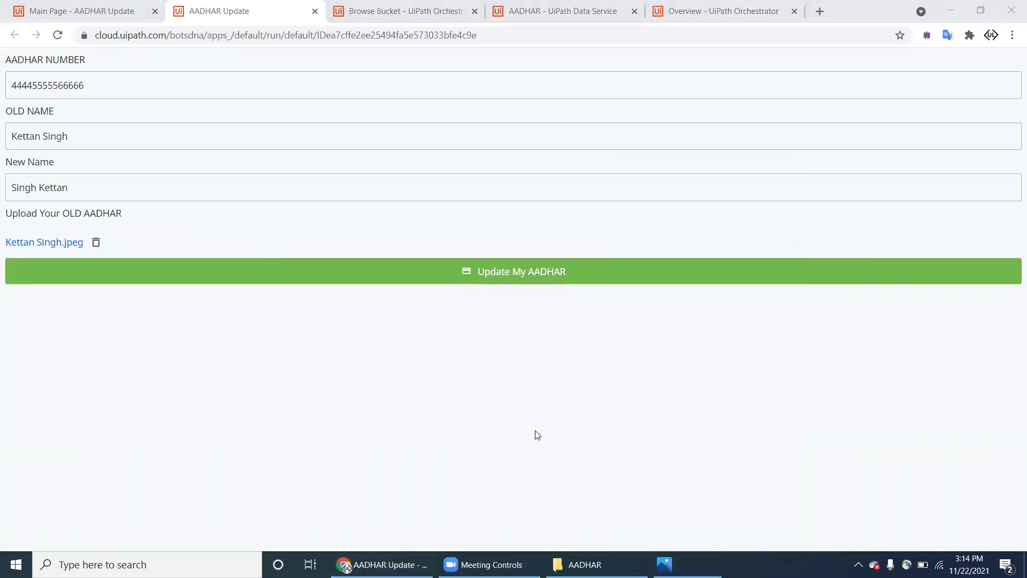
click(504, 282)
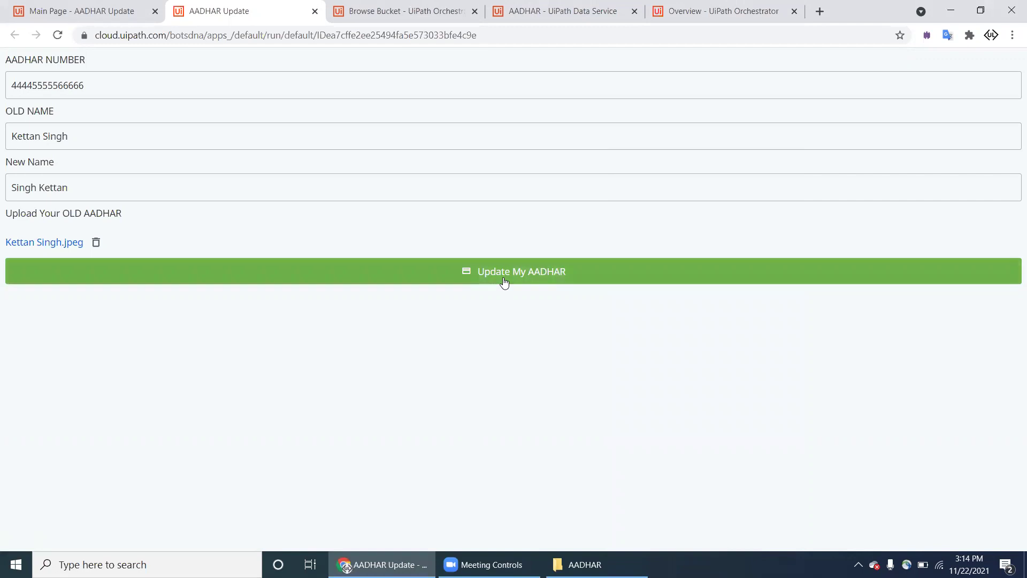
Step: Refresh the AADHAR_CENTER bucket in Orchestrator, find it still empty, and return to App Studio's rules
click(359, 20)
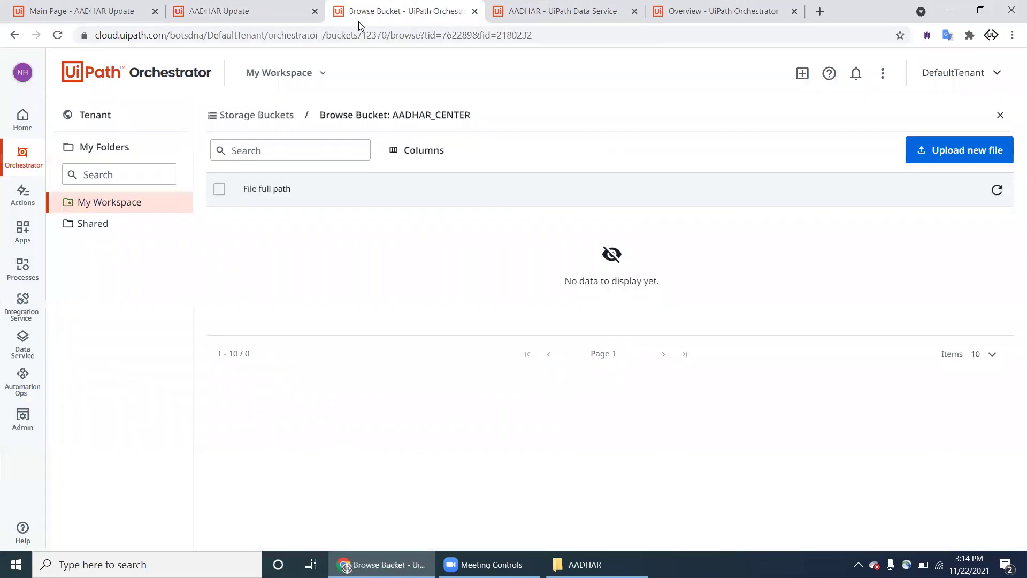
click(998, 191)
click(998, 192)
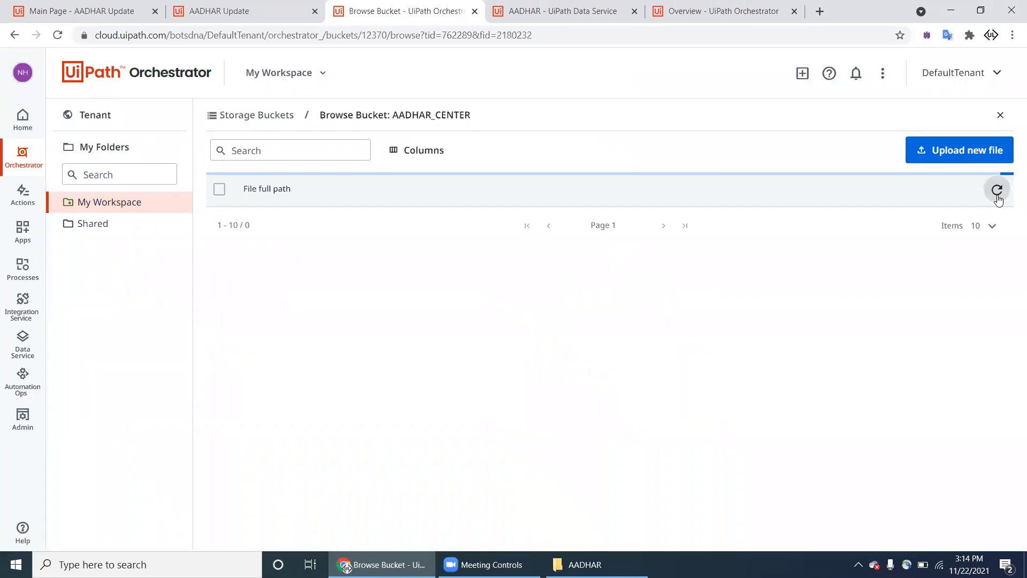
click(998, 191)
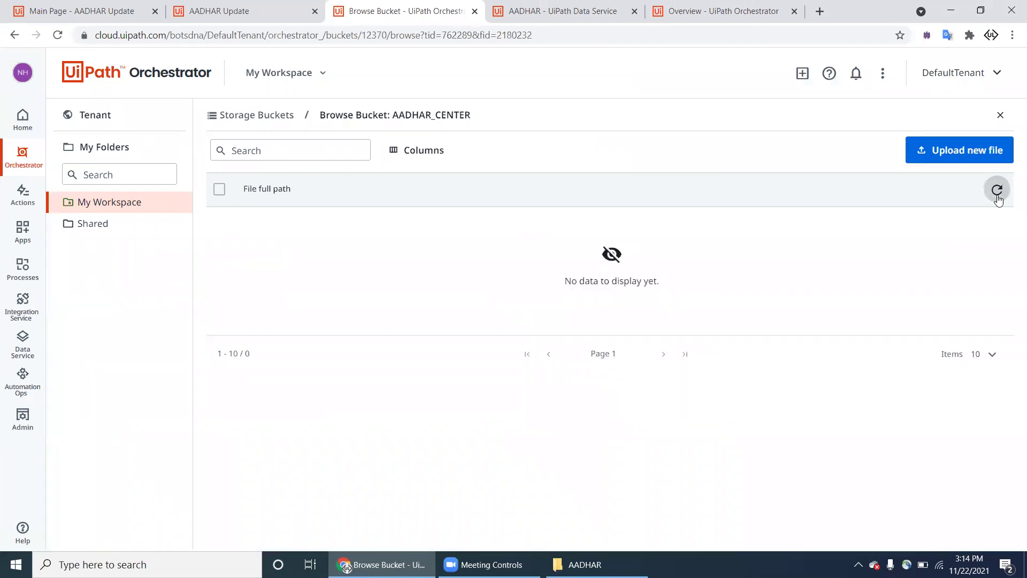
click(287, 23)
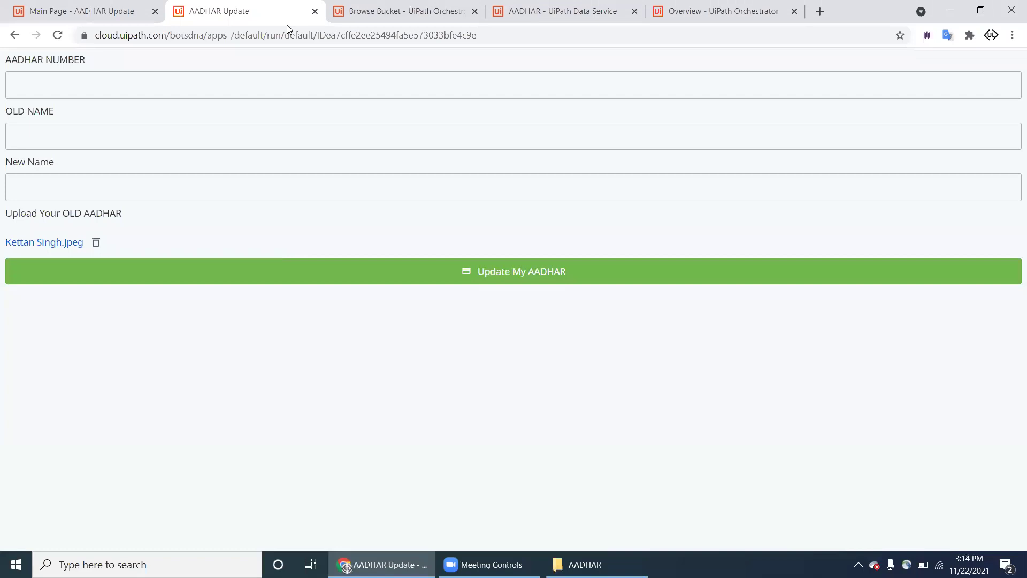
click(101, 17)
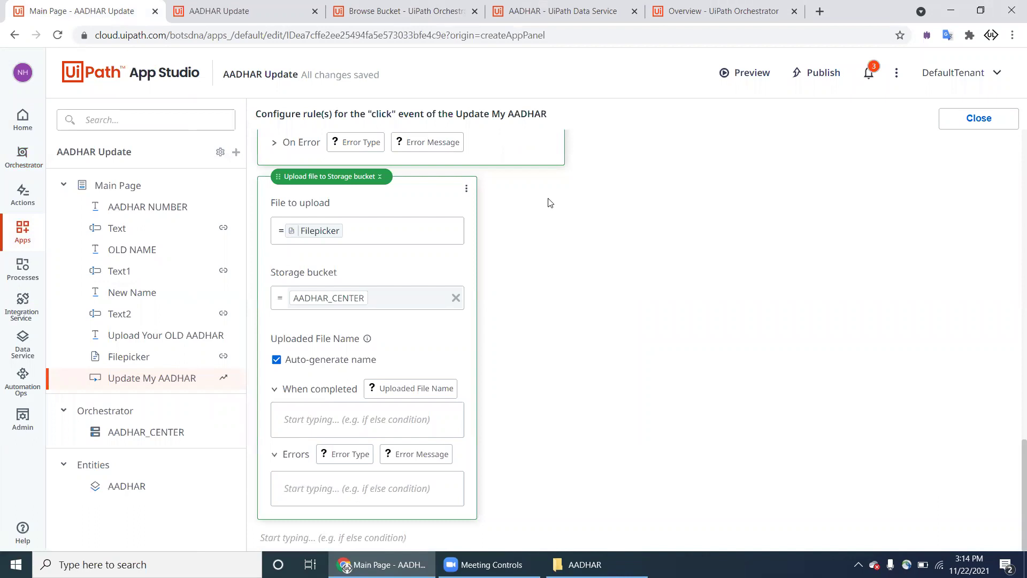
Step: Inspect the upload step's auto-naming option and the resources available for the file
click(353, 364)
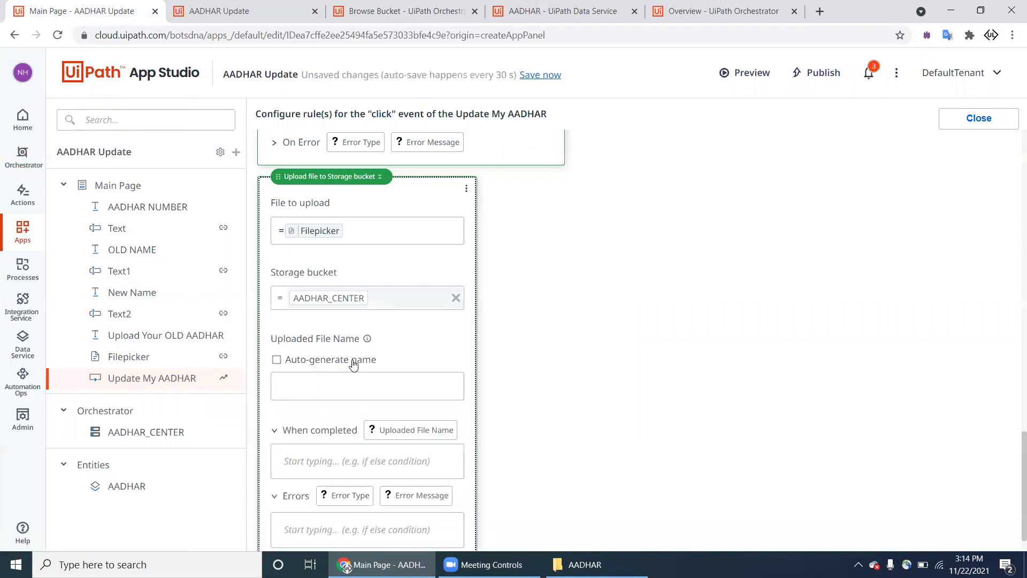
click(353, 365)
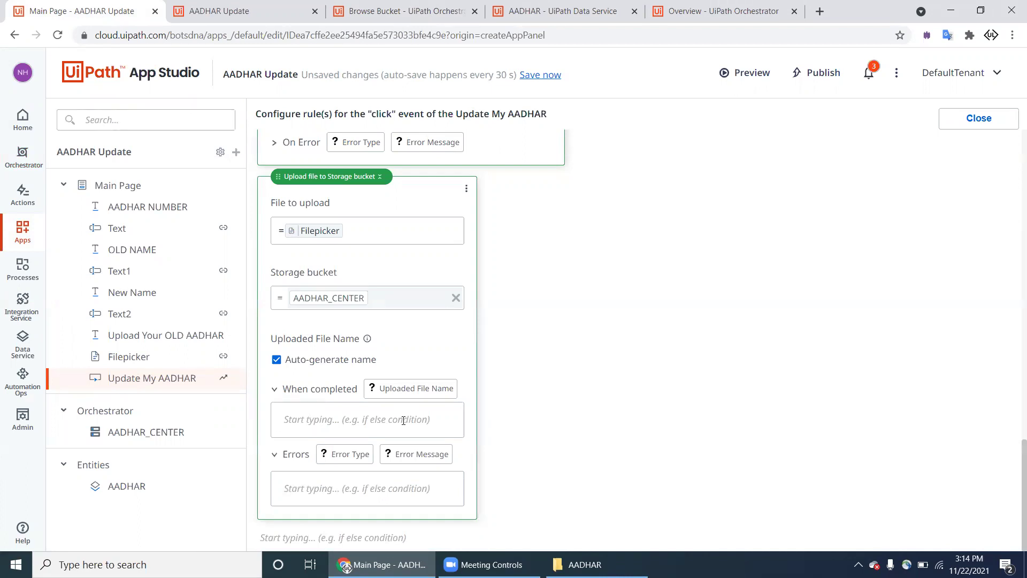
click(344, 237)
scroll(513, 321, down, 3)
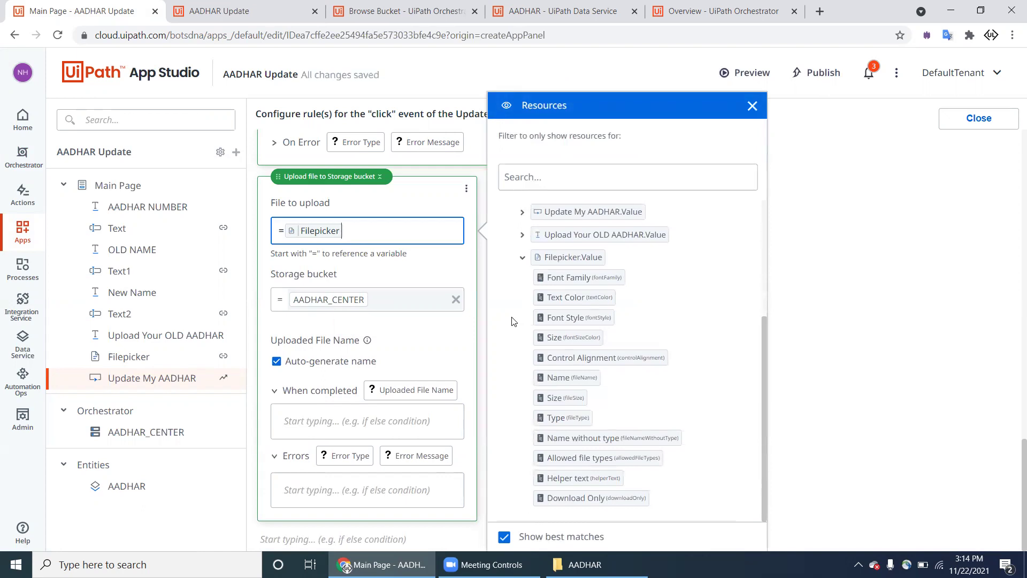
scroll(512, 321, up, 1)
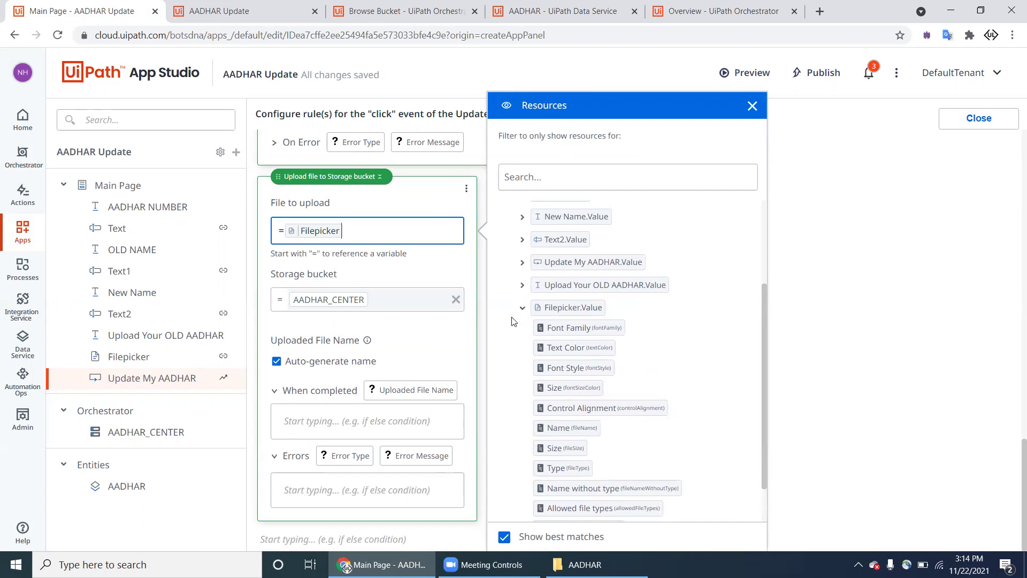
scroll(512, 321, up, 4)
click(293, 15)
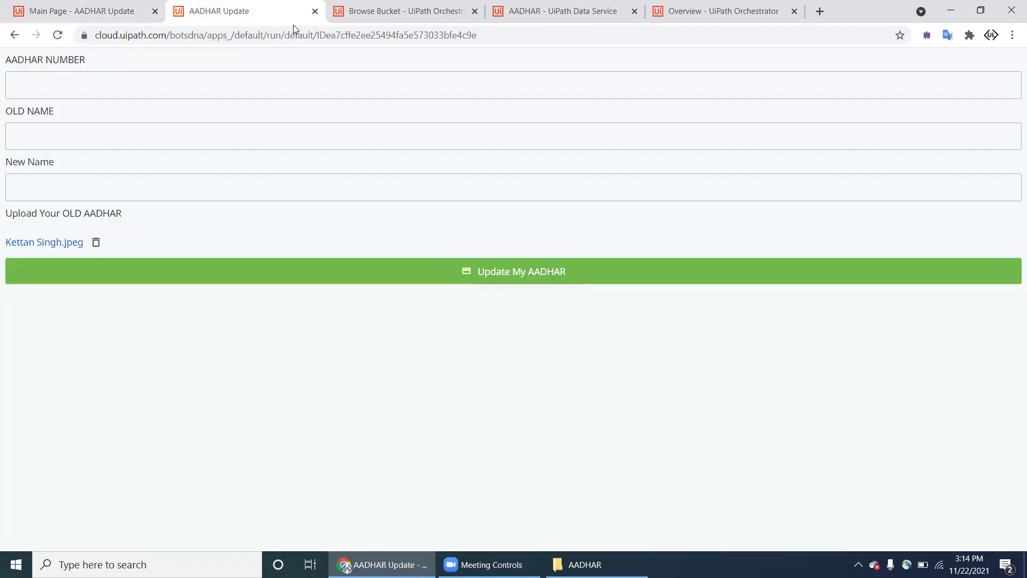
click(109, 7)
click(164, 186)
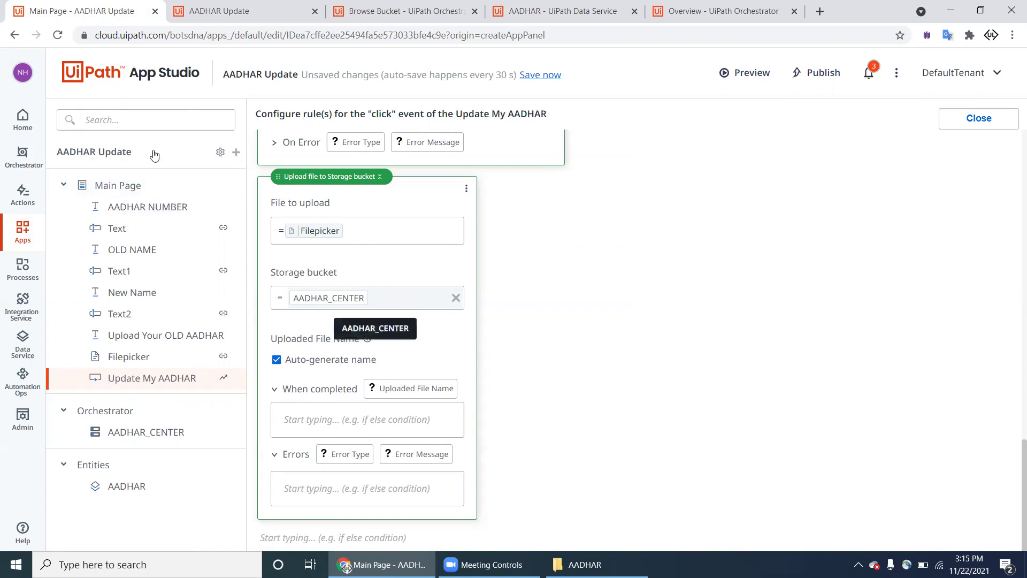
Step: Remove the Filepicker's OLD_AADHAR_FILE value binding on Main Page, save, and start a preview
click(122, 186)
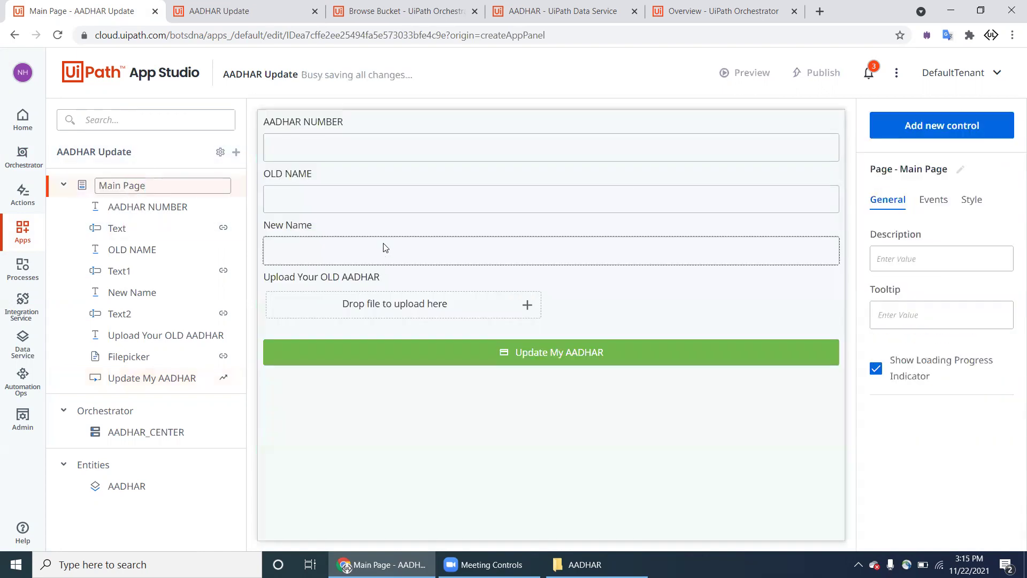
click(384, 247)
click(403, 312)
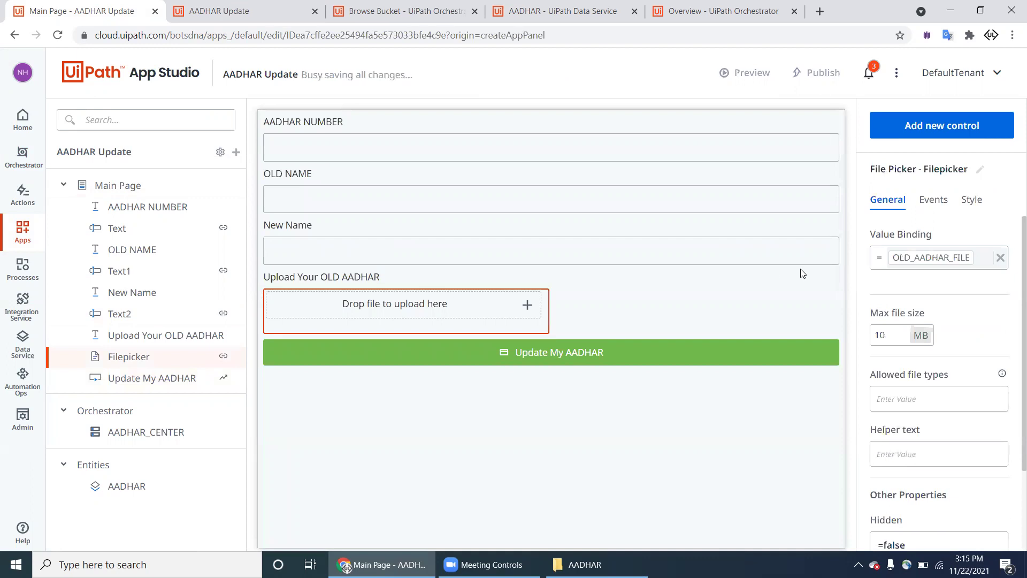
click(1000, 259)
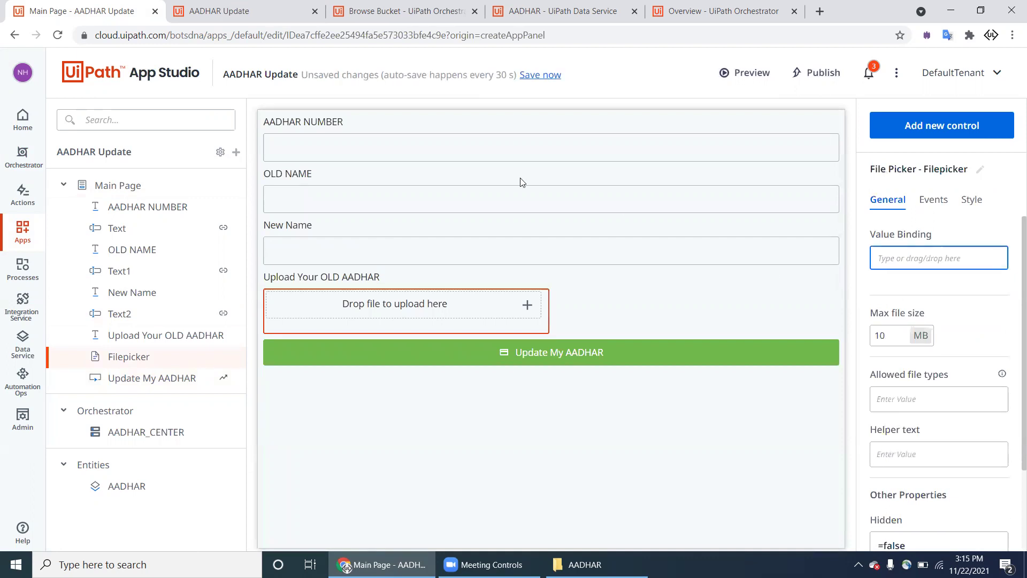
click(556, 76)
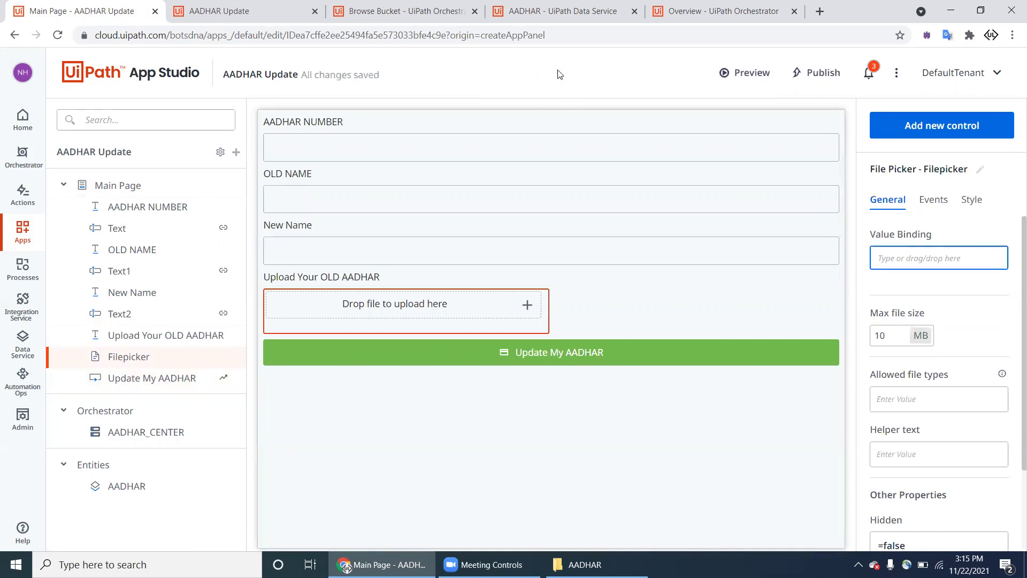
click(731, 74)
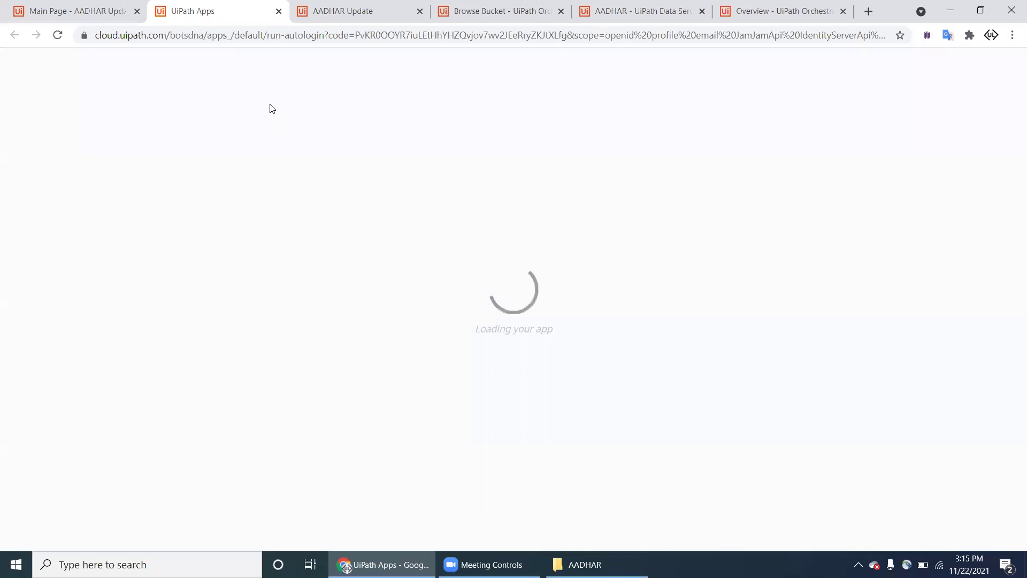
Step: Enter another Aadhaar number and old name in the freshly loaded preview form
click(343, 13)
key(ctrl+shift+Tab)
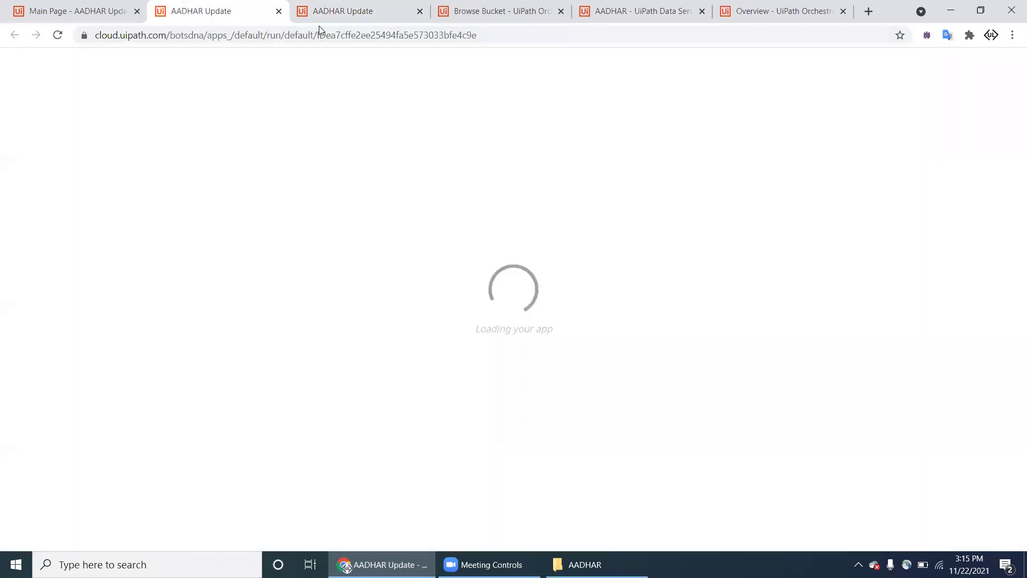
click(243, 81)
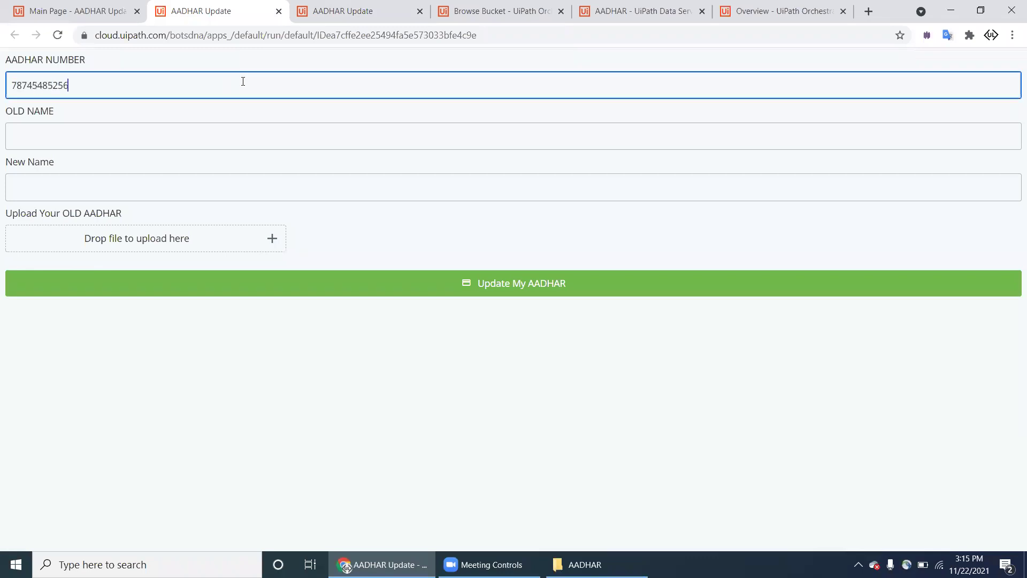
key(Tab)
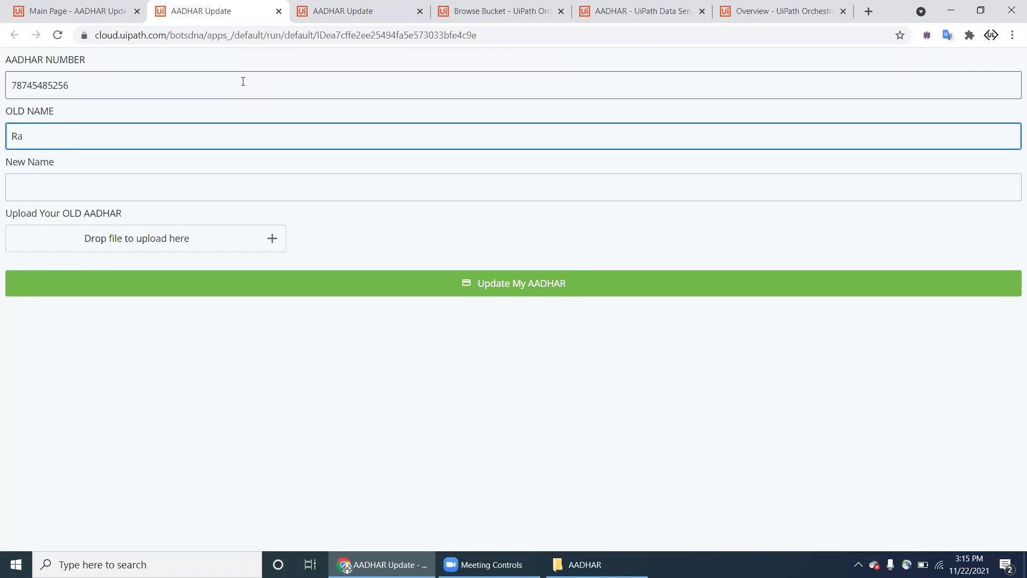
key(Tab)
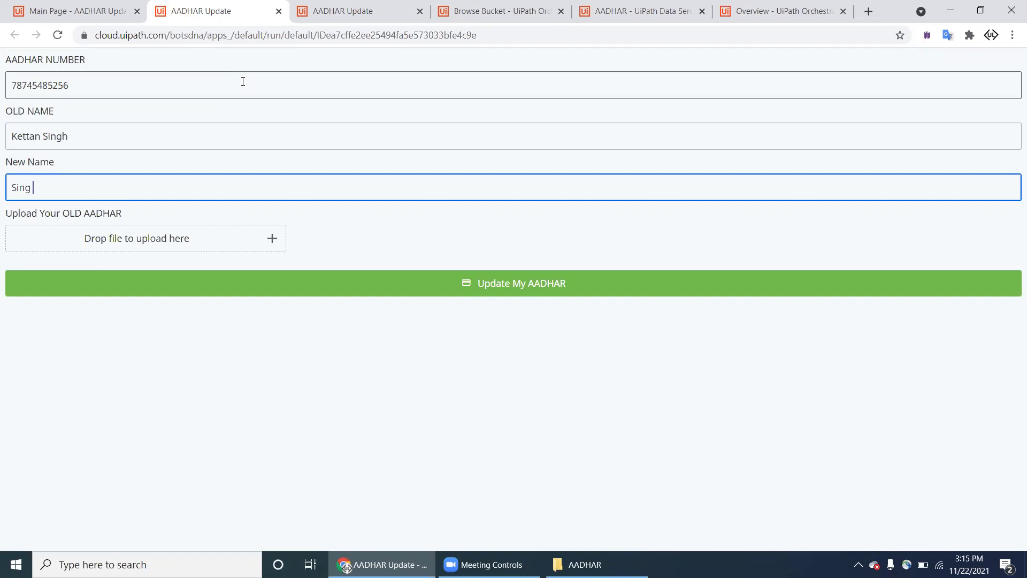
Step: Attach the card image, submit the form, then detach the other AADHAR Update tab into its own window
click(272, 239)
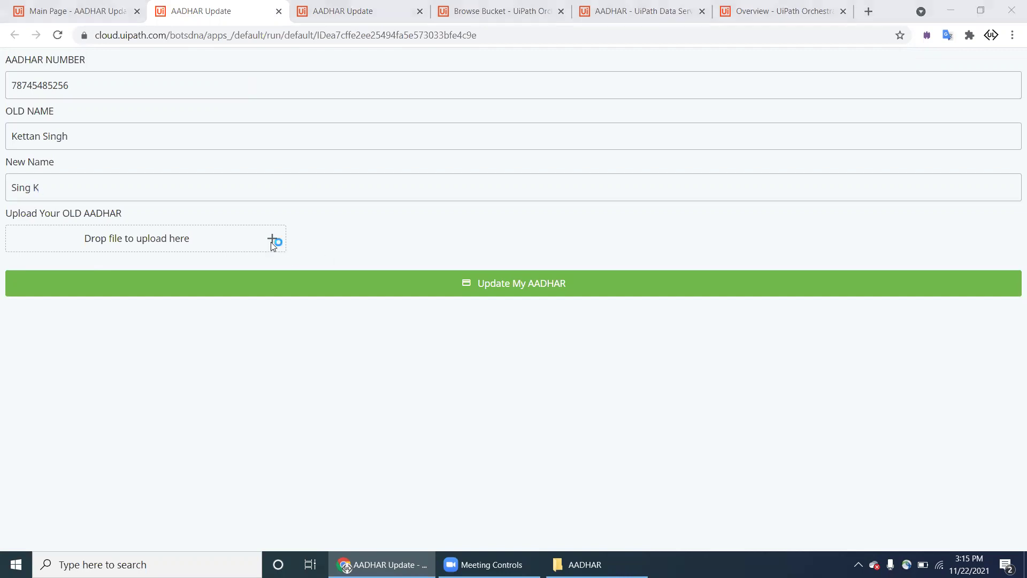
double_click(157, 120)
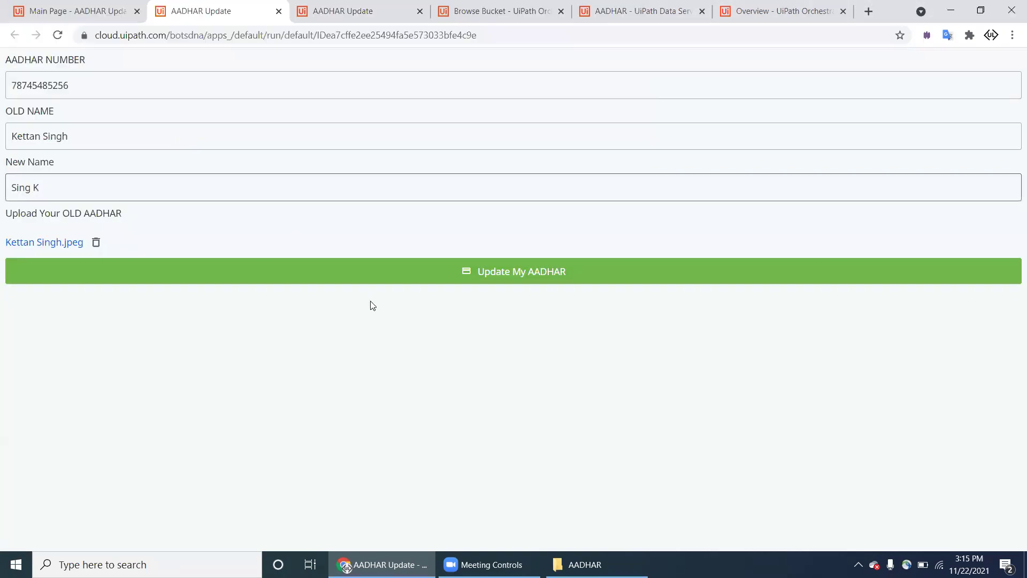
click(391, 274)
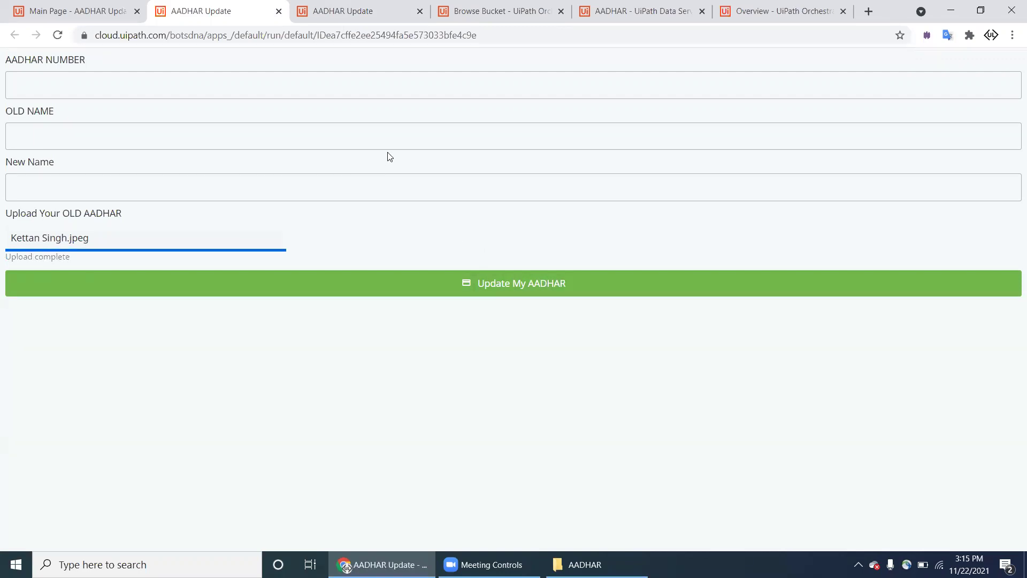
click(374, 11)
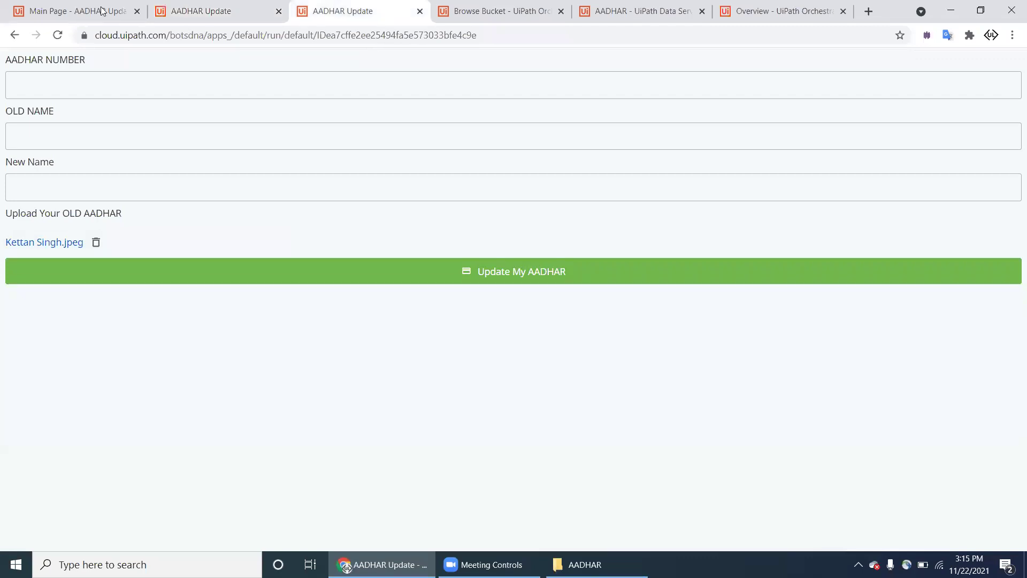
drag(359, 10, 845, 4)
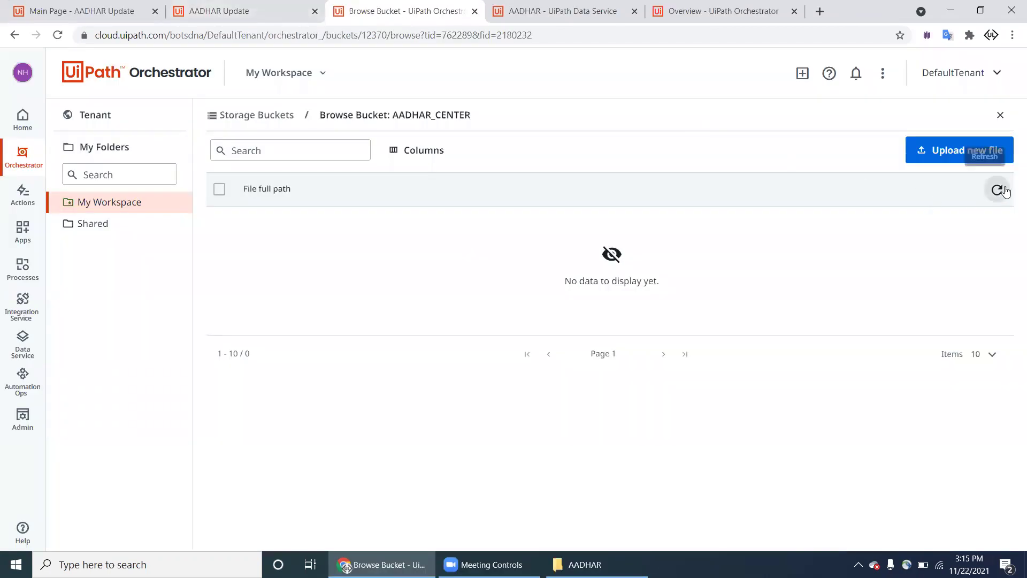
Step: Refresh the AADHAR_CENTER bucket so the two uploaded .jpeg card images appear
click(1002, 190)
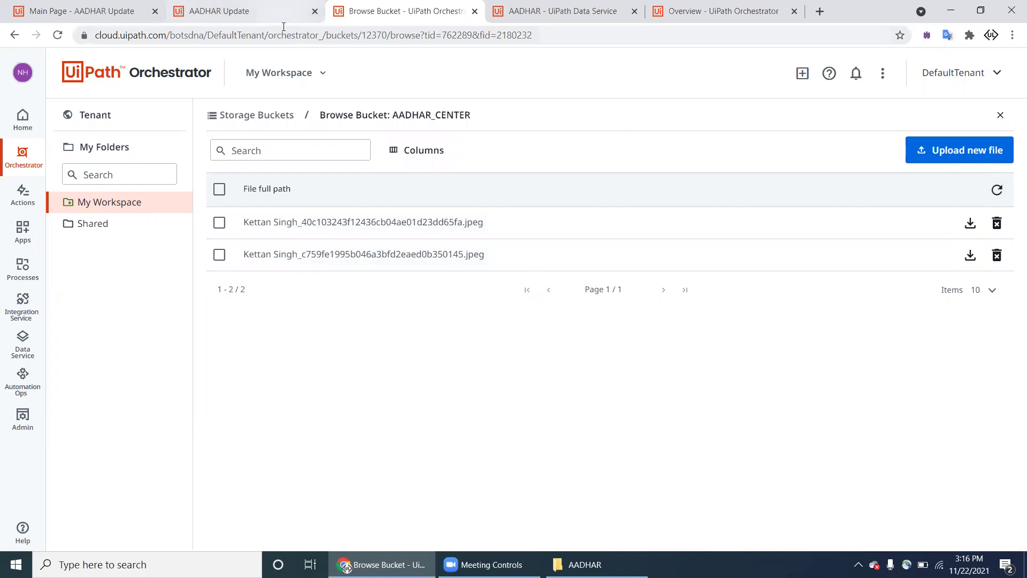
click(241, 15)
click(113, 18)
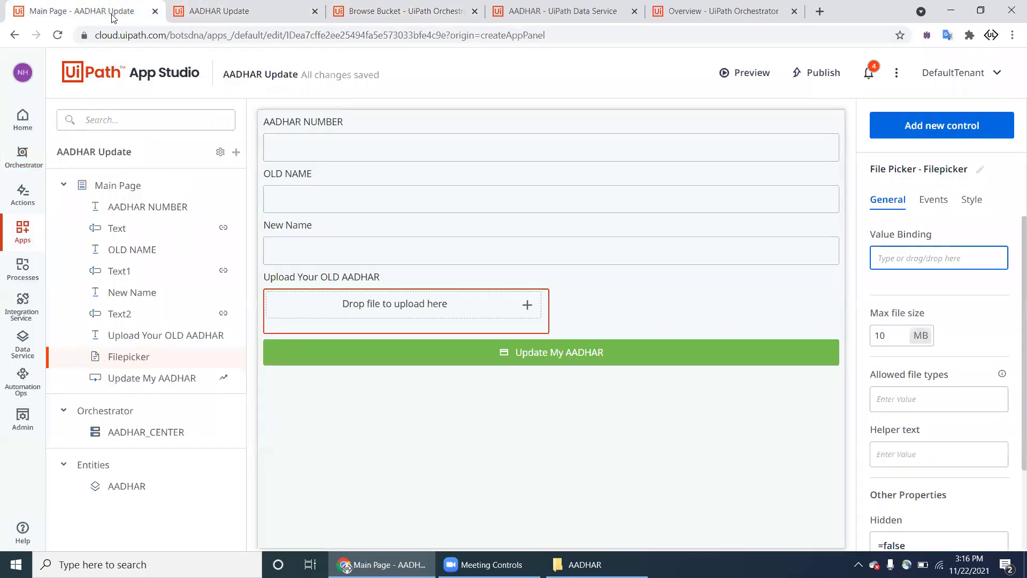
click(293, 21)
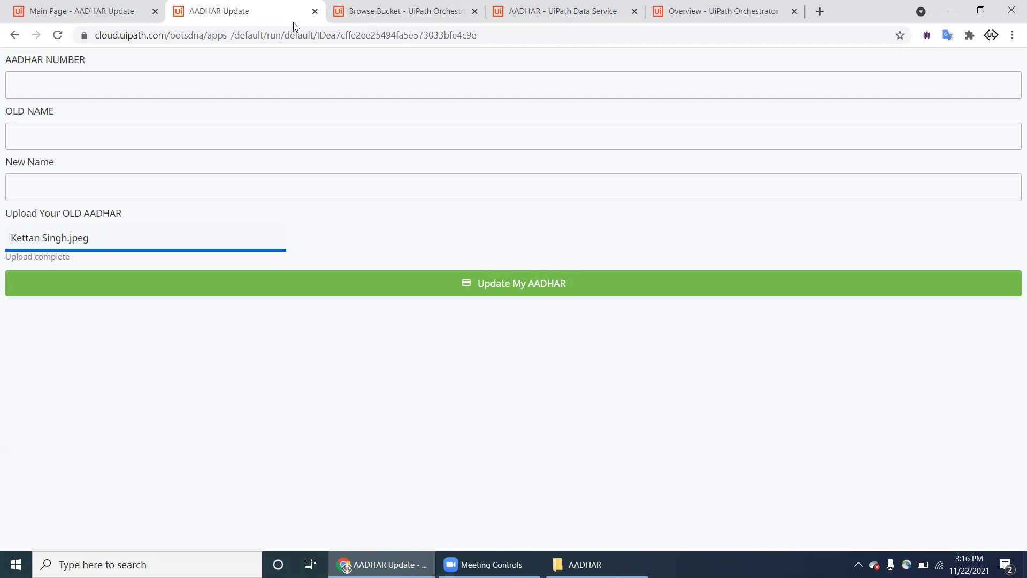
key(ctrl+Tab)
Step: Highlight the first uploaded file name to examine its random name suffix
drag(269, 224, 487, 222)
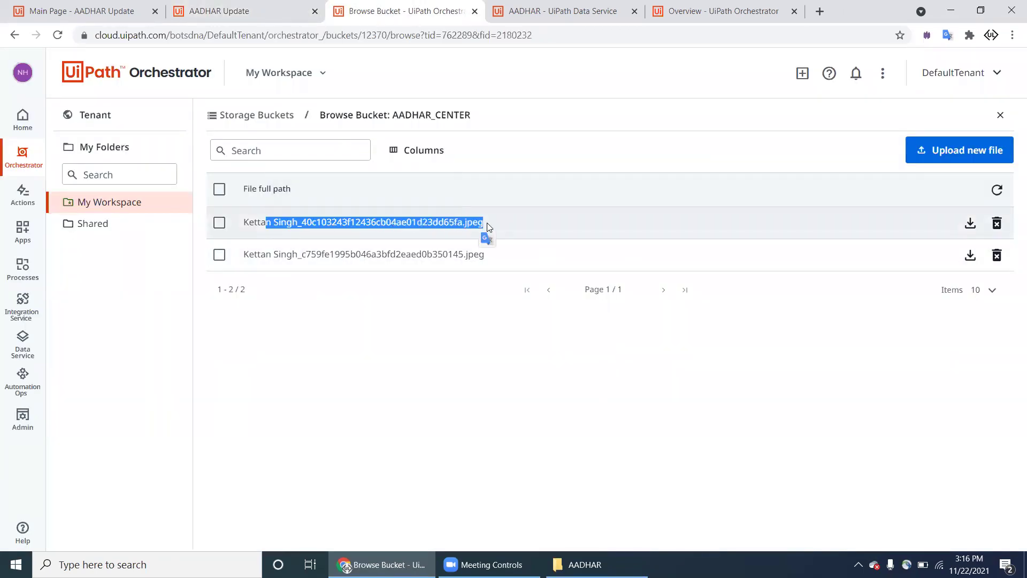
click(289, 219)
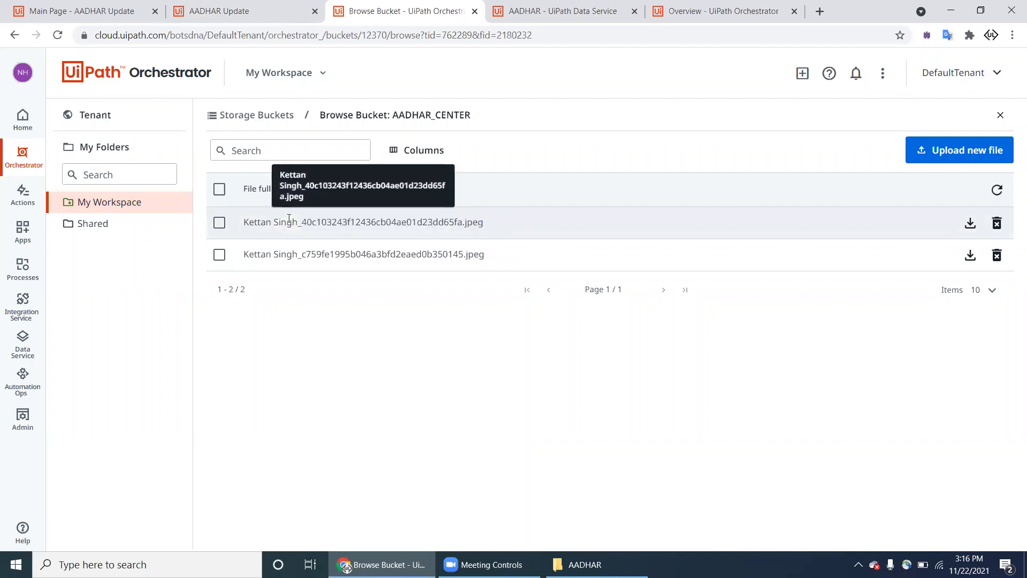
drag(300, 221, 407, 223)
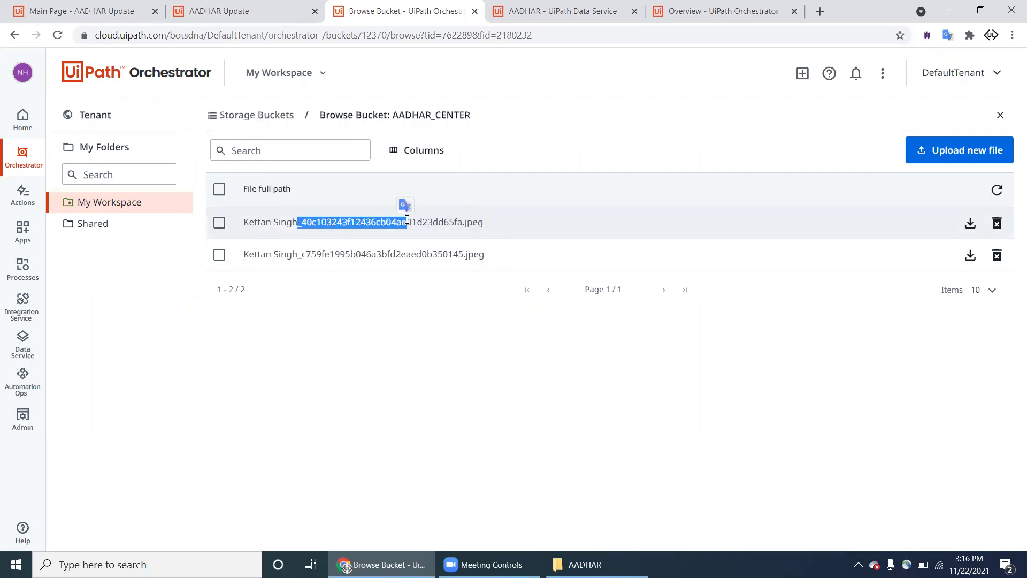
click(225, 11)
Step: In the Update My AADHAR click rules, uncheck Auto-generate name on the upload step
click(85, 11)
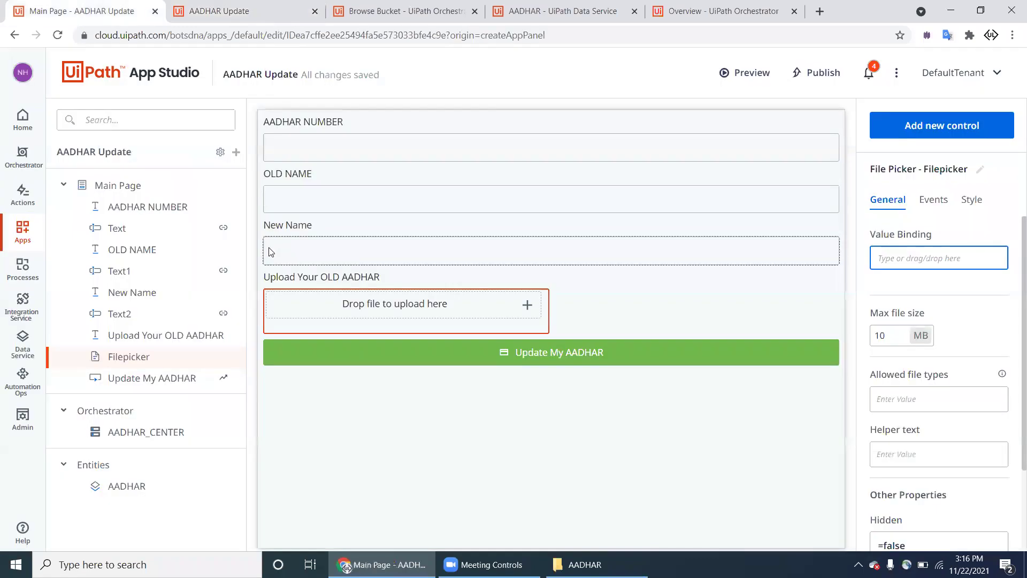
click(225, 380)
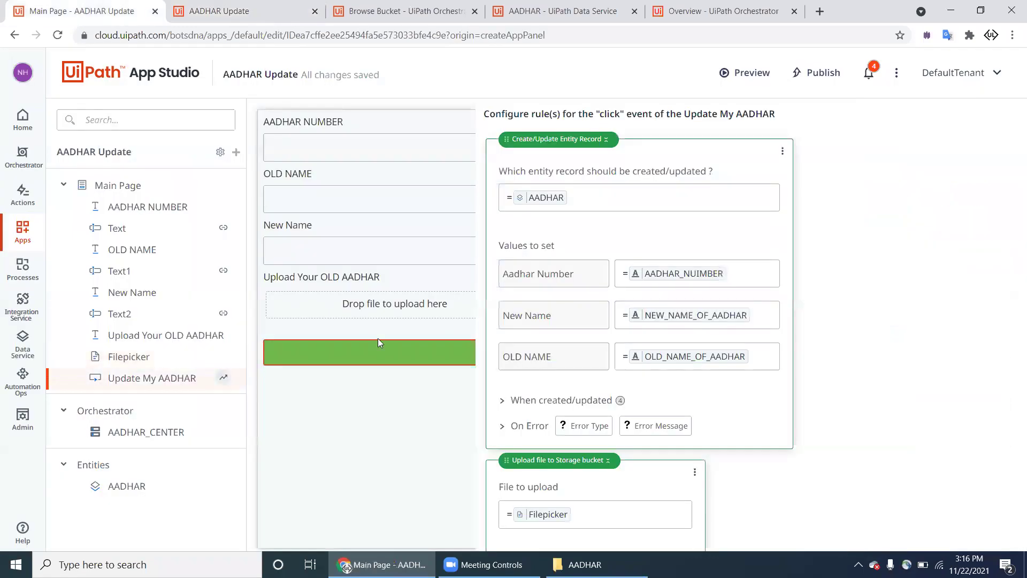
scroll(378, 339, down, 4)
scroll(373, 355, down, 2)
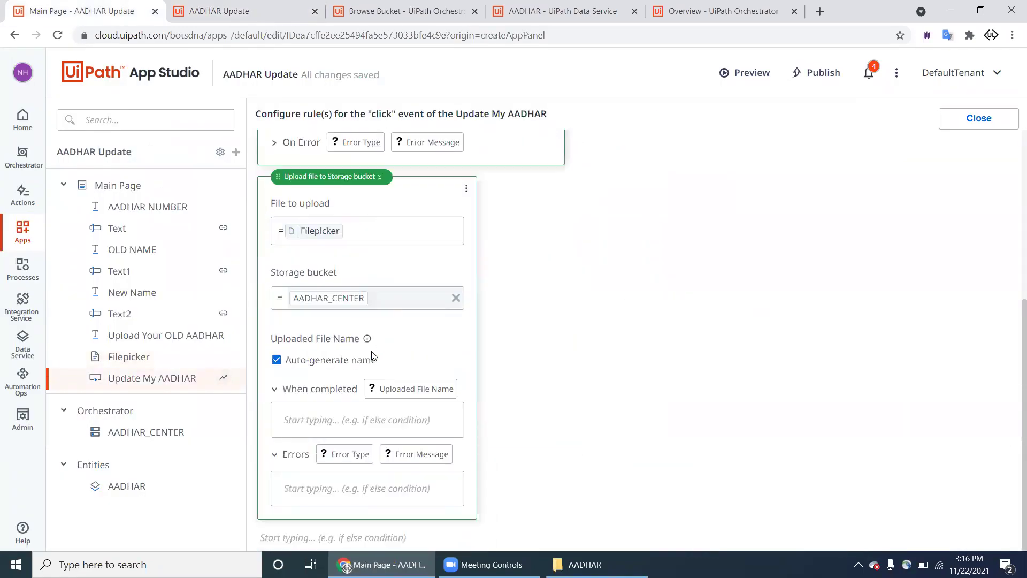
click(311, 359)
Step: Set Uploaded File Name to the AADHAR_NUIMBER variable
click(332, 384)
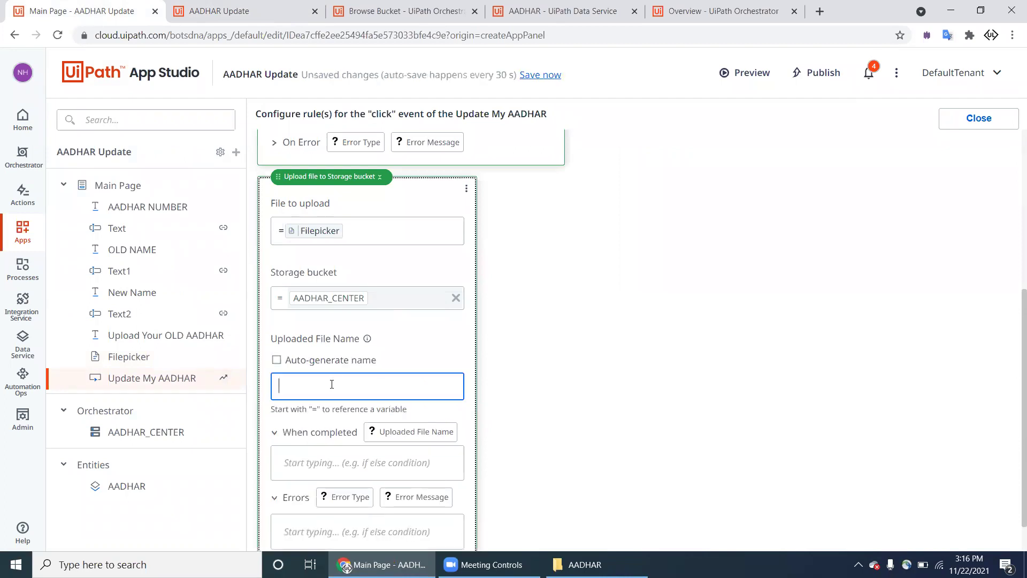
text(=)
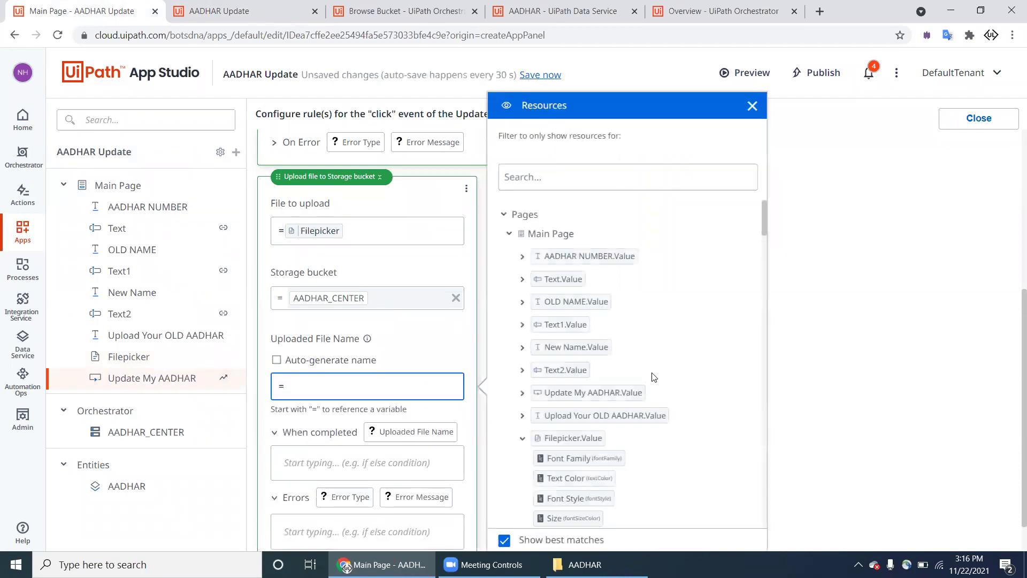
scroll(654, 377, down, 1)
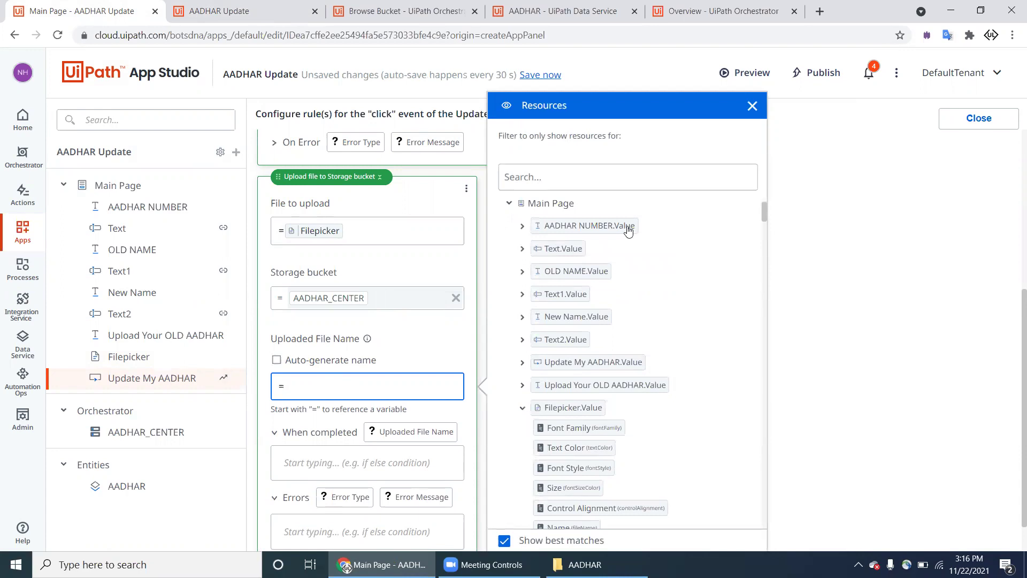
scroll(595, 246, up, 1)
scroll(591, 255, down, 15)
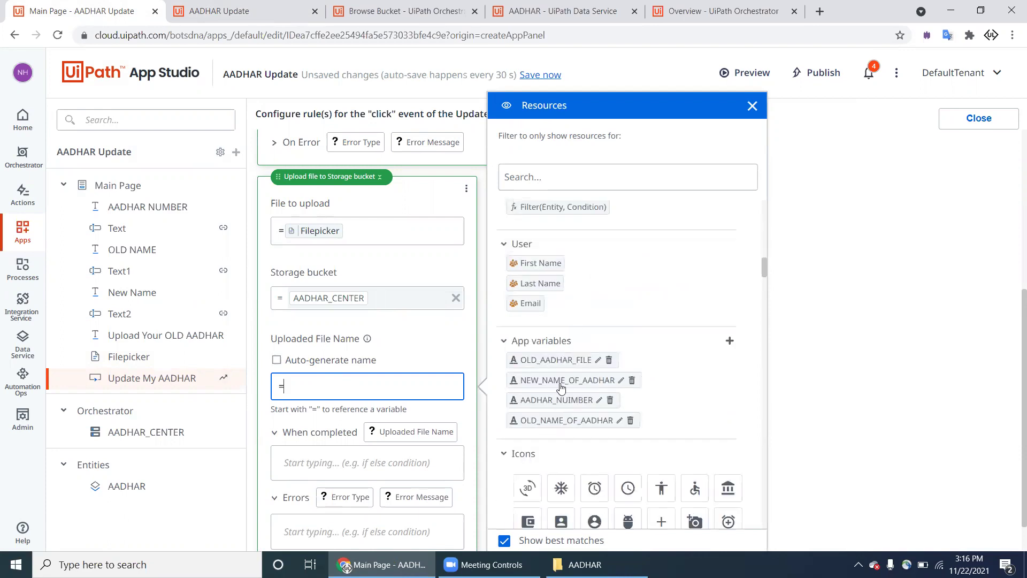
drag(559, 396, 401, 389)
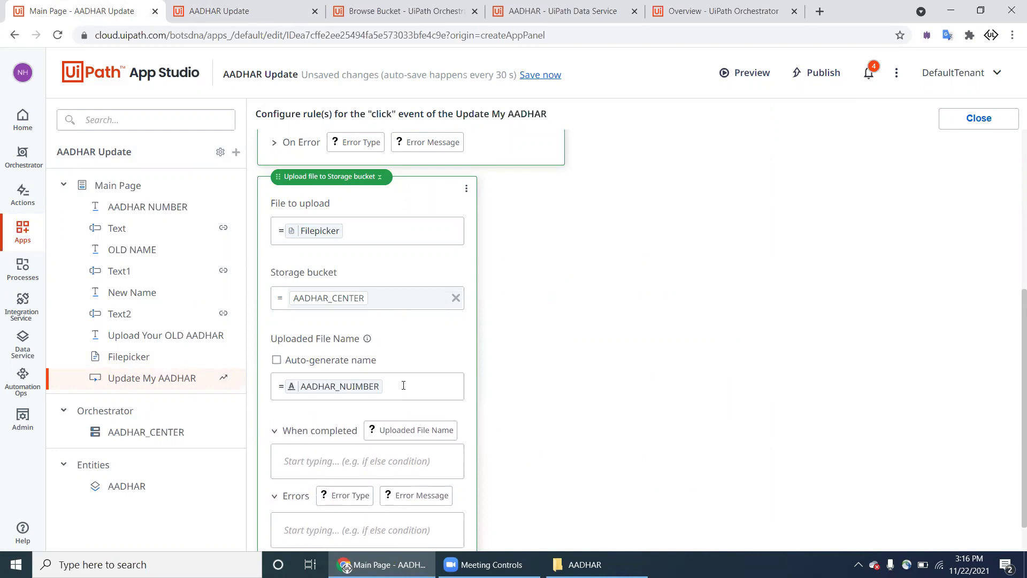
click(403, 385)
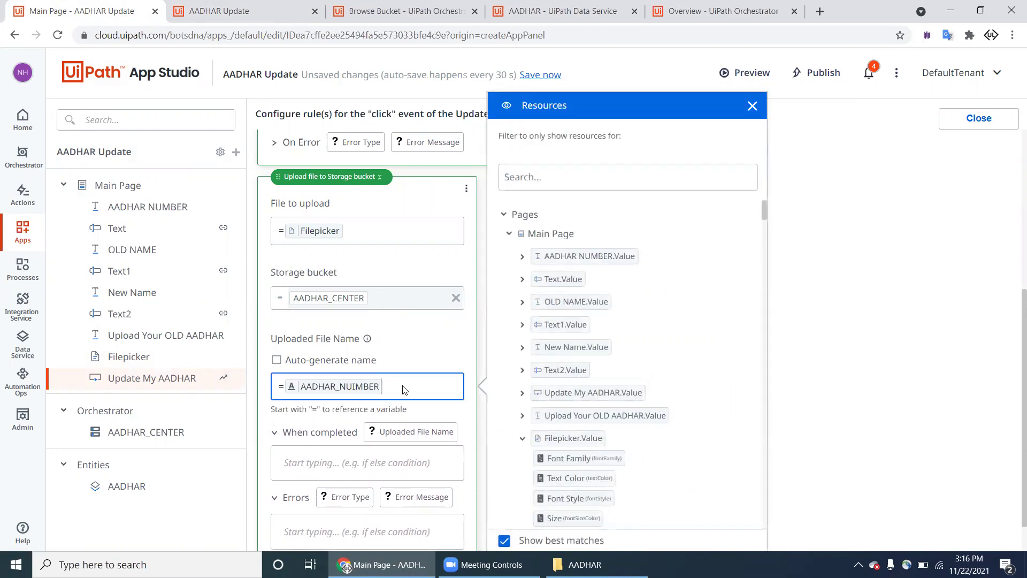
Step: Save the app changes, dismissing the browser's page-saving dialog
key(ctrl+s)
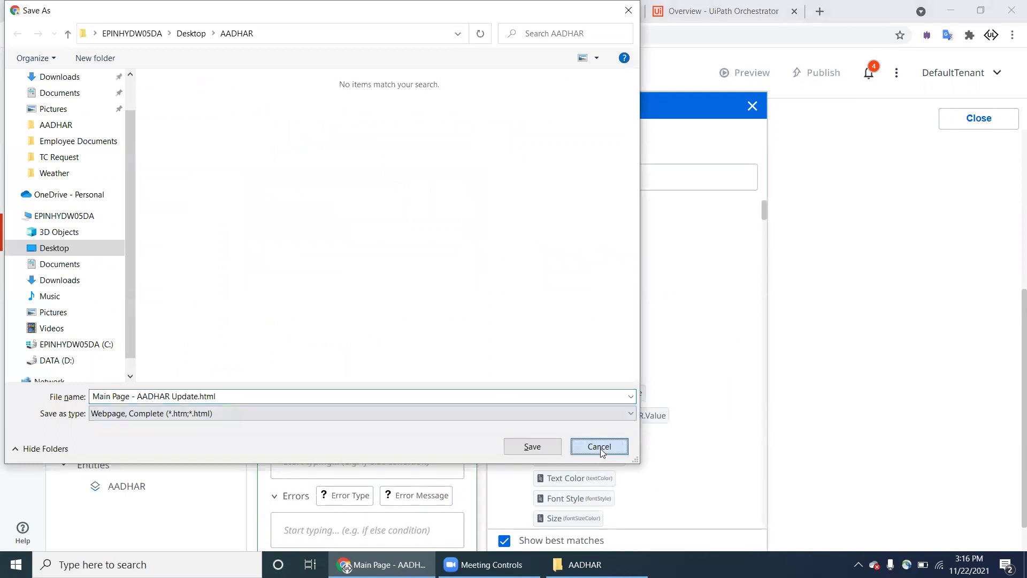
click(600, 449)
click(541, 75)
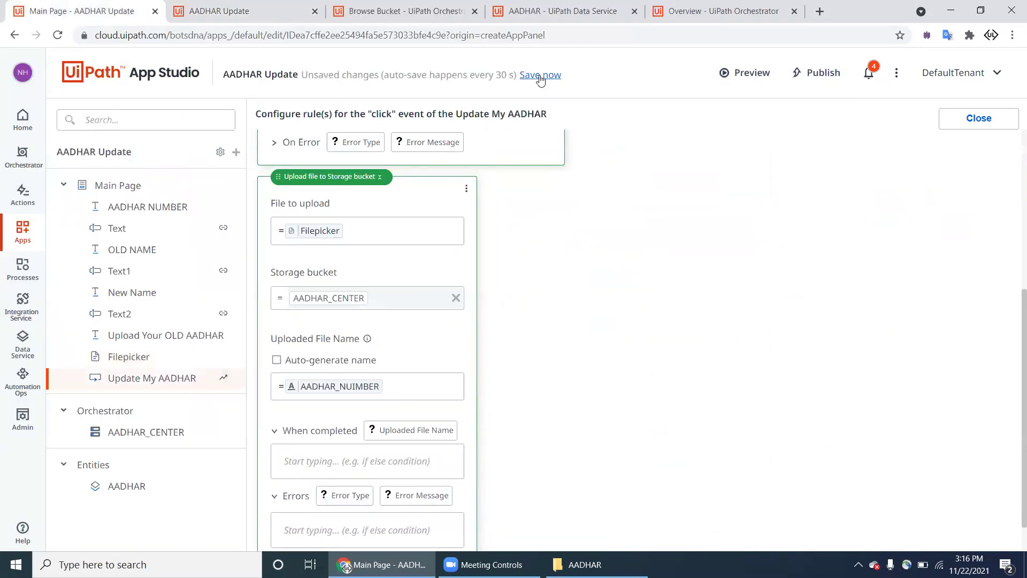
click(541, 76)
Step: Launch a new app preview and open the next card image in Photos
click(740, 81)
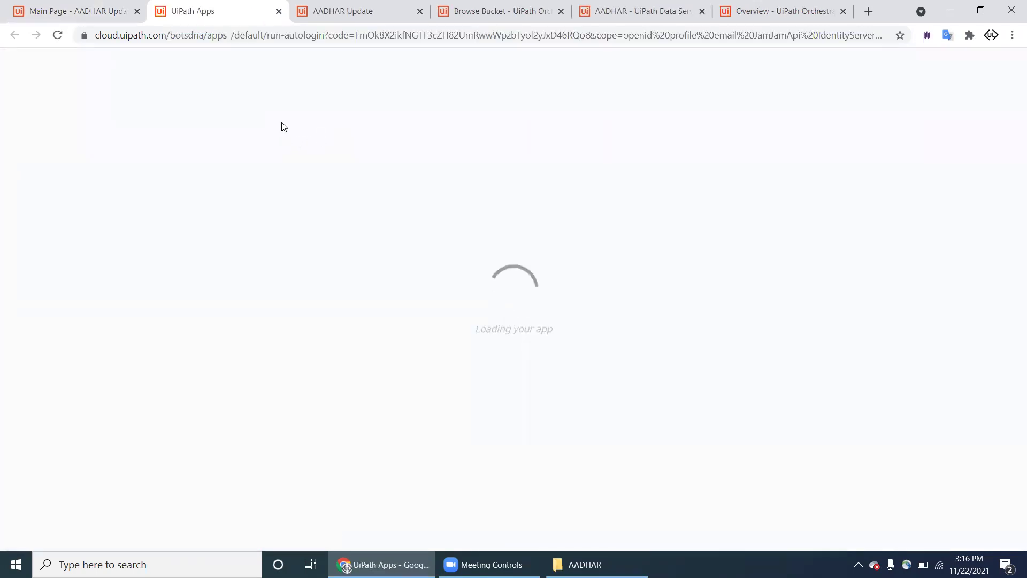
click(585, 565)
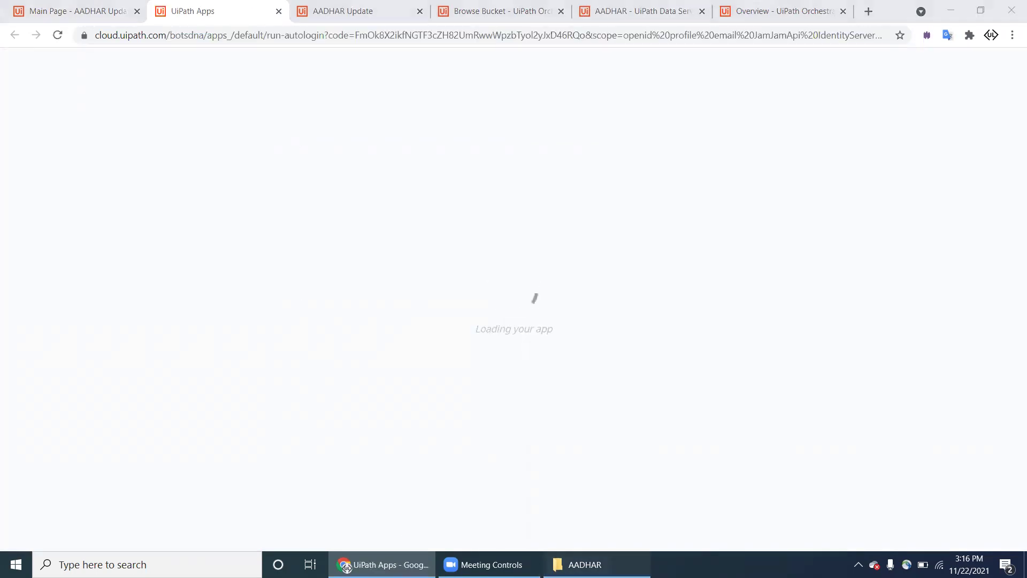
double_click(243, 107)
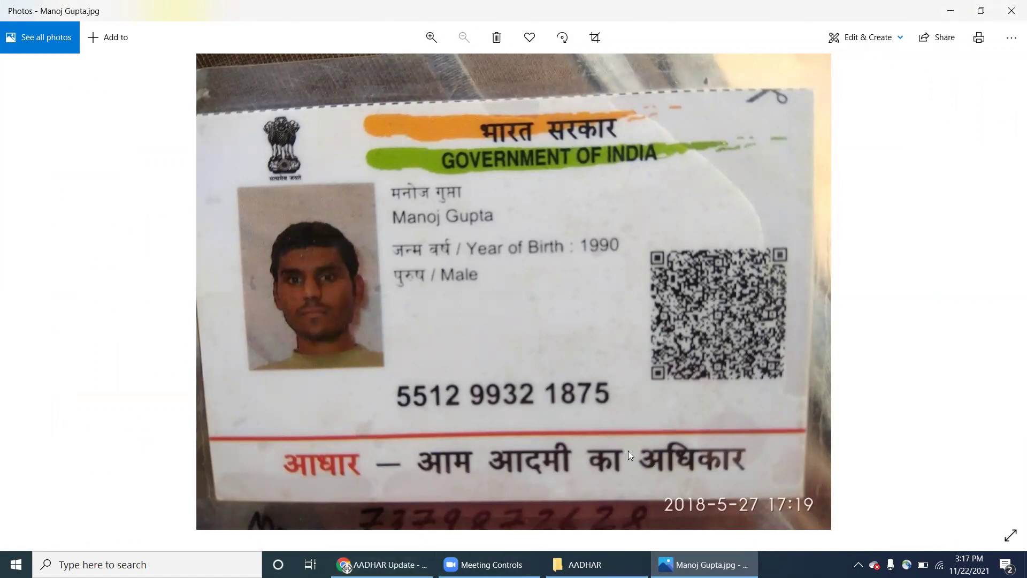
Step: Type the card's Aadhaar number into Notepad and cut it to the clipboard
key(super)
key(super+r)
text(notepad)
key(Return)
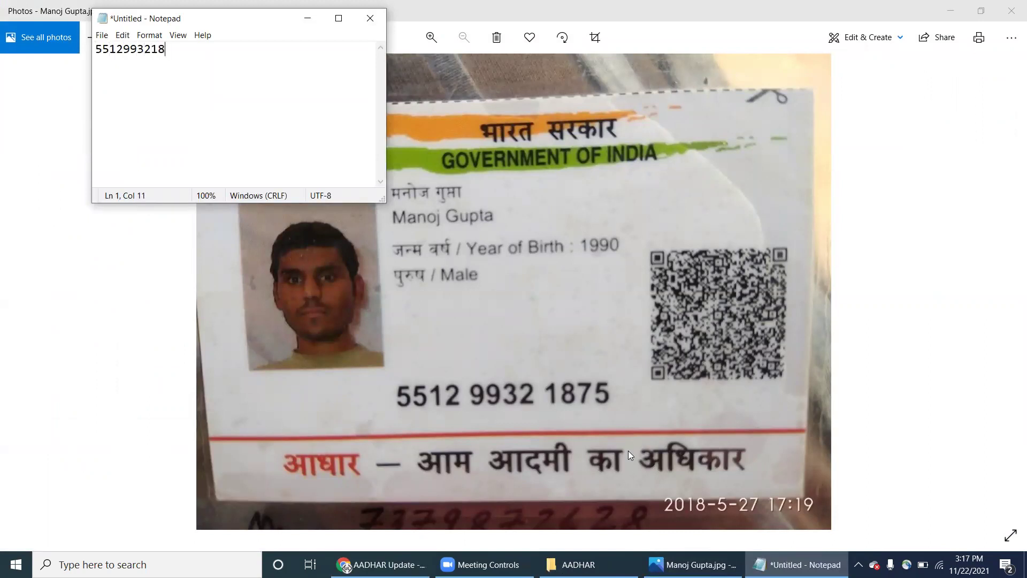
key(ctrl+a)
key(ctrl+c)
key(BackSpace)
Step: Paste the Aadhaar number and enter the old and corrected new names in the form
click(346, 566)
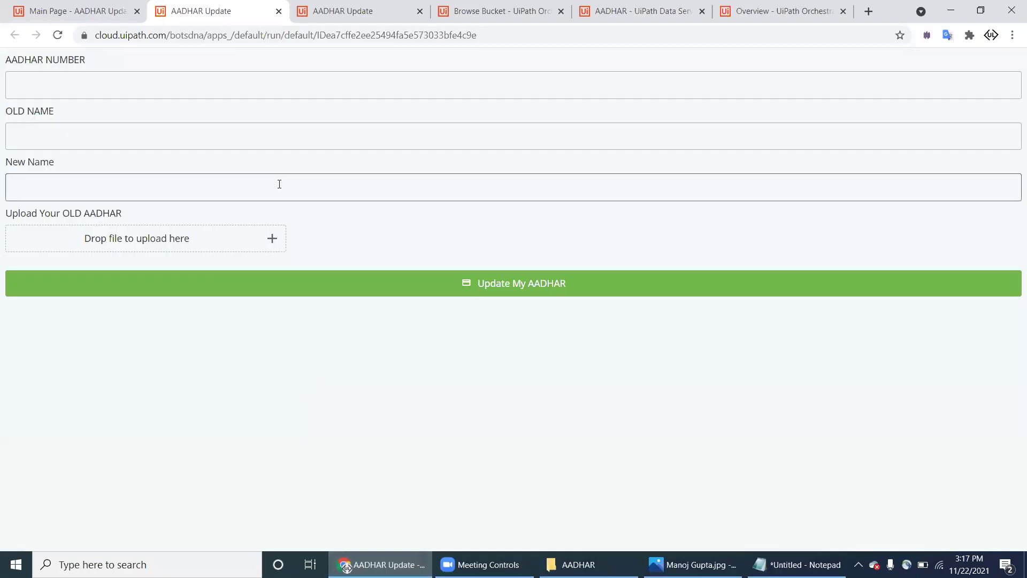
click(208, 97)
key(ctrl+v)
click(177, 133)
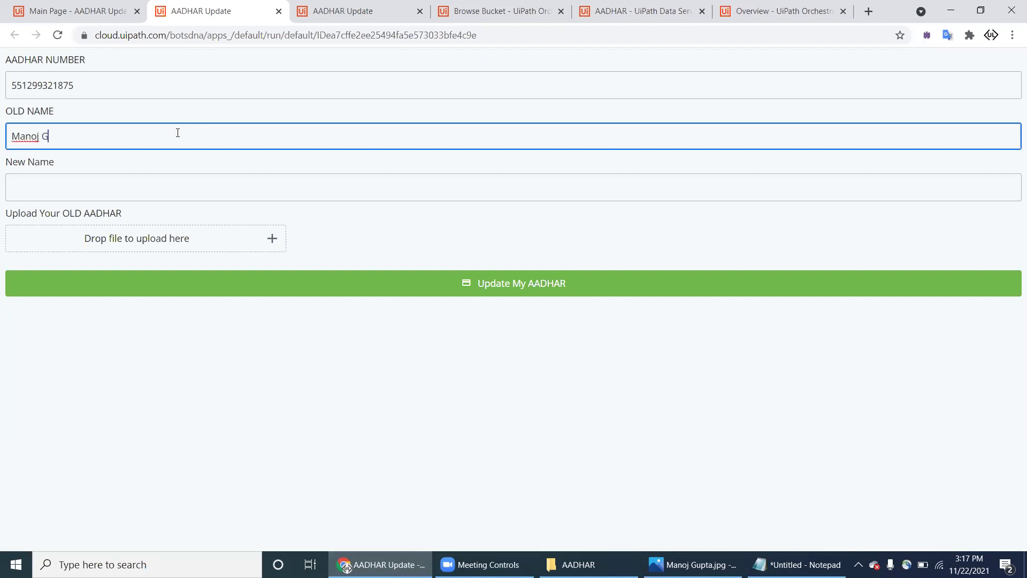
key(Tab)
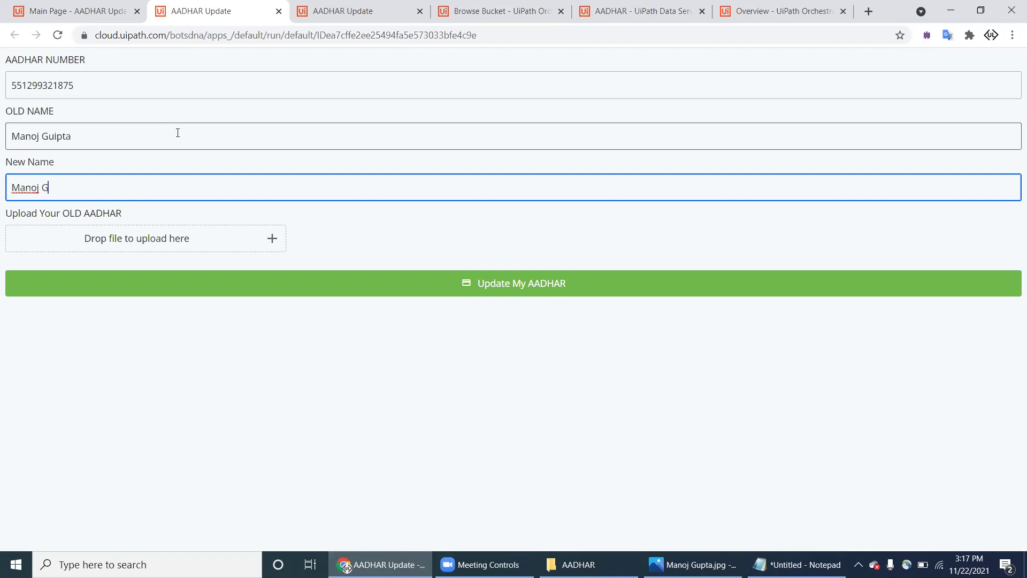
text(a)
Step: Attach the matching card image, submit the update, and move to the other form tab
click(273, 238)
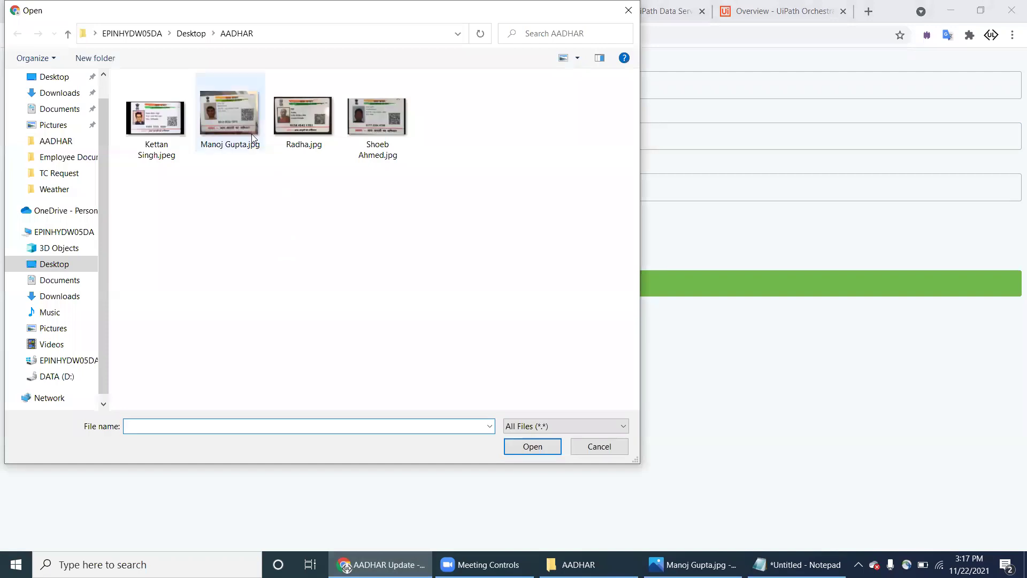
double_click(252, 134)
click(486, 273)
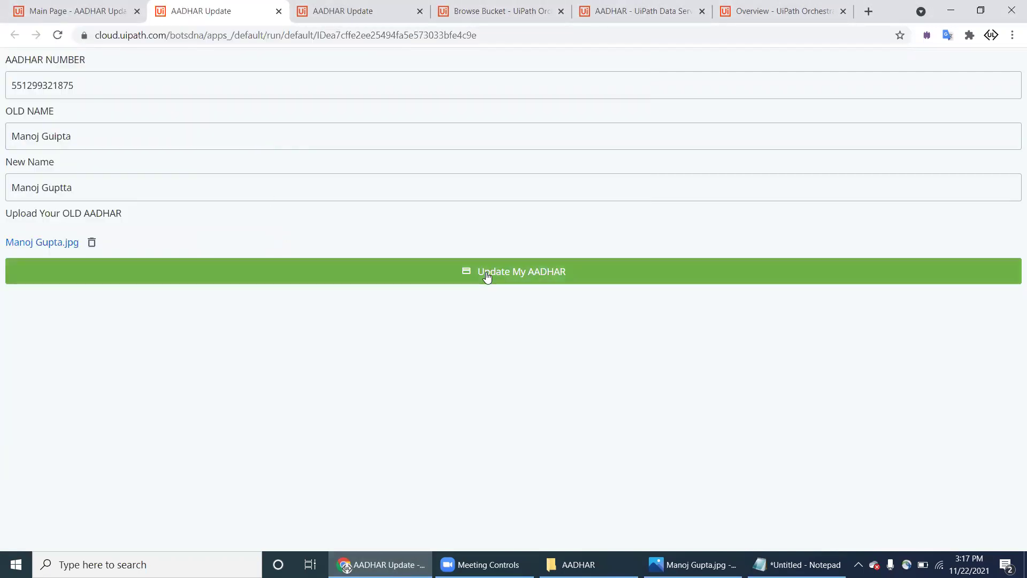
click(487, 272)
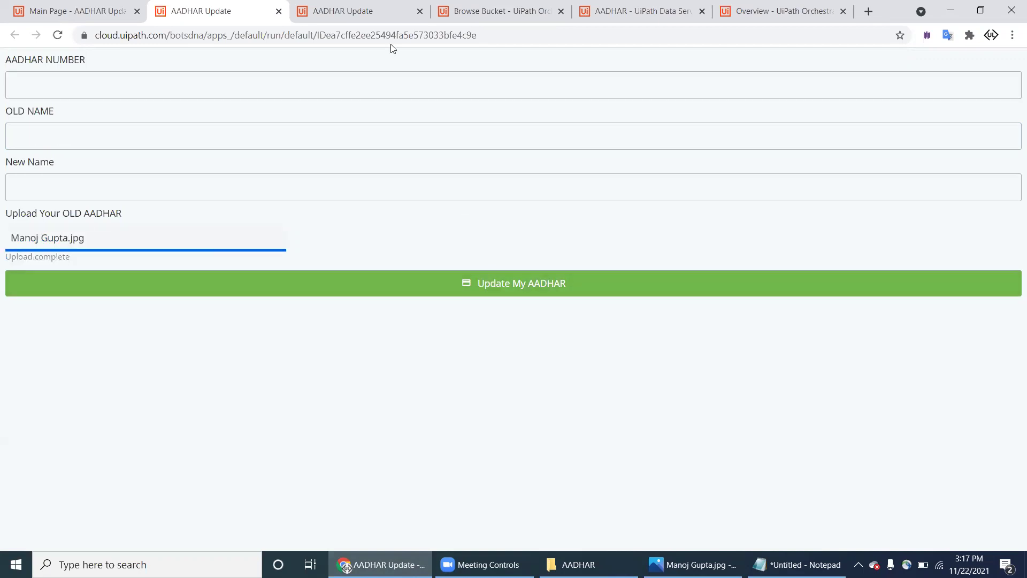
key(ctrl+Tab)
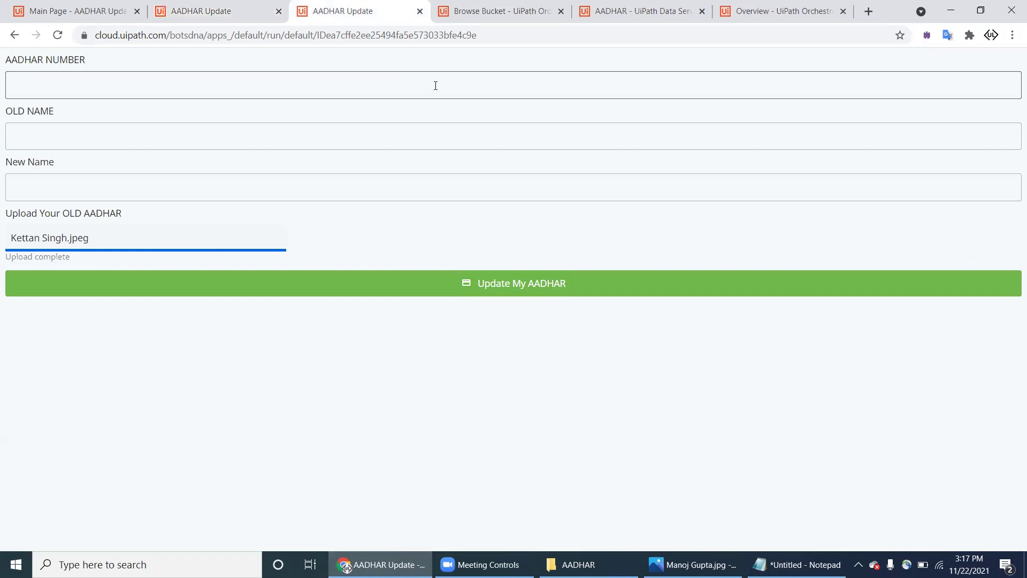
Step: Refresh AADHAR_CENTER to reveal a third, blank-named file, then return to the upload rule
key(ctrl+Tab)
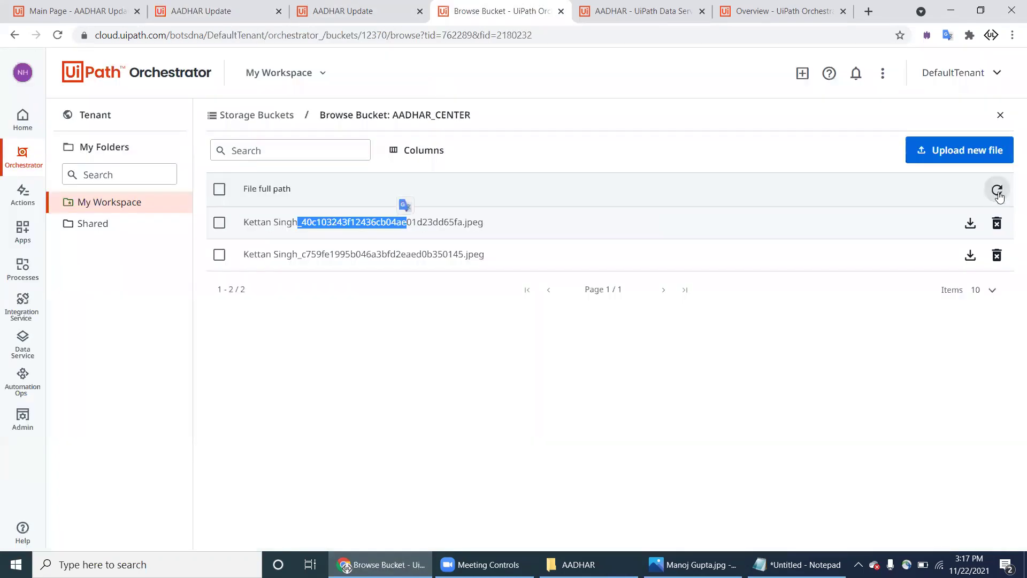
click(997, 190)
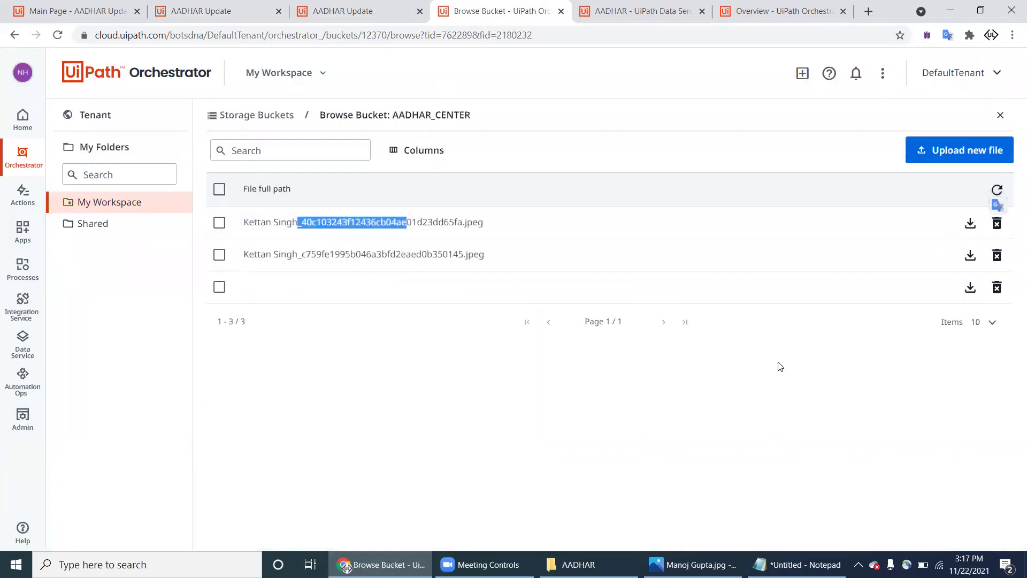
click(615, 292)
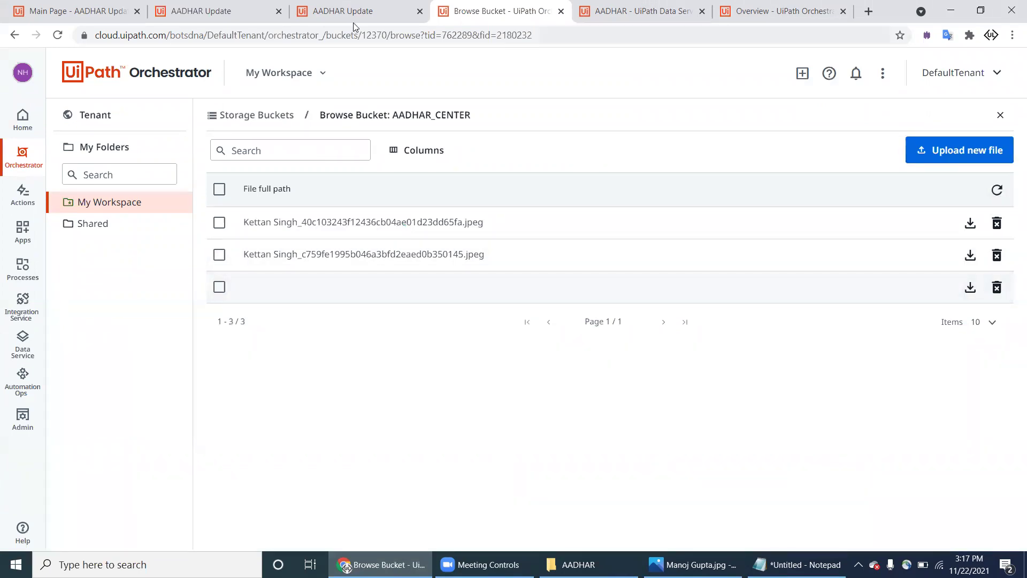
click(98, 12)
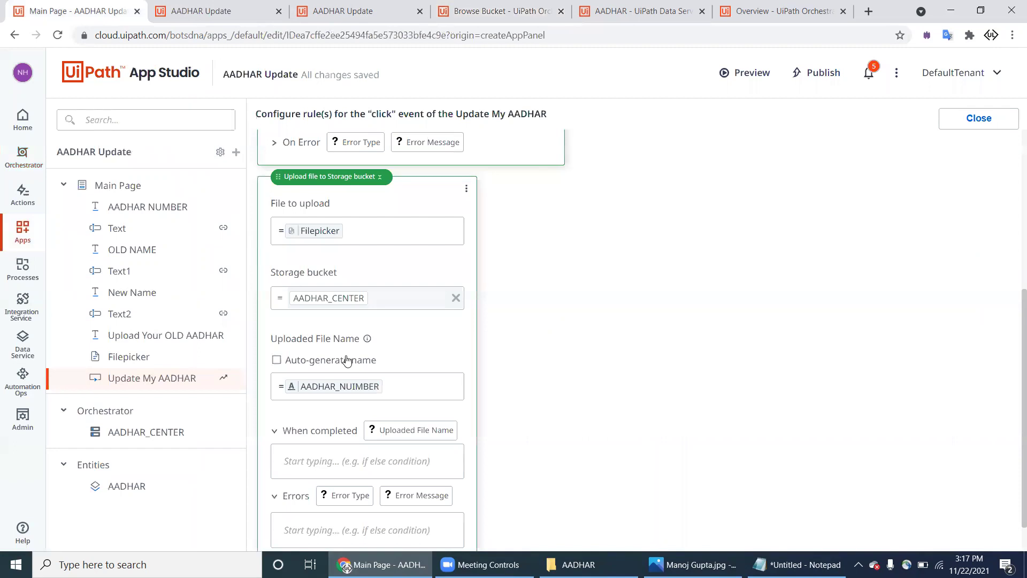
Step: Try appending a .JPG extension to the file name, then clear the expression and re-toggle auto-naming
scroll(348, 359, down, 1)
click(388, 346)
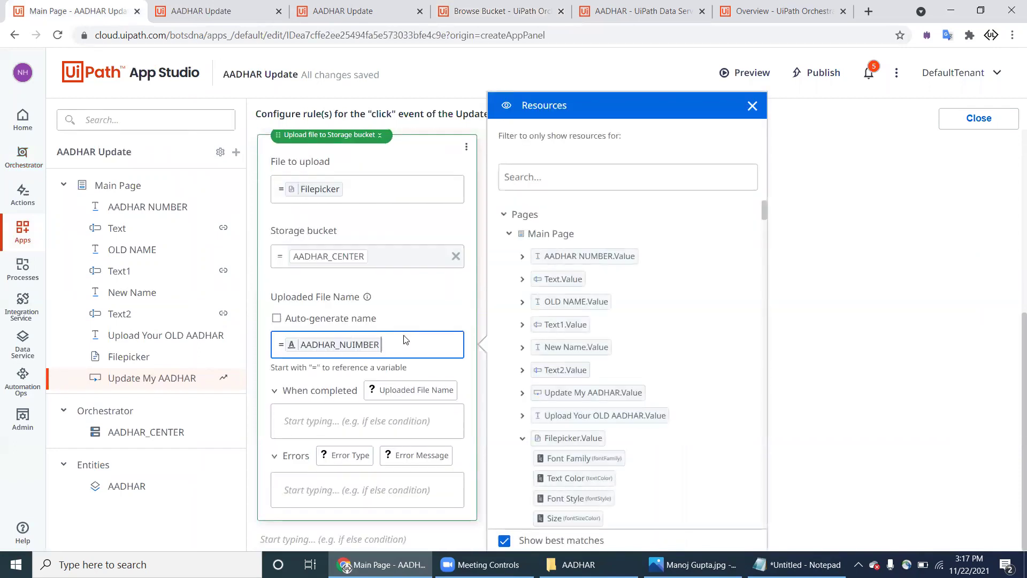
text(.JJP)
key(BackSpace)
key(BackSpace)
click(413, 299)
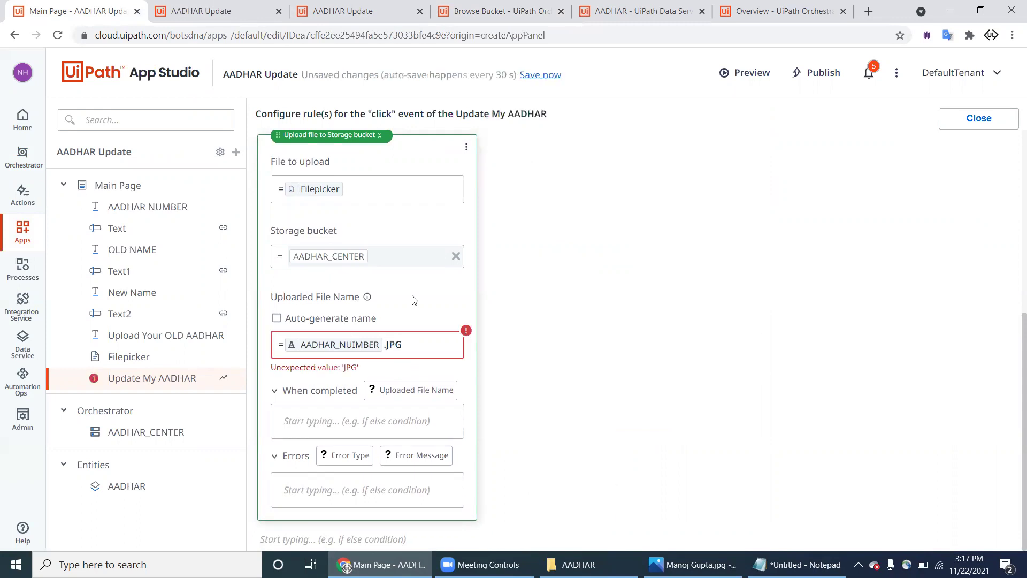
click(431, 339)
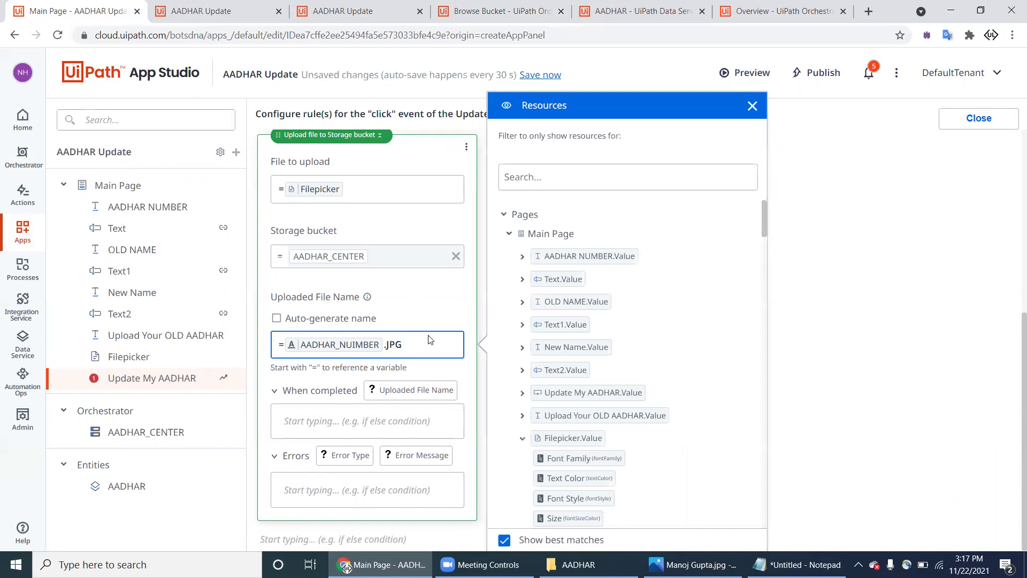
key(ctrl+a)
key(BackSpace)
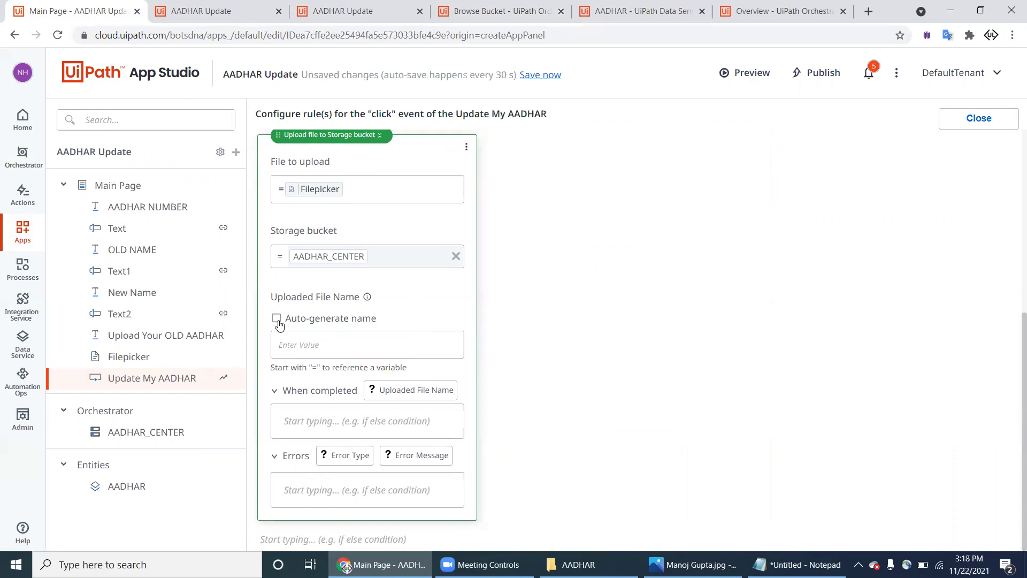
click(277, 318)
click(276, 360)
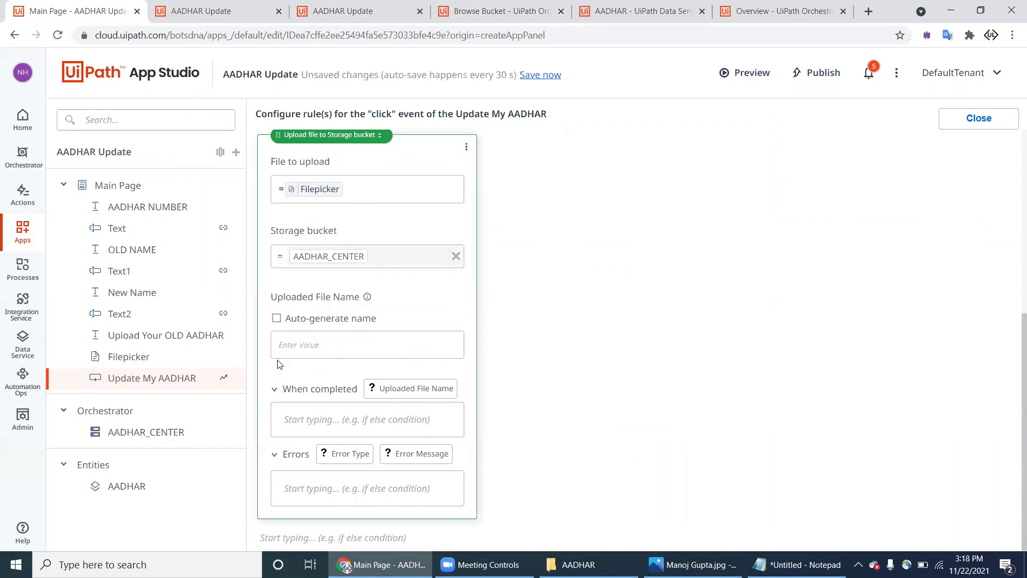
Step: Rebuild the Uploaded File Name as AADHAR_NUIMBER followed by a .JP extension
click(344, 345)
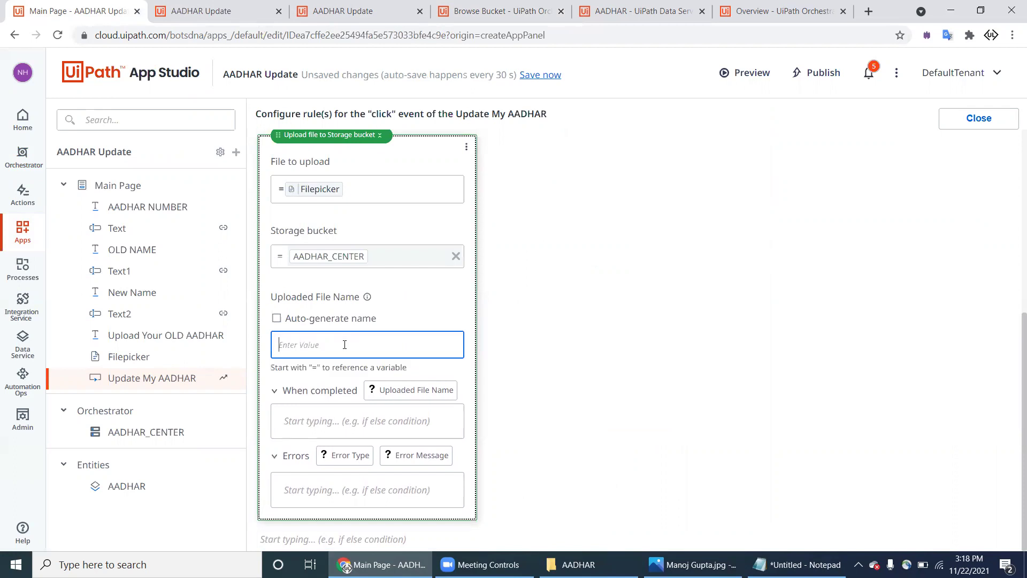
text(=")
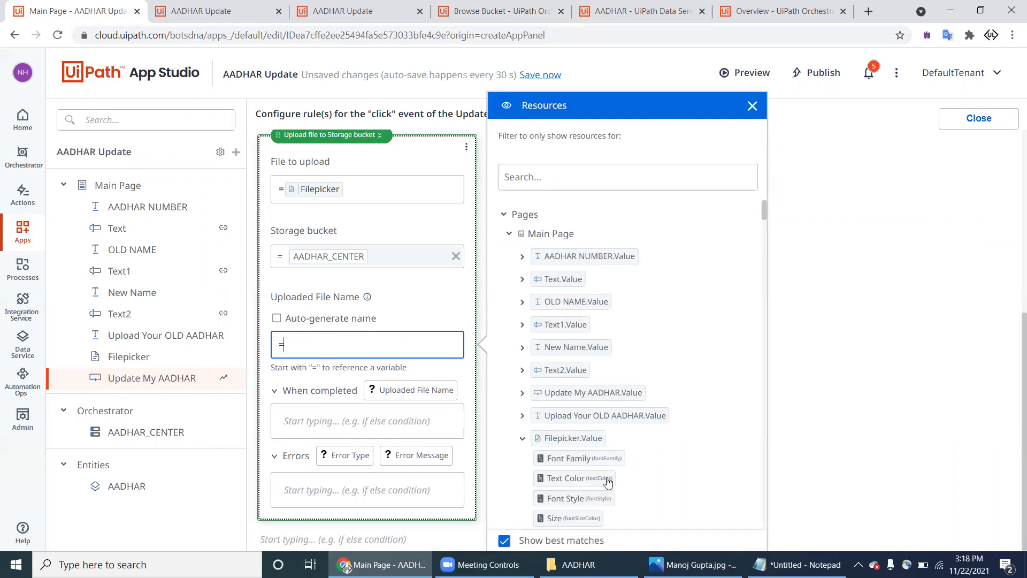
scroll(606, 481, down, 5)
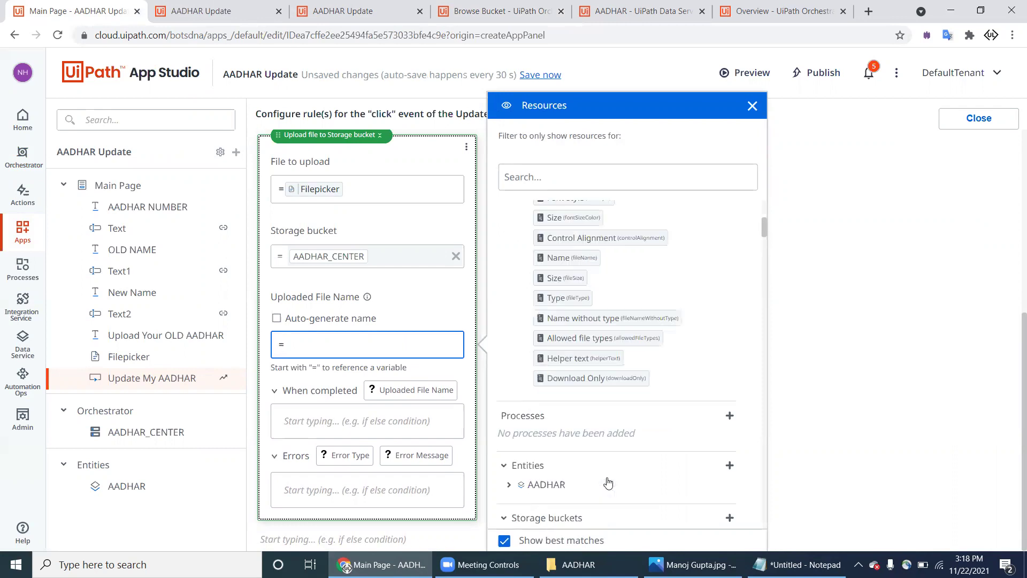
scroll(594, 380, down, 10)
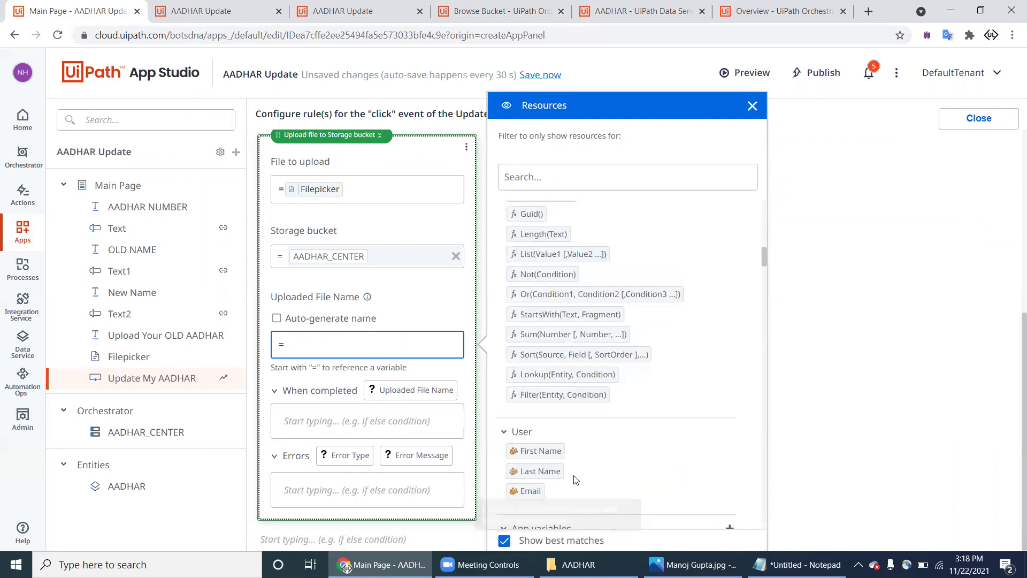
drag(568, 485, 415, 345)
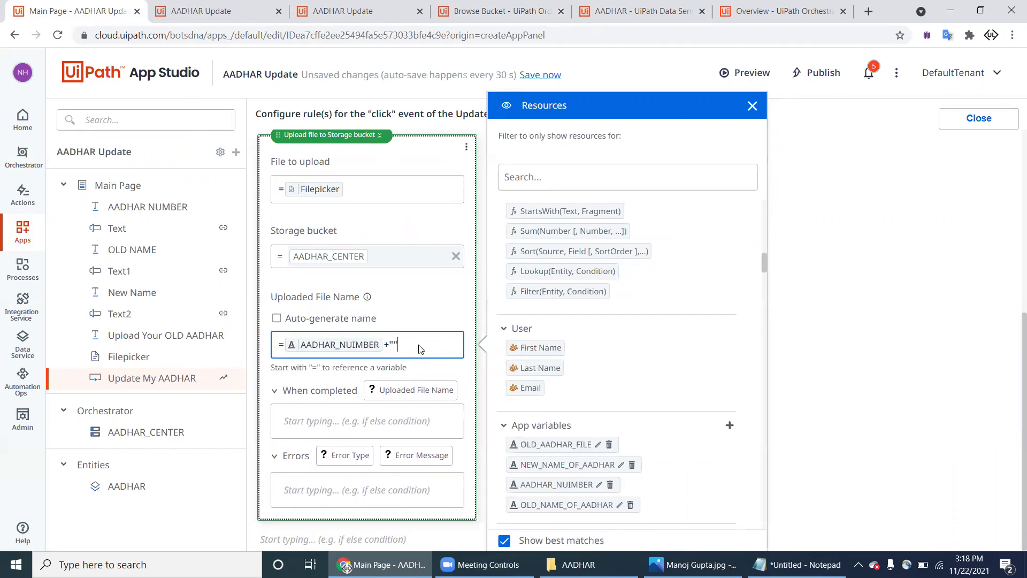
click(428, 322)
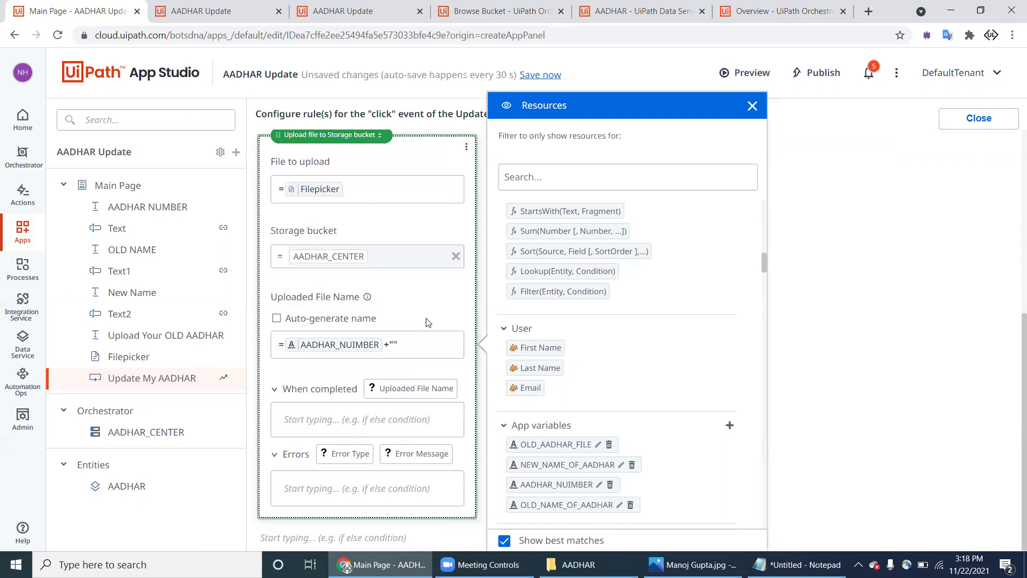
click(418, 353)
text(.JPG)
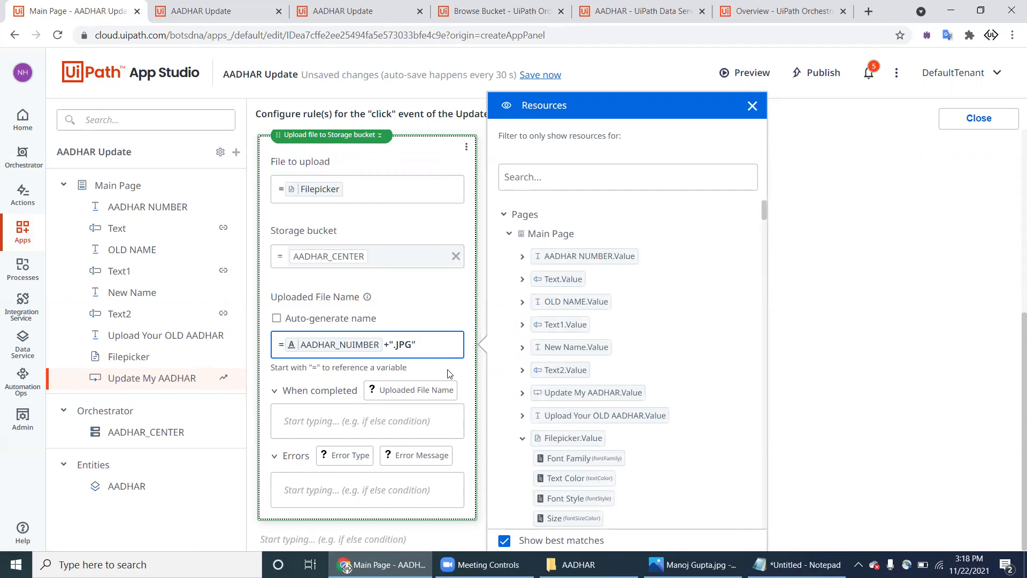
key(Escape)
Step: Replace the expression with the Filepicker's 'Name without type', attempting to add its file type
click(428, 350)
key(ctrl+a)
key(BackSpace)
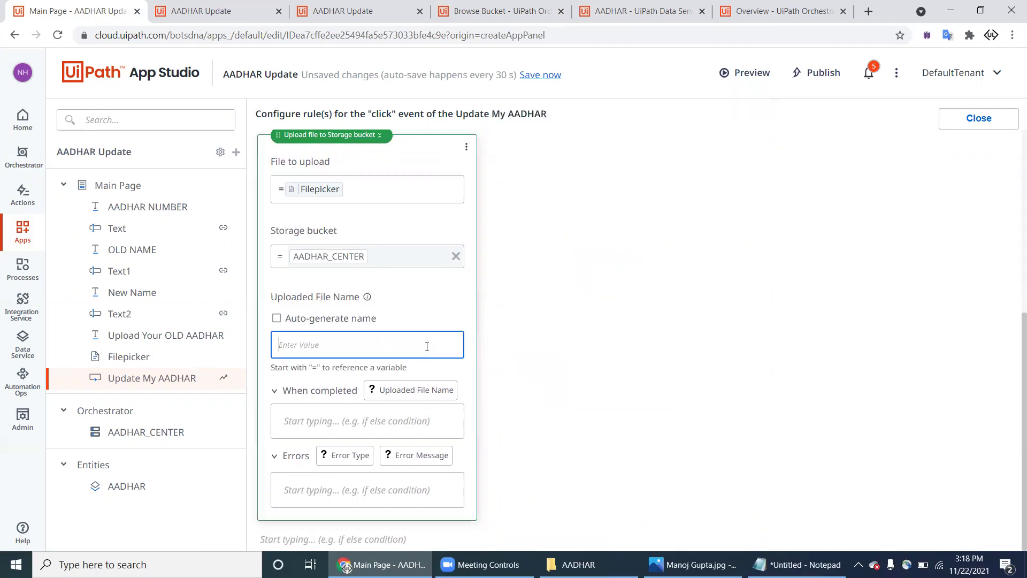
text(=)
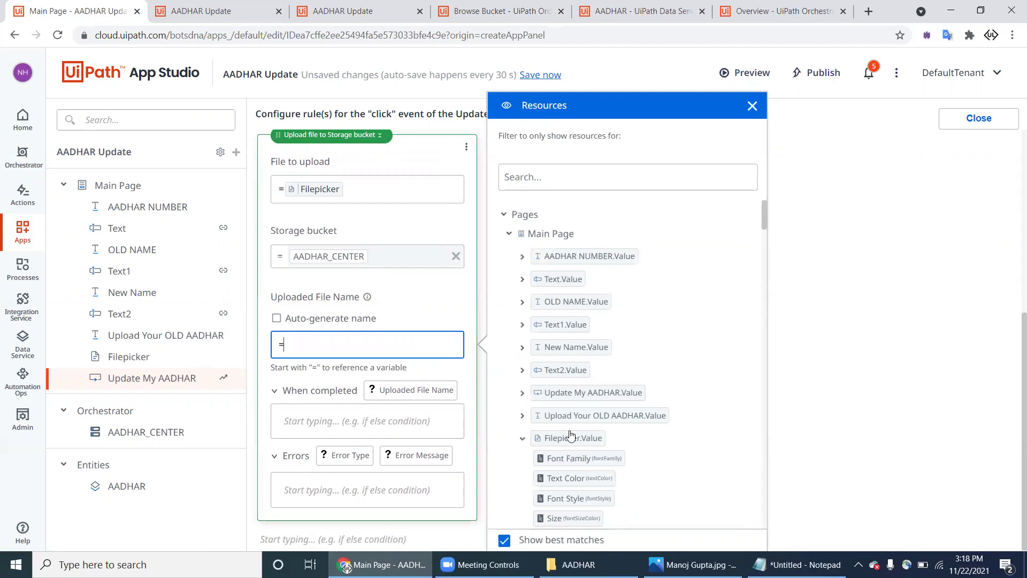
scroll(588, 324, down, 3)
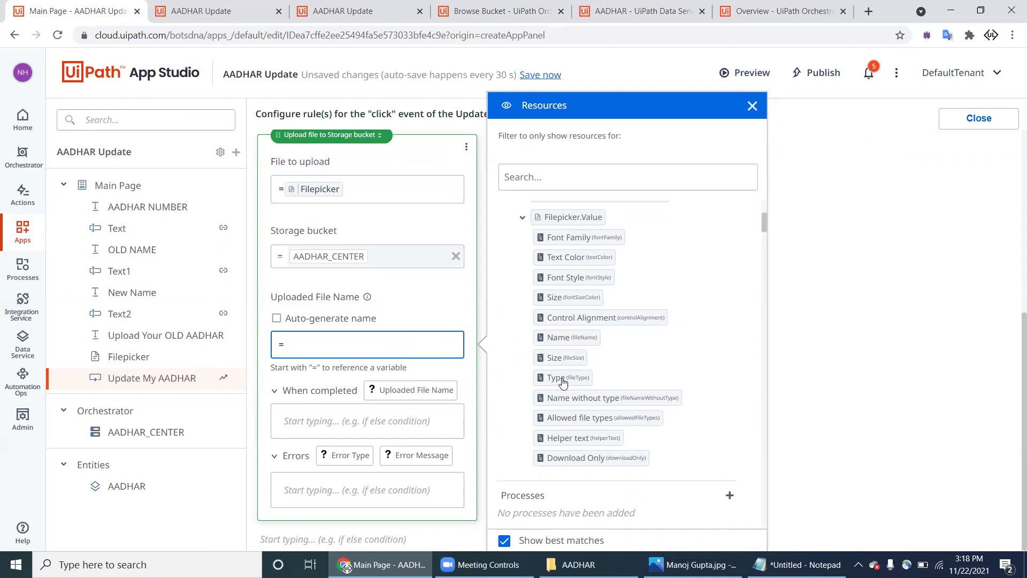
drag(568, 400, 431, 347)
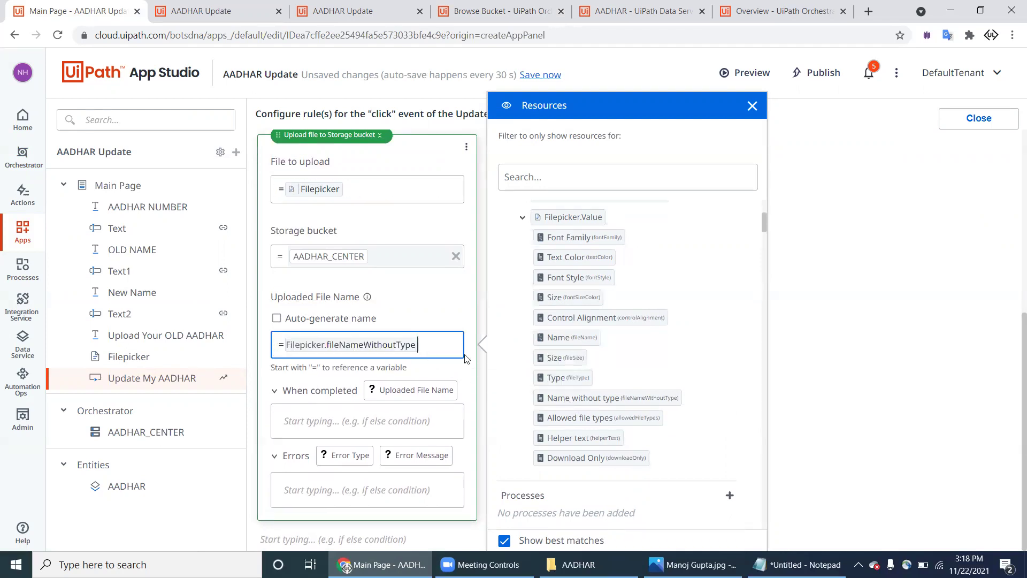
drag(571, 386, 431, 348)
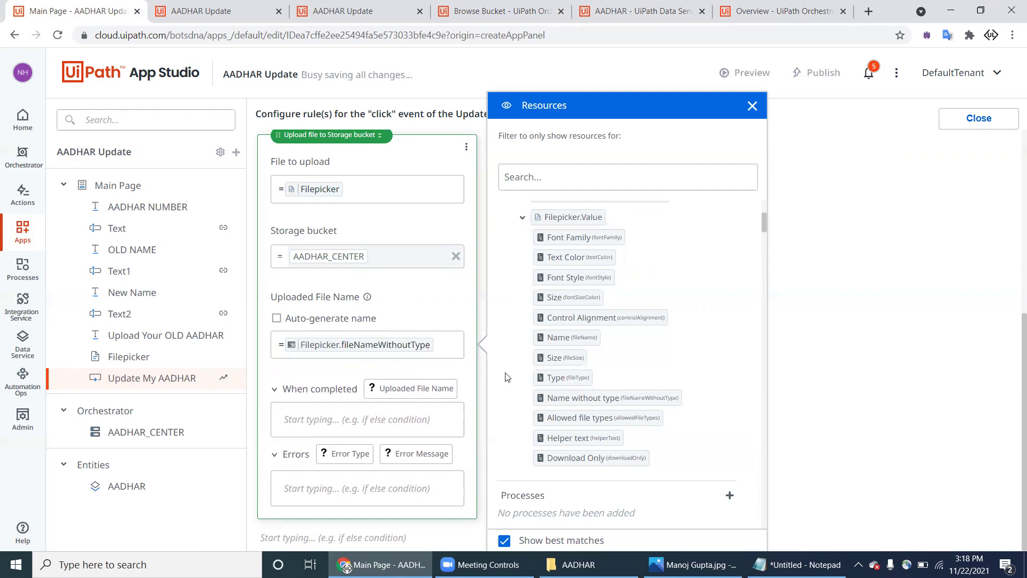
click(448, 348)
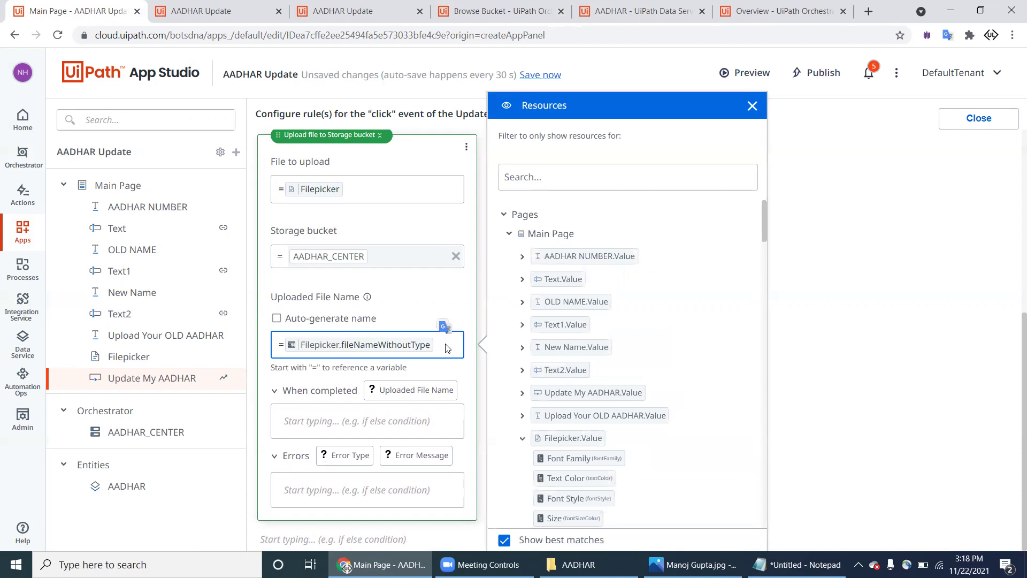
click(437, 348)
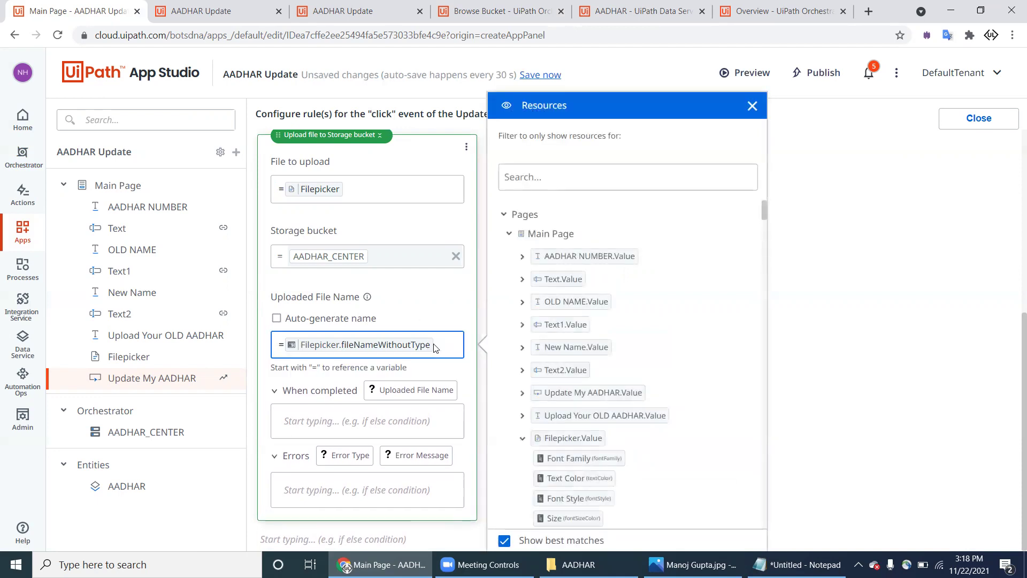
click(434, 346)
Step: Add the Filepicker 'Name' field to the expression, then close the resources list
click(288, 346)
scroll(578, 447, down, 2)
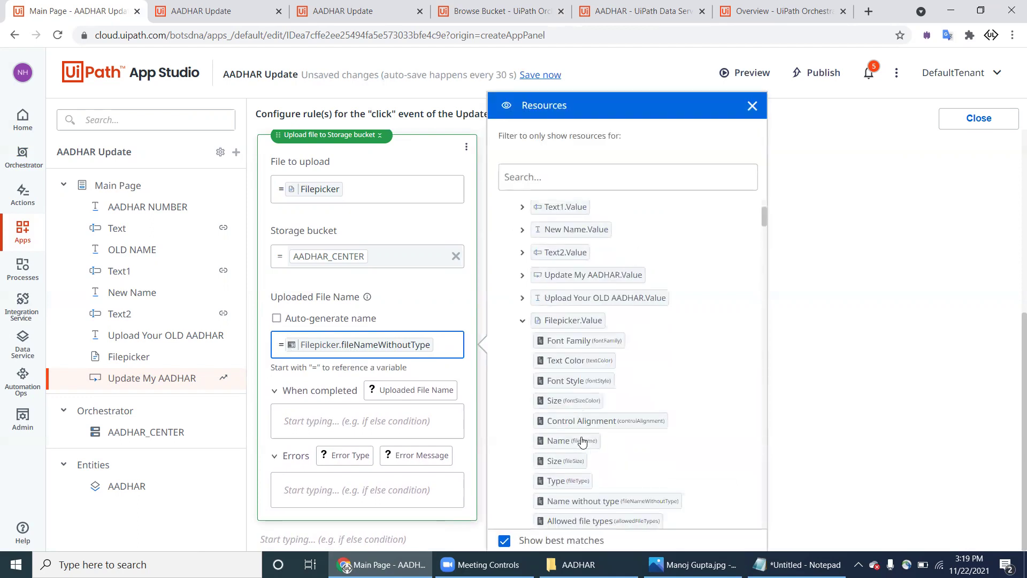
drag(575, 441, 442, 349)
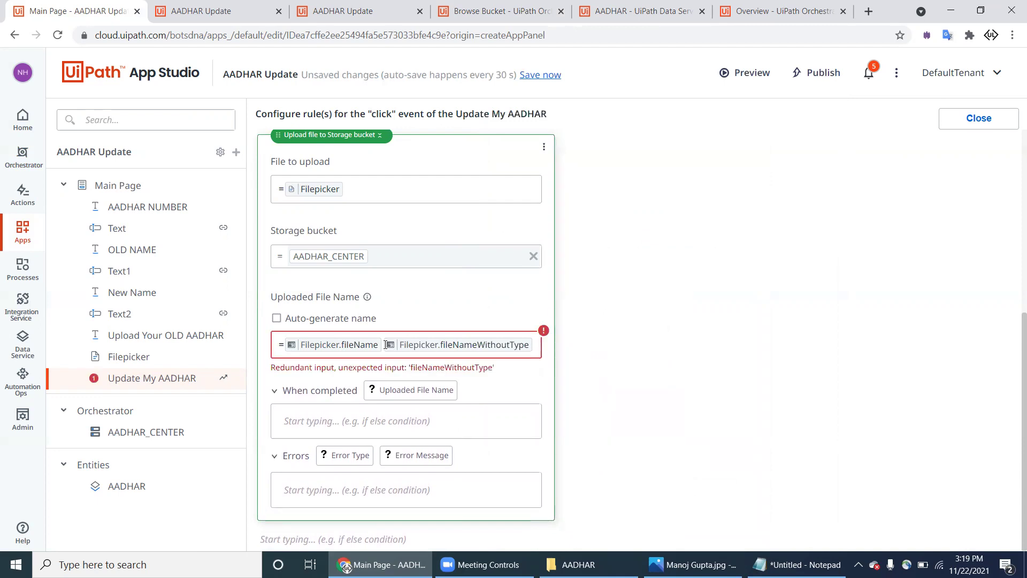
click(445, 344)
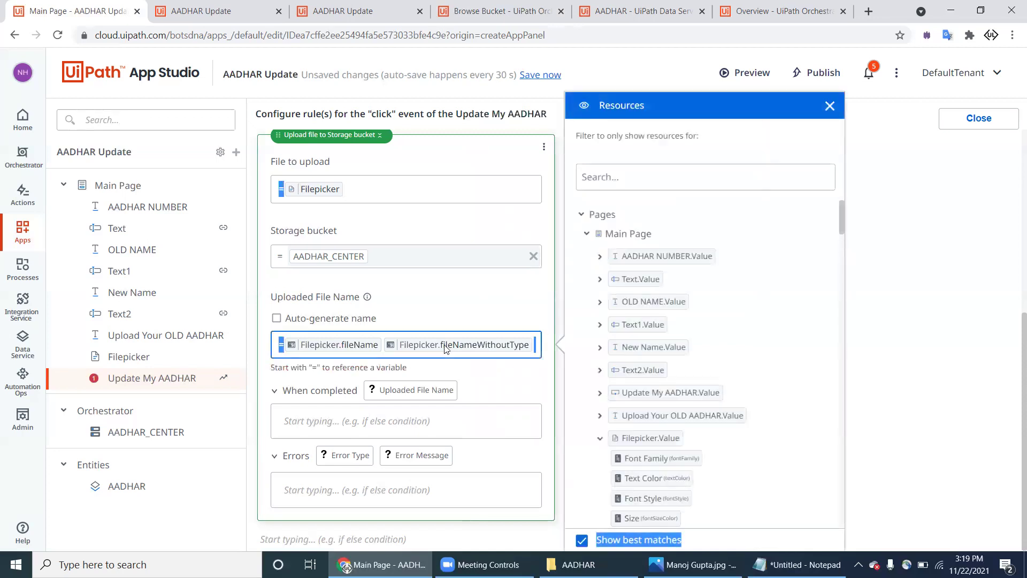
click(625, 179)
text(=)
key(Return)
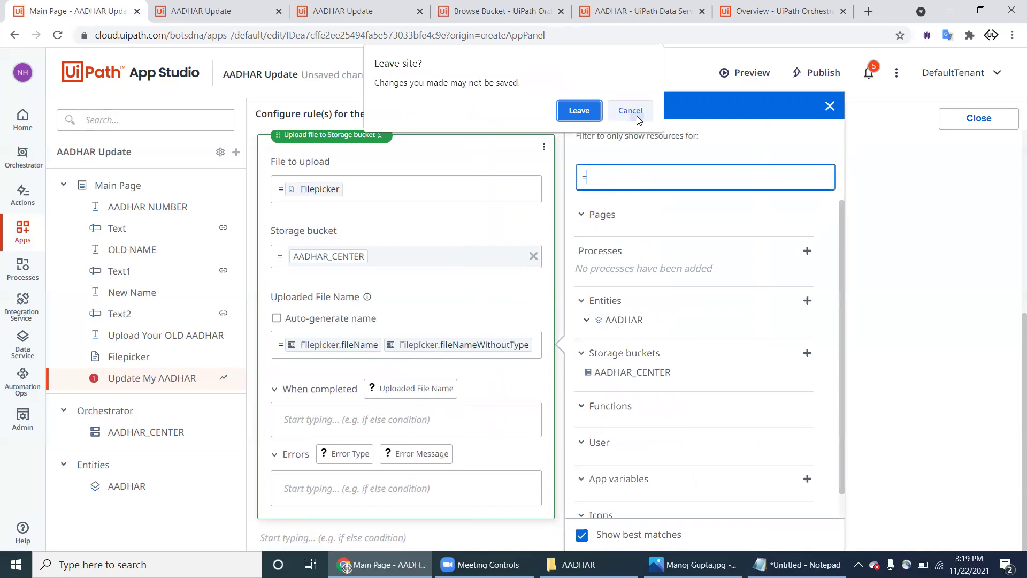
click(630, 110)
key(Escape)
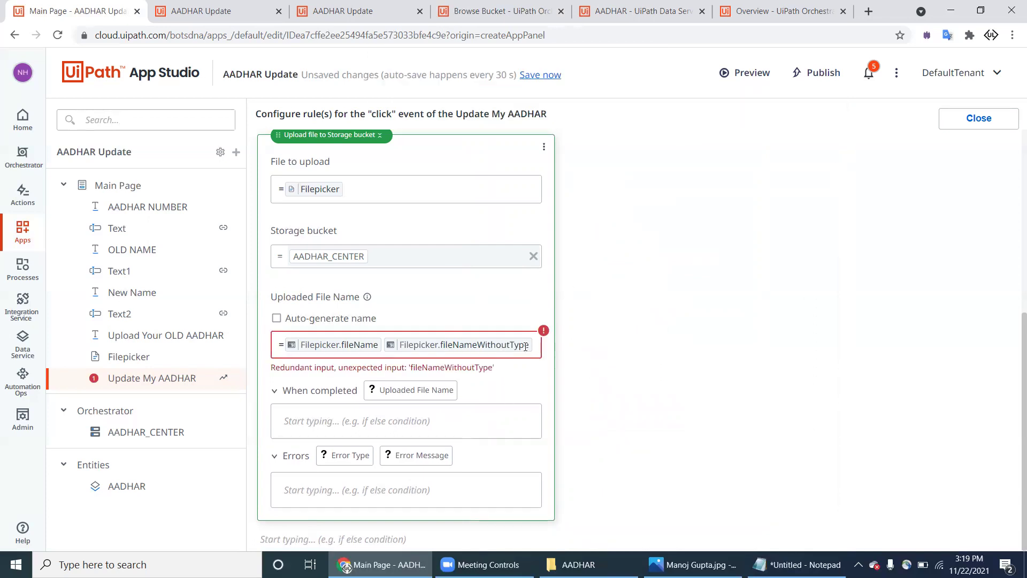
click(530, 347)
key(Escape)
Step: Delete the existing upload-to-bucket step from the Update My AADHAR button's click rule
click(297, 348)
click(544, 150)
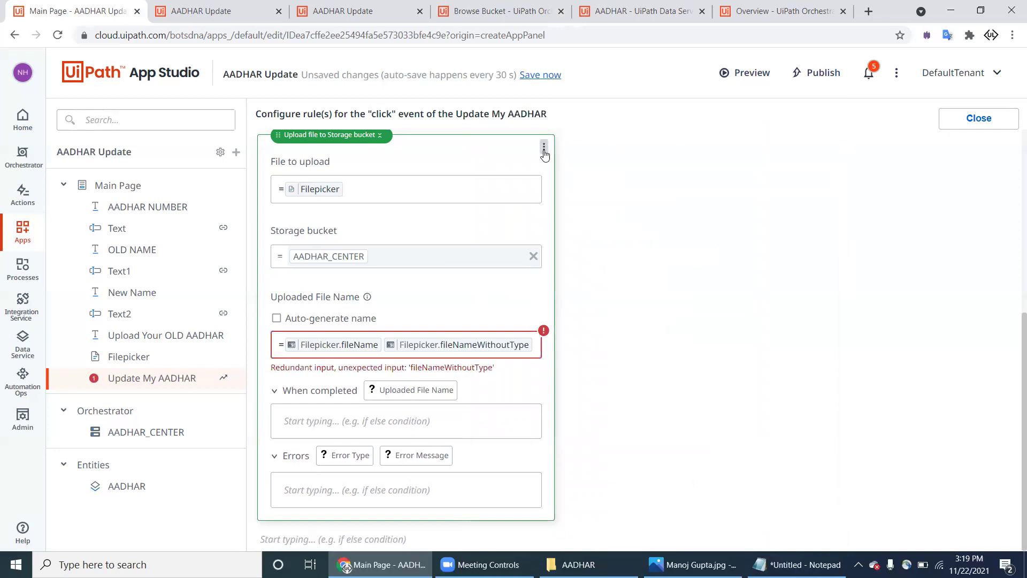
click(544, 150)
click(562, 193)
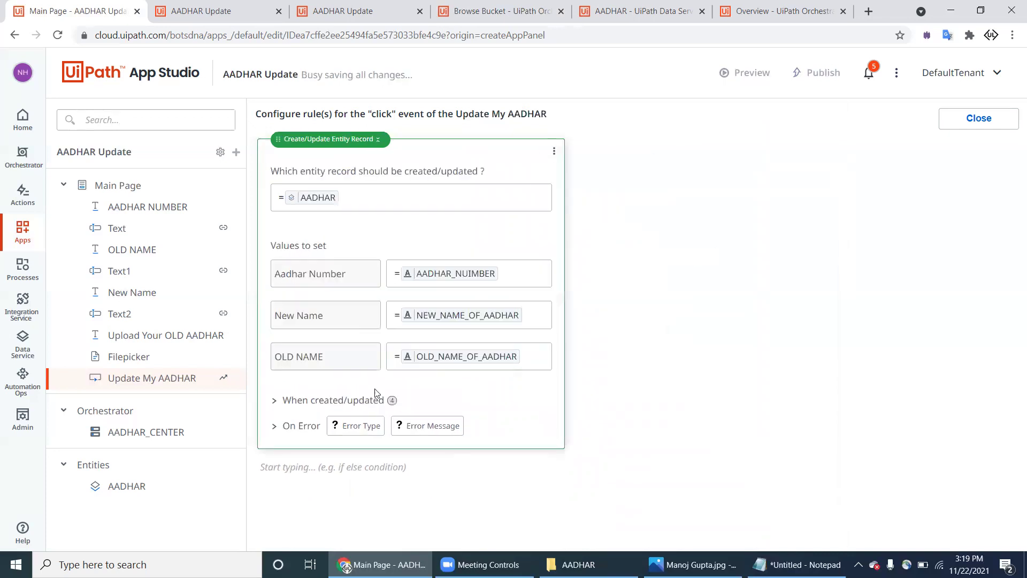
Step: Add an 'Upload file to Storage bucket' action with File to upload set to Filepicker
click(306, 473)
scroll(313, 422, down, 1)
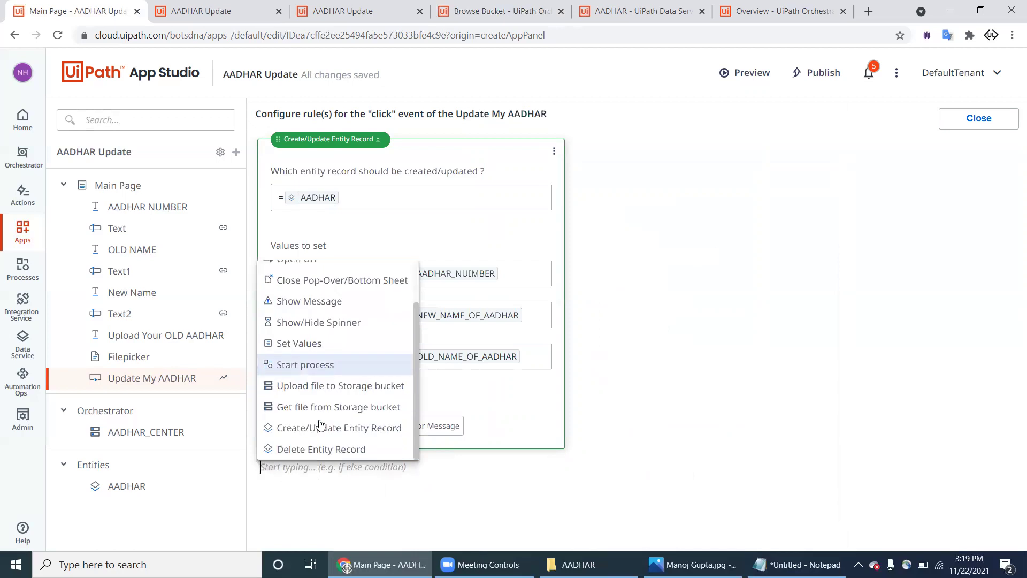
click(340, 387)
scroll(348, 385, down, 5)
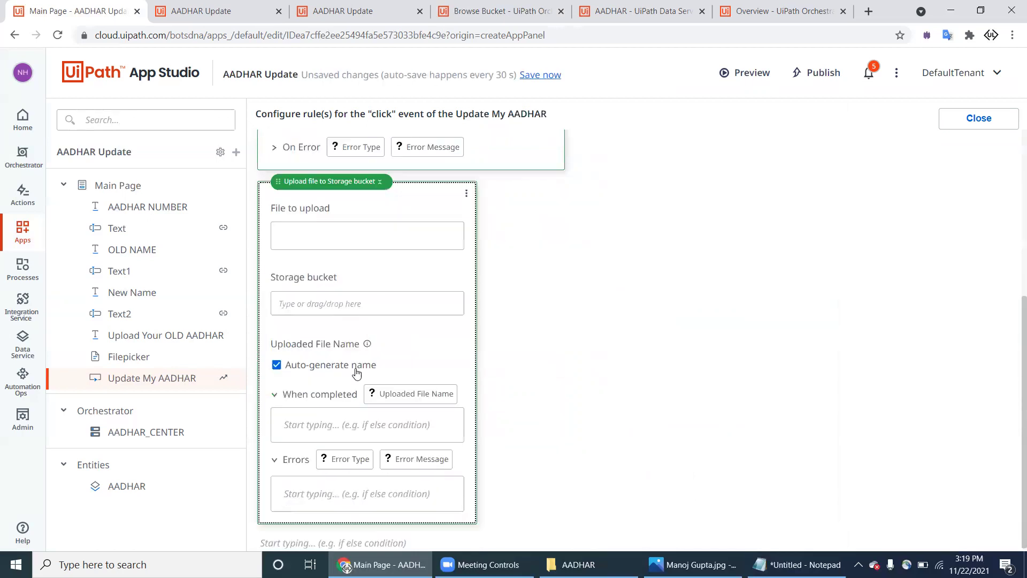
click(365, 227)
text(=)
scroll(582, 322, down, 2)
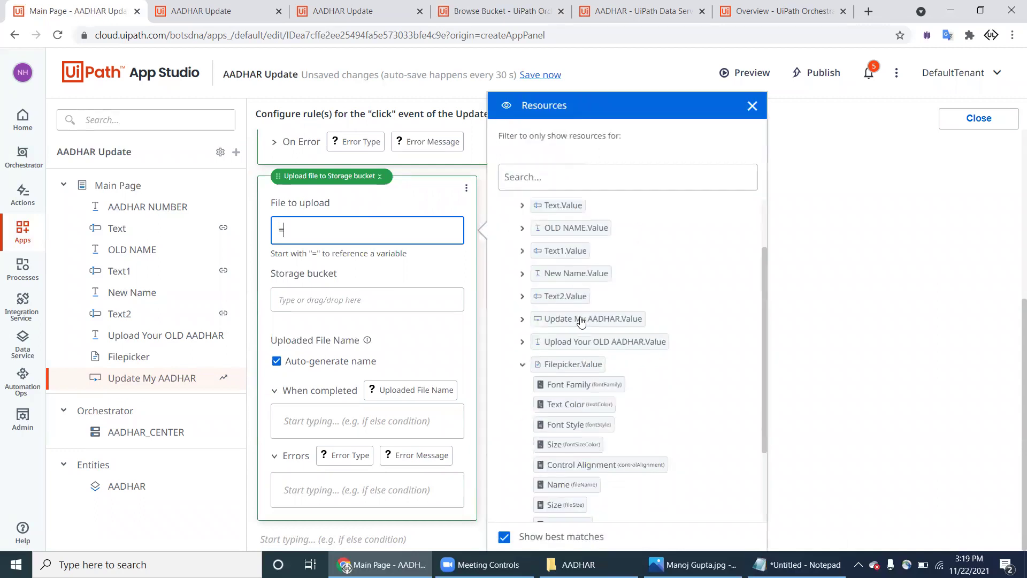
drag(580, 300, 402, 237)
Step: Target the AADHAR_CENTER bucket, name the file Filepicker.fileName instead of auto-generating, and save
click(373, 305)
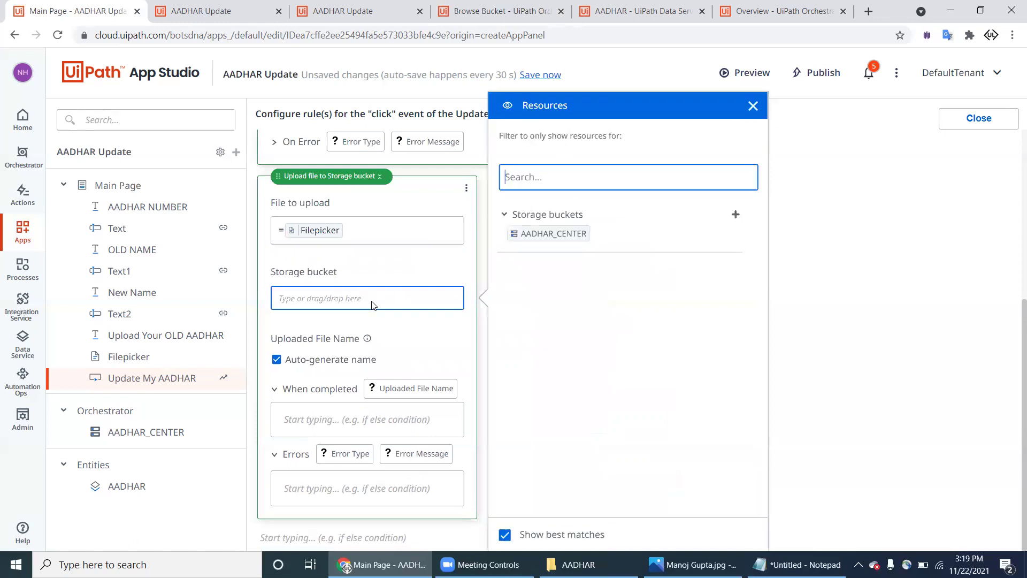
drag(546, 234, 392, 300)
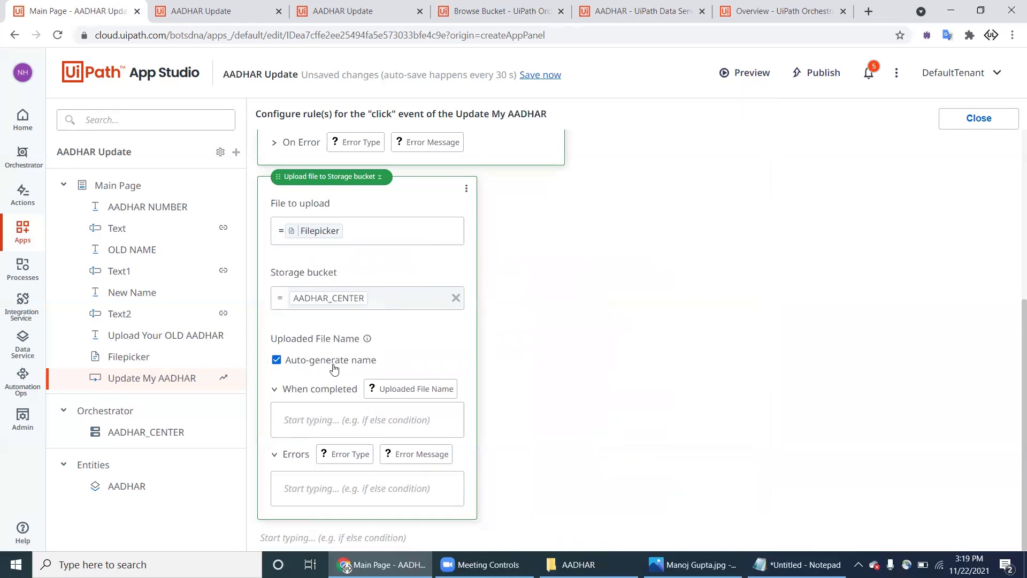
click(333, 362)
text(=)
scroll(569, 405, down, 2)
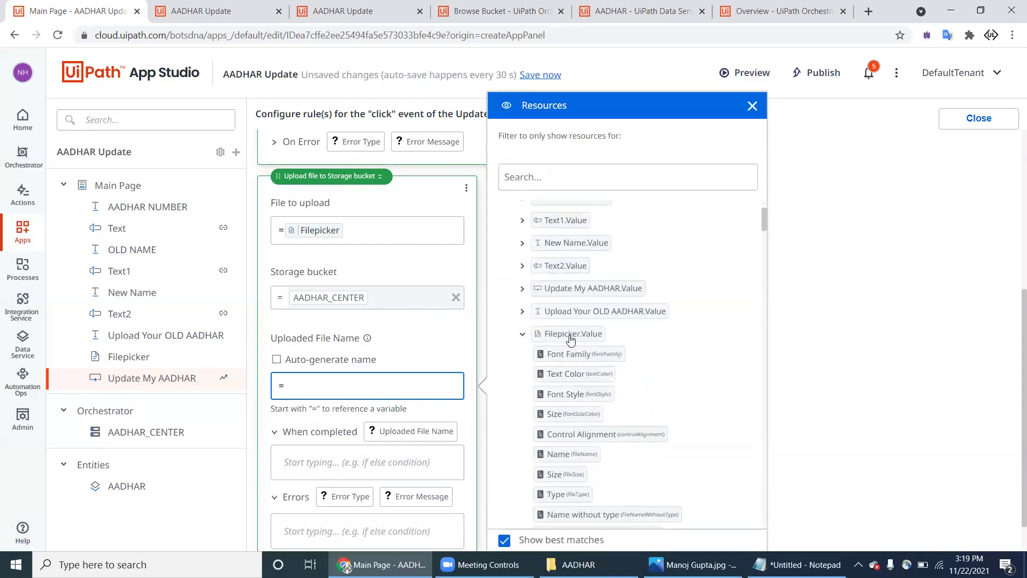
scroll(570, 373, down, 1)
drag(570, 417, 431, 388)
click(875, 261)
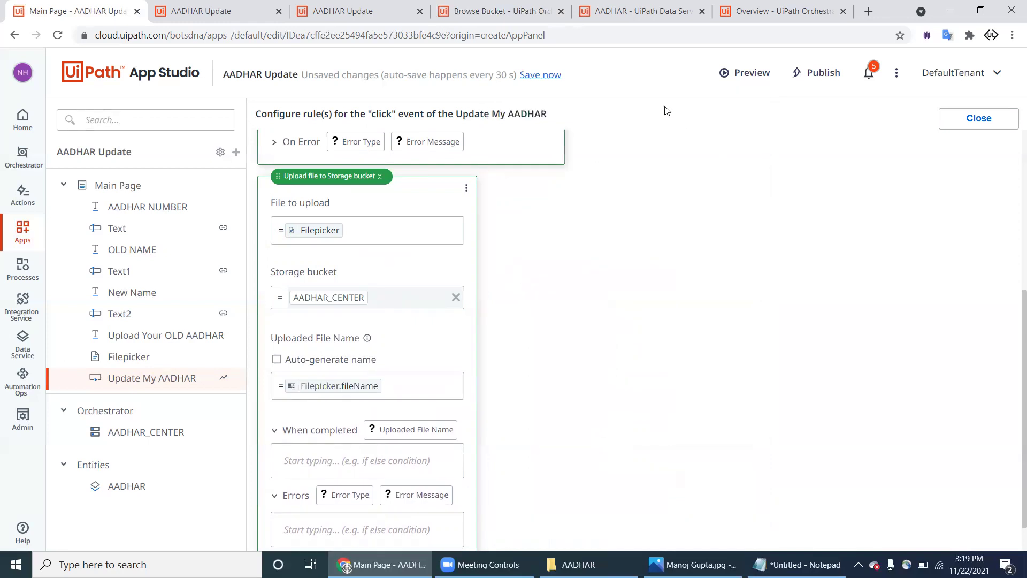
click(548, 74)
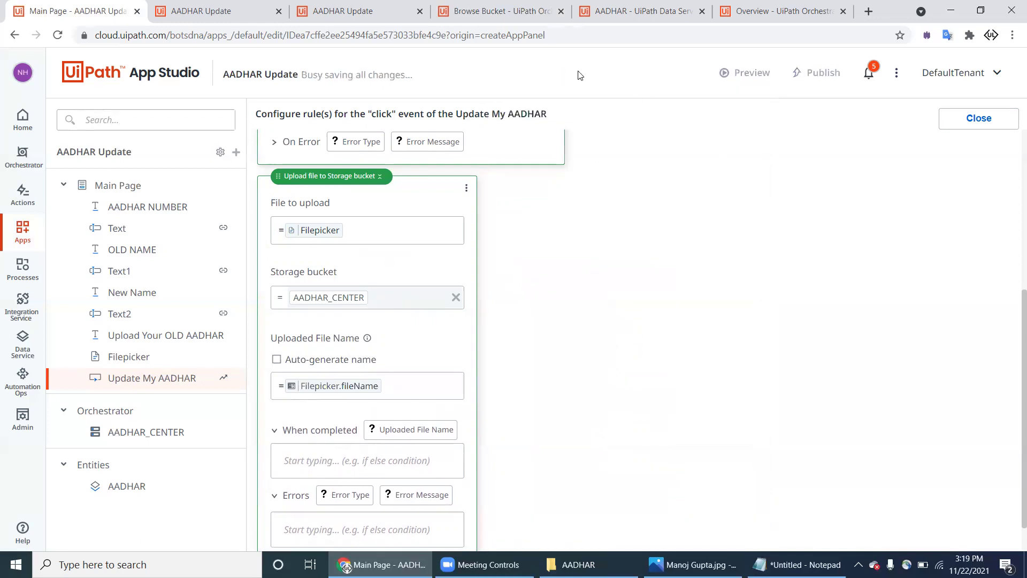
Step: Preview the app and paste the AADHAR number from Notepad into the form
click(748, 75)
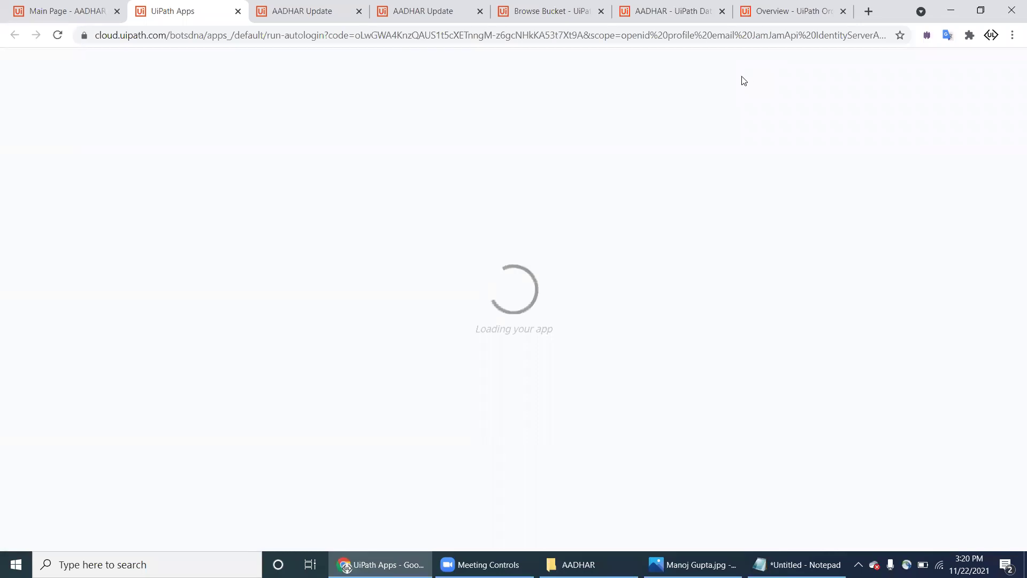
click(693, 564)
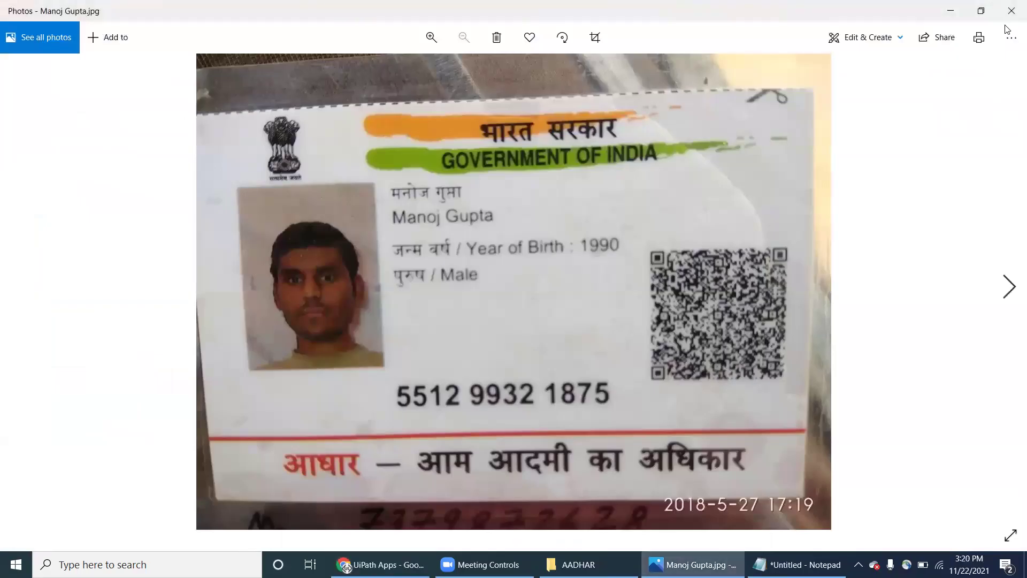
click(382, 564)
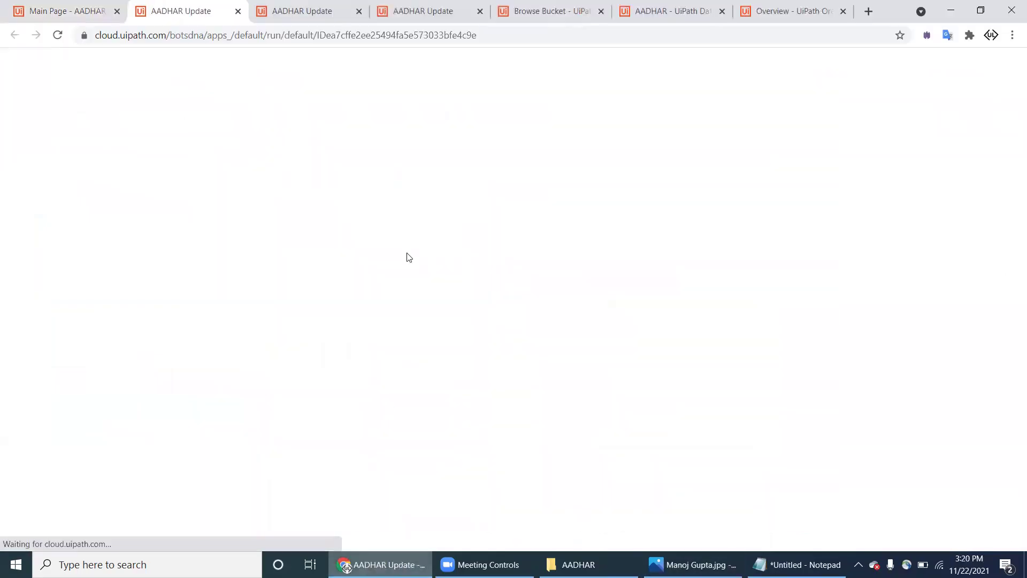
click(283, 83)
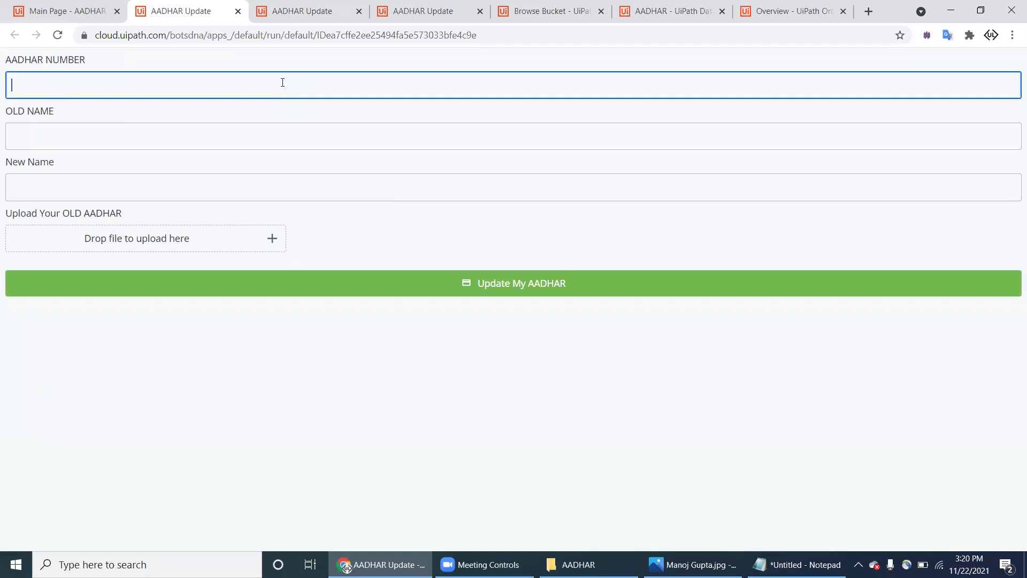
click(797, 565)
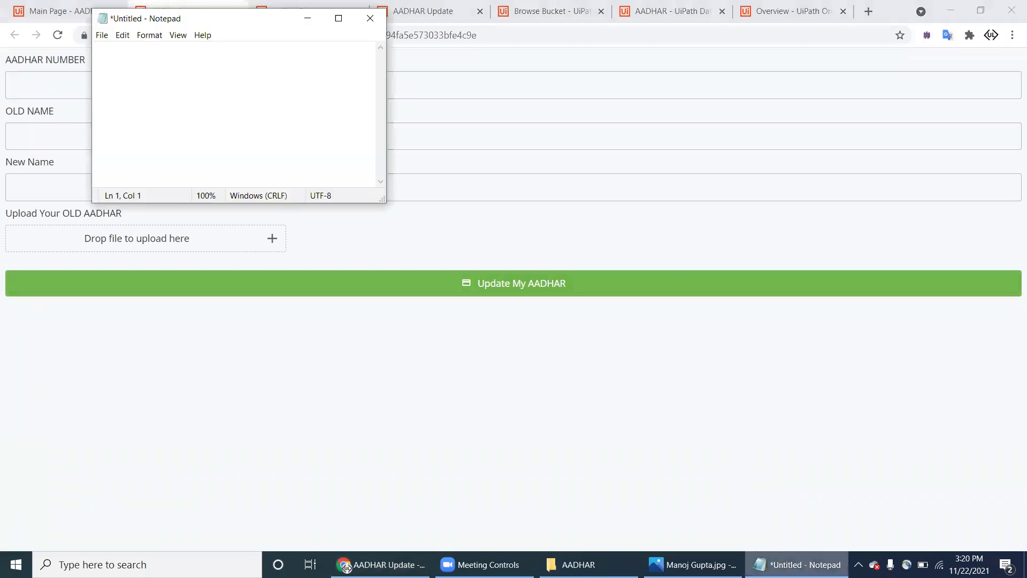
key(ctrl+v)
key(ctrl+a)
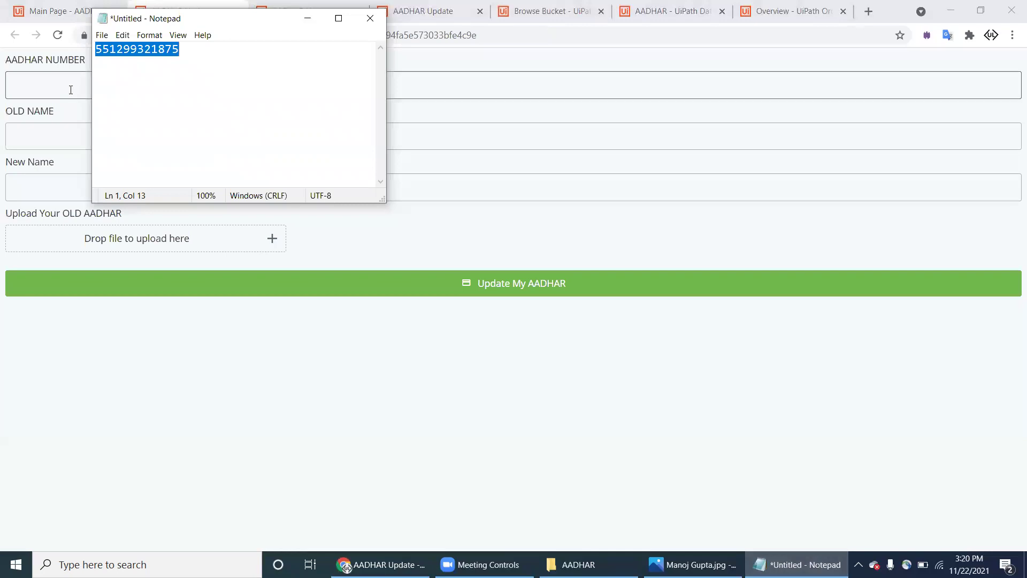
click(70, 85)
key(ctrl+v)
Step: Enter the person's old and new names, attach the card .jpg, and submit the update
click(88, 140)
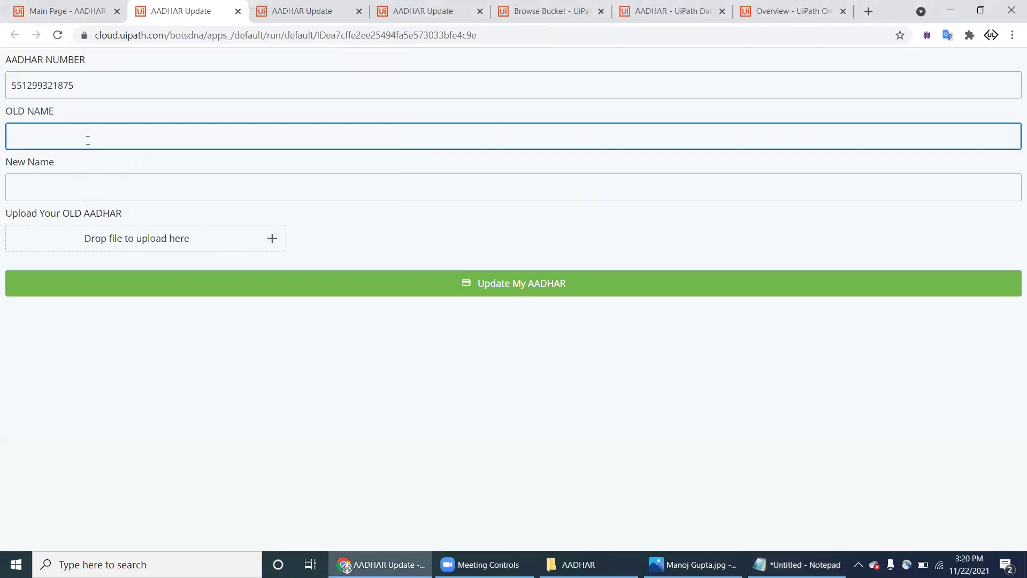
key(Tab)
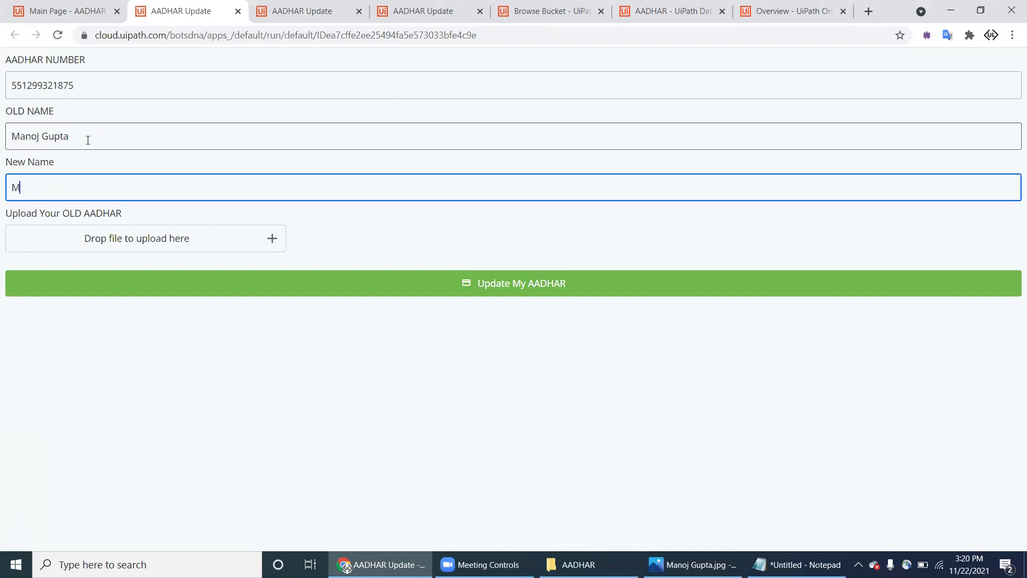
click(273, 238)
double_click(231, 121)
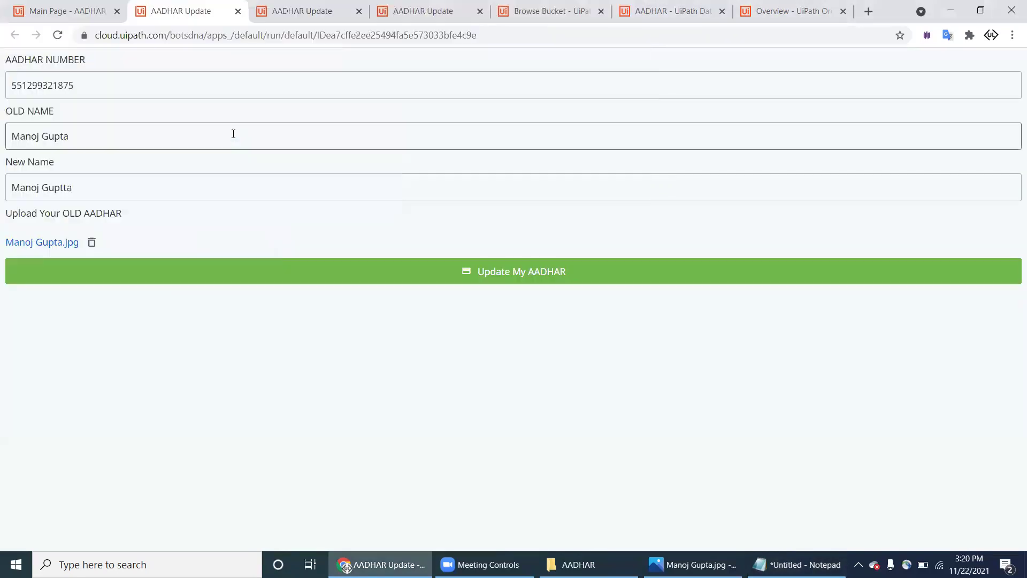
click(471, 270)
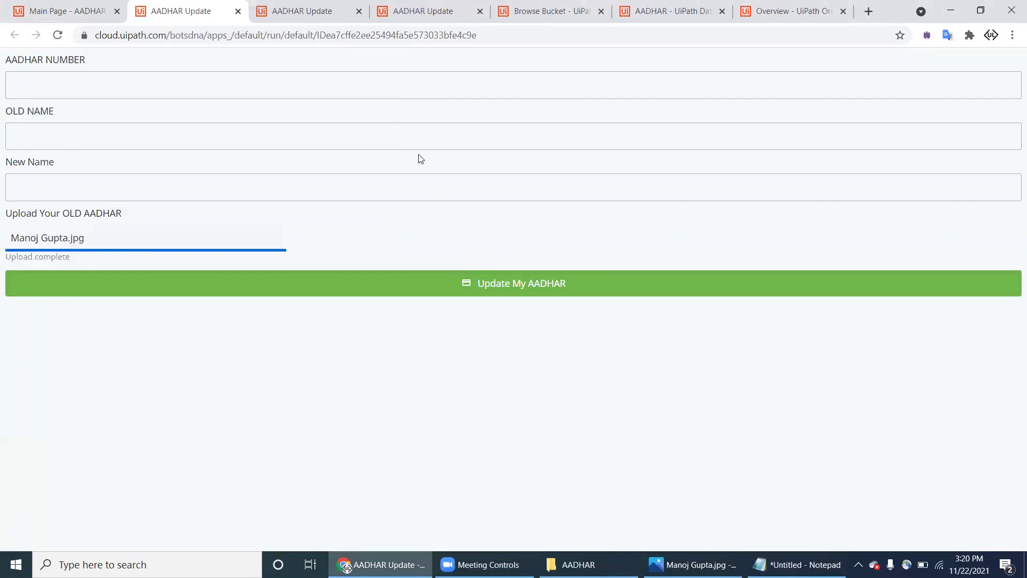
key(ctrl+Tab)
key(ctrl+Tab)
key(ctrl+Tab)
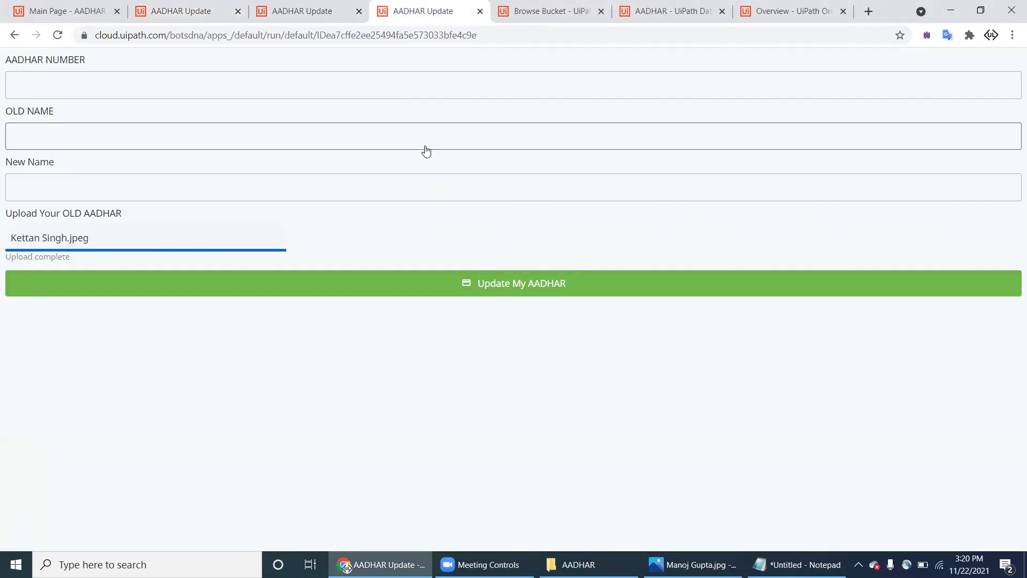
Step: Refresh the AADHAR_CENTER bucket and download the newly uploaded .jpg to confirm it opens
click(998, 191)
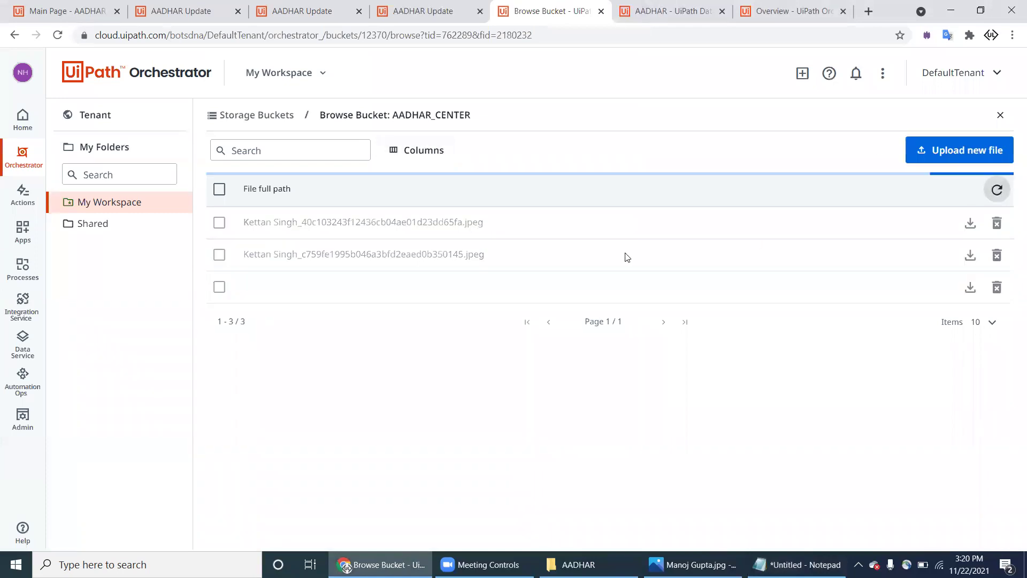
drag(297, 289, 359, 283)
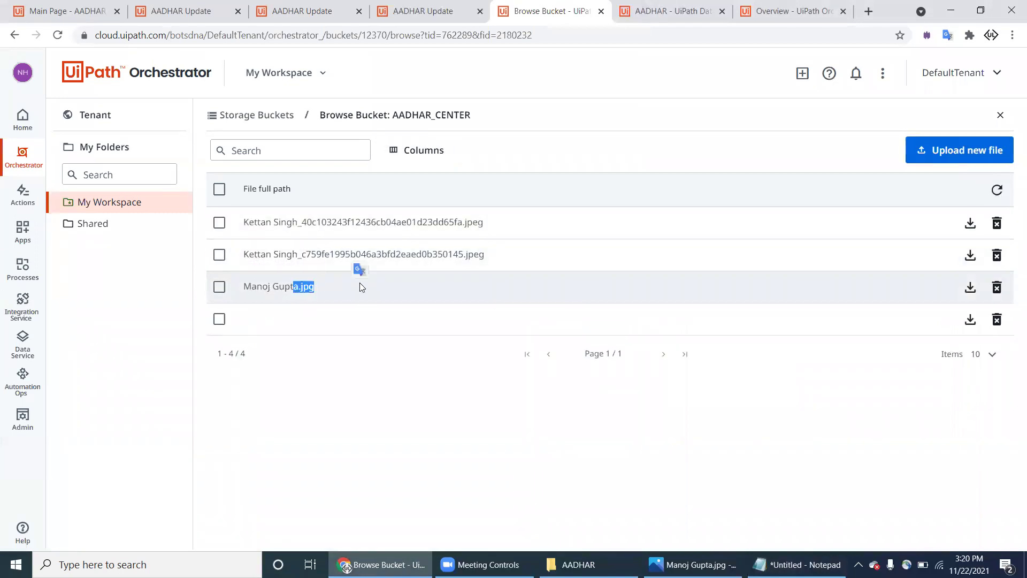
click(853, 271)
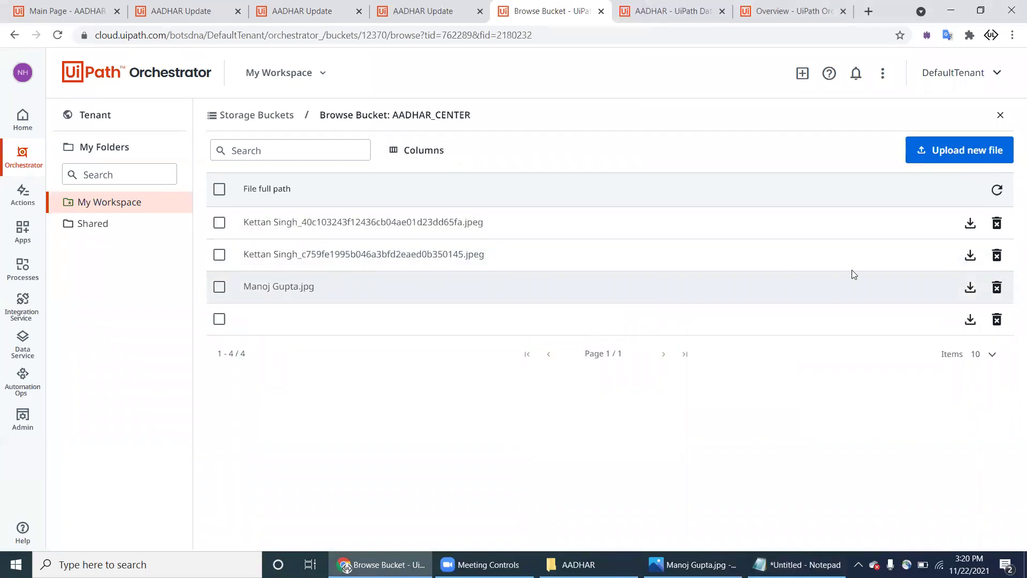
click(970, 288)
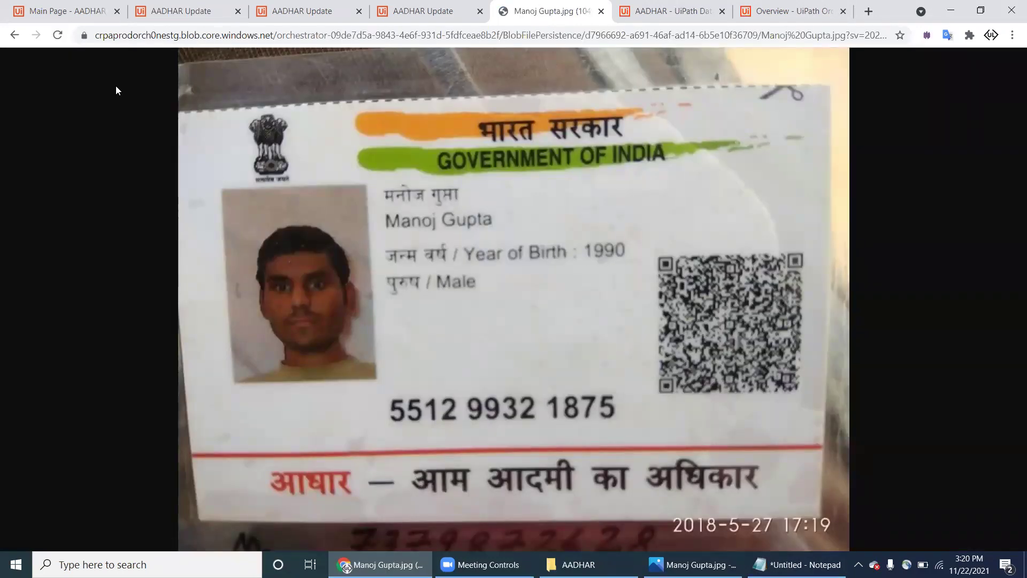
click(16, 36)
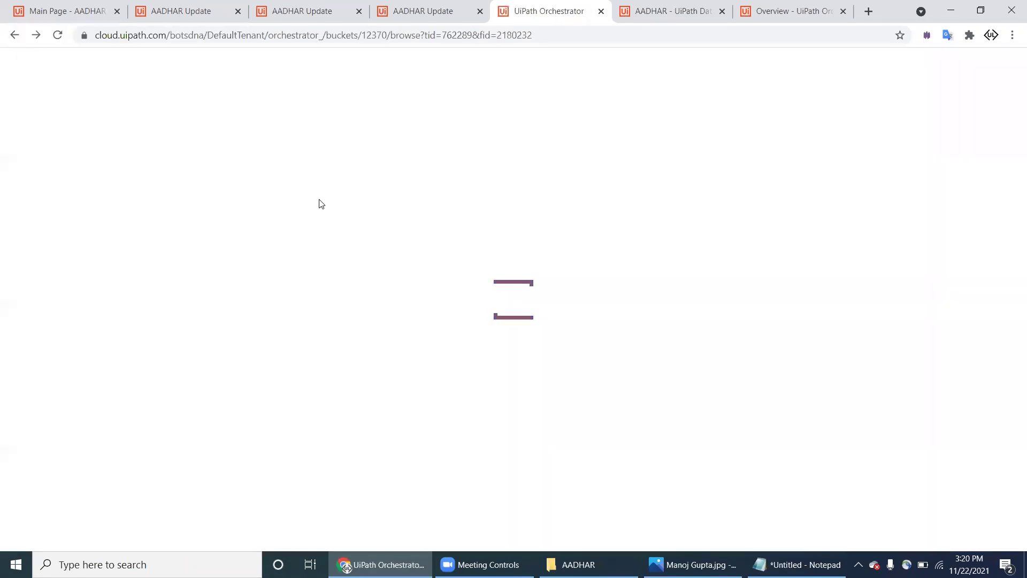
click(204, 22)
click(87, 11)
click(173, 11)
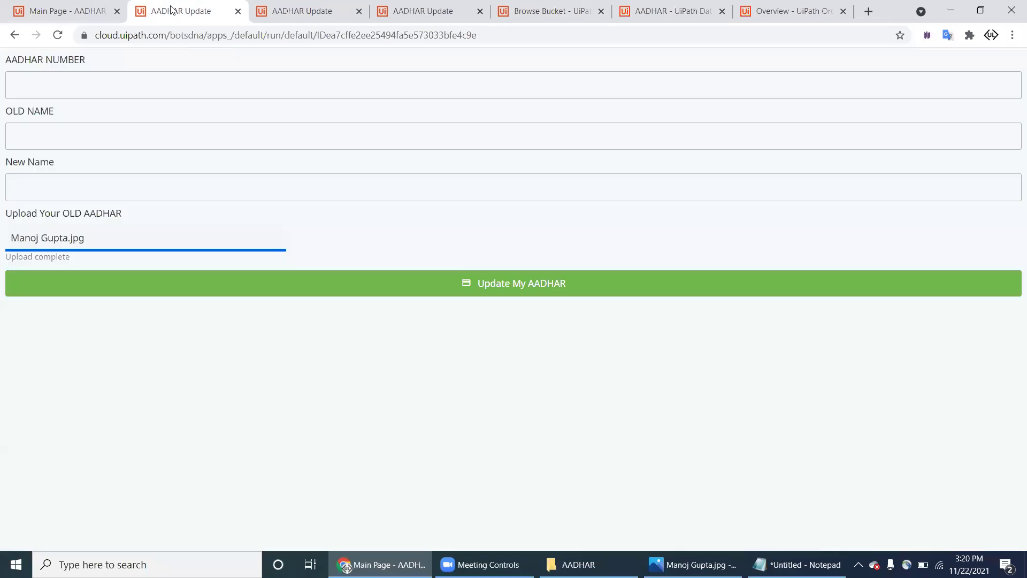
Step: Open the next card image and type its Aadhaar number into Notepad, selected for copying
click(579, 564)
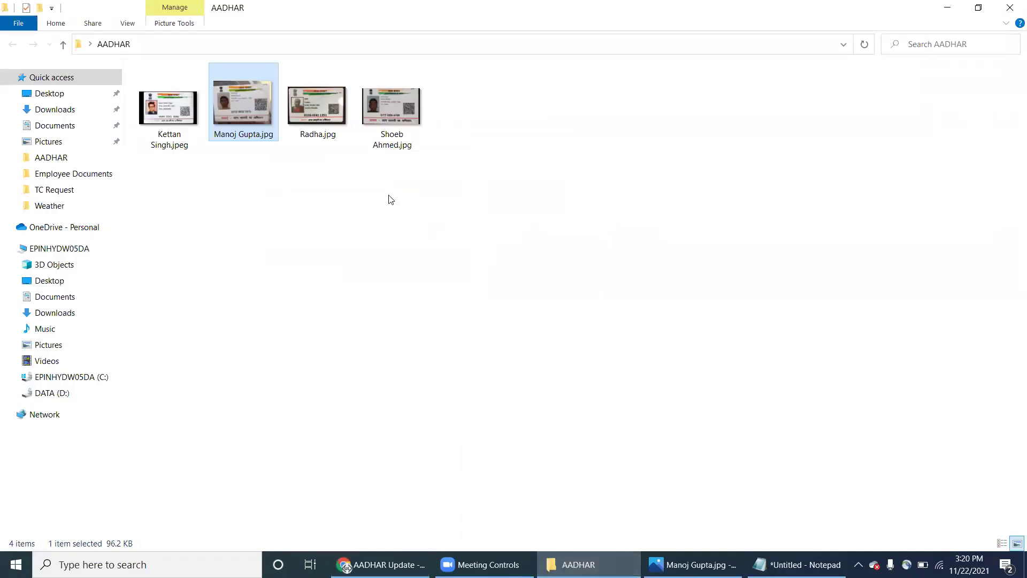
double_click(331, 123)
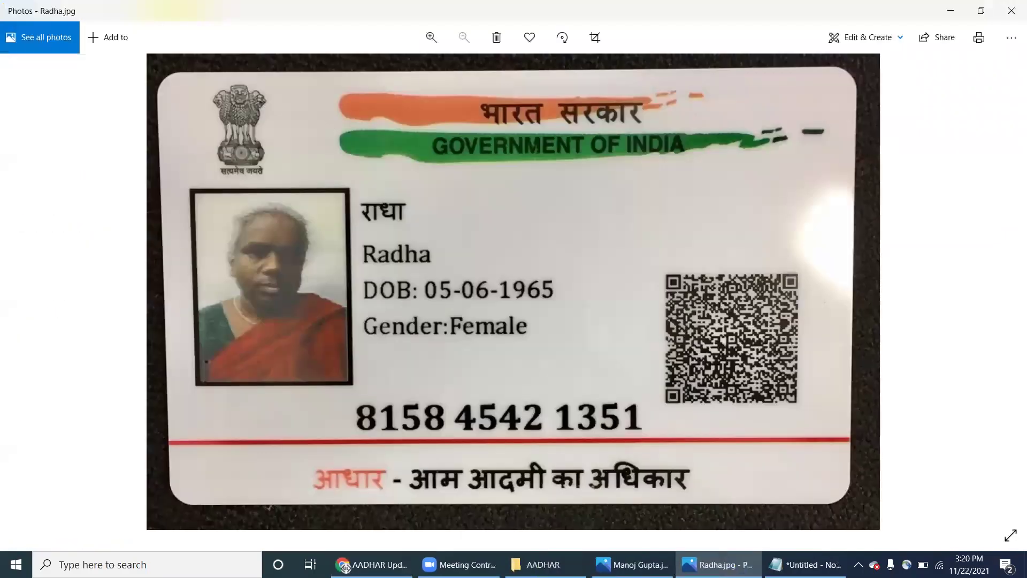
click(808, 564)
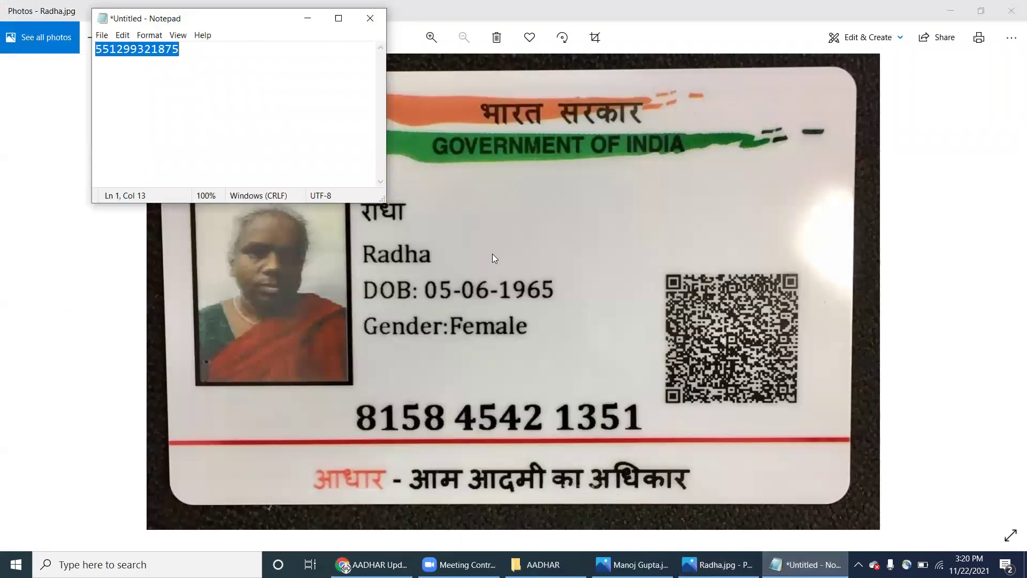
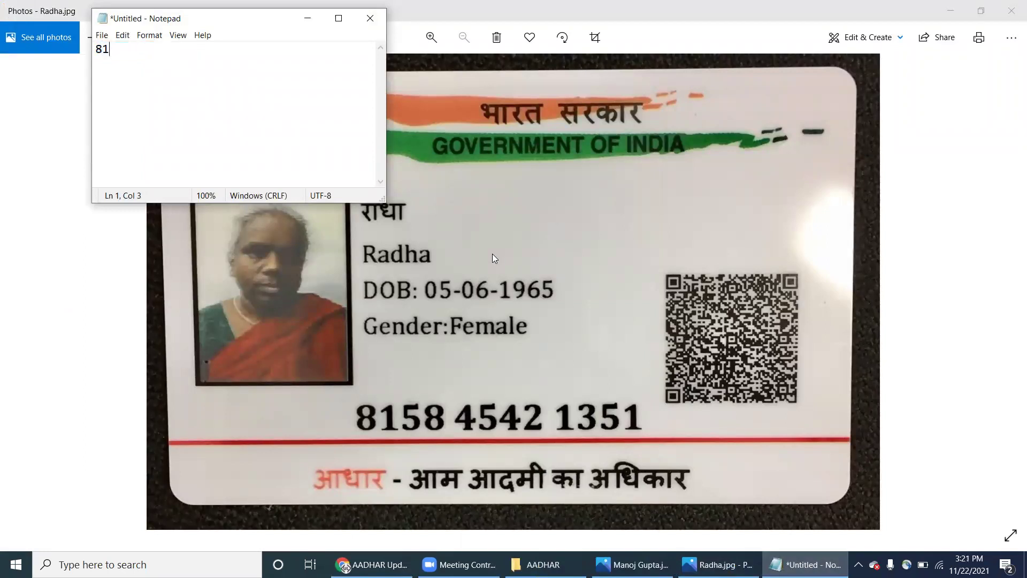
key(ctrl+a)
key(ctrl+c)
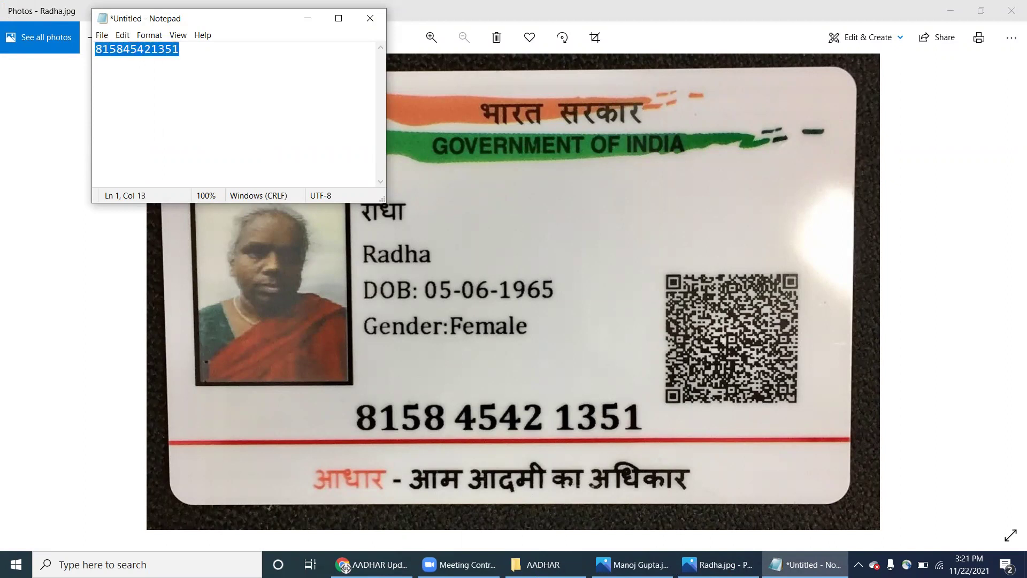
click(371, 565)
Step: Fill in the pasted card number and the old and new names, then reload the app to discard it
click(159, 78)
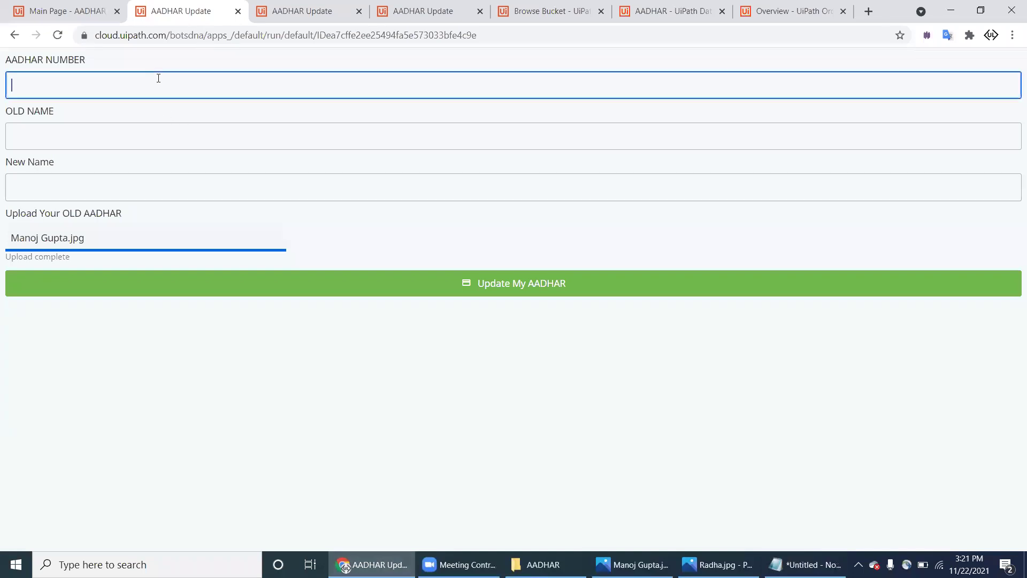
key(ctrl+v)
click(140, 125)
text(Radh)
key(Tab)
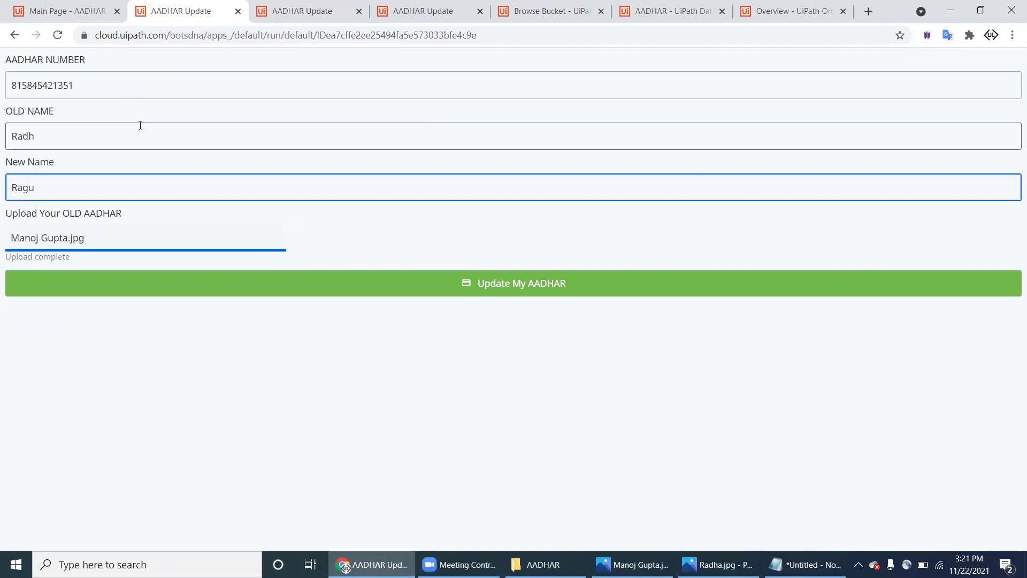
click(230, 250)
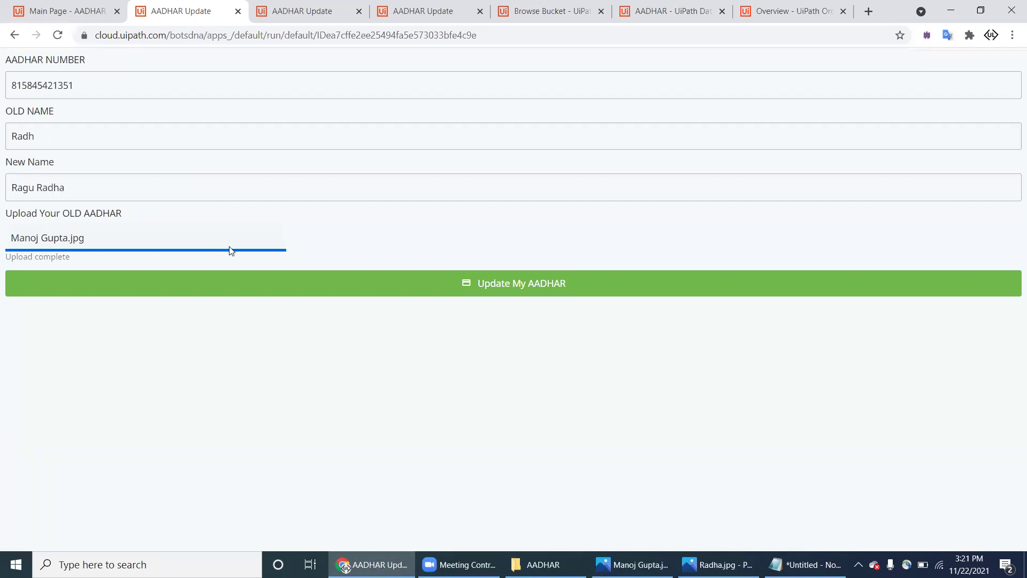
click(58, 35)
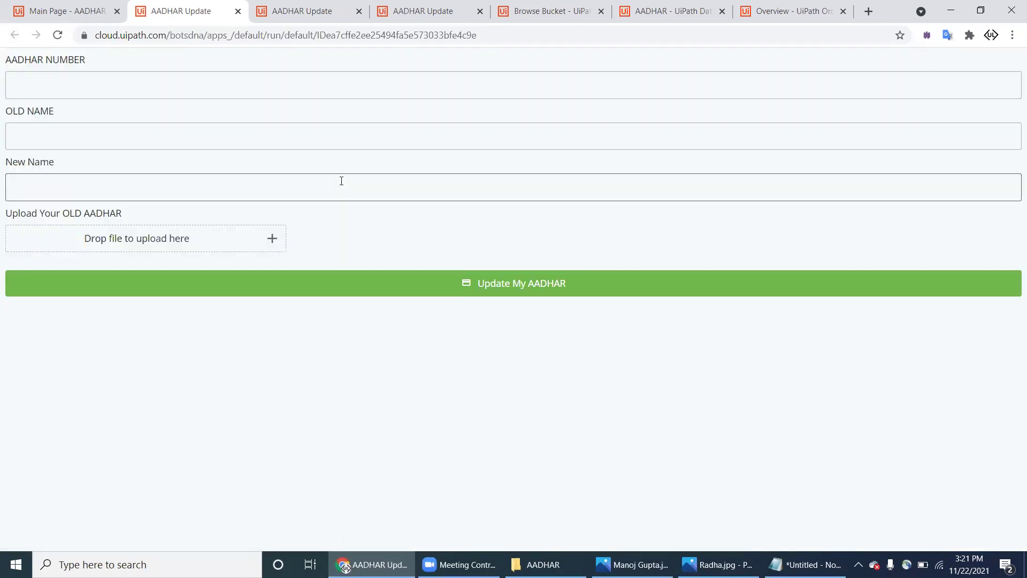
Step: Re-enter the card number and corrected names, attach the card image, and submit the update
click(245, 78)
key(ctrl+v)
click(223, 135)
text(Radh)
key(Tab)
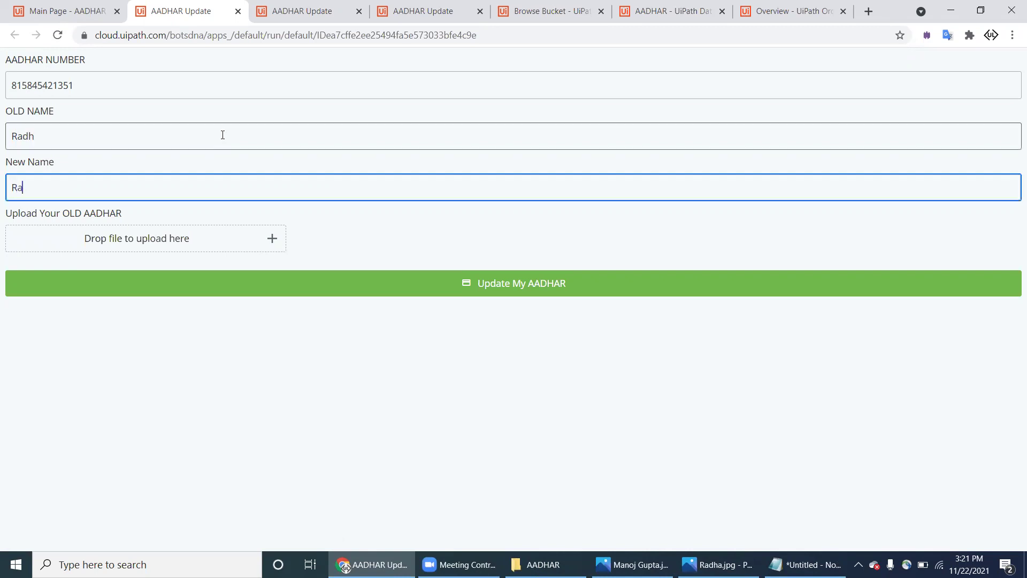
click(272, 239)
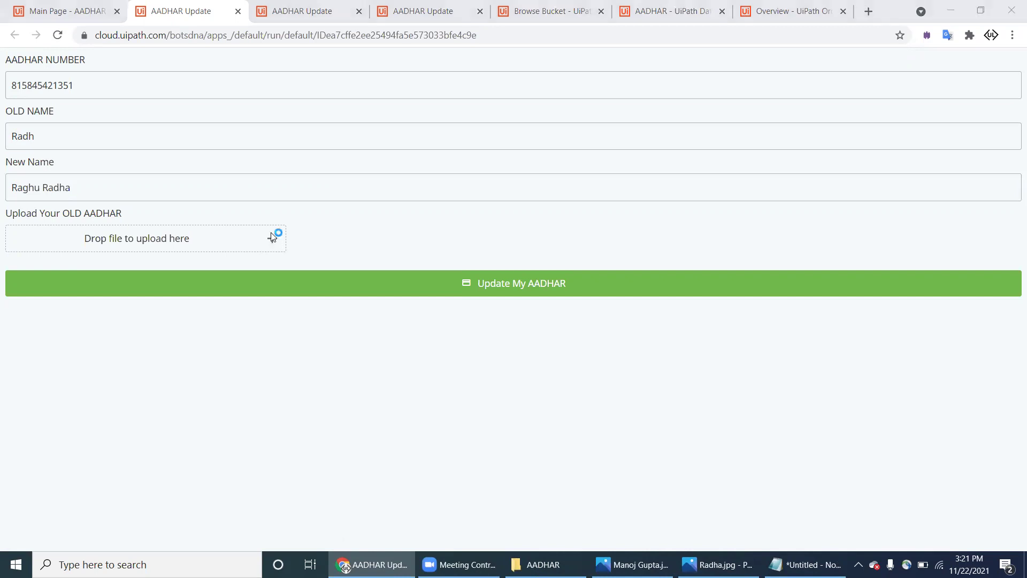
double_click(295, 127)
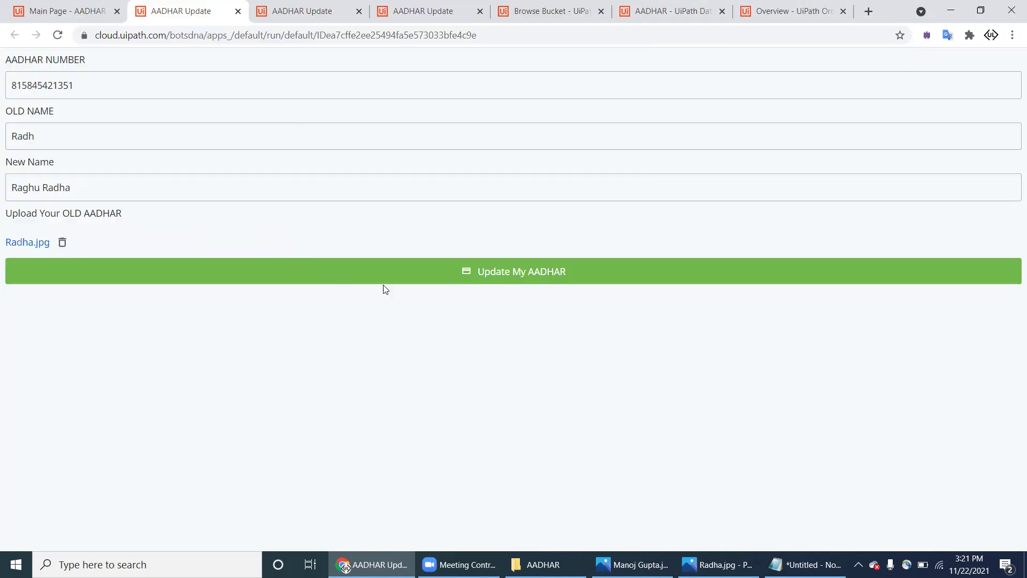
click(493, 273)
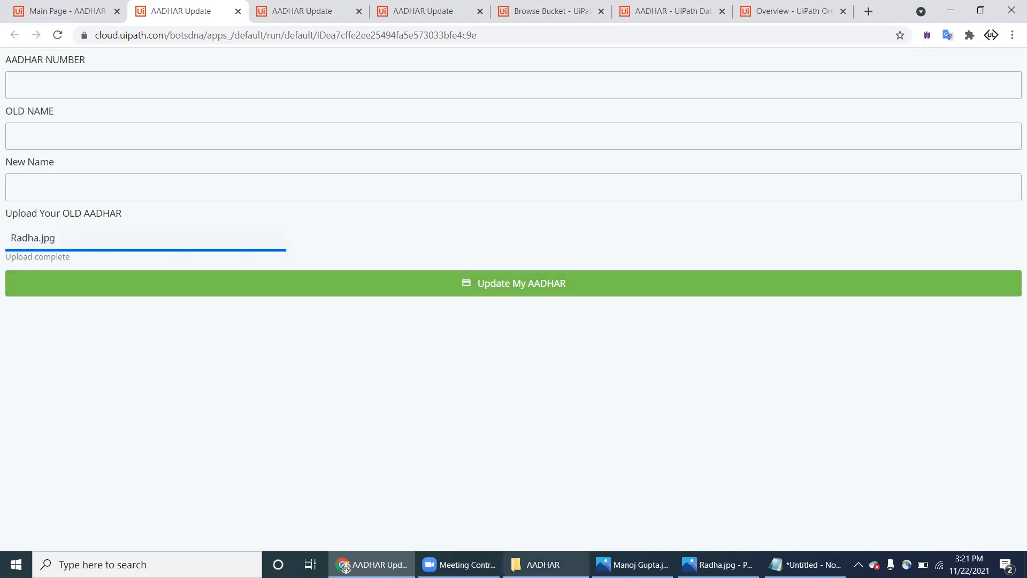
click(541, 564)
Step: Open the next card image and overwrite Notepad's old number with this card's Aadhaar number
double_click(417, 140)
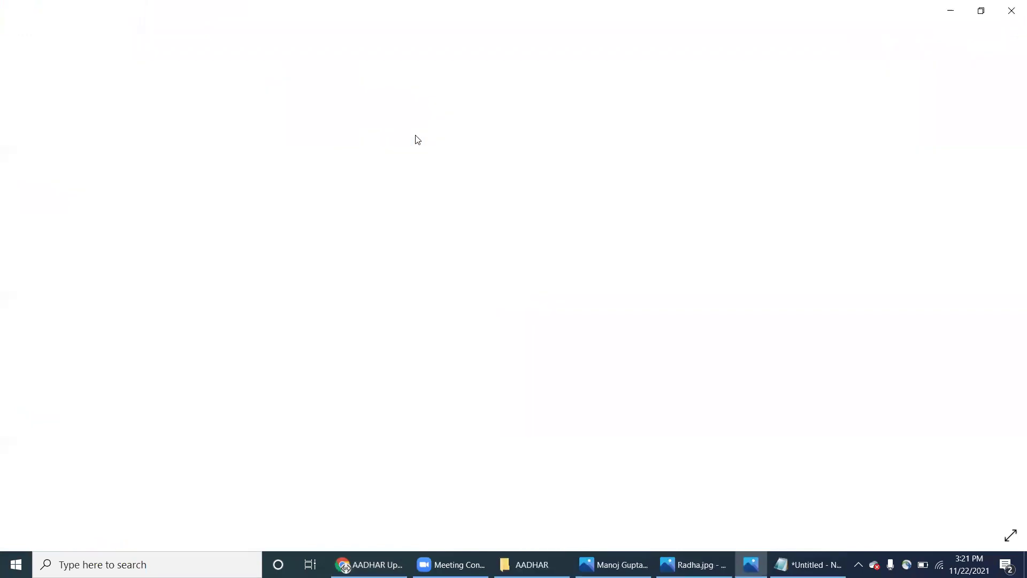
click(808, 565)
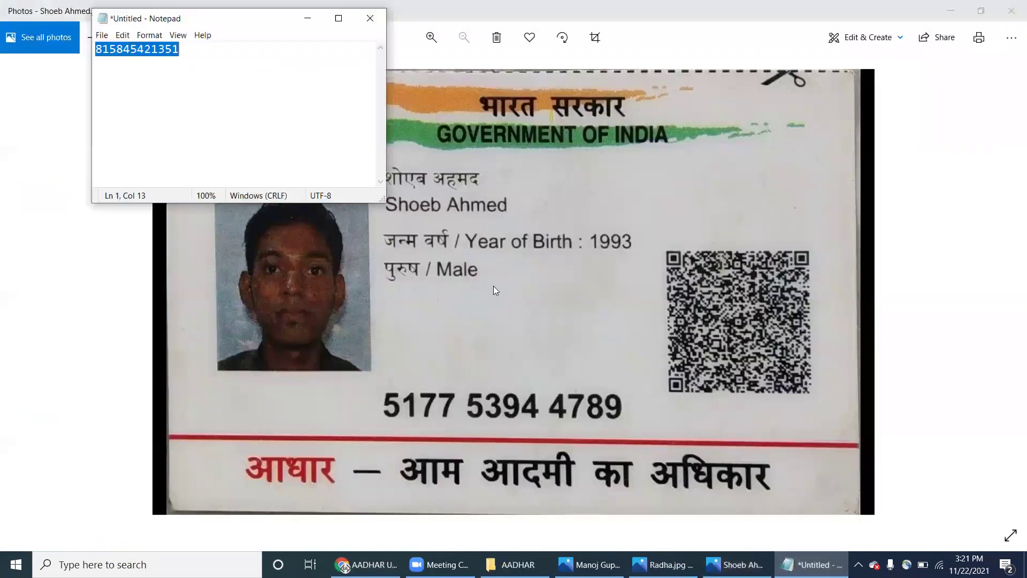
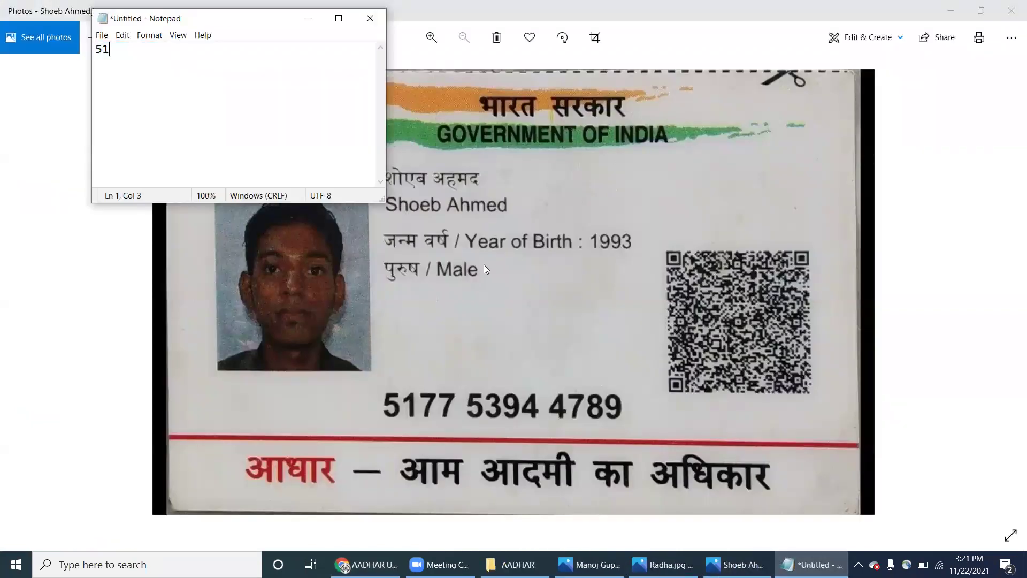
key(ctrl+a)
key(ctrl+c)
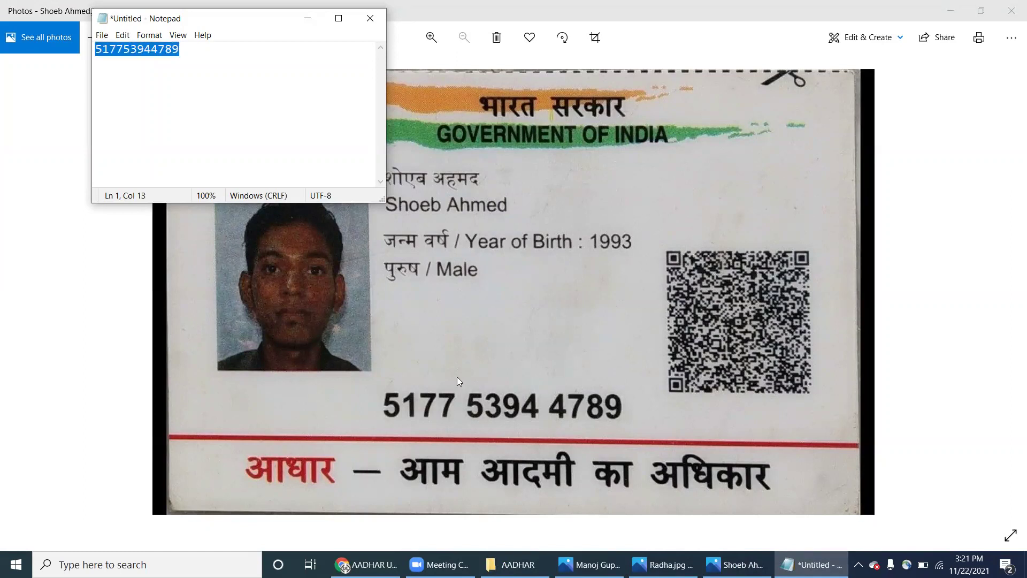
click(346, 566)
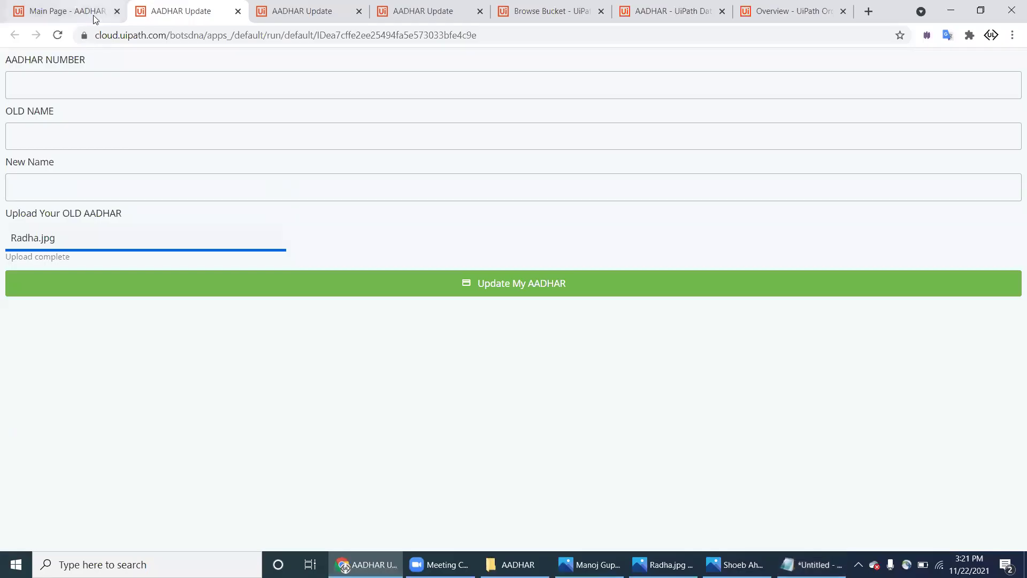
Step: On a reloaded form, paste the card number and type the old and new names
click(59, 36)
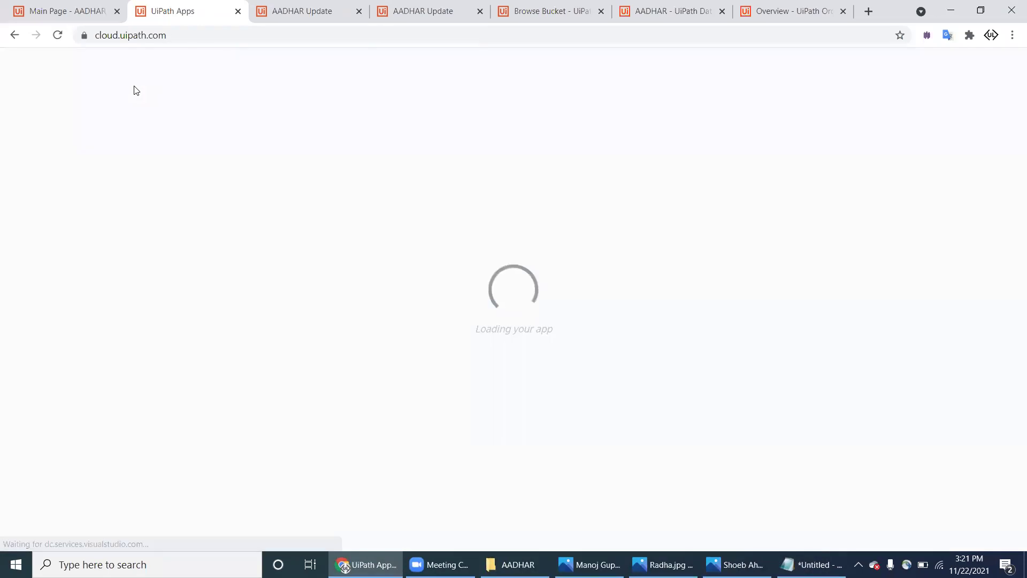
click(137, 85)
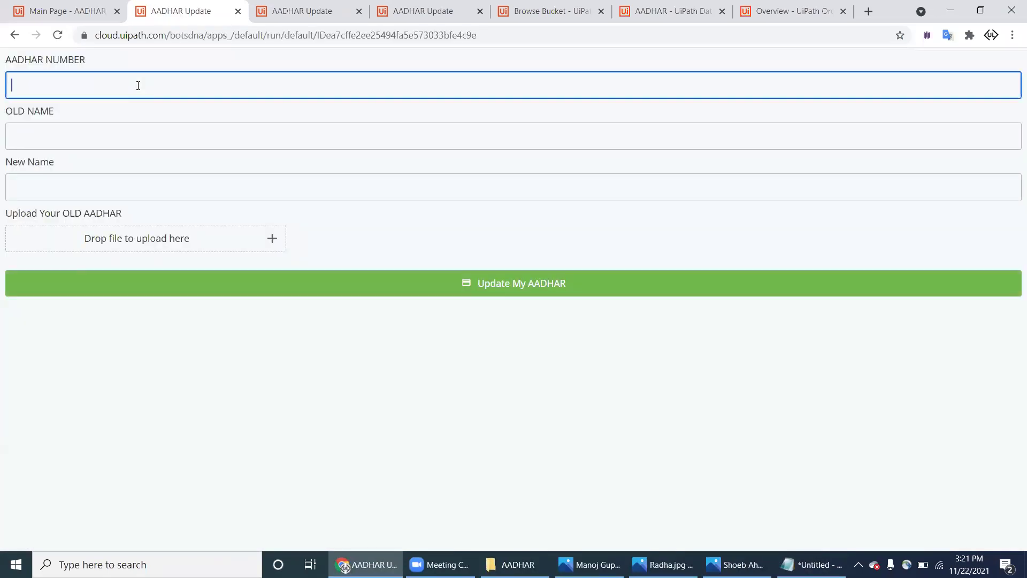
key(ctrl+v)
click(127, 138)
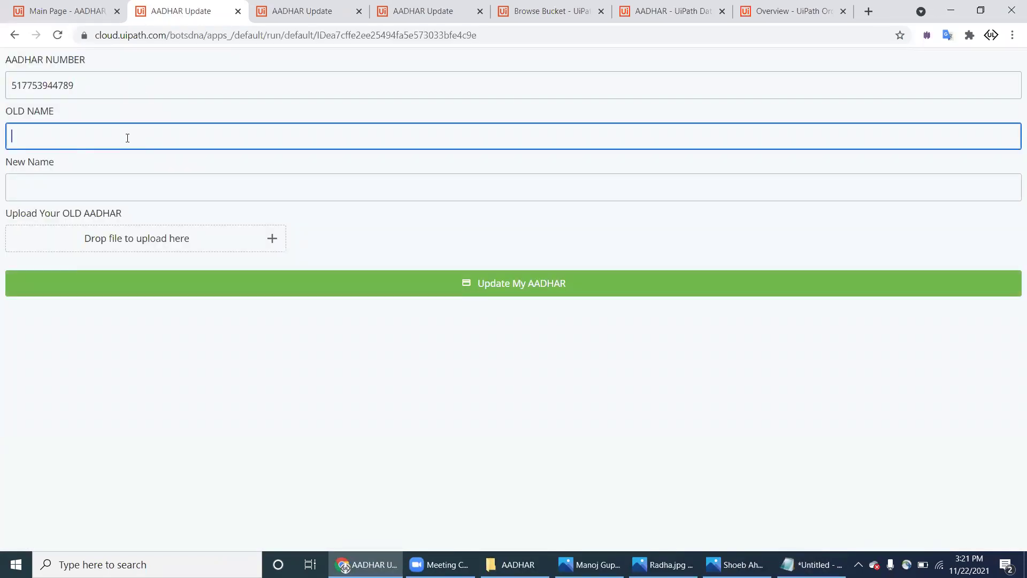
key(Tab)
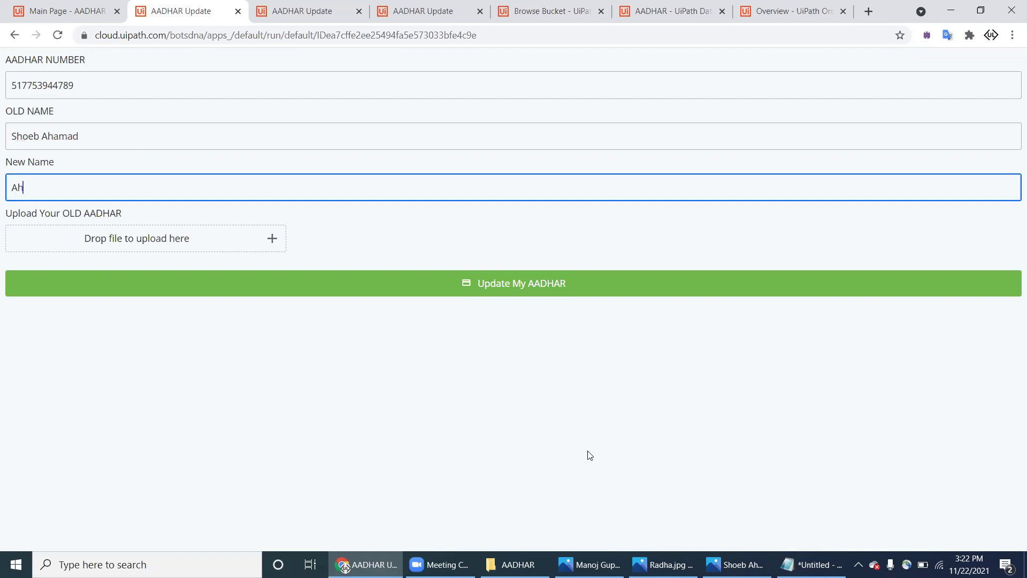
Step: Attach the matching card image, correct the misspelled old name, and submit the update
click(271, 238)
click(391, 129)
double_click(390, 128)
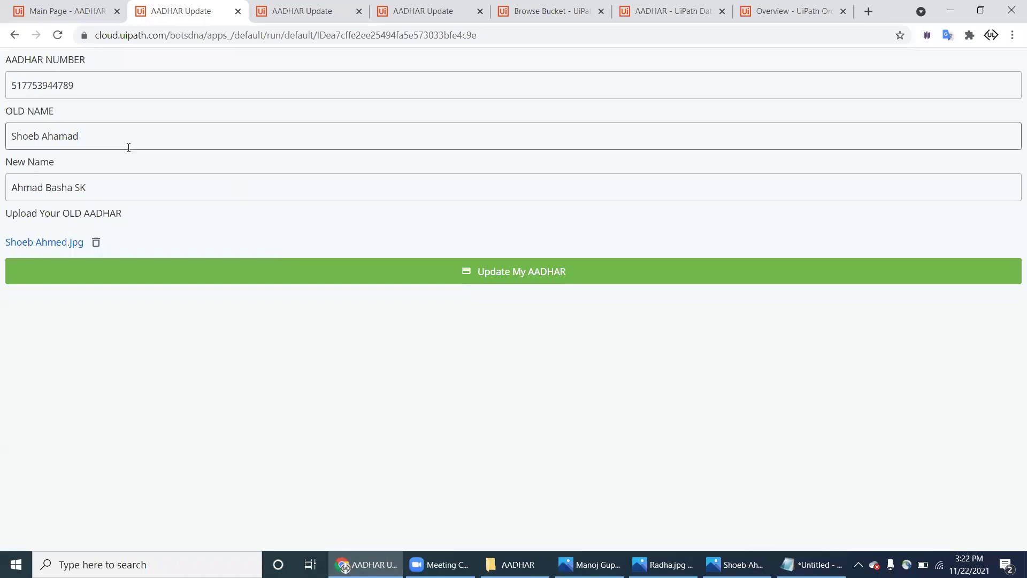
double_click(78, 138)
text(Ahama)
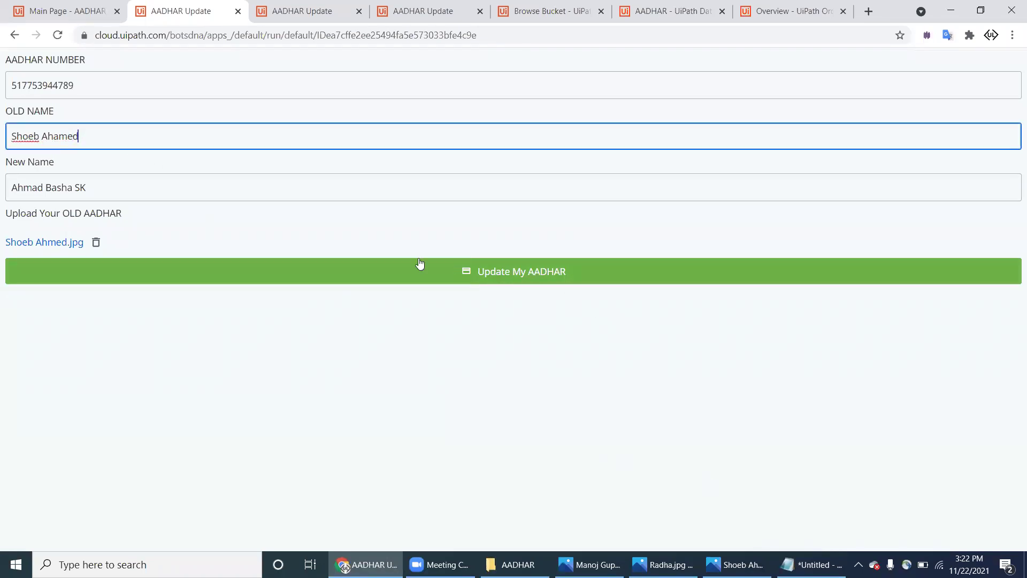
click(36, 186)
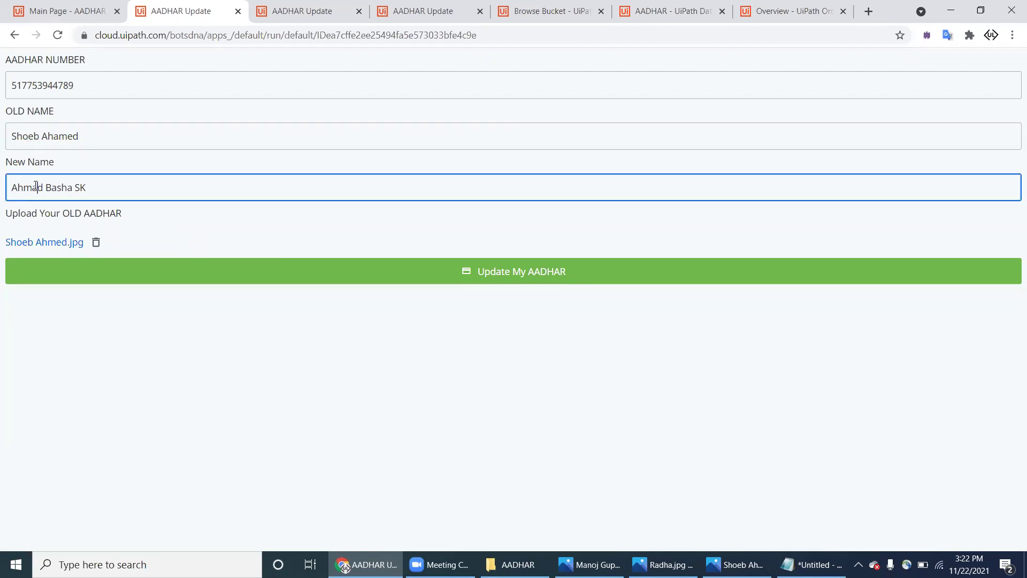
click(521, 275)
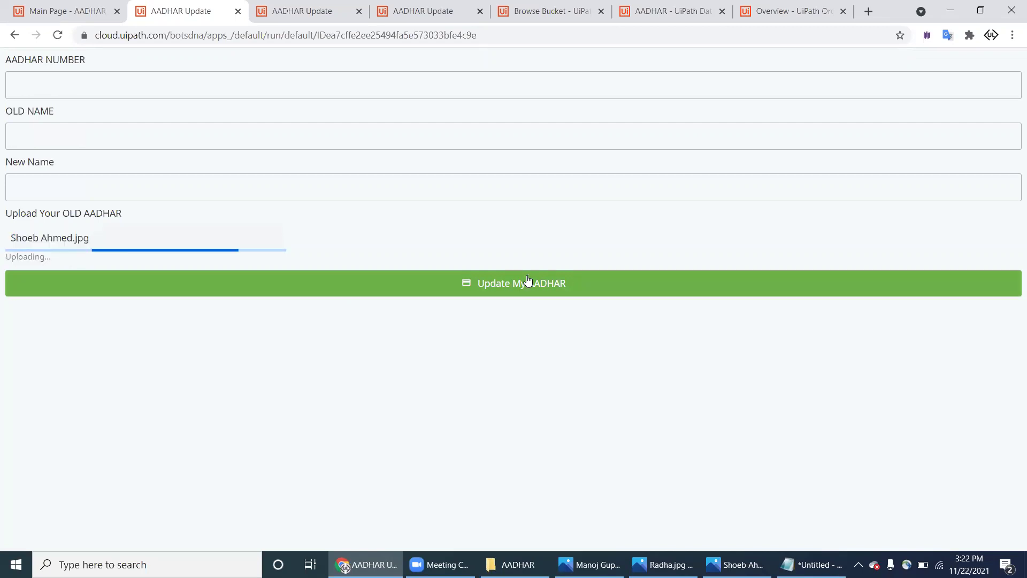
Step: Refresh the AADHAR entity's records so all 9 entries, including the latest submission, show
key(ctrl+Tab)
key(ctrl+Tab)
key(ctrl+Tab)
key(ctrl+Tab)
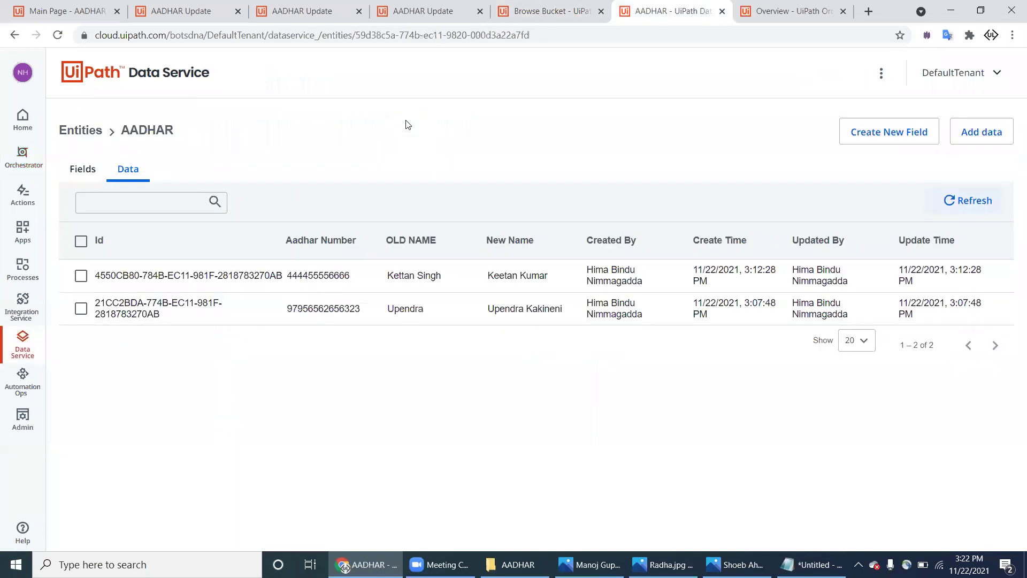
click(970, 200)
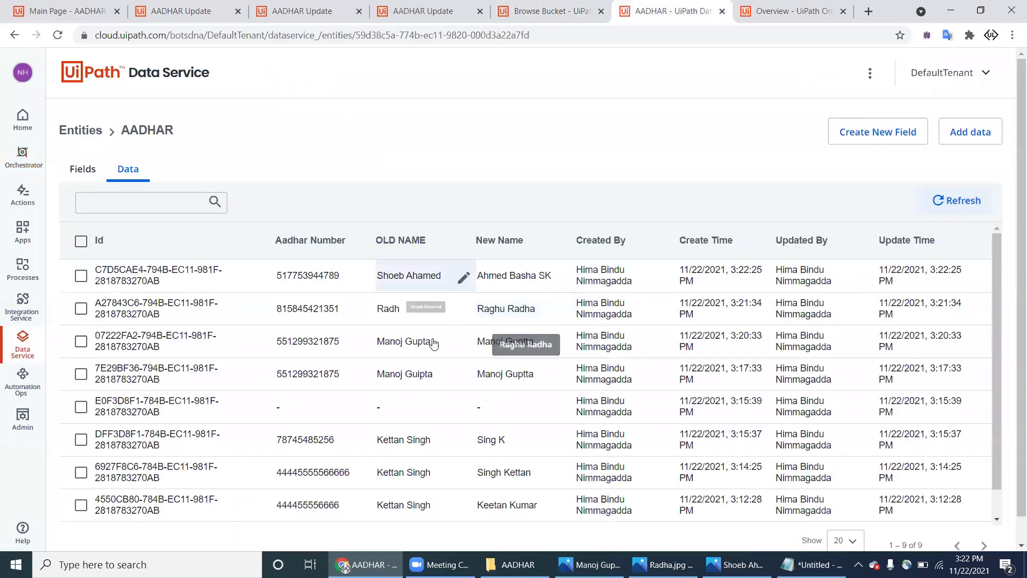
key(ctrl+Tab)
key(ctrl+Tab)
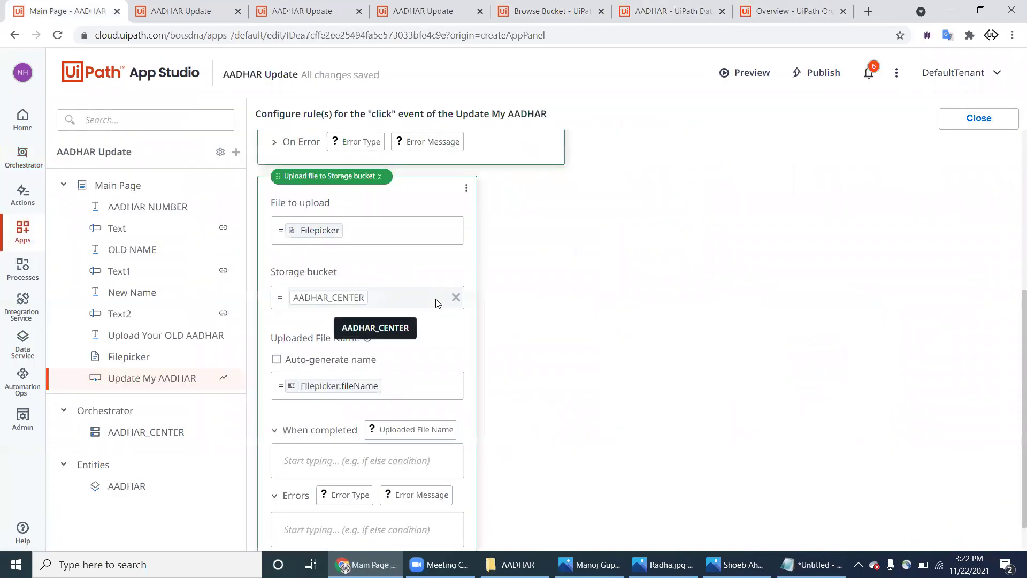
Step: Open the AADHAR_CENTER bucket's 6 files and view the two newest uploaded card images
key(ctrl+shift+Tab)
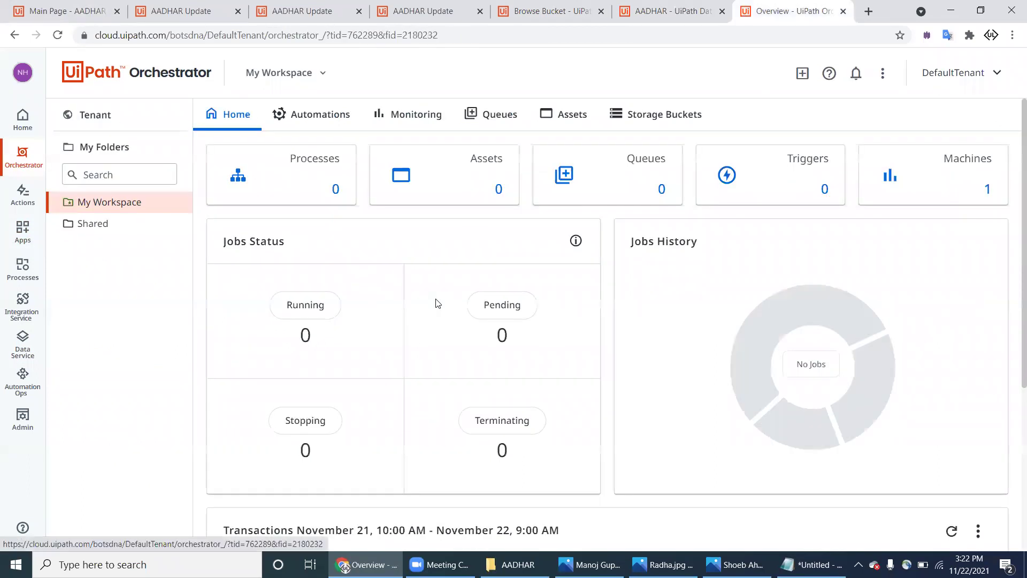
click(633, 123)
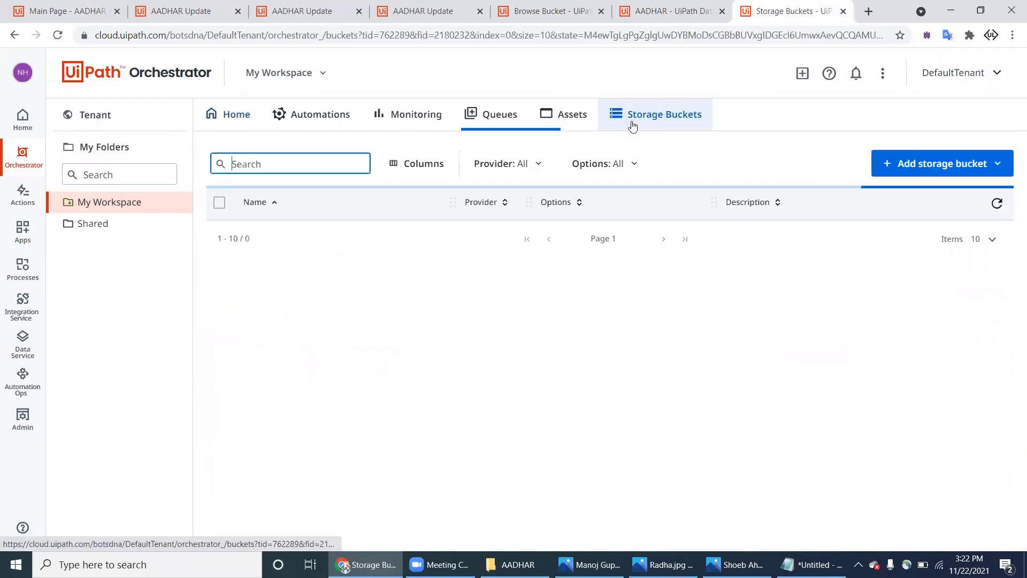
click(279, 237)
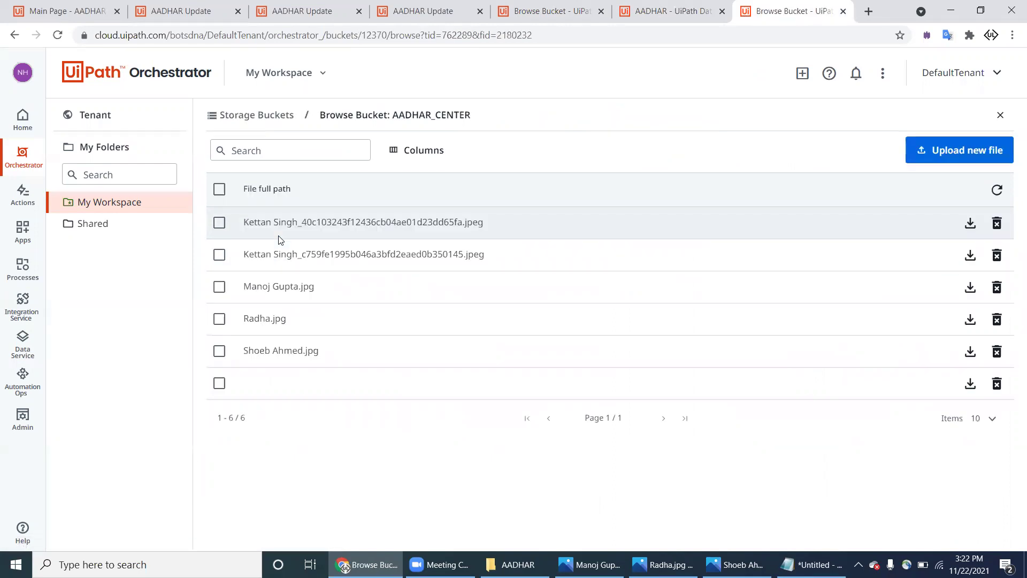
click(970, 320)
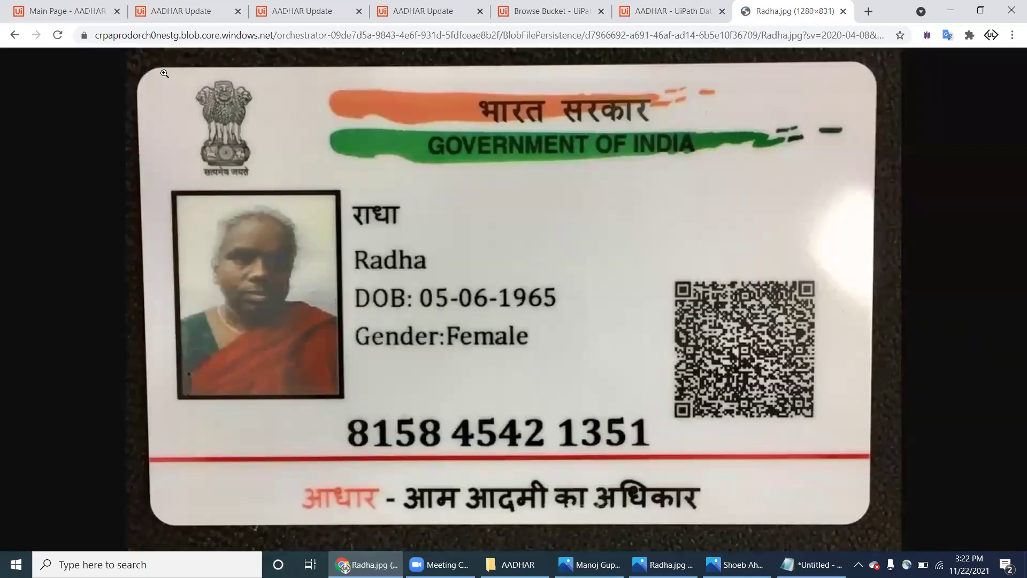
click(15, 35)
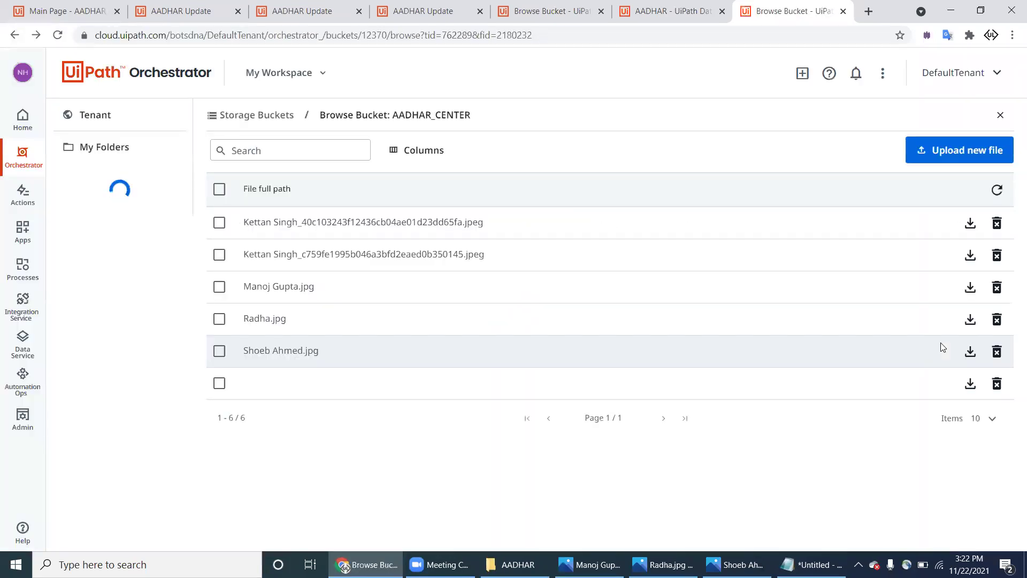
click(975, 353)
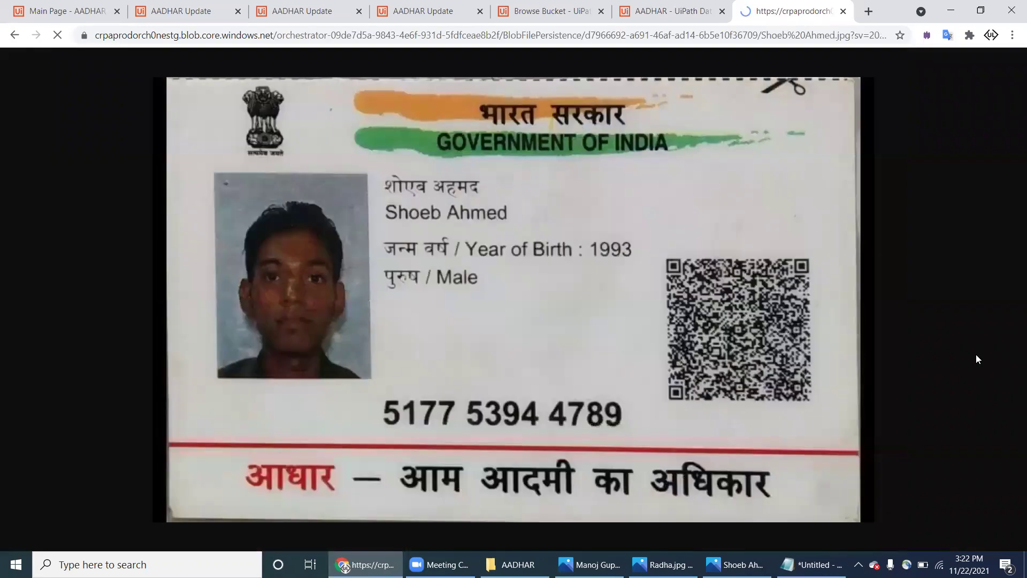
click(15, 36)
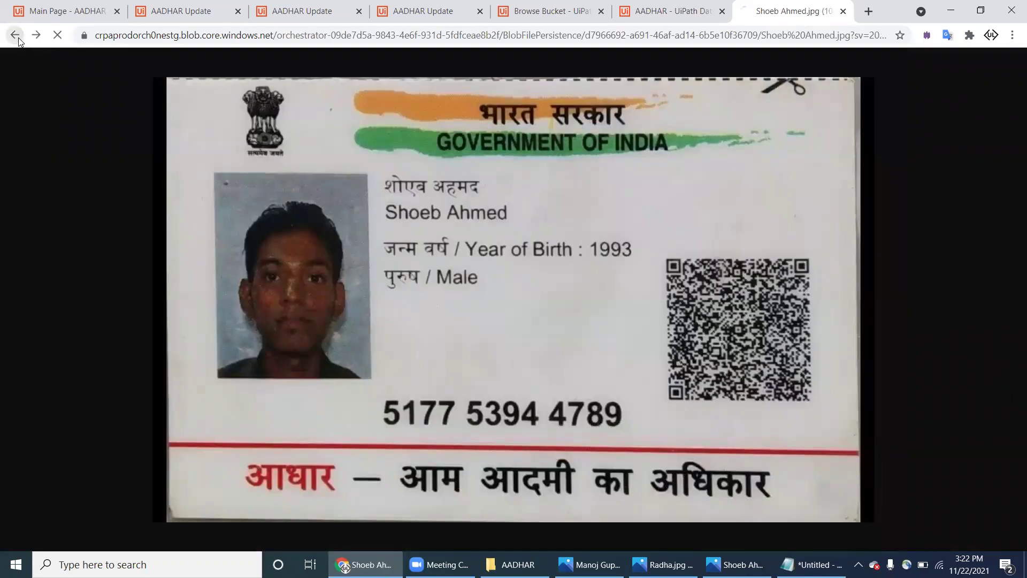